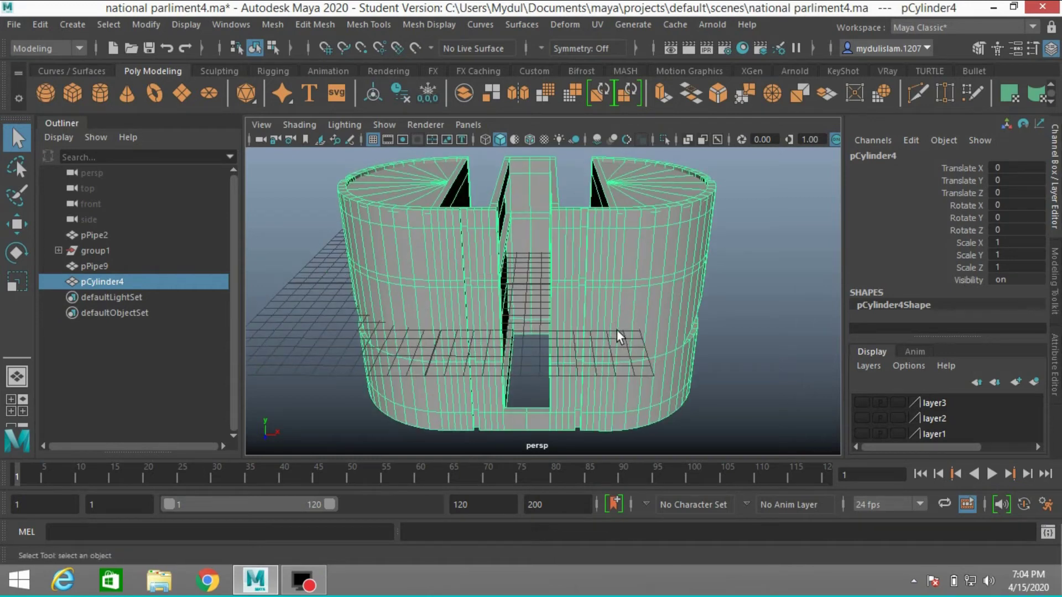
Step: Add the selected cylinder to a new display layer and hide that layer
{"action": "left_click", "coordinate": [1034, 381]}
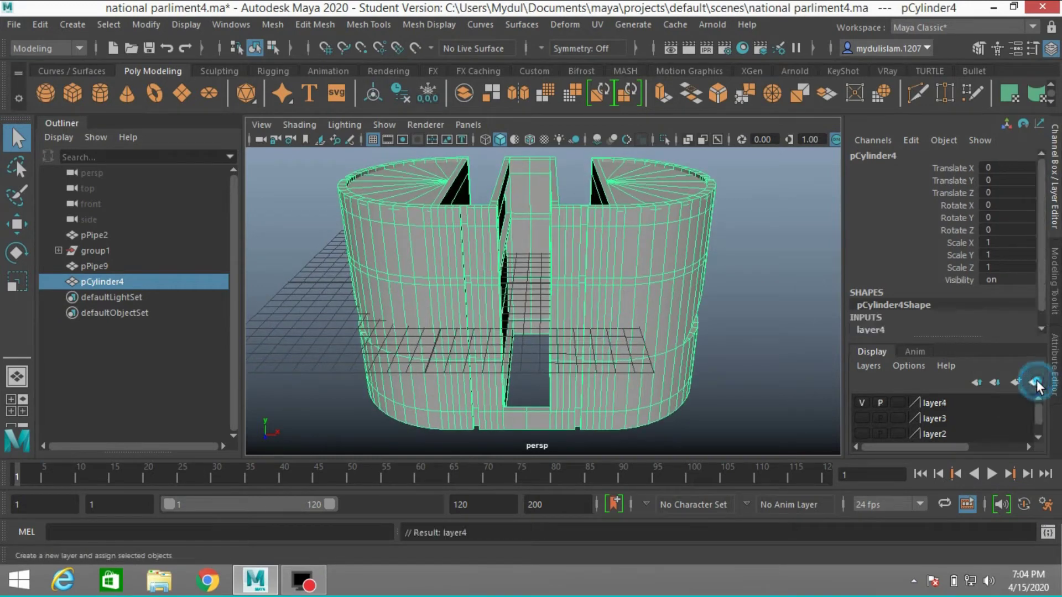
{"action": "left_click", "coordinate": [861, 402]}
{"action": "scroll", "coordinate": [487, 283], "scroll_direction": "down", "scroll_amount": 3}
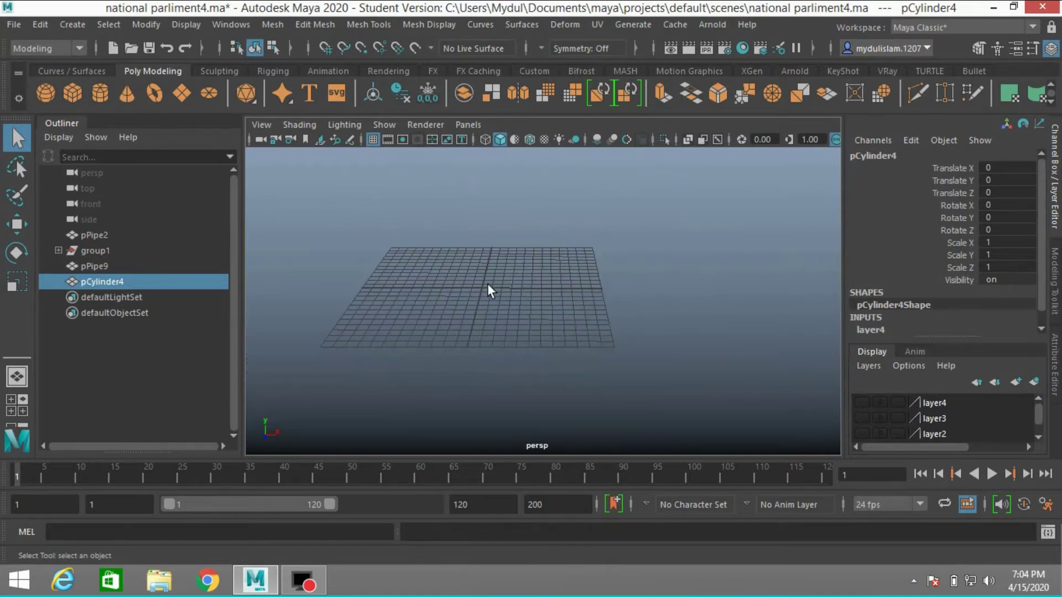
Step: Create a polygon pipe primitive and set its radius to 7
{"action": "left_click", "coordinate": [76, 26]}
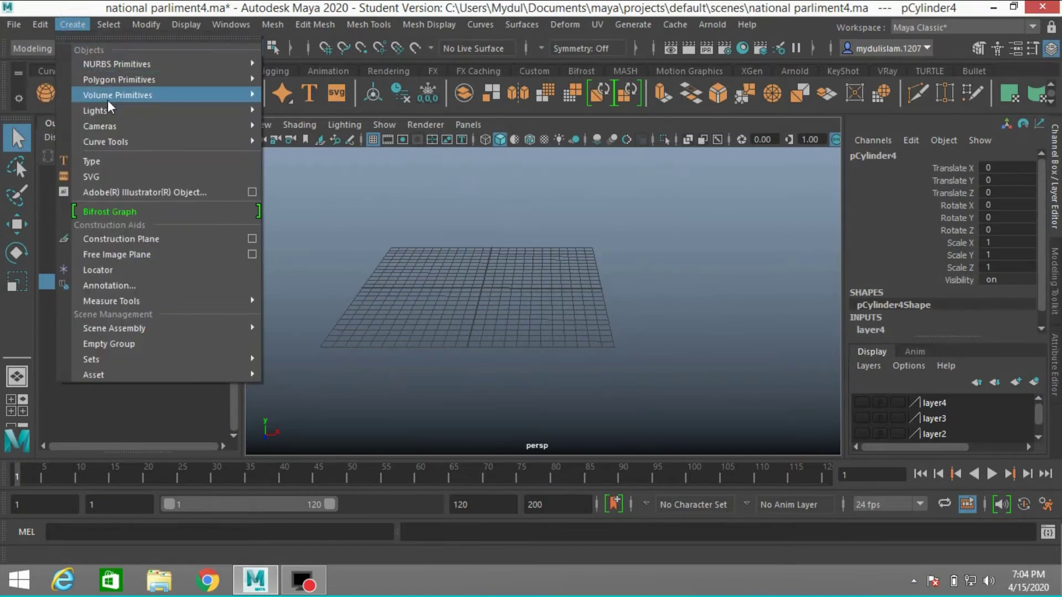
{"action": "mouse_move", "coordinate": [196, 83]}
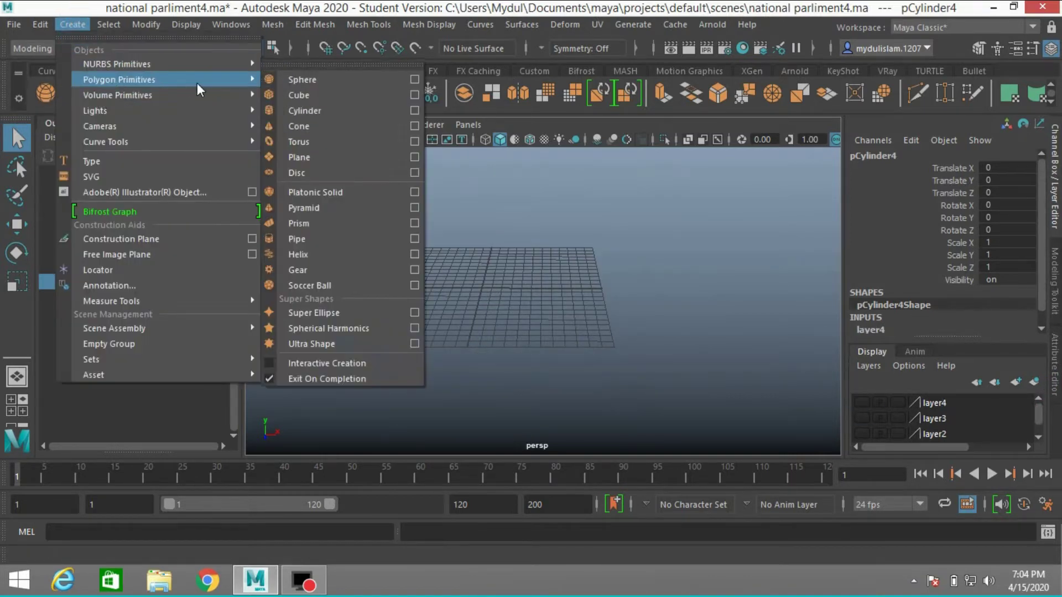
{"action": "left_click", "coordinate": [324, 239]}
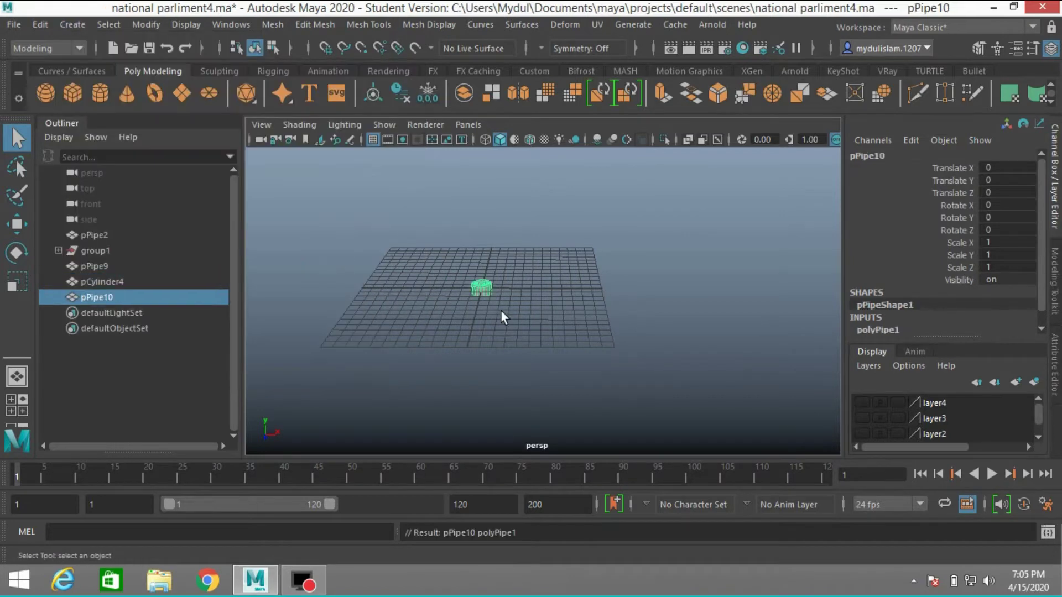
{"action": "left_click", "coordinate": [888, 332]}
{"action": "scroll", "coordinate": [950, 309], "scroll_direction": "down", "scroll_amount": 1}
{"action": "double_click", "coordinate": [987, 294]}
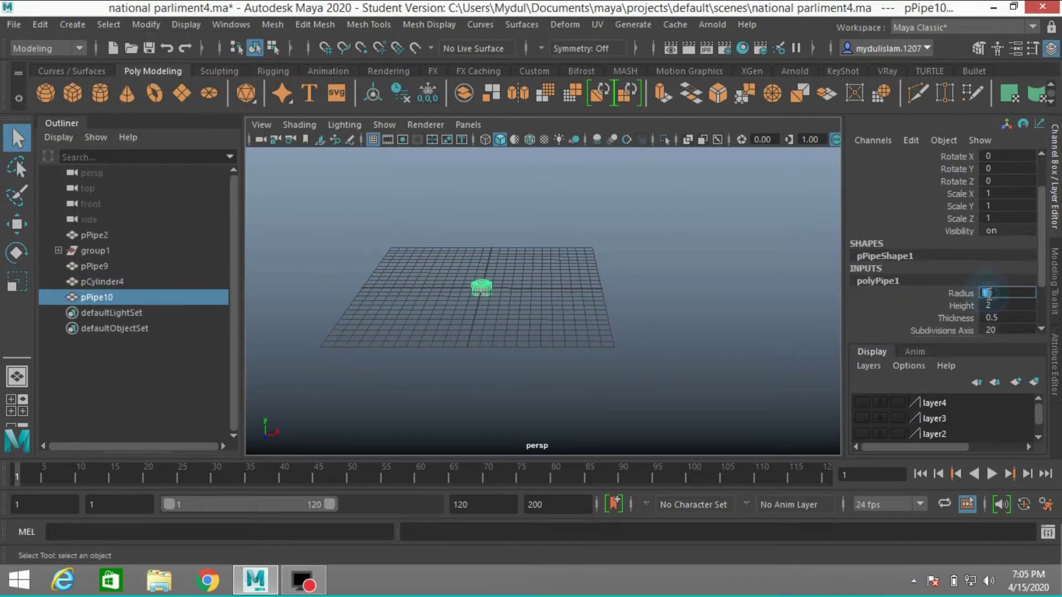
{"action": "key", "text": "Return"}
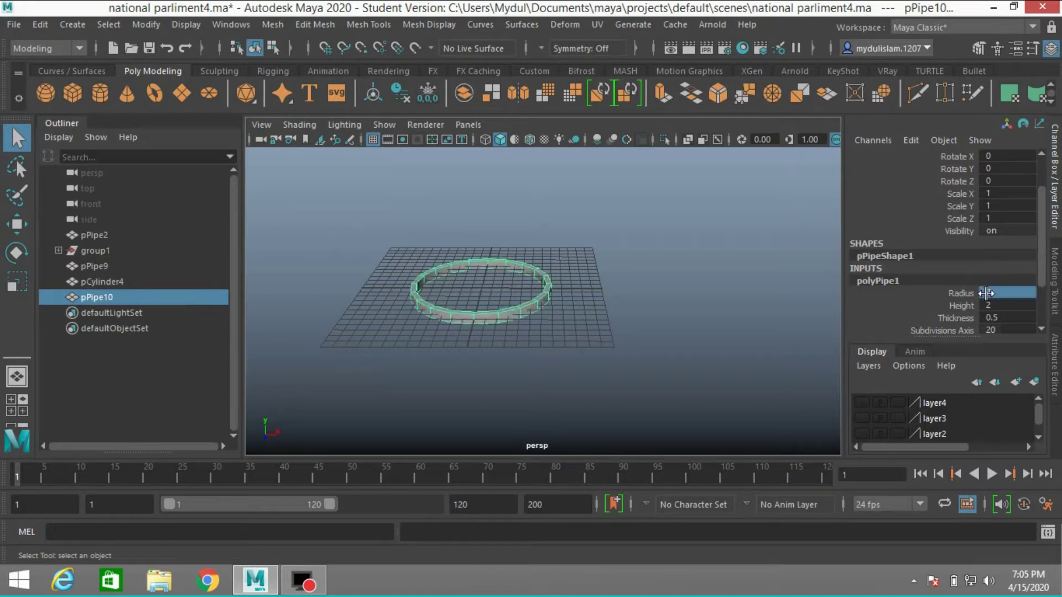
Step: Set the pipe's height to 30 and its axis subdivisions to 4
{"action": "double_click", "coordinate": [992, 306]}
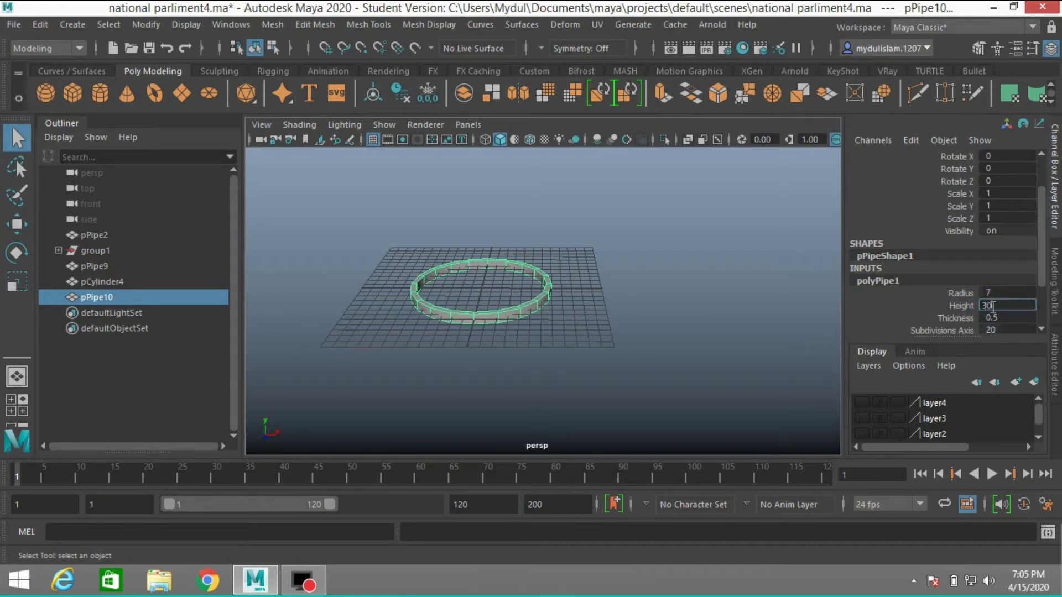
{"action": "key", "text": "Return"}
{"action": "scroll", "coordinate": [953, 330], "scroll_direction": "down", "scroll_amount": 2}
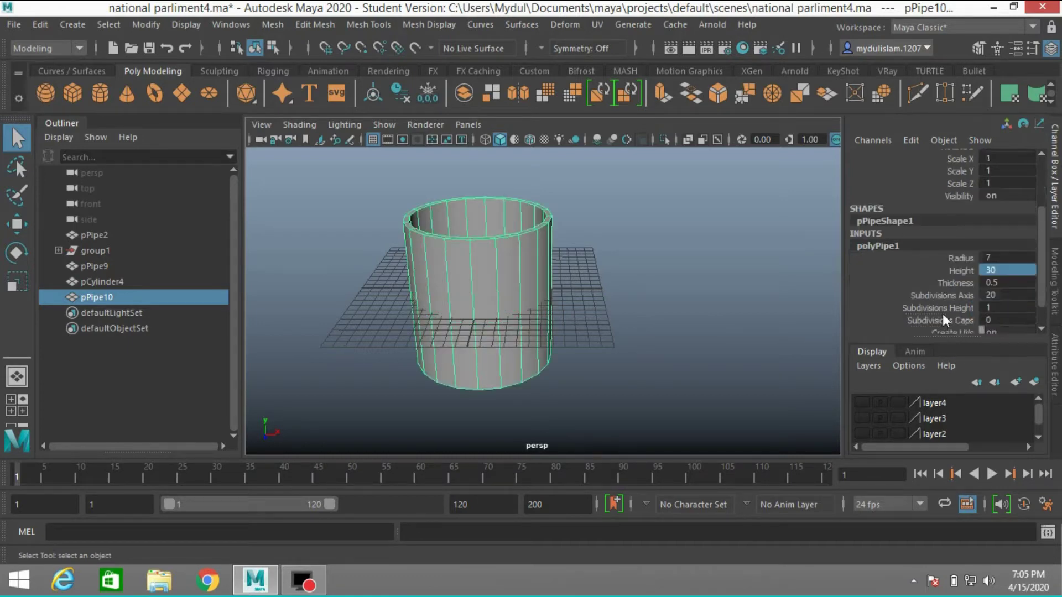
{"action": "double_click", "coordinate": [991, 296]}
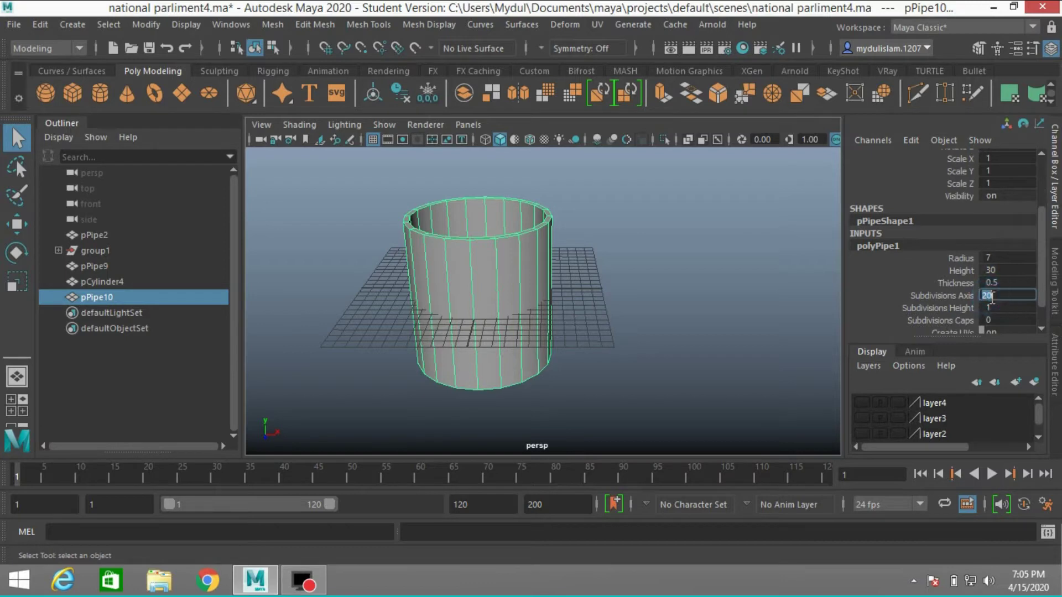
{"action": "type", "text": "4"}
{"action": "key", "text": "Return"}
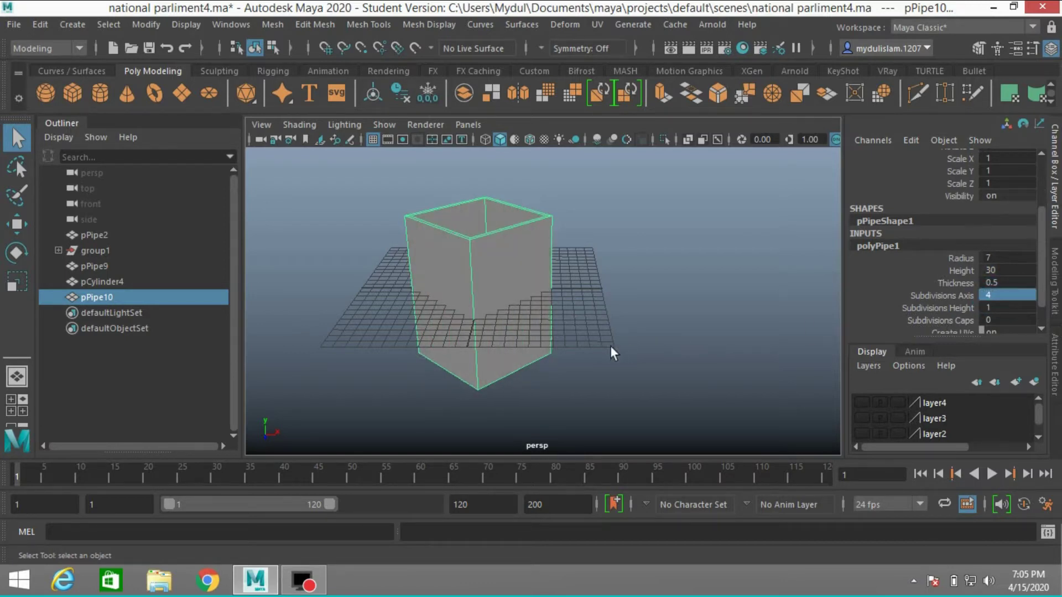
Step: Rotate the four-sided pipe 45 degrees around the Y axis
{"action": "left_click_drag", "start_coordinate": [612, 351], "coordinate": [607, 355], "text": "alt"}
{"action": "left_click_drag", "start_coordinate": [543, 336], "coordinate": [631, 329], "text": "alt"}
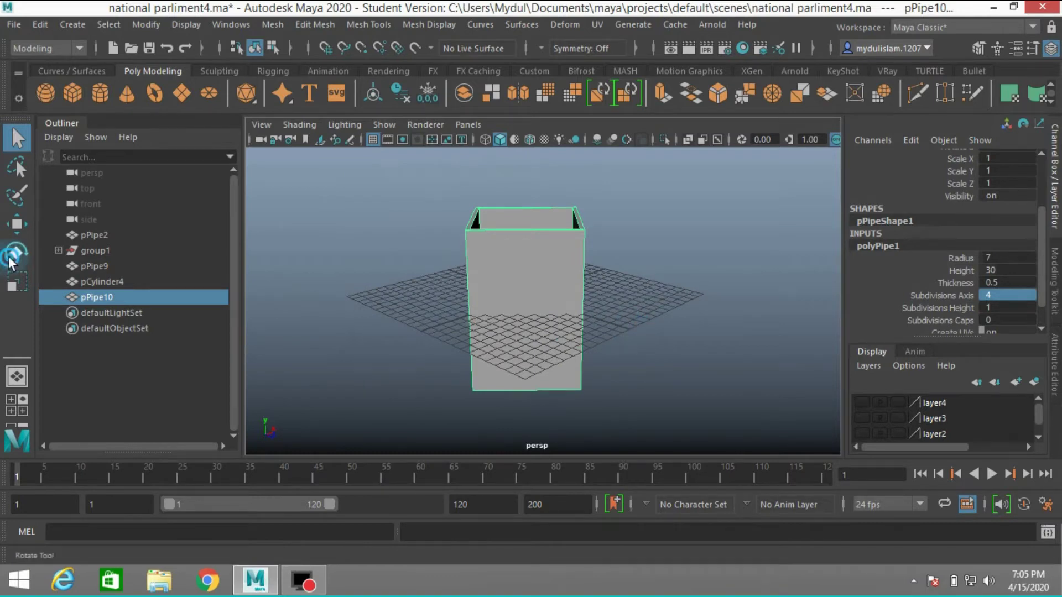
{"action": "key", "text": "e"}
{"action": "left_click_drag", "start_coordinate": [555, 340], "coordinate": [587, 358], "text": "alt"}
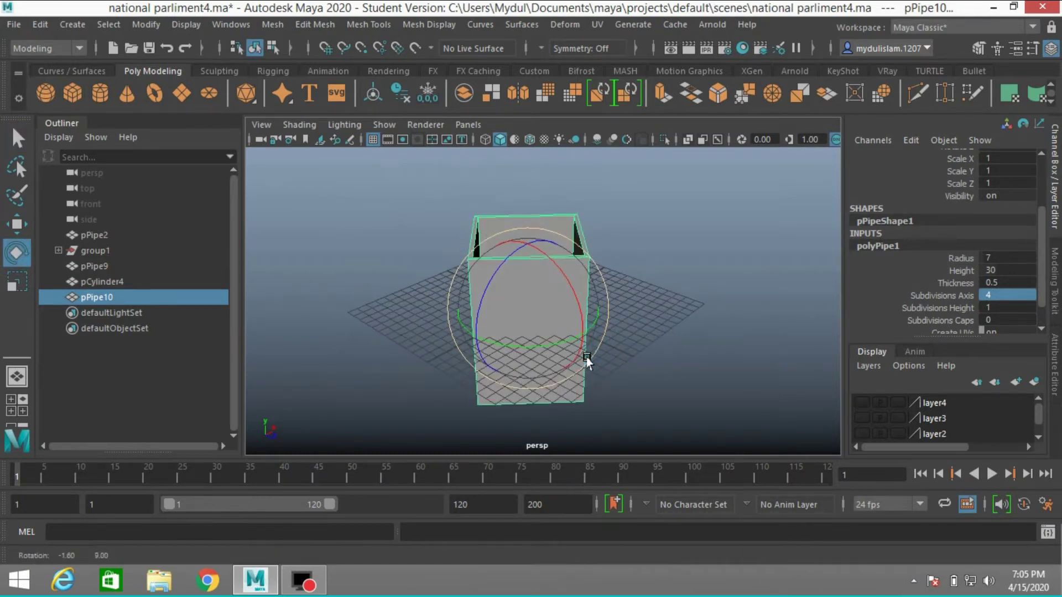
{"action": "scroll", "coordinate": [970, 233], "scroll_direction": "up", "scroll_amount": 3}
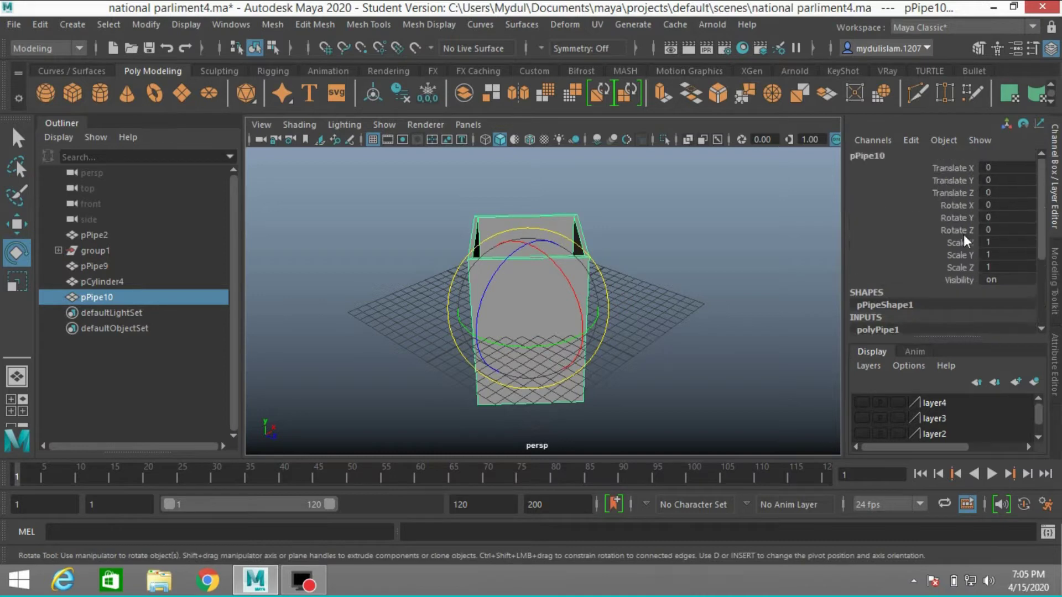
{"action": "double_click", "coordinate": [990, 217]}
{"action": "type", "text": "45"}
{"action": "key", "text": "Return"}
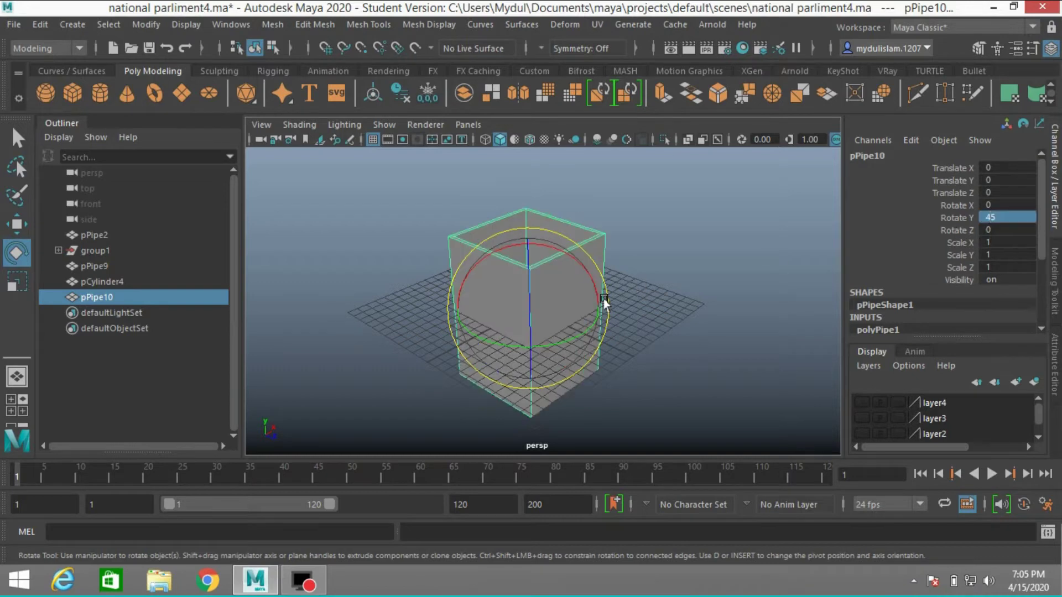
Step: Delete all faces of one side wall of the square pipe, leaving a U-shaped shell
{"action": "left_click_drag", "start_coordinate": [659, 303], "coordinate": [608, 334], "text": "alt"}
{"action": "middle_click_drag", "start_coordinate": [608, 333], "coordinate": [590, 354], "text": "alt"}
{"action": "scroll", "coordinate": [590, 355], "scroll_direction": "down", "scroll_amount": 3}
{"action": "left_click_drag", "start_coordinate": [590, 354], "coordinate": [558, 339], "text": "alt"}
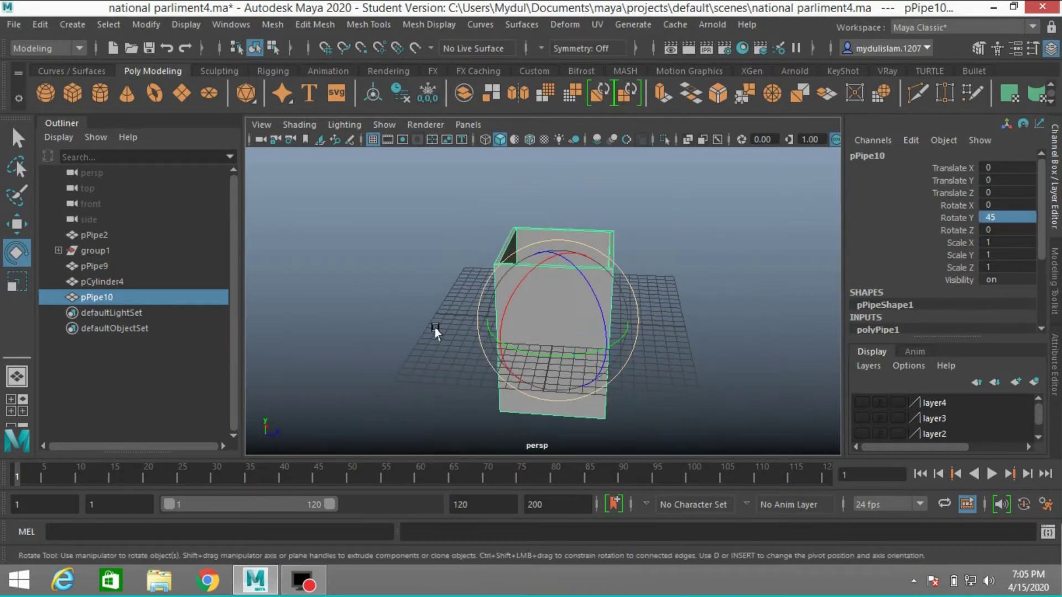
{"action": "left_click", "coordinate": [16, 149]}
{"action": "mouse_move", "coordinate": [447, 261]}
{"action": "left_mouse_down", "text": "alt"}
{"action": "mouse_move", "coordinate": [435, 286]}
{"action": "mouse_move", "coordinate": [451, 304]}
{"action": "mouse_move", "coordinate": [457, 287]}
{"action": "mouse_move", "coordinate": [443, 274]}
{"action": "left_mouse_up", "text": "alt"}
{"action": "left_click", "coordinate": [979, 49]}
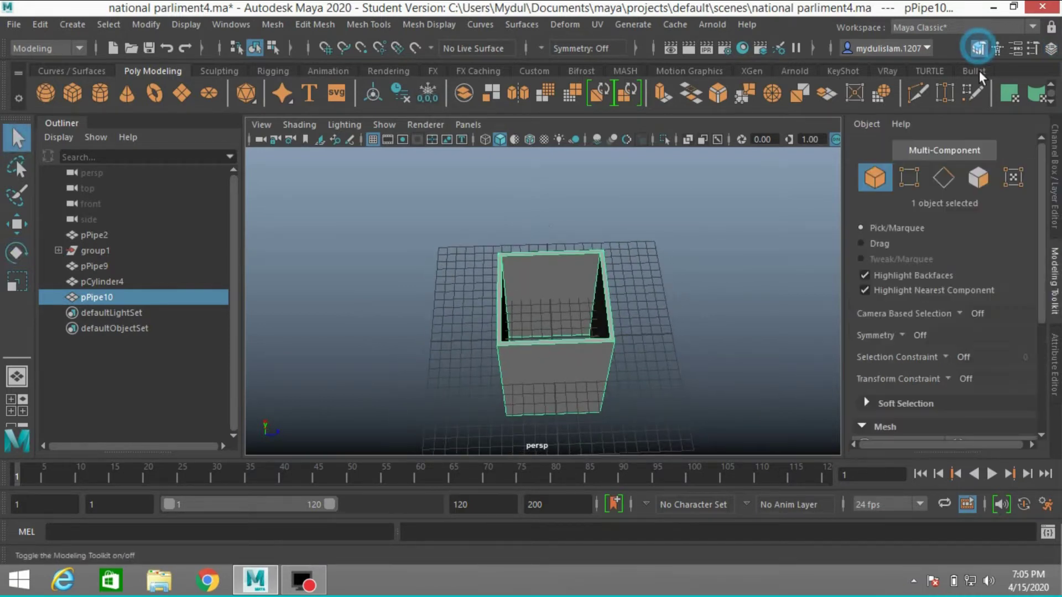
{"action": "left_click", "coordinate": [979, 177]}
{"action": "scroll", "coordinate": [744, 258], "scroll_direction": "down", "scroll_amount": 2}
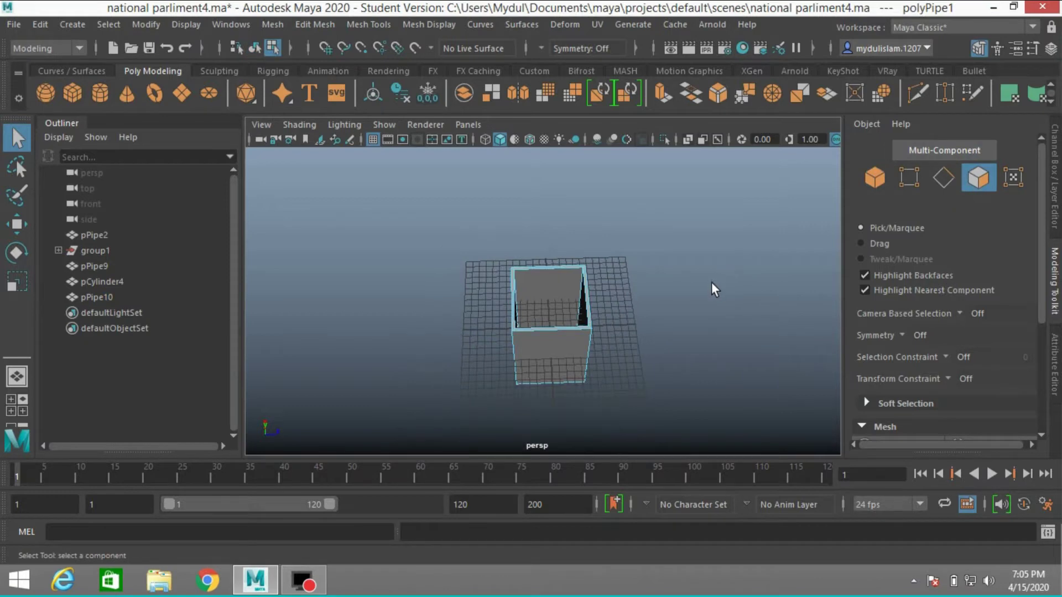
{"action": "middle_click_drag", "start_coordinate": [709, 280], "coordinate": [698, 257], "text": "alt"}
{"action": "left_click_drag", "start_coordinate": [698, 258], "coordinate": [698, 297], "text": "alt"}
{"action": "scroll", "coordinate": [698, 296], "scroll_direction": "up", "scroll_amount": 3}
{"action": "middle_click_drag", "start_coordinate": [698, 297], "coordinate": [696, 244], "text": "alt"}
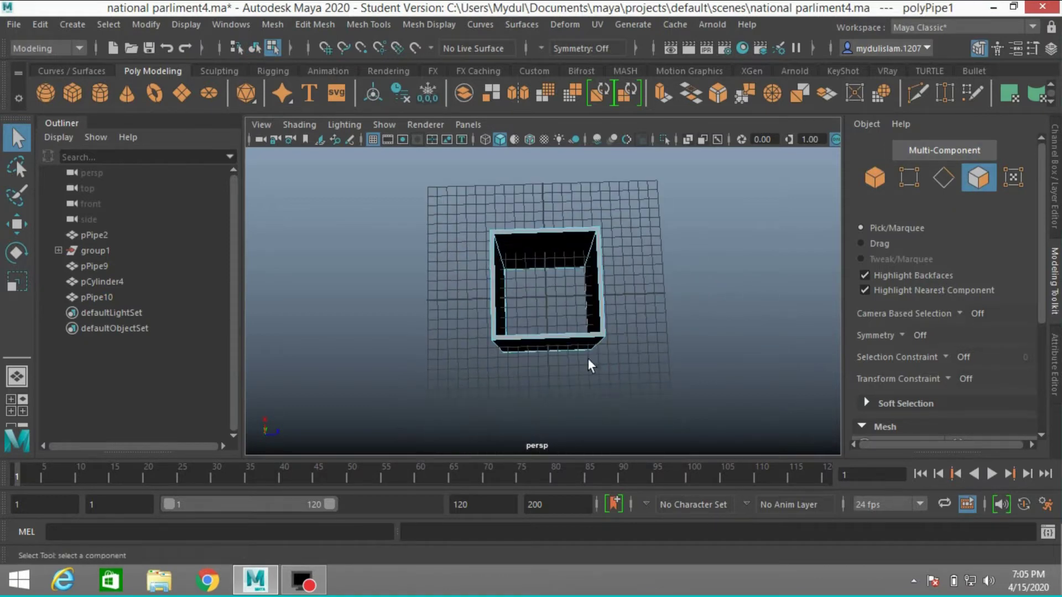
{"action": "left_click_drag", "start_coordinate": [548, 311], "coordinate": [547, 367]}
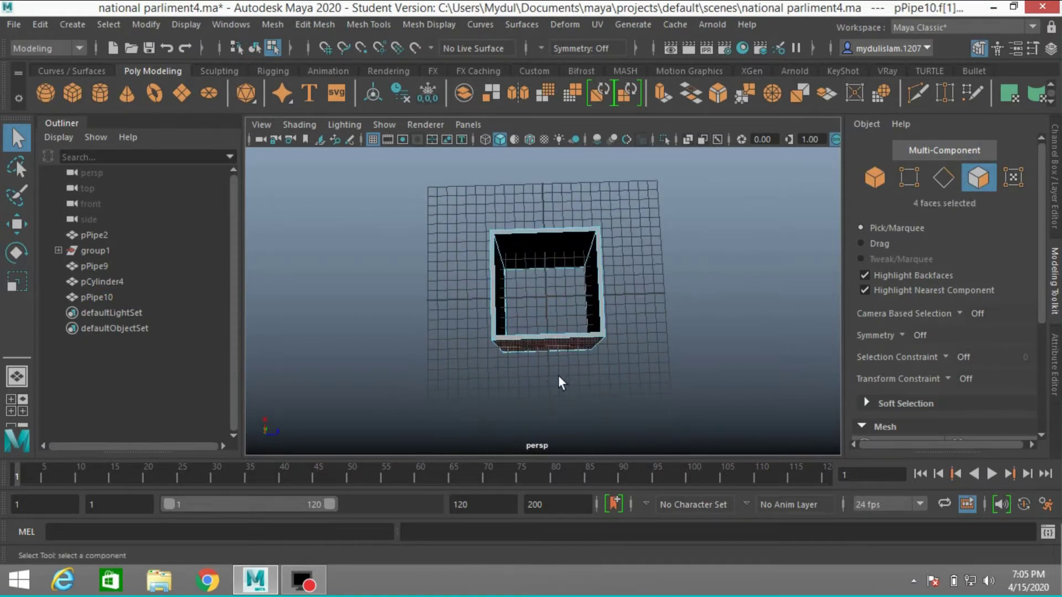
{"action": "key", "text": "Delete"}
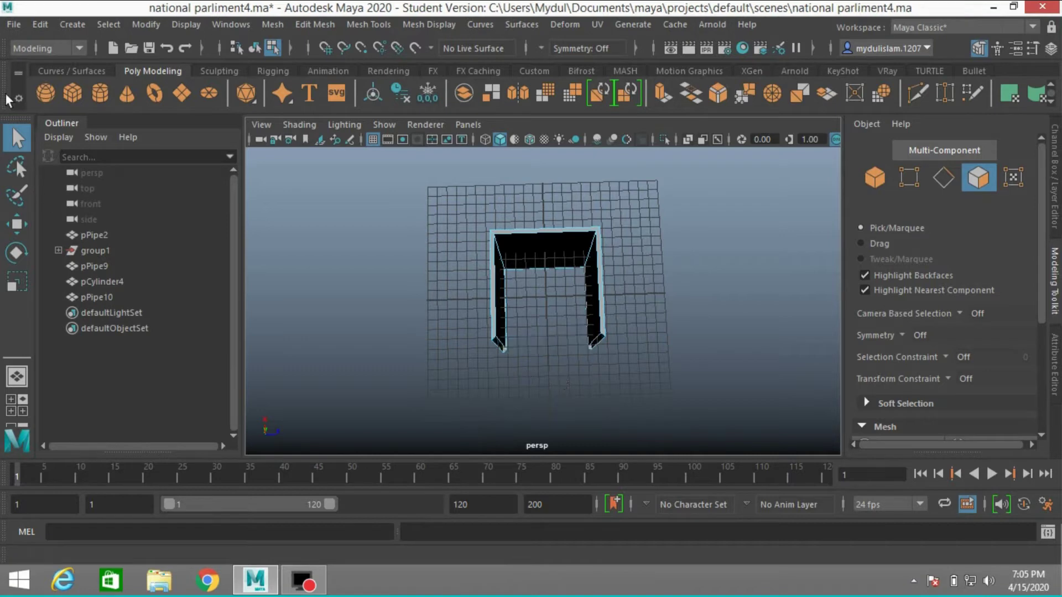
Step: Move the inner vertical edges at the two open wall ends along X in the top view, squaring off the slanted ends
{"action": "left_click_drag", "start_coordinate": [678, 272], "coordinate": [623, 209], "text": "alt"}
{"action": "right_click_drag", "start_coordinate": [623, 210], "coordinate": [628, 242], "text": "alt"}
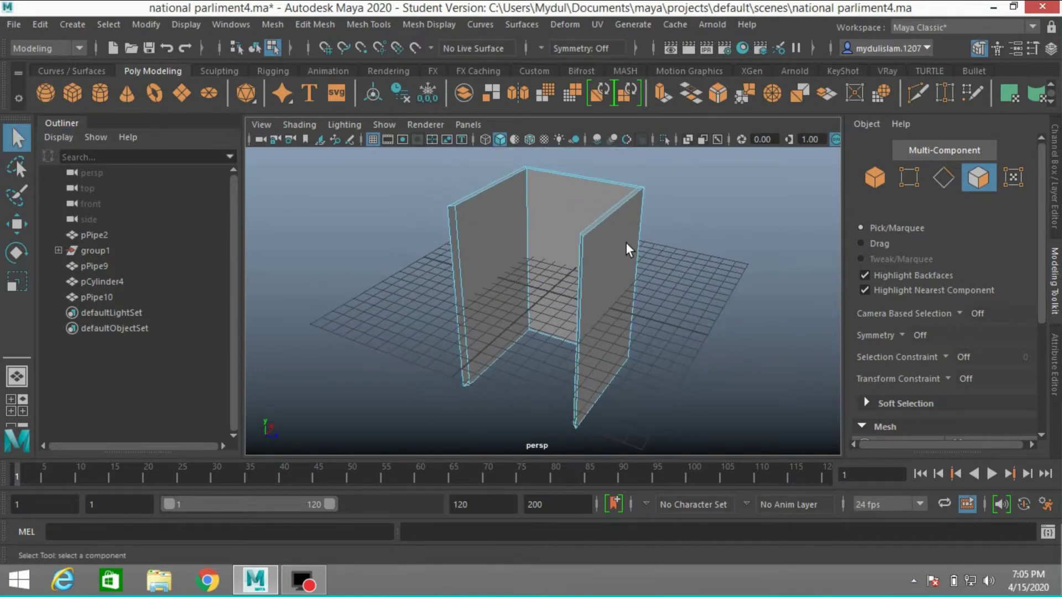
{"action": "left_click", "coordinate": [943, 177]}
{"action": "left_click_drag", "start_coordinate": [718, 242], "coordinate": [608, 260], "text": "alt"}
{"action": "left_click", "coordinate": [464, 283]}
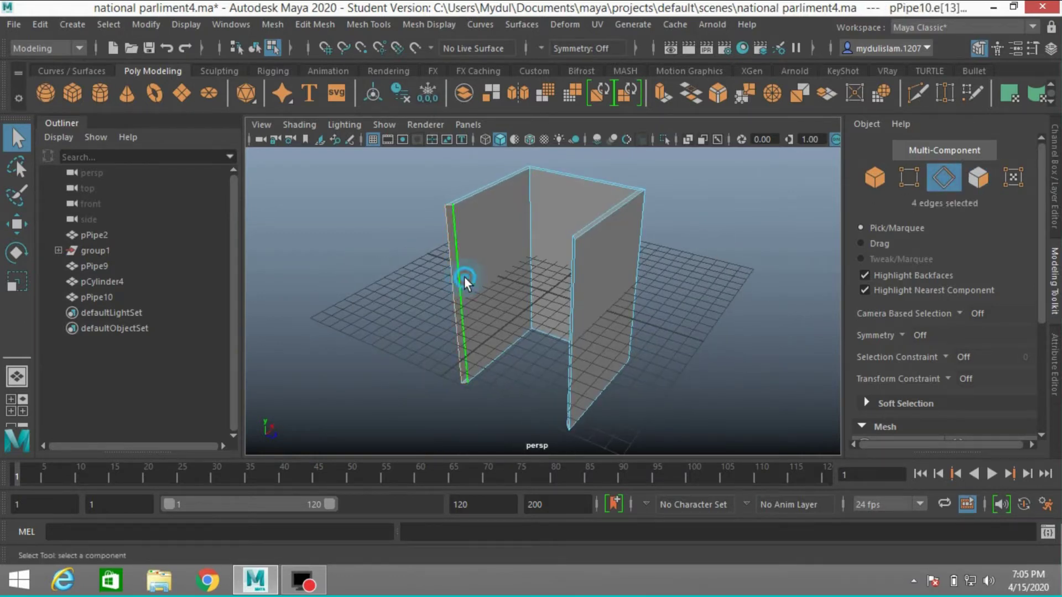
{"action": "left_click", "coordinate": [356, 284]}
{"action": "left_click", "coordinate": [460, 281]}
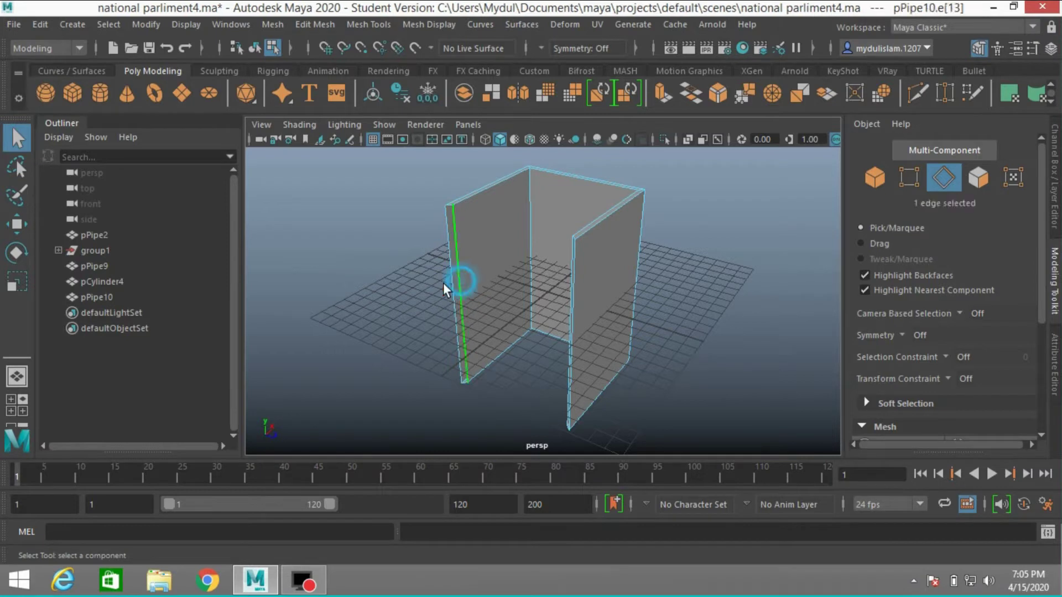
{"action": "left_click_drag", "start_coordinate": [372, 288], "coordinate": [605, 313], "text": "alt"}
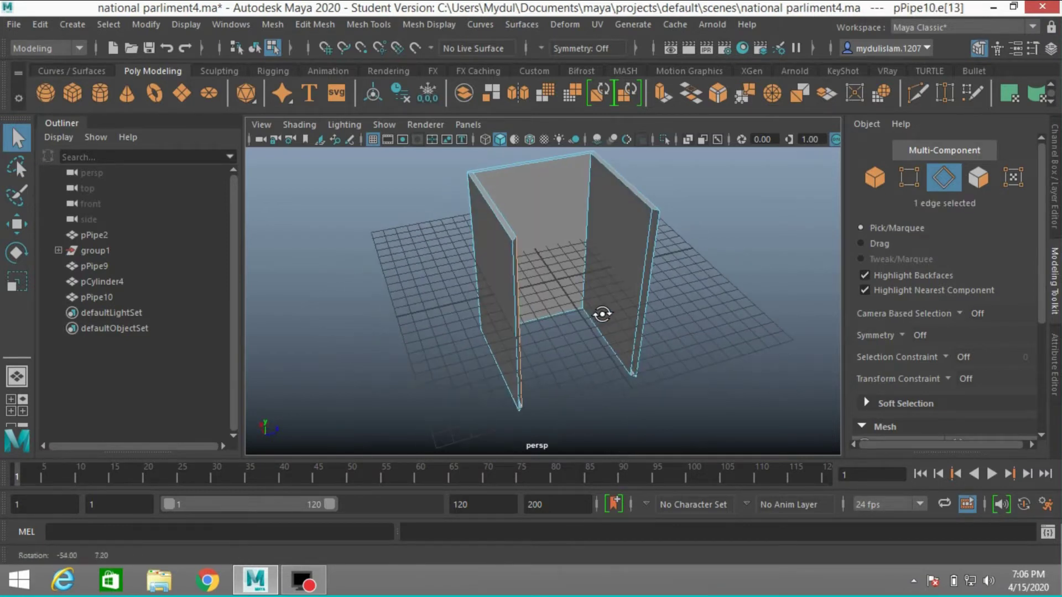
{"action": "left_click", "coordinate": [631, 306], "text": "shift"}
{"action": "key", "text": "space"}
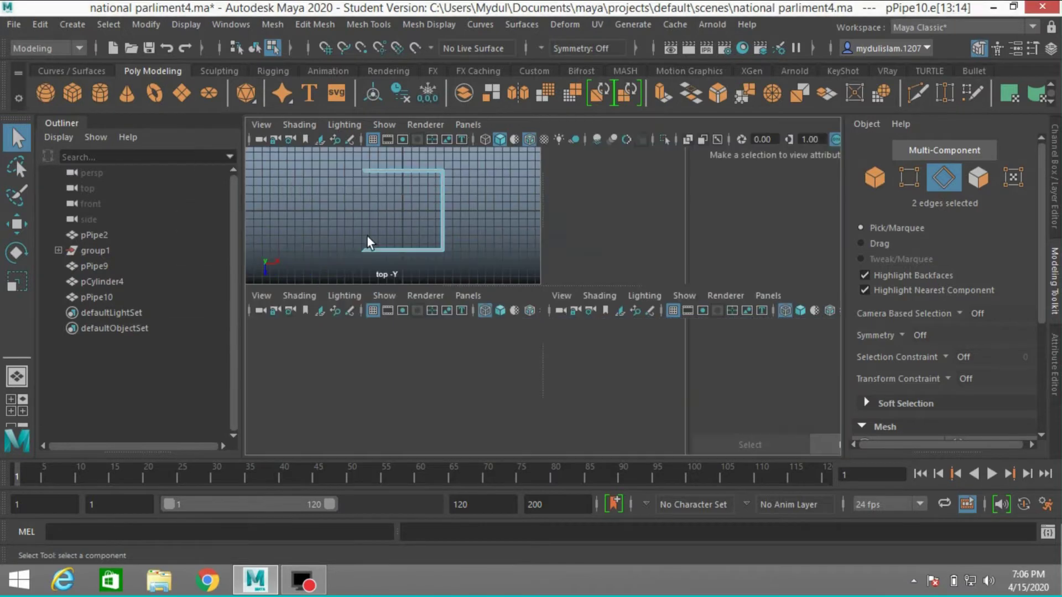
{"action": "key", "text": "space"}
{"action": "left_click", "coordinate": [24, 233]}
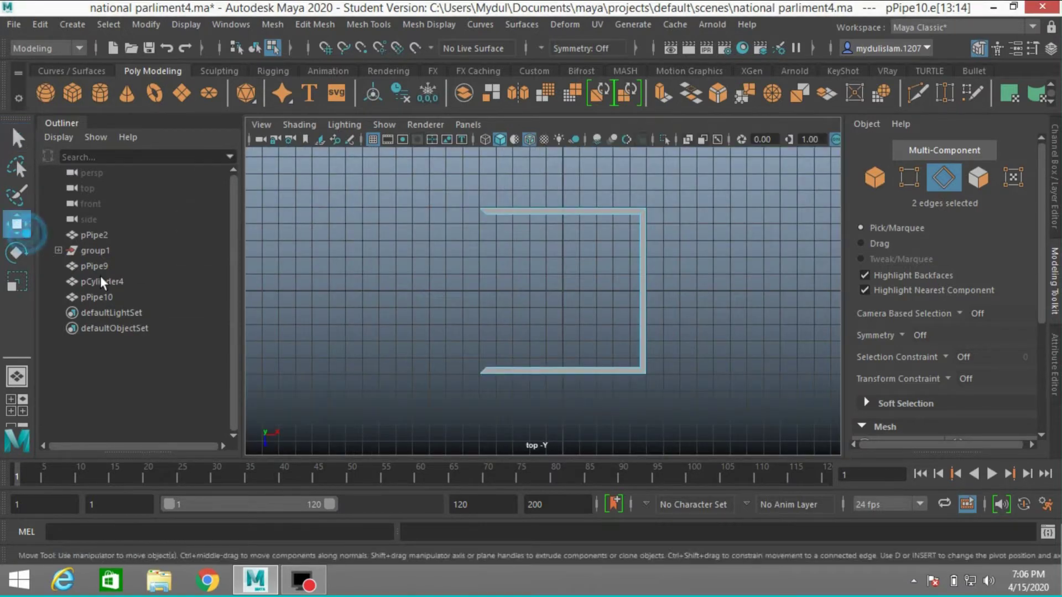
{"action": "left_click_drag", "start_coordinate": [568, 297], "coordinate": [561, 294]}
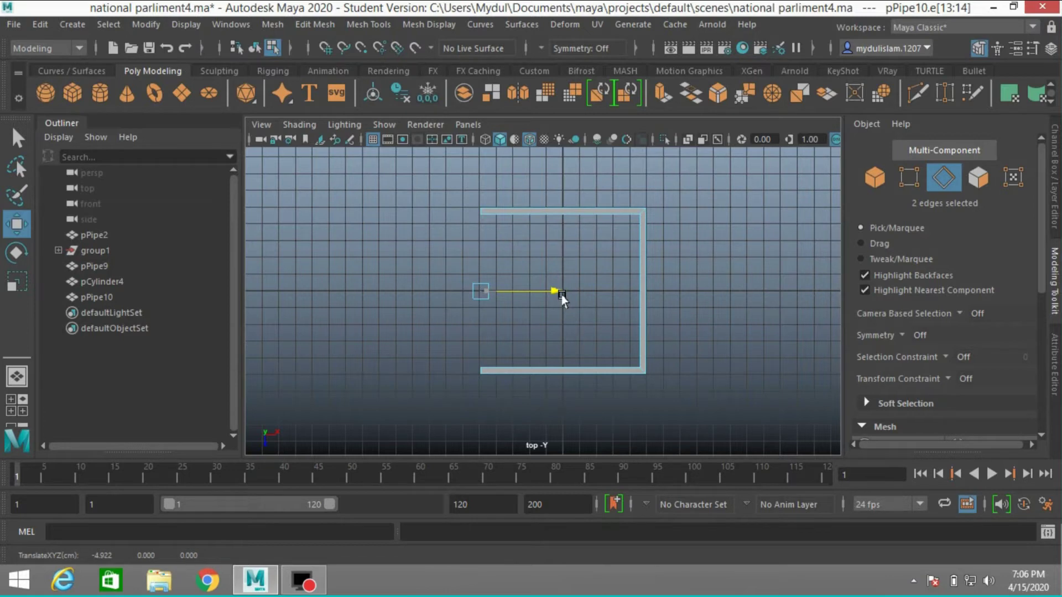
{"action": "left_click_drag", "start_coordinate": [561, 297], "coordinate": [562, 296]}
{"action": "left_click", "coordinate": [870, 182]}
Step: Close the open border at the end of each of the two parallel walls with Fill Hole
{"action": "key", "text": "space"}
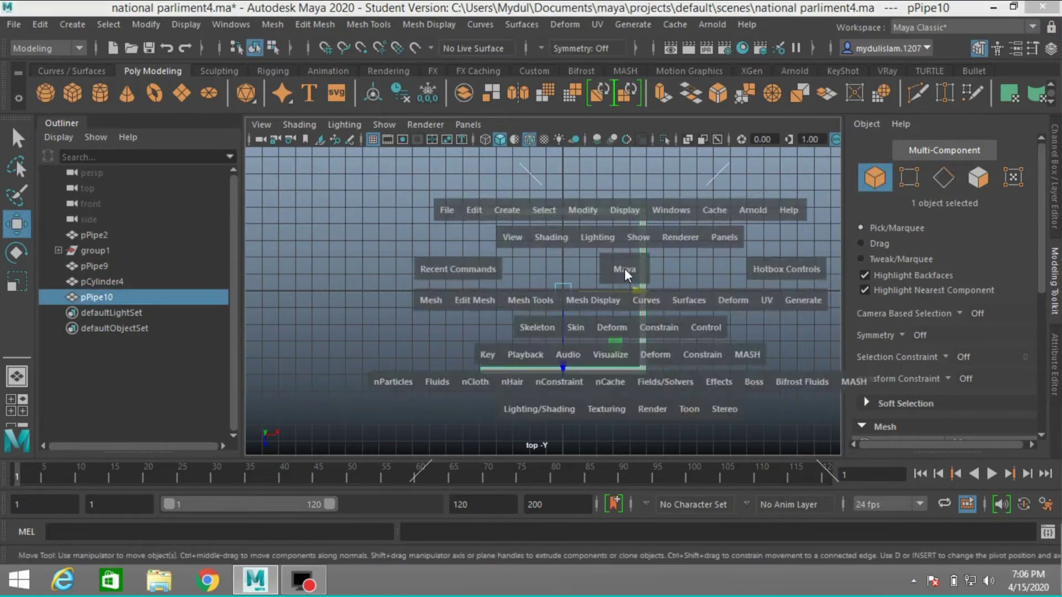
{"action": "key", "text": "space"}
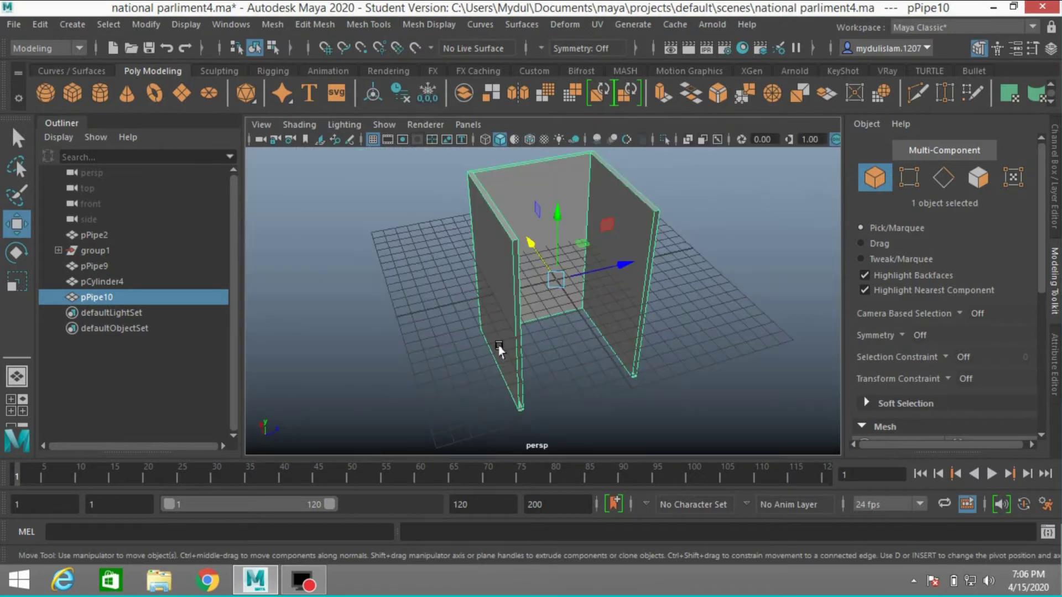
{"action": "left_click_drag", "start_coordinate": [489, 338], "coordinate": [474, 316], "text": "alt"}
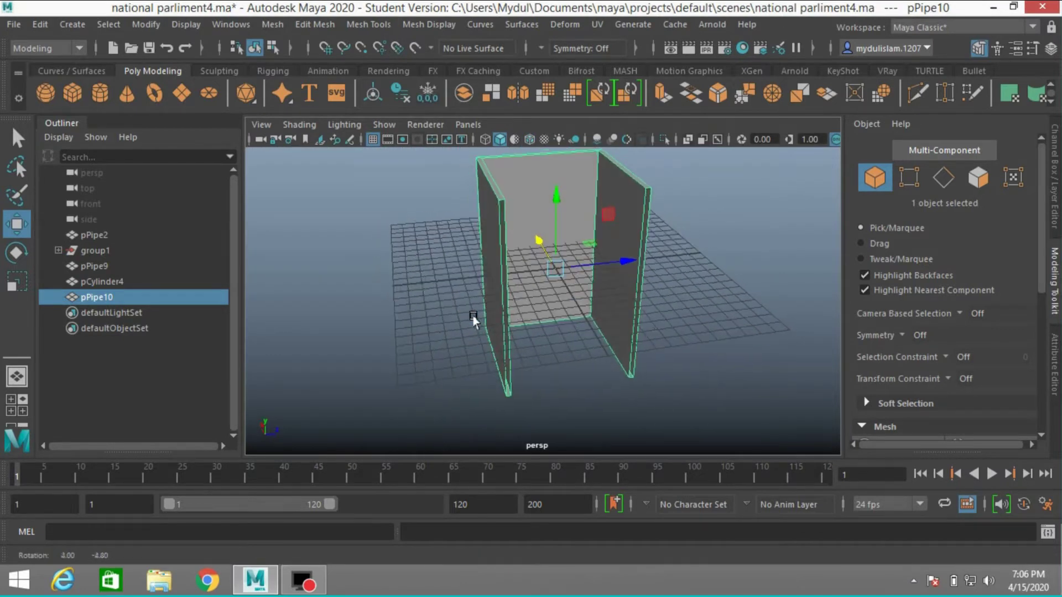
{"action": "left_click", "coordinate": [943, 178]}
{"action": "left_click", "coordinate": [506, 395], "text": "shift"}
{"action": "left_click", "coordinate": [505, 390], "text": "shift"}
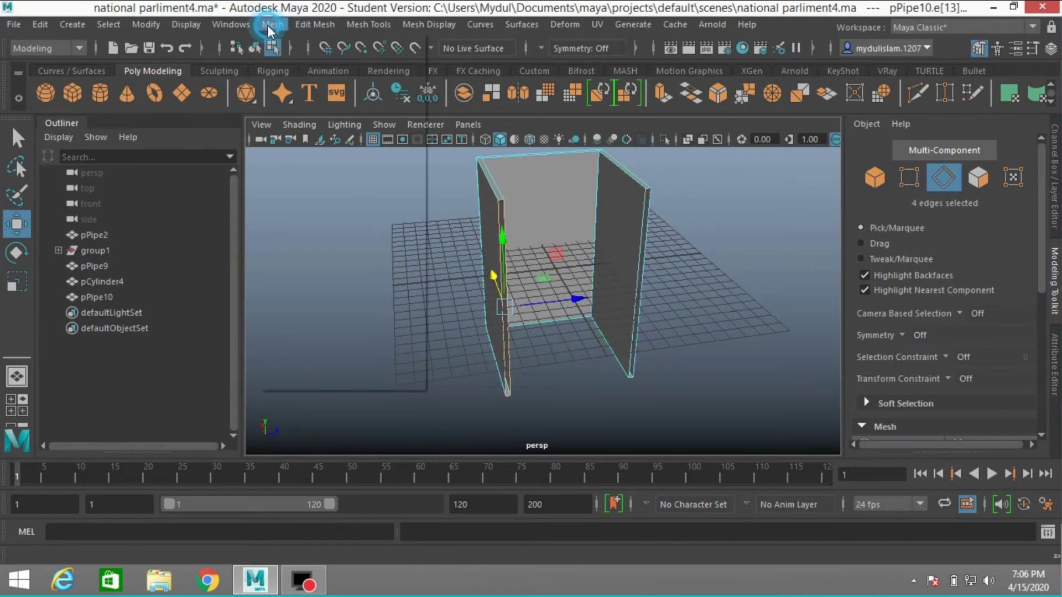
{"action": "left_click", "coordinate": [269, 24]}
{"action": "left_click", "coordinate": [307, 132]}
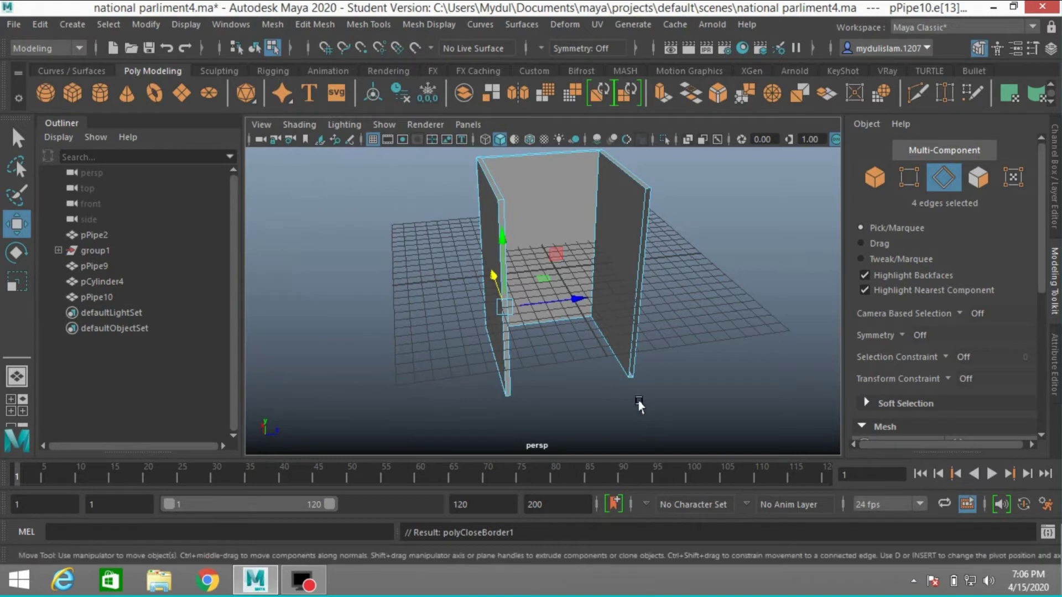
{"action": "left_click", "coordinate": [629, 378]}
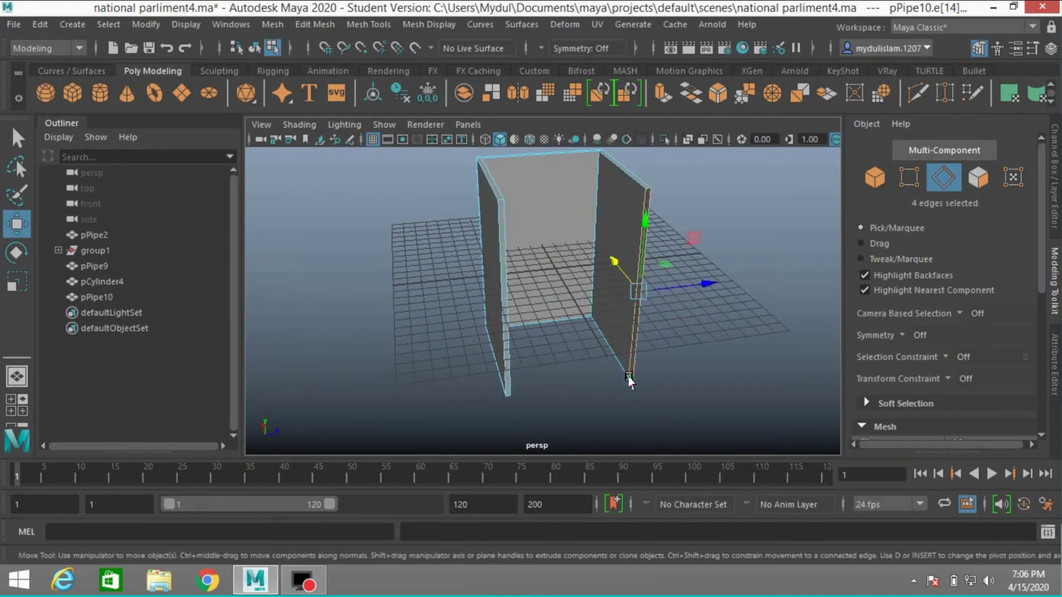
{"action": "key", "text": "g"}
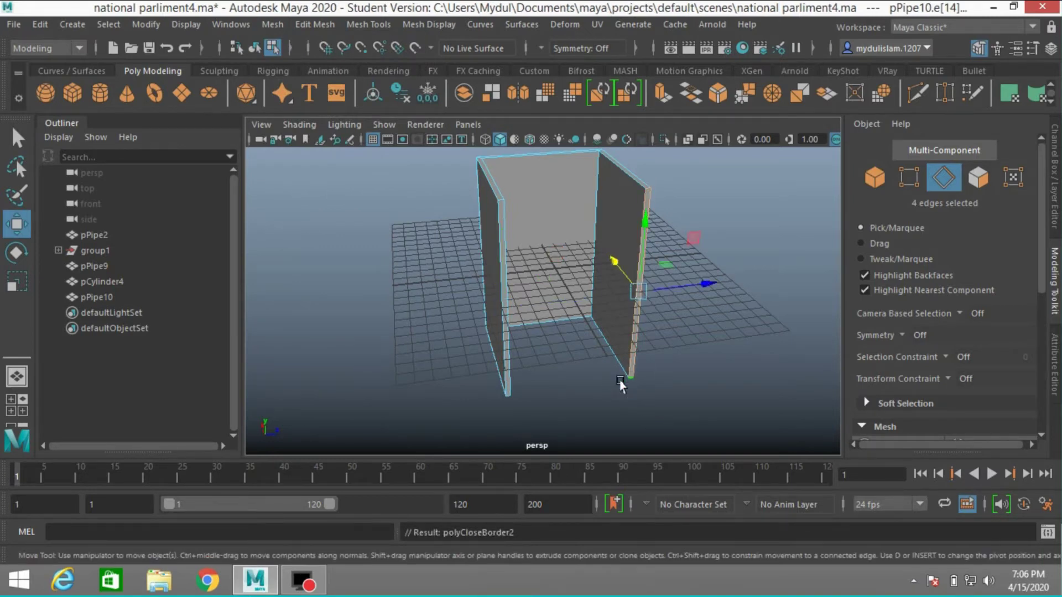
Step: Insert 16 evenly spaced horizontal edge loops around the U-shaped shell using the Multiple edge loops option
{"action": "left_click_drag", "start_coordinate": [396, 376], "coordinate": [642, 379], "text": "alt"}
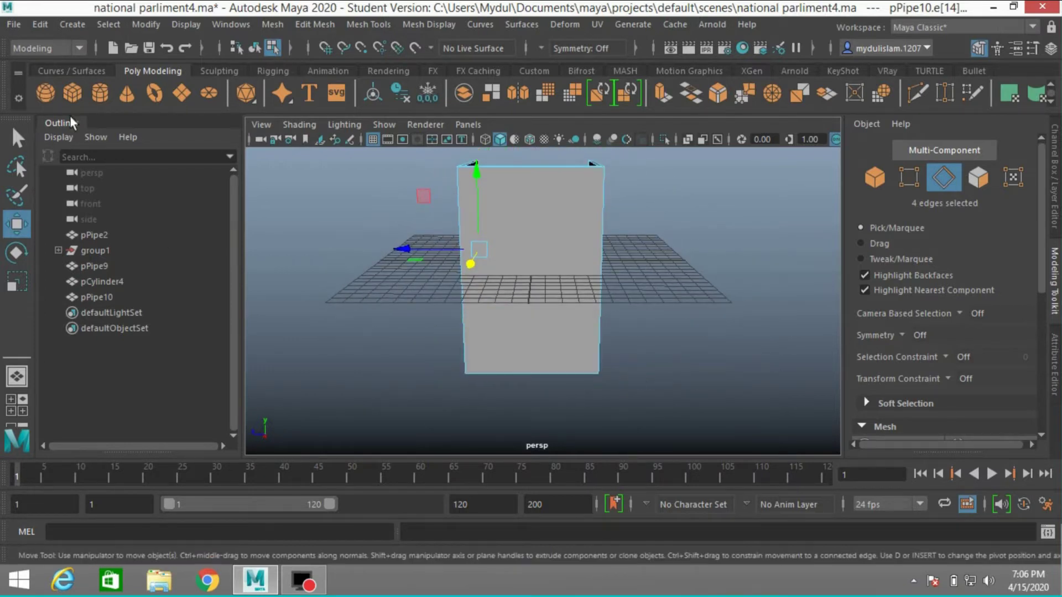
{"action": "left_click", "coordinate": [381, 25]}
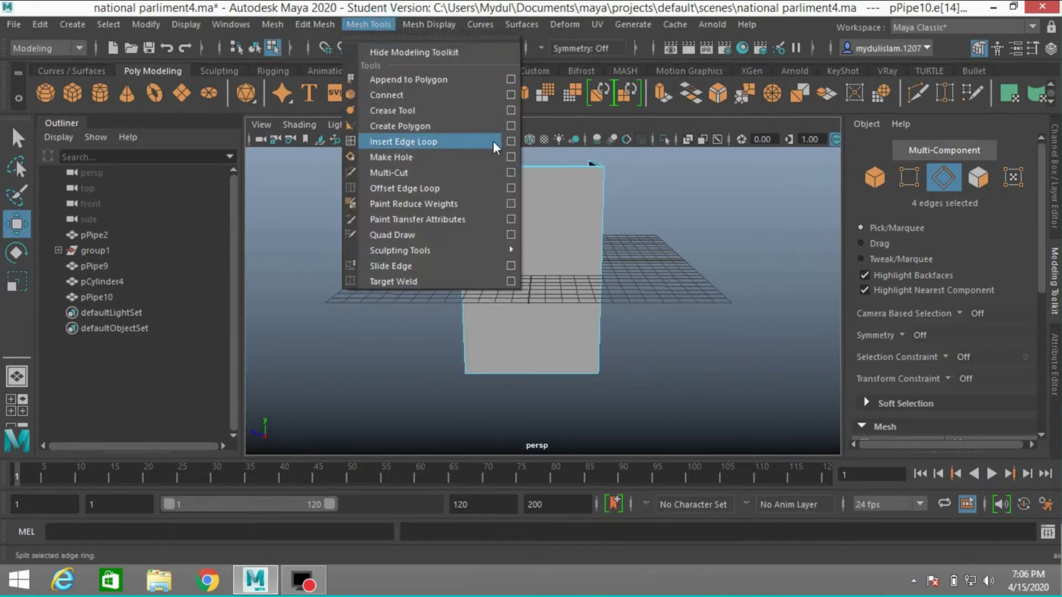
{"action": "left_click", "coordinate": [511, 142]}
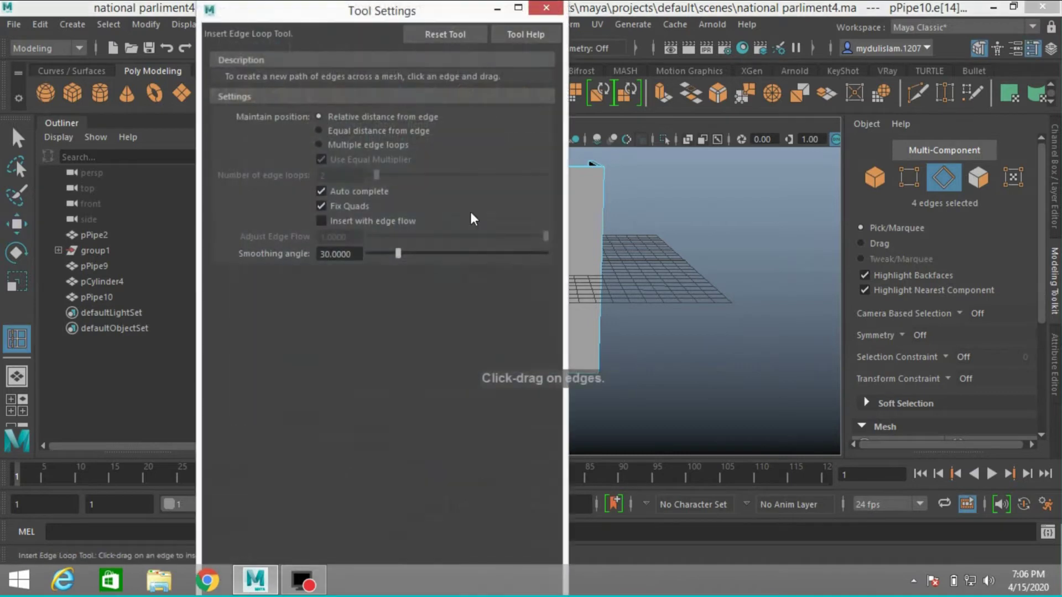
{"action": "left_click", "coordinate": [351, 147]}
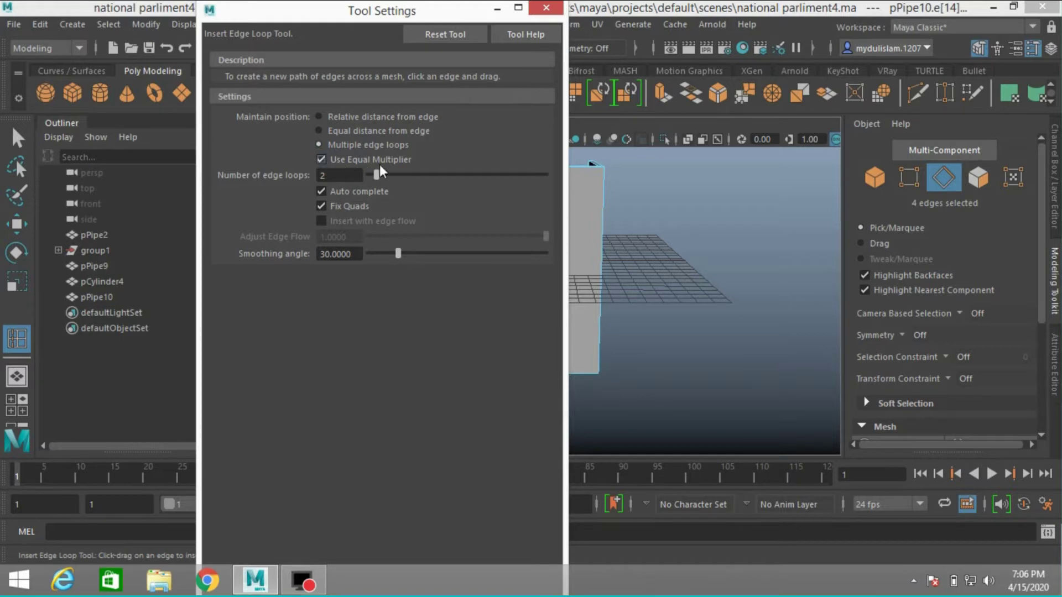
{"action": "double_click", "coordinate": [325, 176]}
{"action": "key", "text": "Return"}
{"action": "left_click_drag", "start_coordinate": [349, 177], "coordinate": [299, 176]}
{"action": "key", "text": "Return"}
{"action": "left_click", "coordinate": [546, 8]}
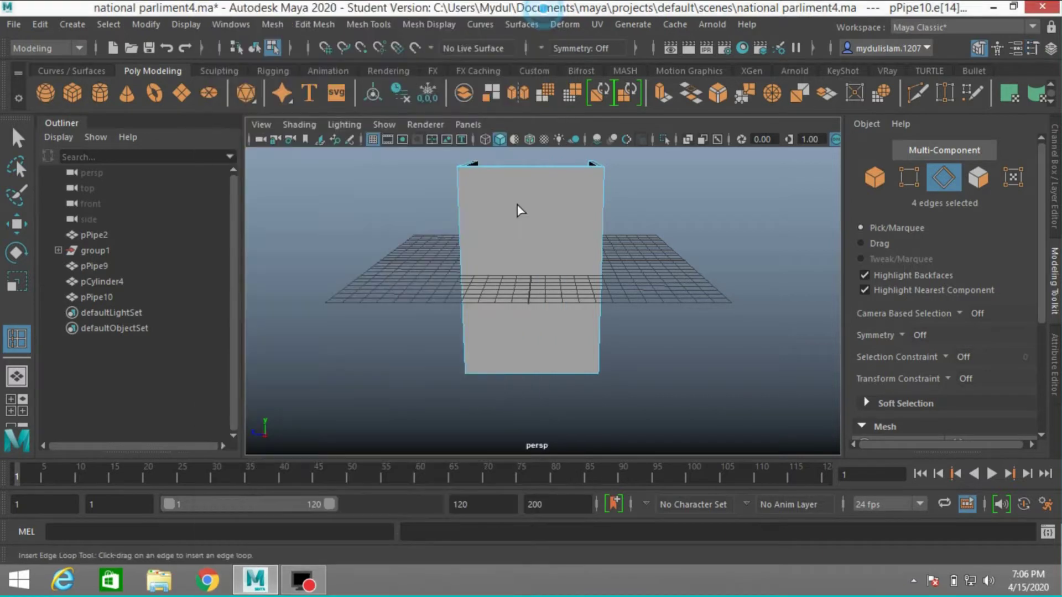
{"action": "left_click", "coordinate": [459, 237]}
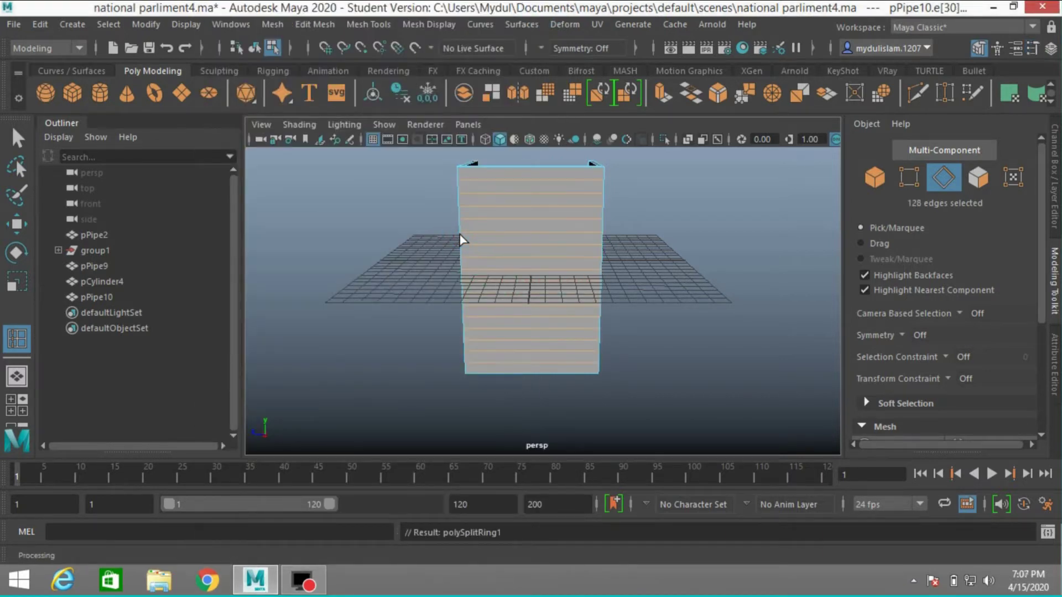
Step: Reset the Insert Edge Loop tool to its defaults and insert one vertical edge loop near each side of the back wall
{"action": "double_click", "coordinate": [23, 334]}
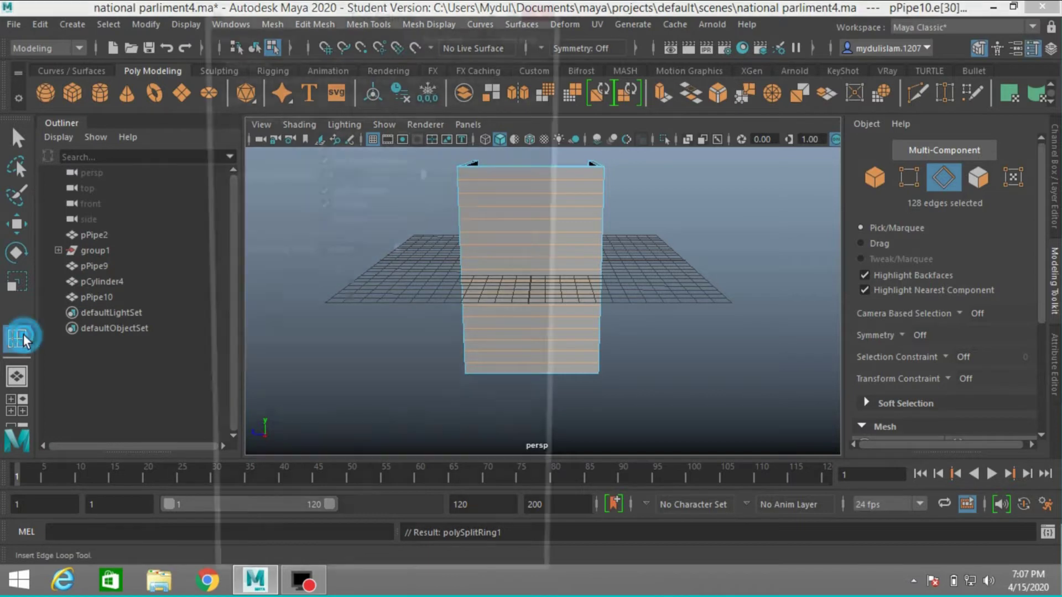
{"action": "left_click", "coordinate": [449, 34]}
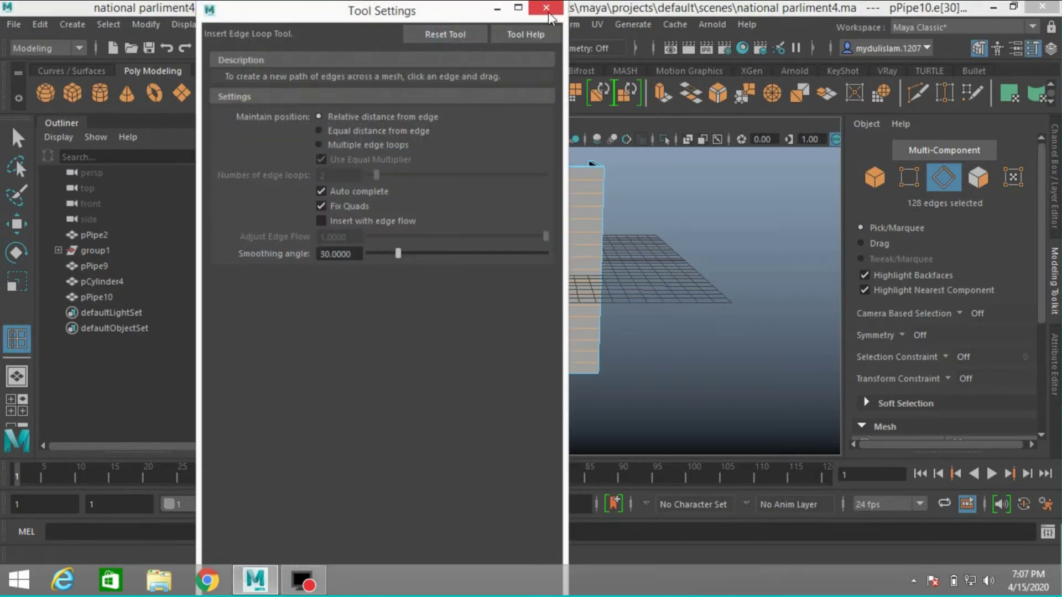
{"action": "left_click", "coordinate": [546, 9]}
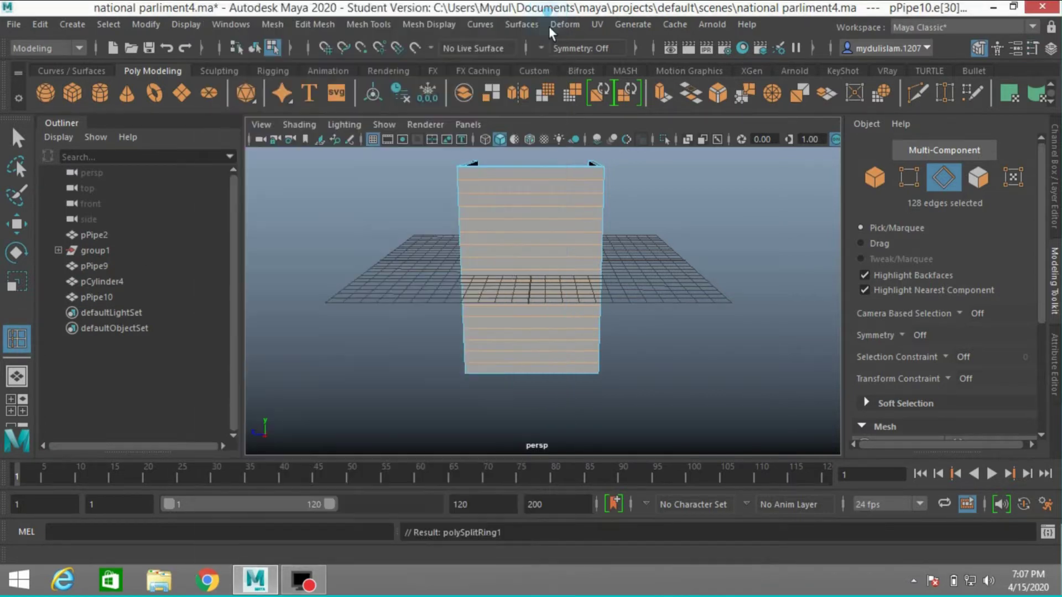
{"action": "left_click", "coordinate": [482, 185]}
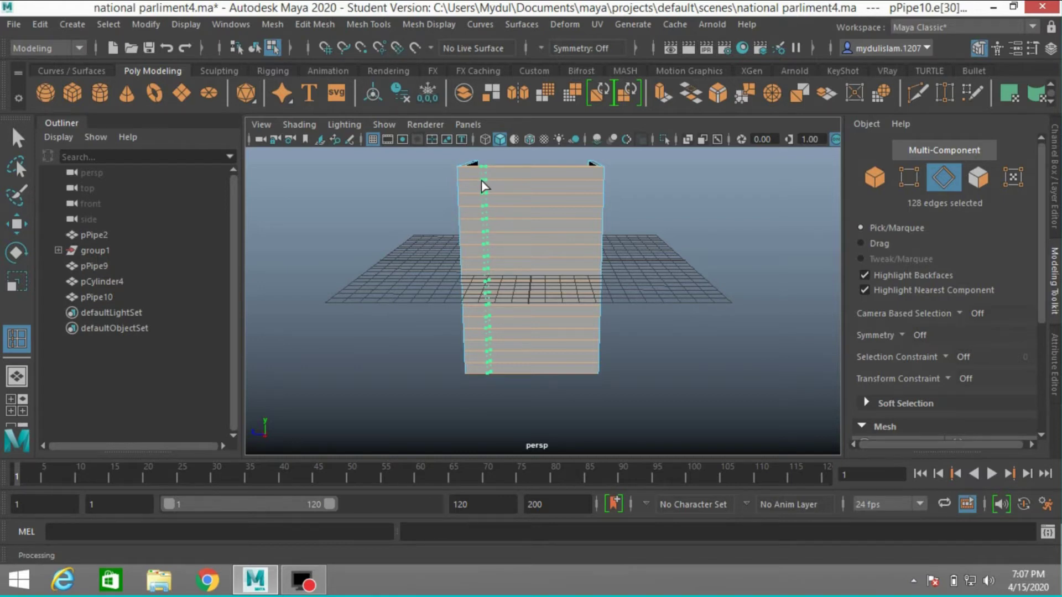
{"action": "left_click", "coordinate": [482, 186]}
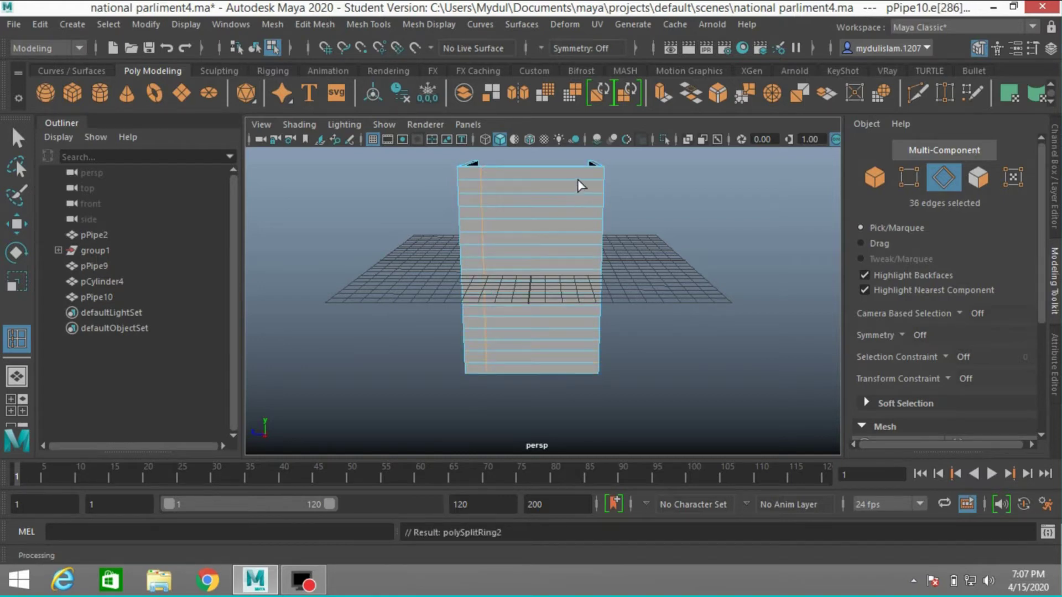
{"action": "left_click", "coordinate": [579, 185]}
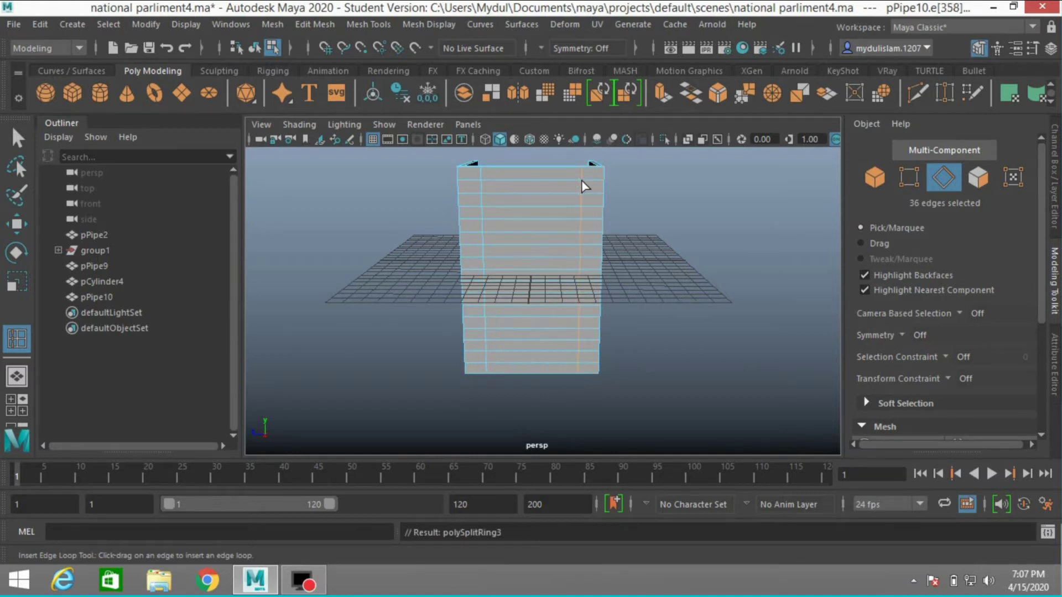
{"action": "left_click", "coordinate": [16, 138]}
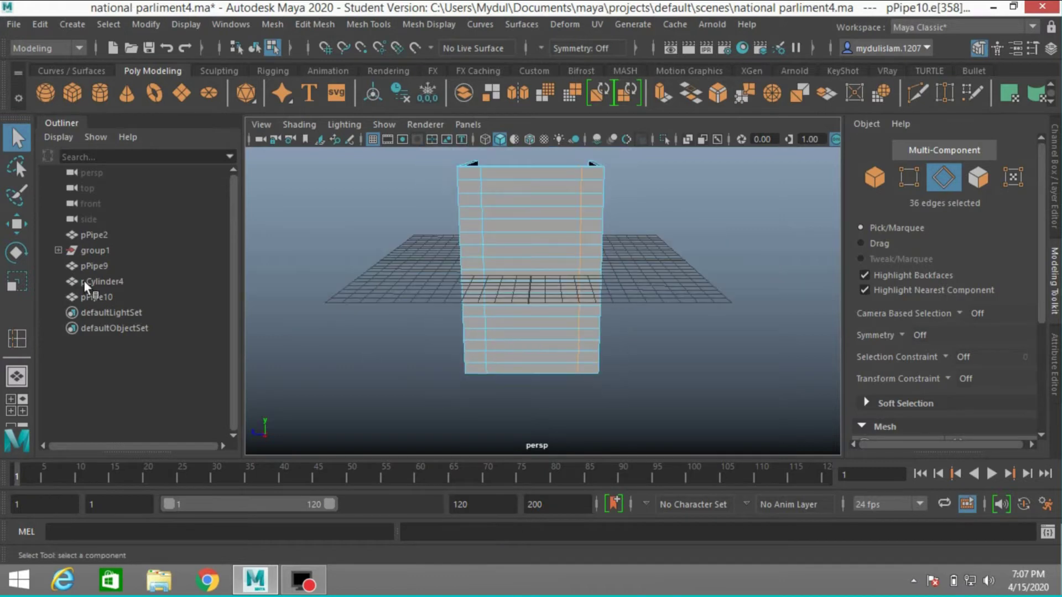
Step: Create a polygon sphere and move it along X to 4.95, onto the back wall of the shell
{"action": "left_click_drag", "start_coordinate": [523, 314], "coordinate": [460, 350], "text": "alt"}
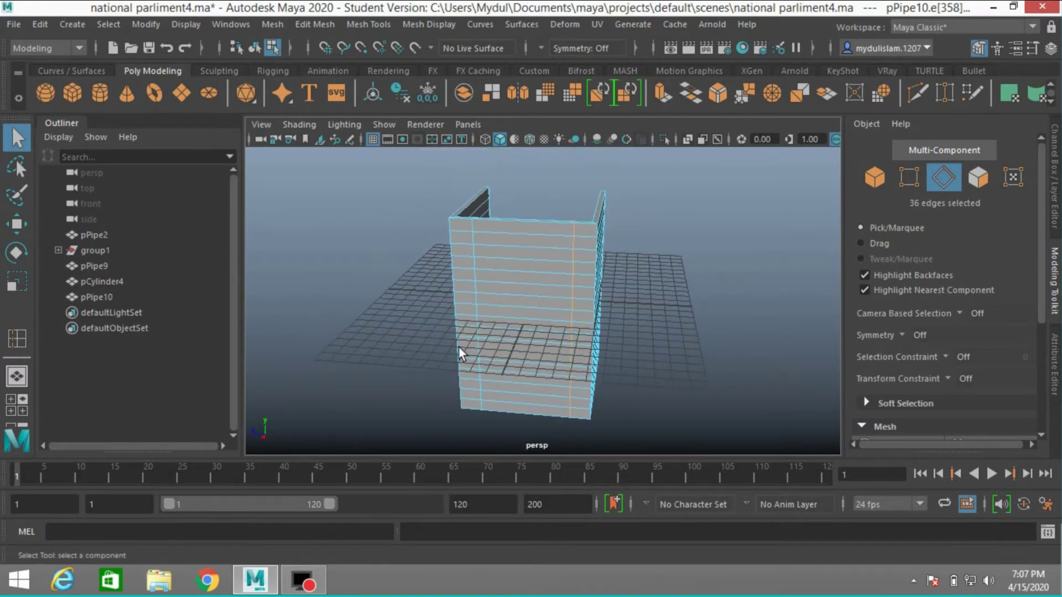
{"action": "left_click", "coordinate": [44, 93]}
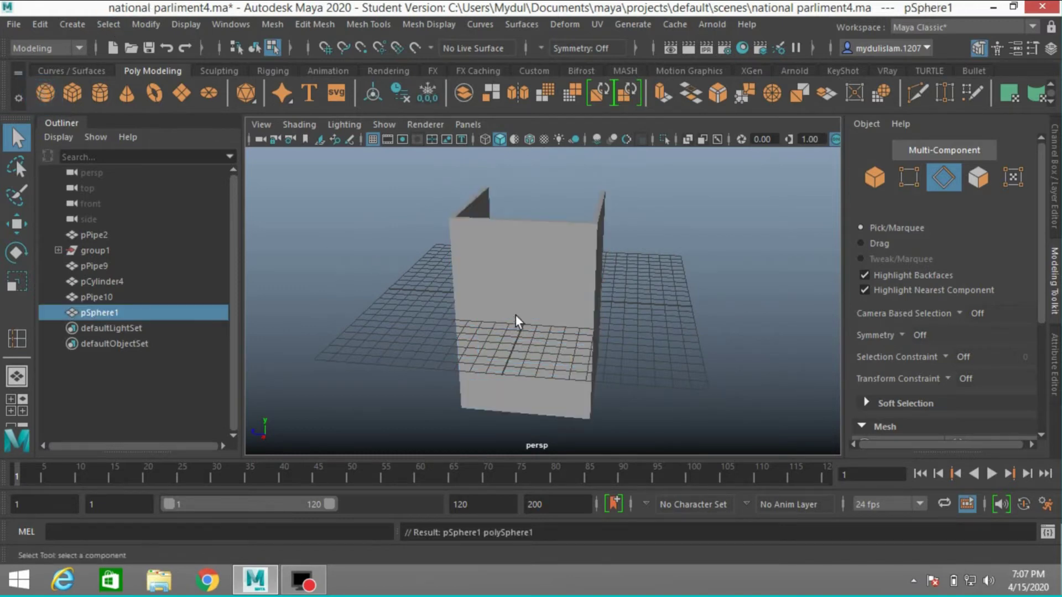
{"action": "left_click_drag", "start_coordinate": [523, 327], "coordinate": [446, 322], "text": "alt"}
{"action": "left_click", "coordinate": [17, 223]}
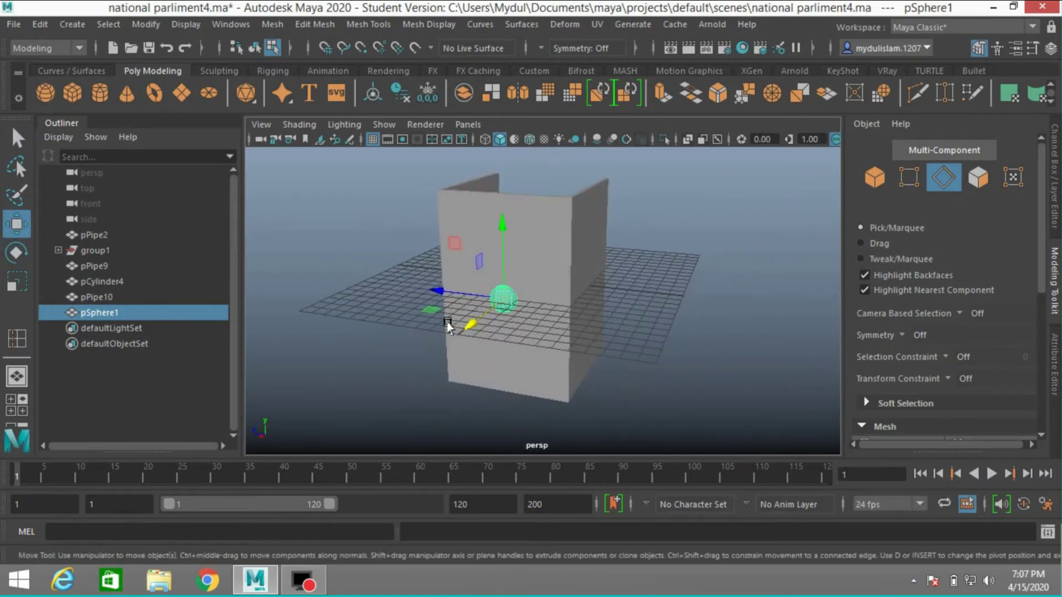
{"action": "scroll", "coordinate": [448, 320], "scroll_direction": "up", "scroll_amount": 3}
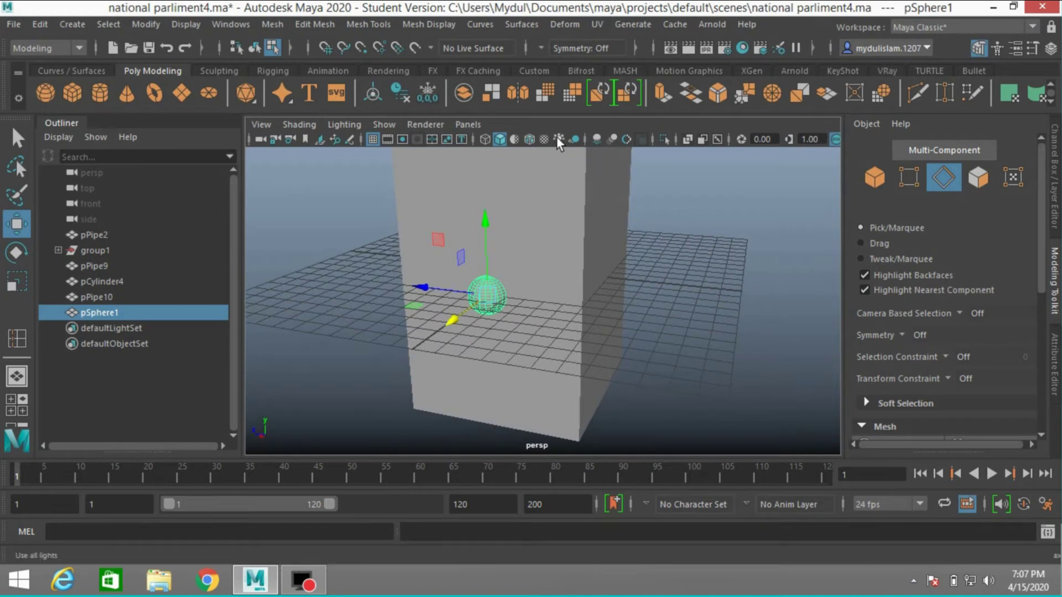
Step: Show wireframe on the shaded objects and set the sphere's radius to 3.9
{"action": "left_click", "coordinate": [532, 139]}
{"action": "left_click_drag", "start_coordinate": [605, 277], "coordinate": [623, 272], "text": "alt"}
{"action": "scroll", "coordinate": [623, 272], "scroll_direction": "up", "scroll_amount": 3}
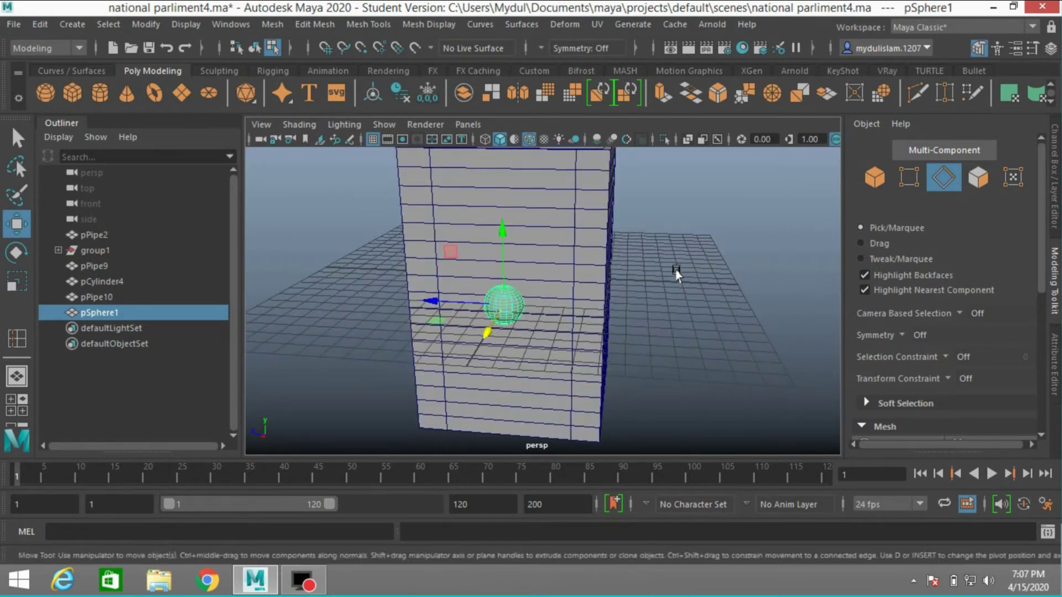
{"action": "left_click", "coordinate": [1053, 197]}
{"action": "left_click", "coordinate": [880, 329]}
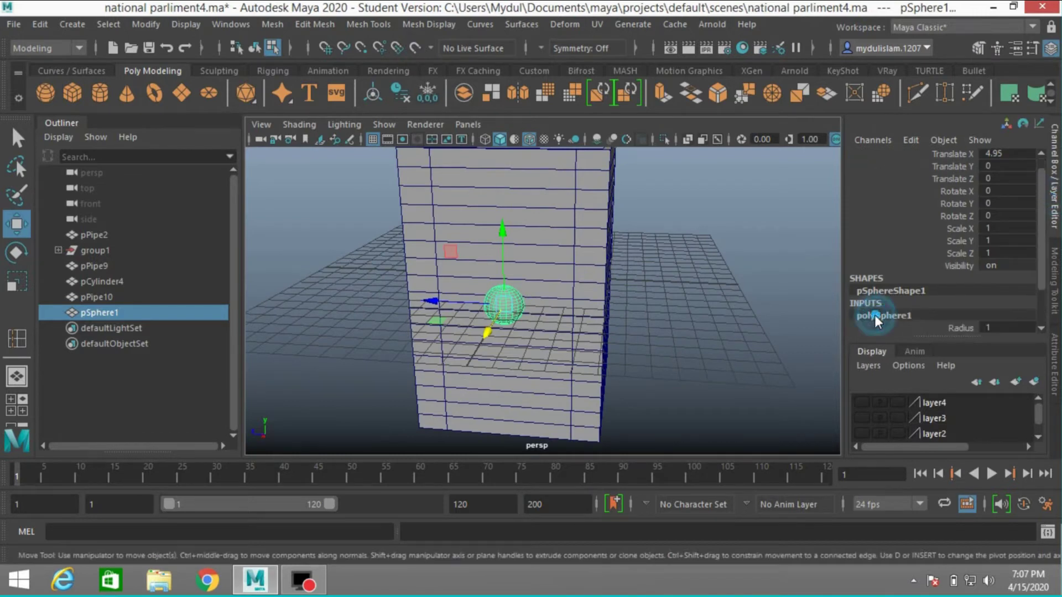
{"action": "left_click", "coordinate": [951, 277]}
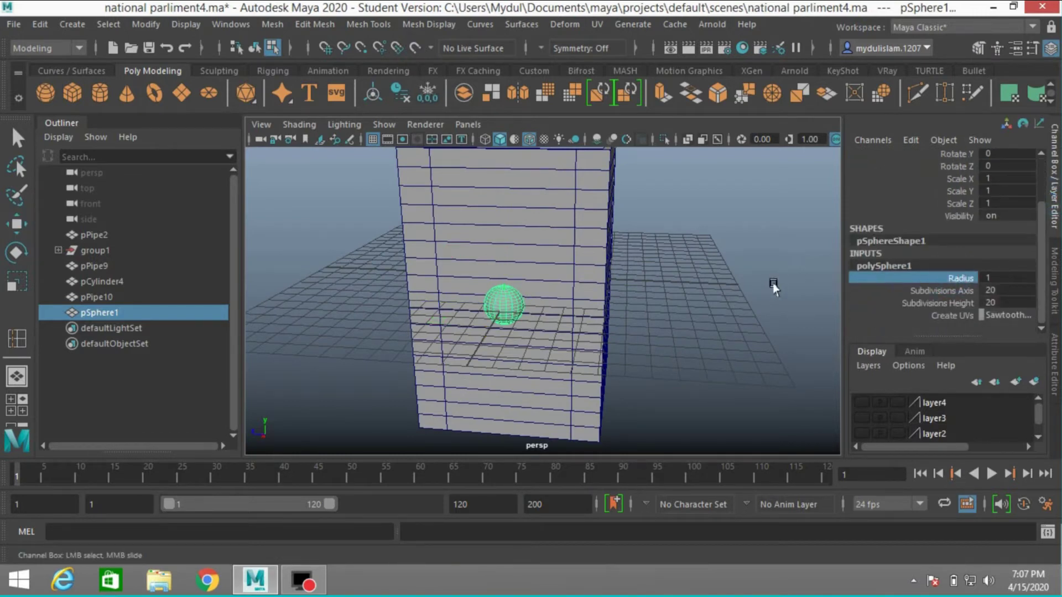
{"action": "middle_click_drag", "start_coordinate": [776, 281], "coordinate": [799, 281]}
{"action": "scroll", "coordinate": [766, 299], "scroll_direction": "down", "scroll_amount": 2}
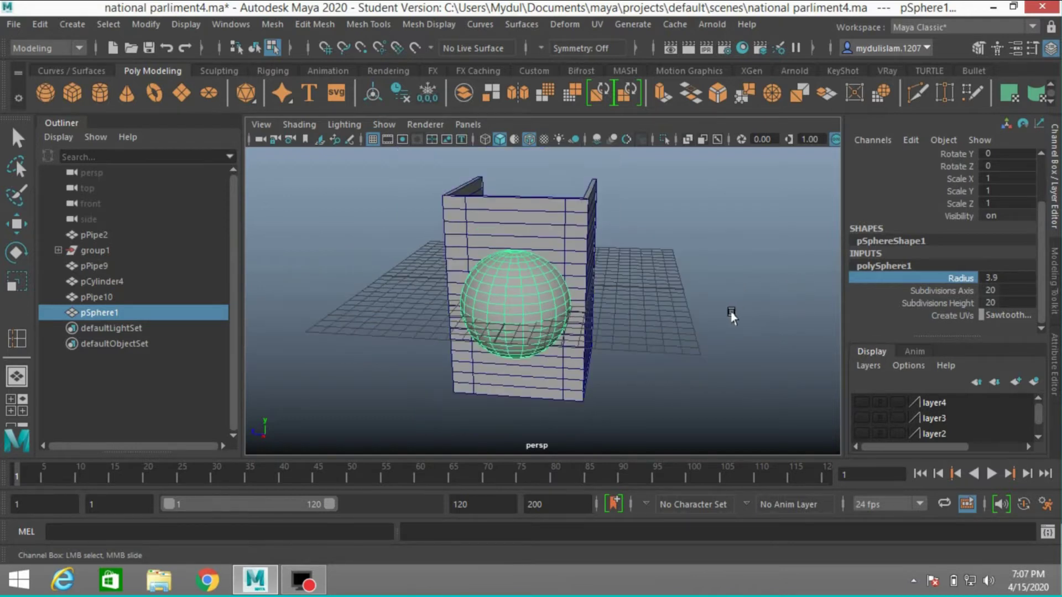
{"action": "scroll", "coordinate": [727, 315], "scroll_direction": "down", "scroll_amount": 3}
{"action": "left_click_drag", "start_coordinate": [728, 320], "coordinate": [726, 308], "text": "alt"}
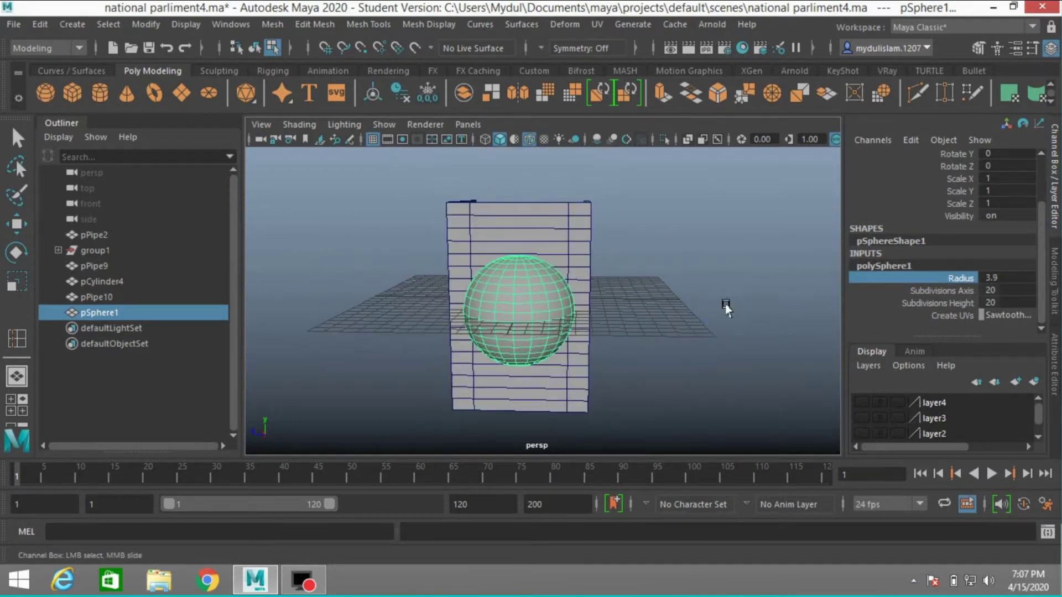
Step: Raise the sphere along Y to slightly above the middle of the back wall
{"action": "left_click", "coordinate": [16, 224]}
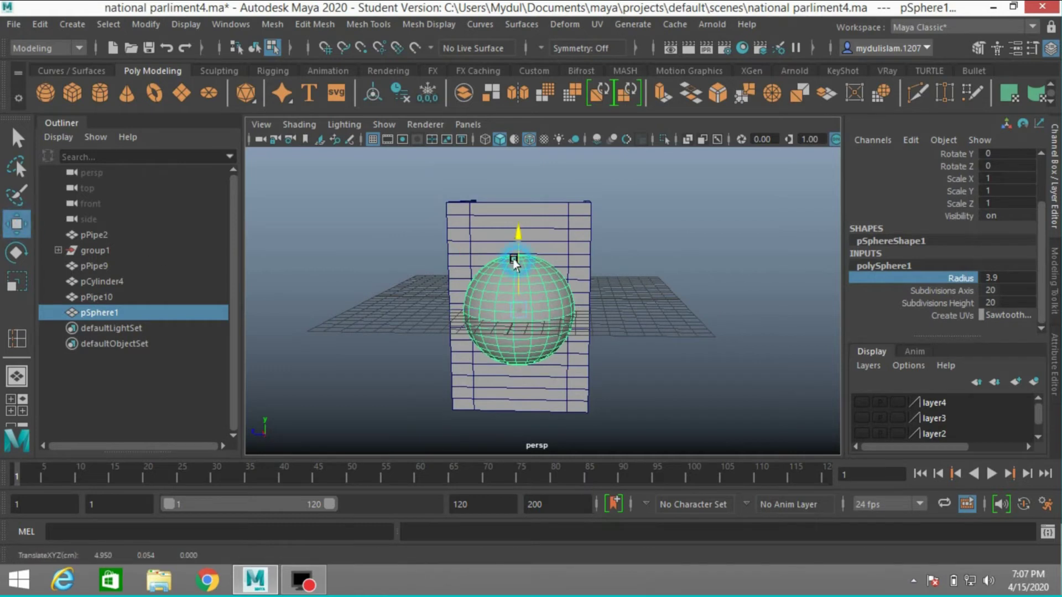
{"action": "left_click_drag", "start_coordinate": [513, 254], "coordinate": [522, 311], "text": "alt"}
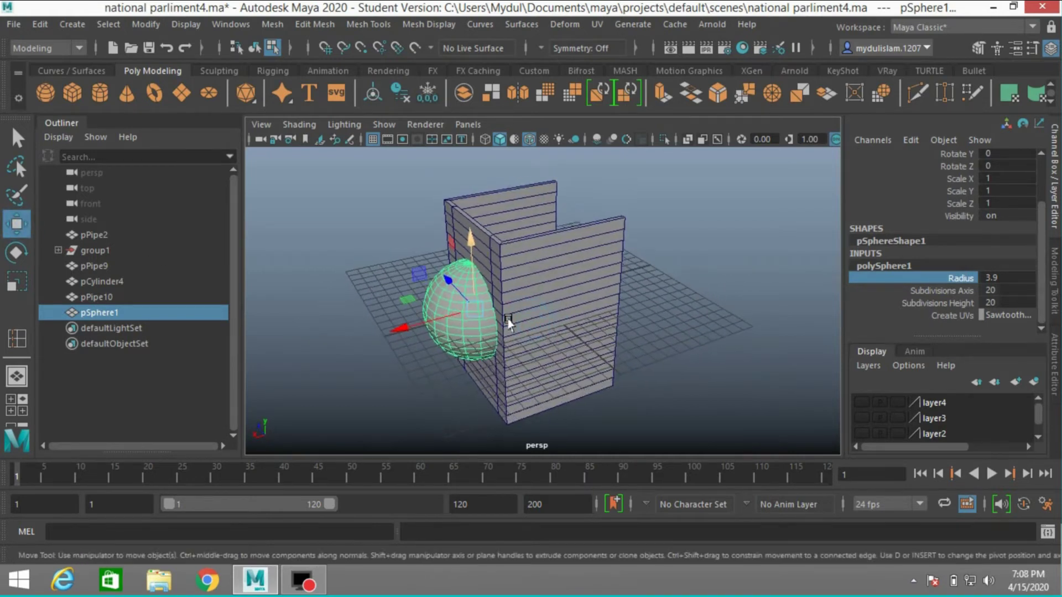
{"action": "left_click_drag", "start_coordinate": [404, 338], "coordinate": [508, 307]}
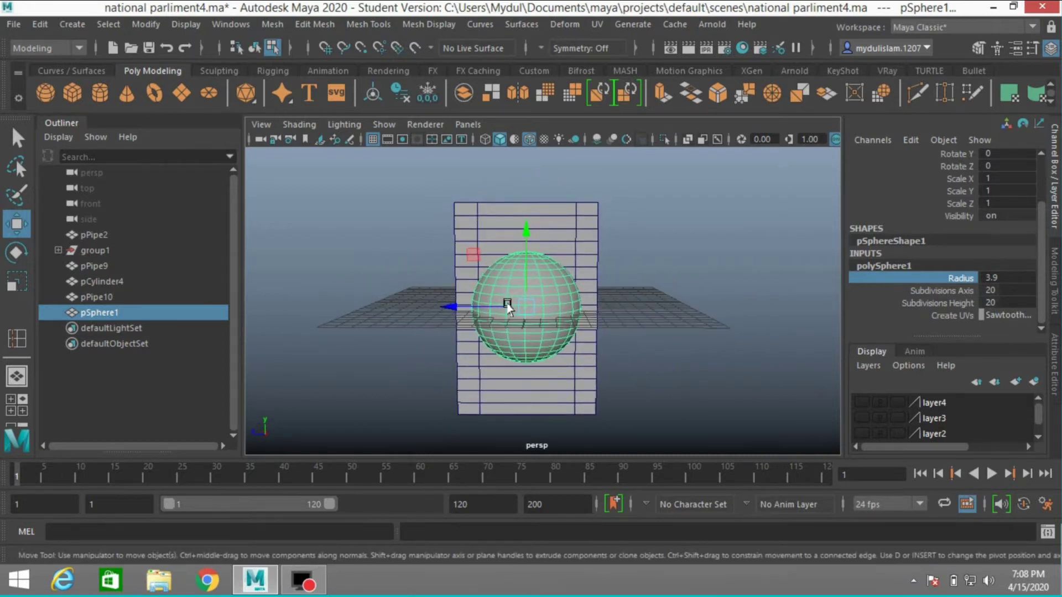
{"action": "left_click_drag", "start_coordinate": [527, 243], "coordinate": [527, 234]}
Step: Select the U-shaped pipe as a whole object and delete its construction history
{"action": "left_click", "coordinate": [595, 250]}
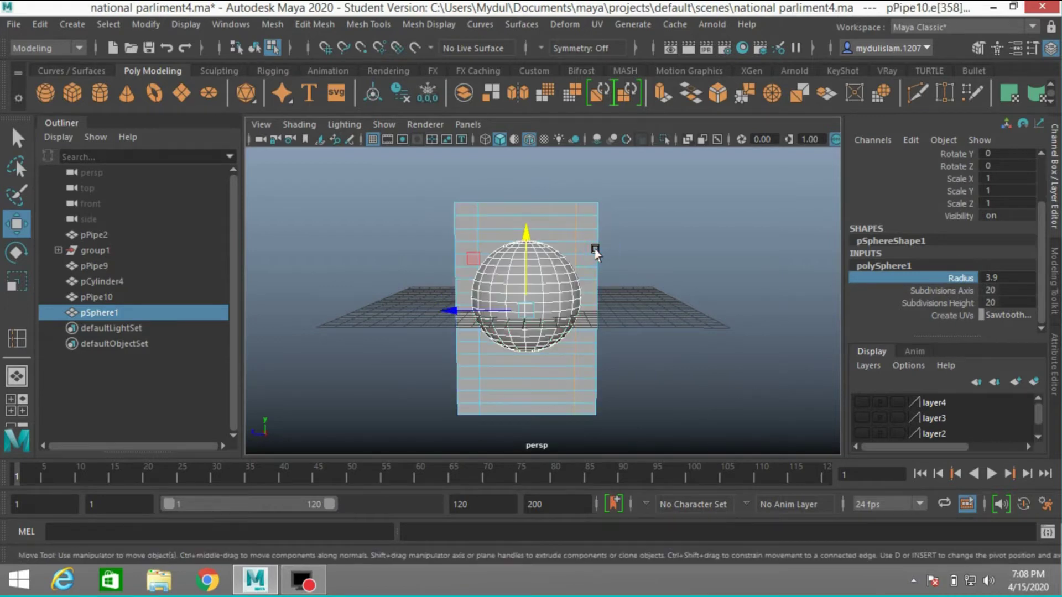
{"action": "left_click", "coordinate": [579, 250]}
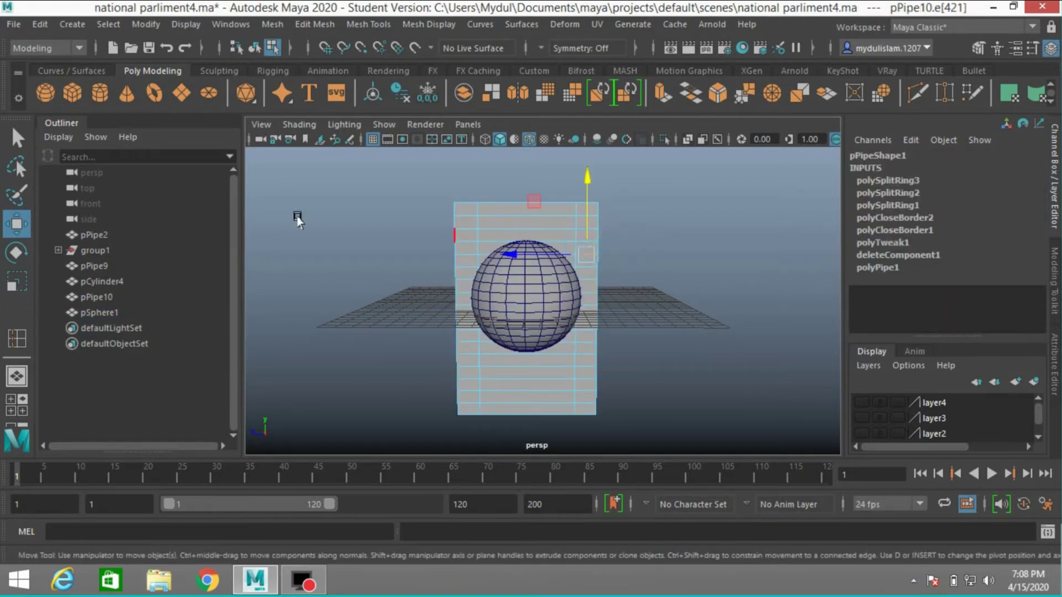
{"action": "left_click", "coordinate": [980, 46]}
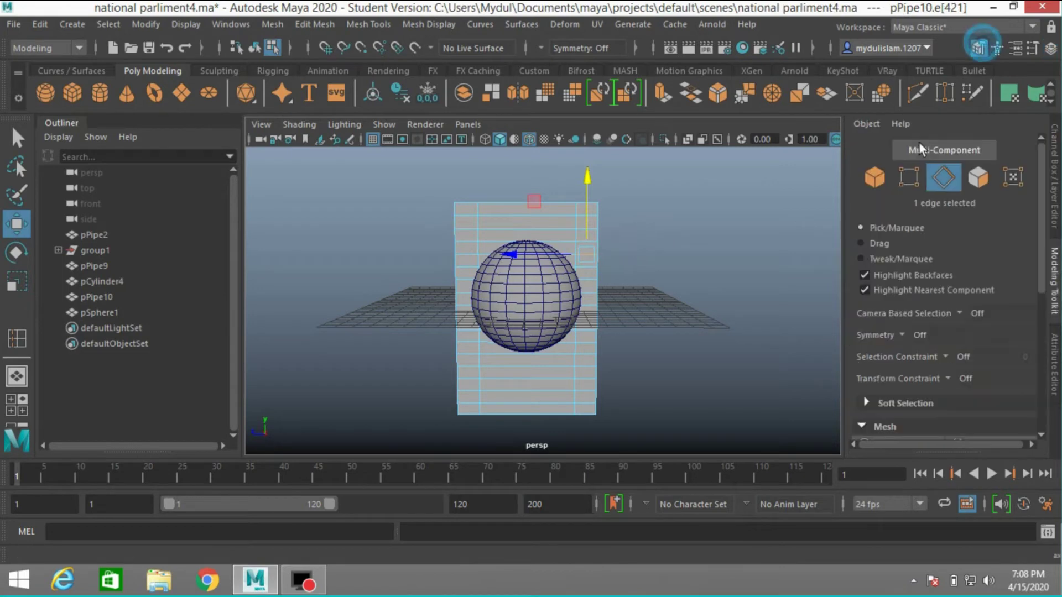
{"action": "left_click", "coordinate": [875, 177]}
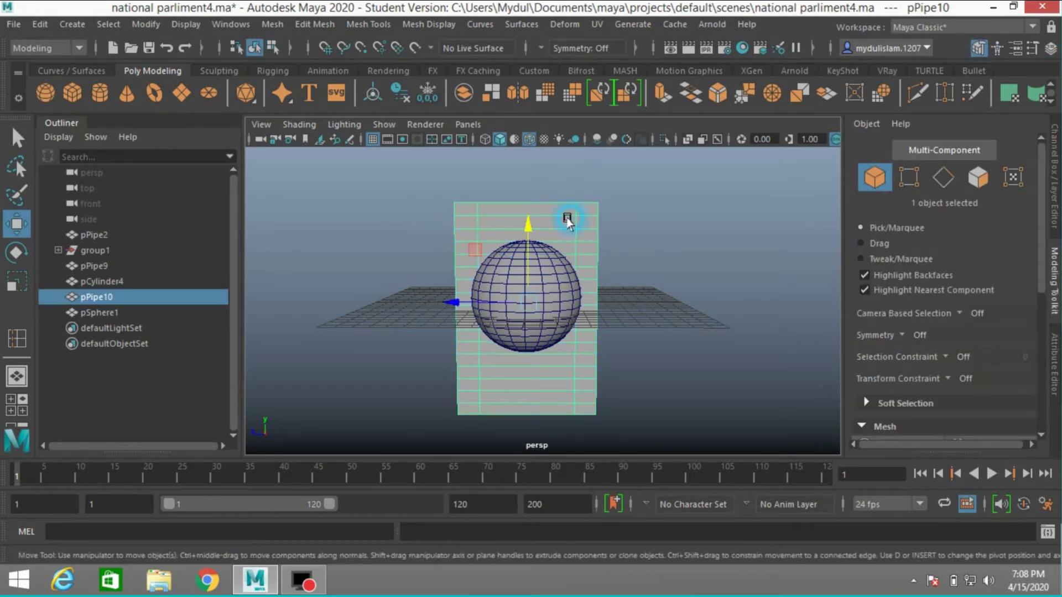
{"action": "left_click", "coordinate": [35, 22]}
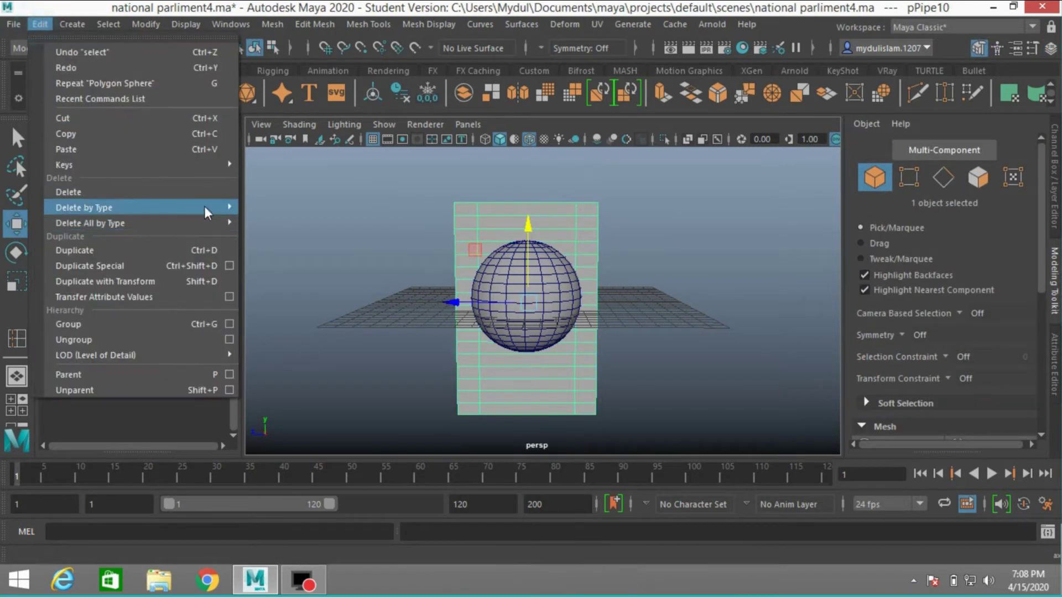
{"action": "mouse_move", "coordinate": [219, 207]}
{"action": "left_click", "coordinate": [272, 208]}
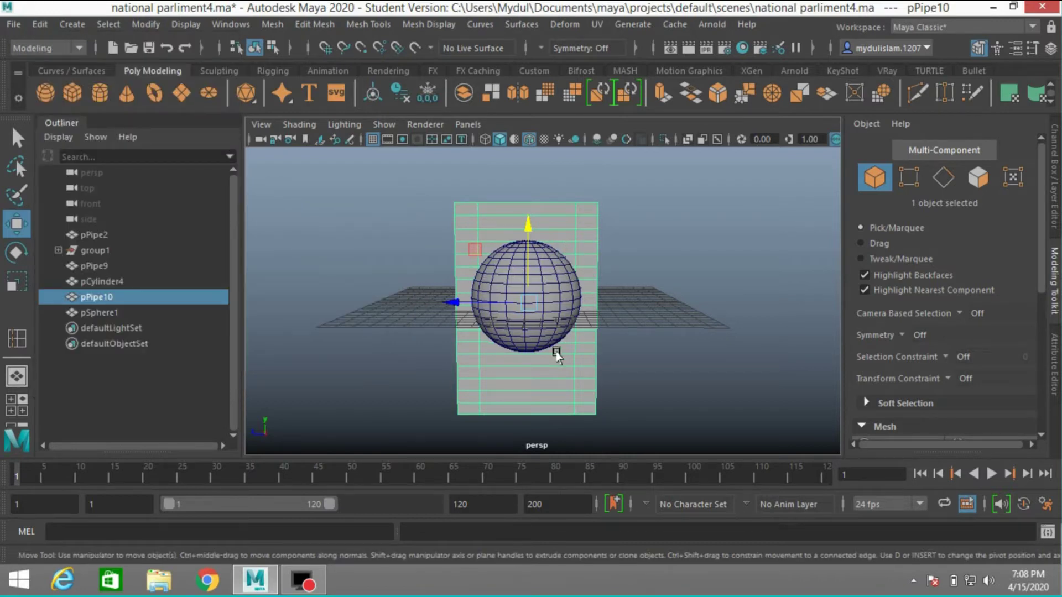
Step: Subtract the sphere from the pipe with a Boolean Difference, cutting a circular opening in the back wall
{"action": "left_click", "coordinate": [549, 327], "text": "shift"}
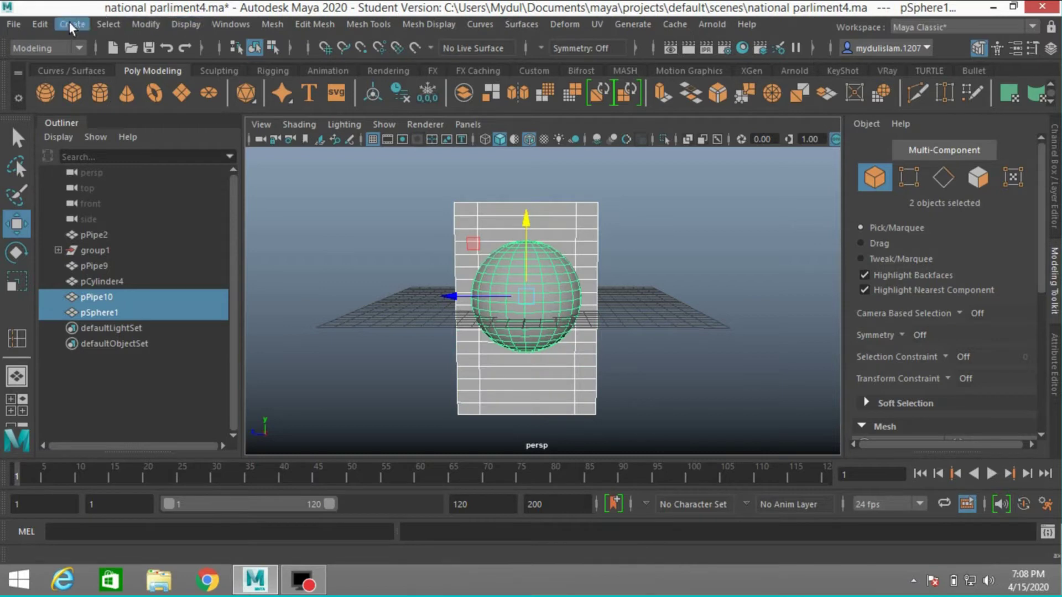
{"action": "left_click", "coordinate": [261, 26]}
{"action": "mouse_move", "coordinate": [405, 62]}
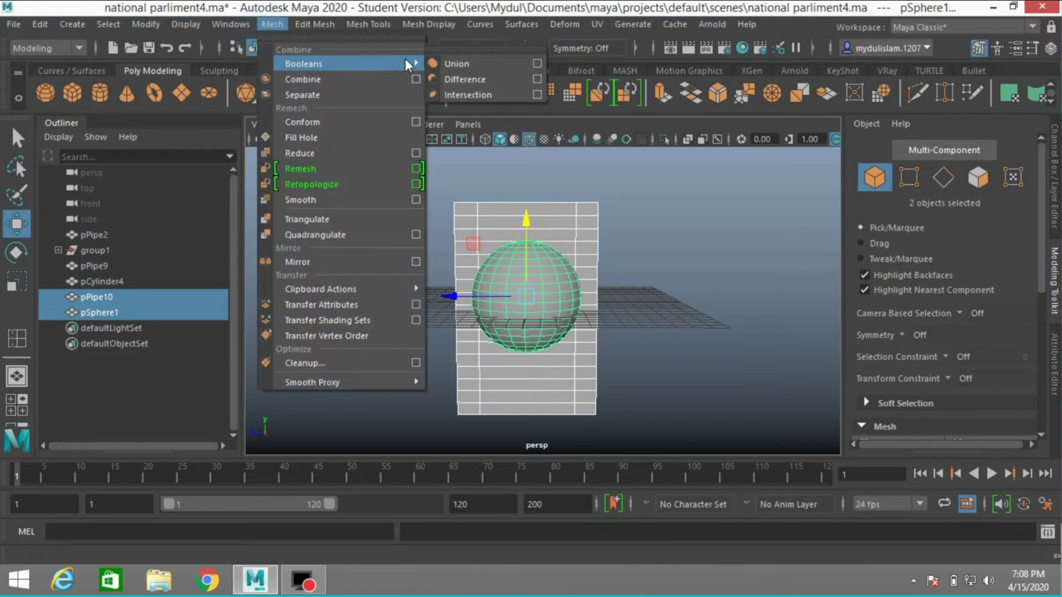
{"action": "left_click", "coordinate": [466, 80]}
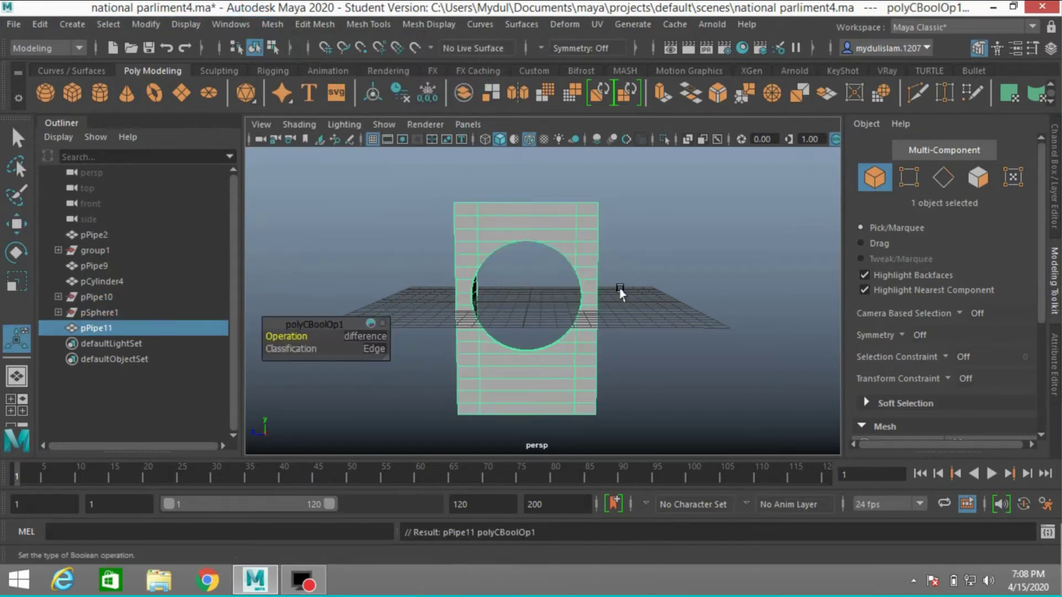
Step: Select five adjacent faces on the inner rim along one side of the circular opening
{"action": "left_click_drag", "start_coordinate": [656, 310], "coordinate": [608, 338], "text": "alt"}
{"action": "scroll", "coordinate": [577, 349], "scroll_direction": "up", "scroll_amount": 3}
{"action": "scroll", "coordinate": [607, 335], "scroll_direction": "up", "scroll_amount": 3}
{"action": "middle_click_drag", "start_coordinate": [604, 332], "coordinate": [621, 302], "text": "alt"}
{"action": "left_click_drag", "start_coordinate": [621, 302], "coordinate": [718, 299], "text": "alt"}
{"action": "scroll", "coordinate": [718, 299], "scroll_direction": "up", "scroll_amount": 3}
{"action": "middle_click_drag", "start_coordinate": [721, 292], "coordinate": [688, 336], "text": "alt"}
{"action": "left_click", "coordinate": [974, 181]}
{"action": "left_click", "coordinate": [974, 178]}
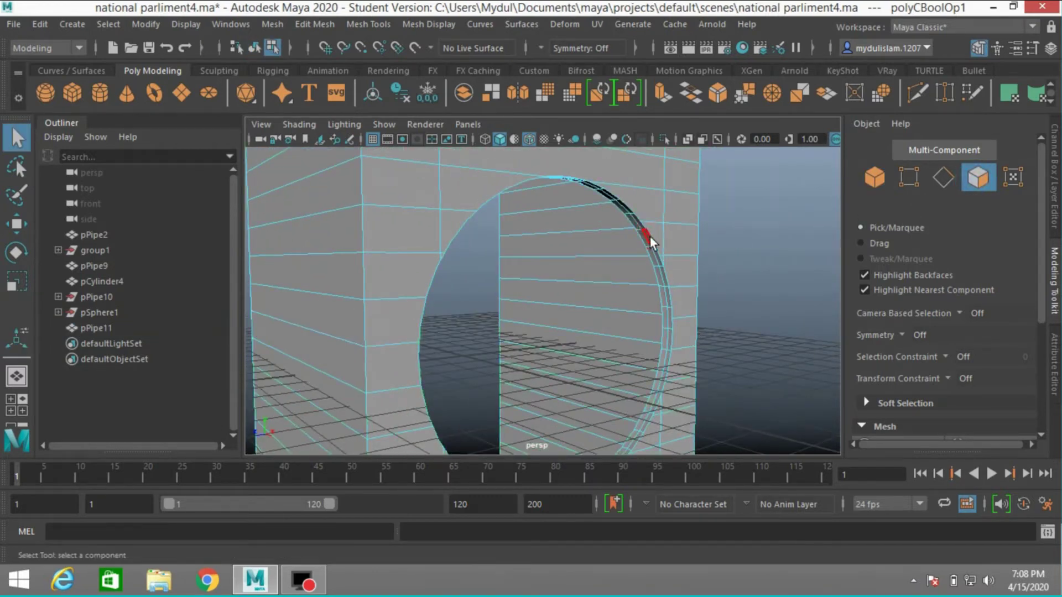
{"action": "left_click", "coordinate": [646, 234]}
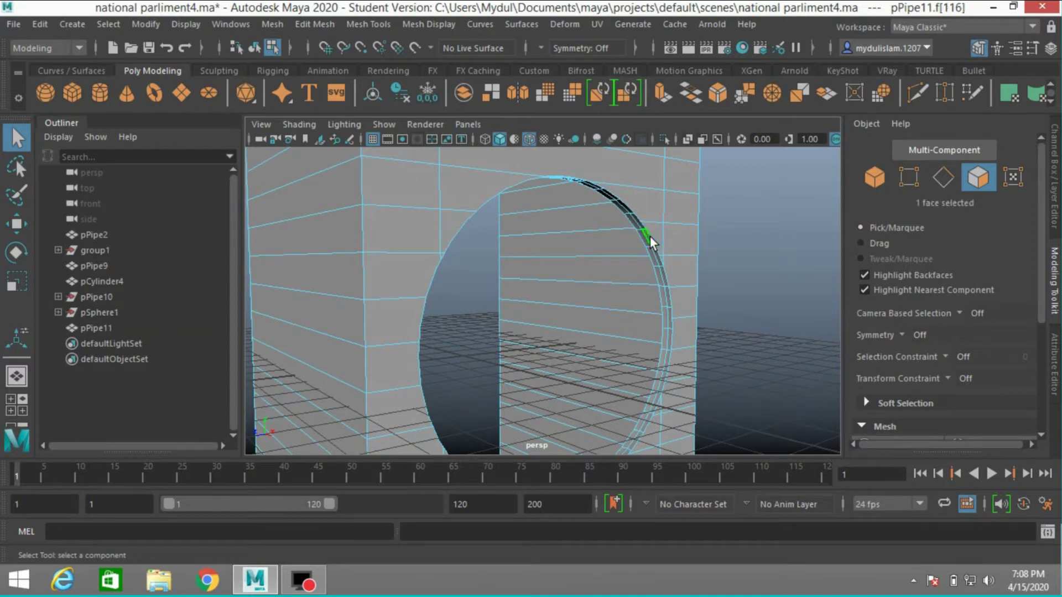
{"action": "left_click", "coordinate": [657, 256], "text": "shift"}
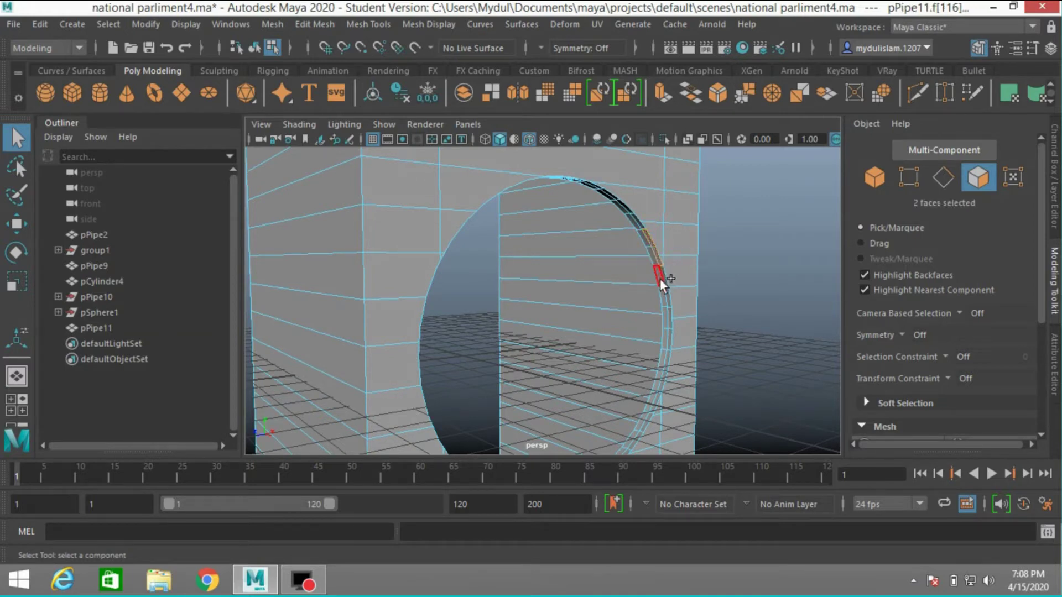
{"action": "left_click", "coordinate": [666, 281], "text": "shift"}
{"action": "left_click", "coordinate": [668, 298], "text": "shift"}
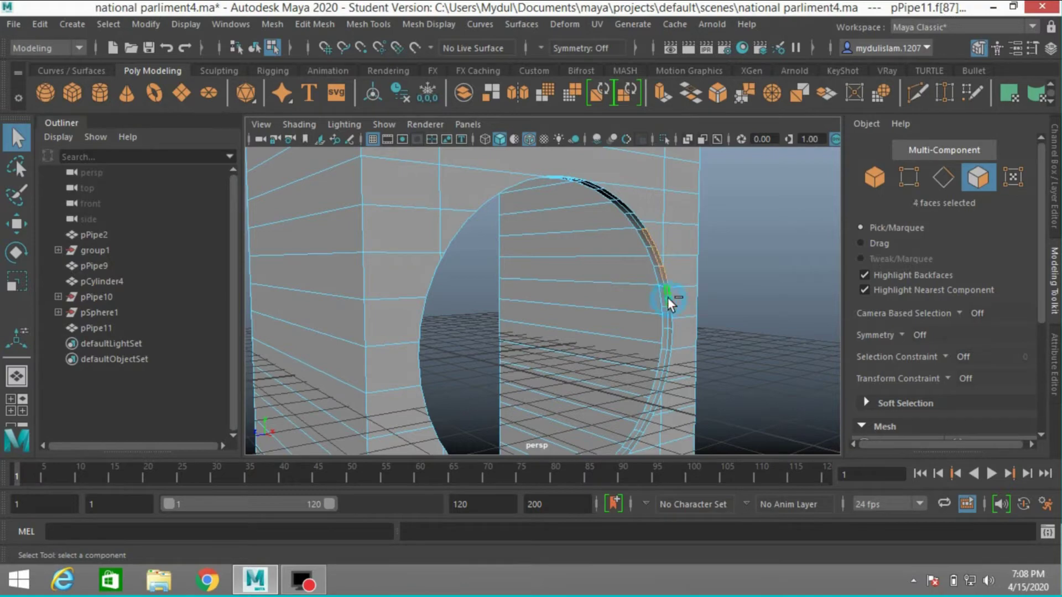
{"action": "left_click", "coordinate": [668, 314], "text": "shift"}
Step: Extend the selection with the matching rim faces on the opposite side of the circular opening
{"action": "left_click_drag", "start_coordinate": [737, 332], "coordinate": [629, 292], "text": "alt"}
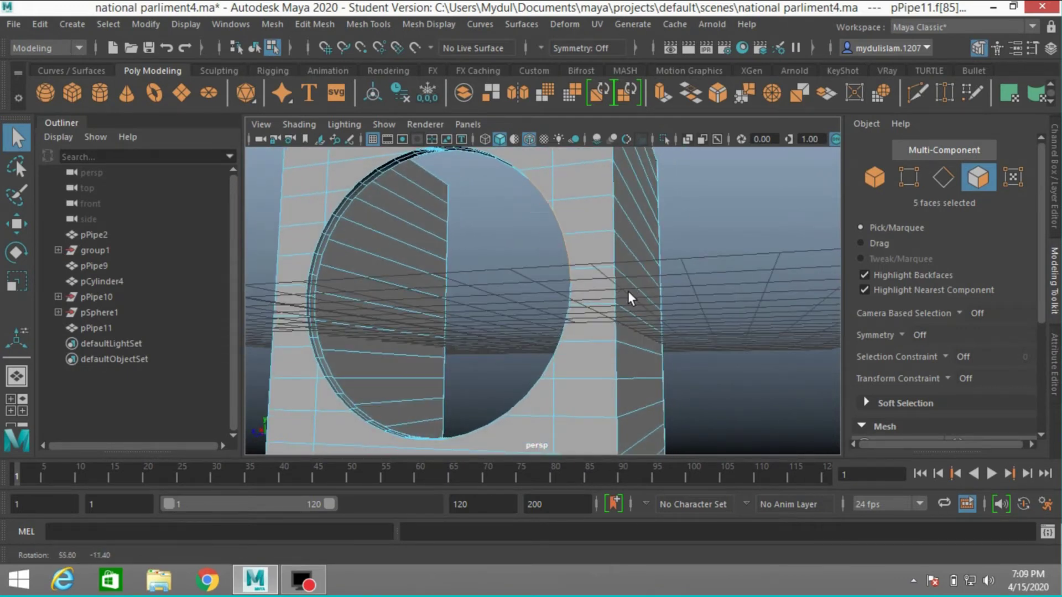
{"action": "left_click", "coordinate": [341, 204], "text": "shift"}
{"action": "left_click", "coordinate": [325, 227], "text": "shift"}
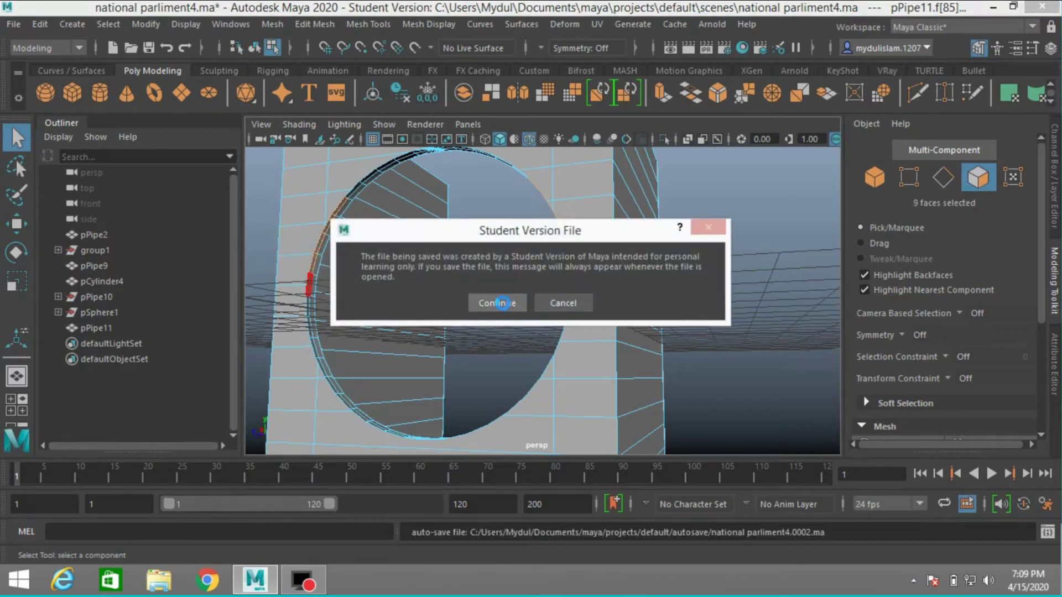
{"action": "left_click", "coordinate": [500, 302]}
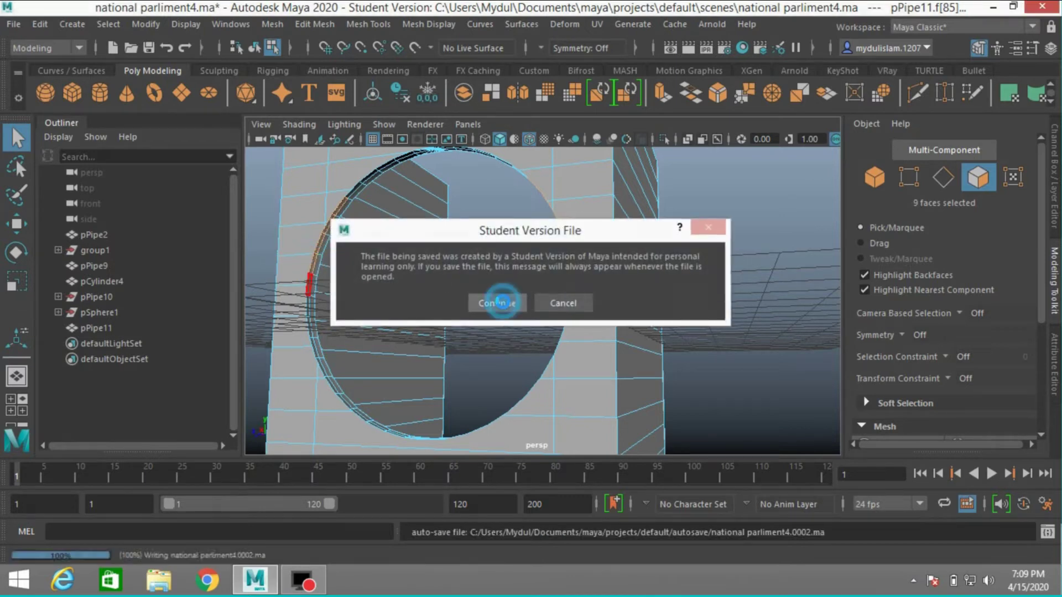
{"action": "left_click", "coordinate": [307, 281], "text": "shift"}
{"action": "left_click_drag", "start_coordinate": [430, 290], "coordinate": [483, 313], "text": "alt"}
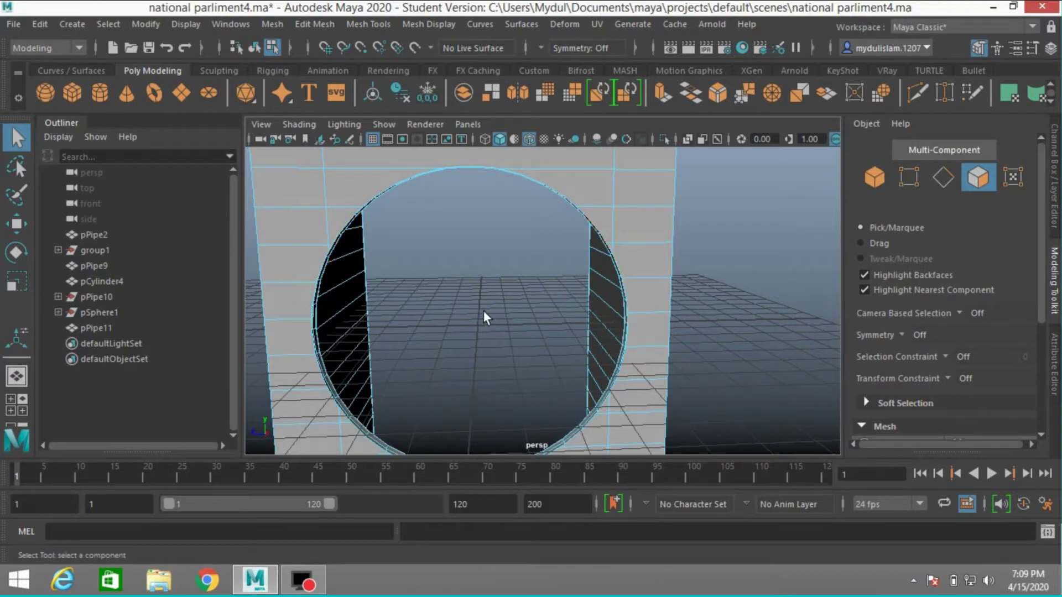
Step: Select one rim edge of the circular opening in edge mode and turn off the viewport's color-managed view transform
{"action": "left_click_drag", "start_coordinate": [497, 311], "coordinate": [549, 304], "text": "alt"}
{"action": "left_click", "coordinate": [942, 177]}
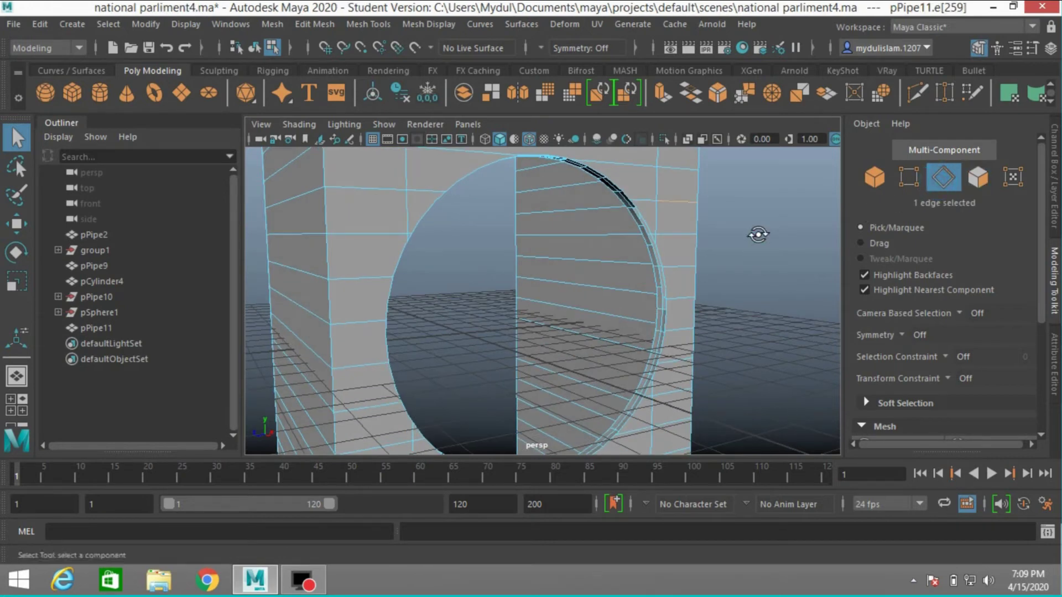
{"action": "left_click_drag", "start_coordinate": [756, 232], "coordinate": [769, 239], "text": "alt"}
{"action": "left_click", "coordinate": [657, 223]}
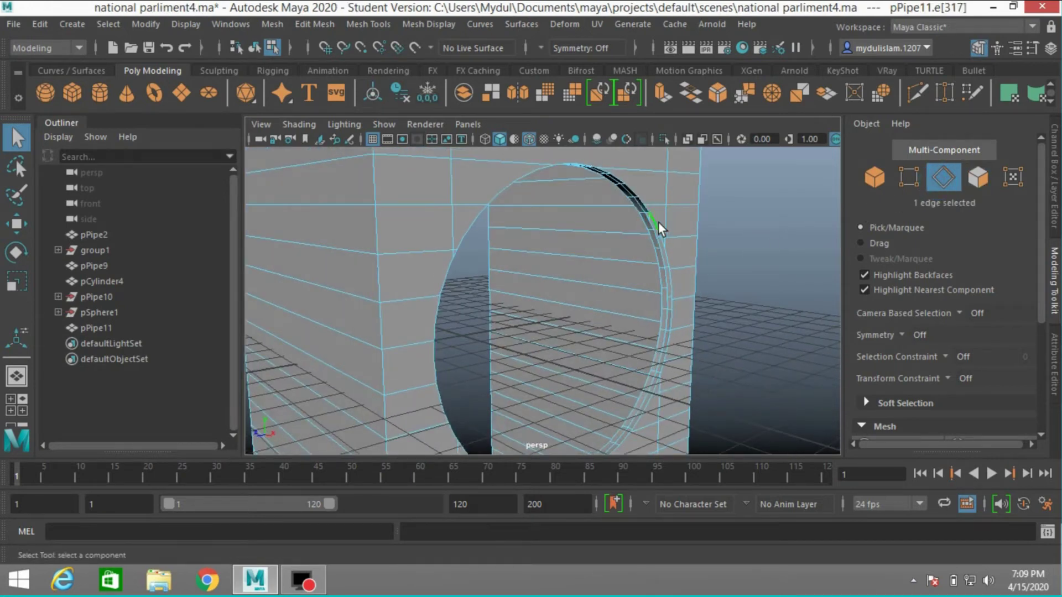
{"action": "left_click_drag", "start_coordinate": [760, 270], "coordinate": [651, 247], "text": "alt"}
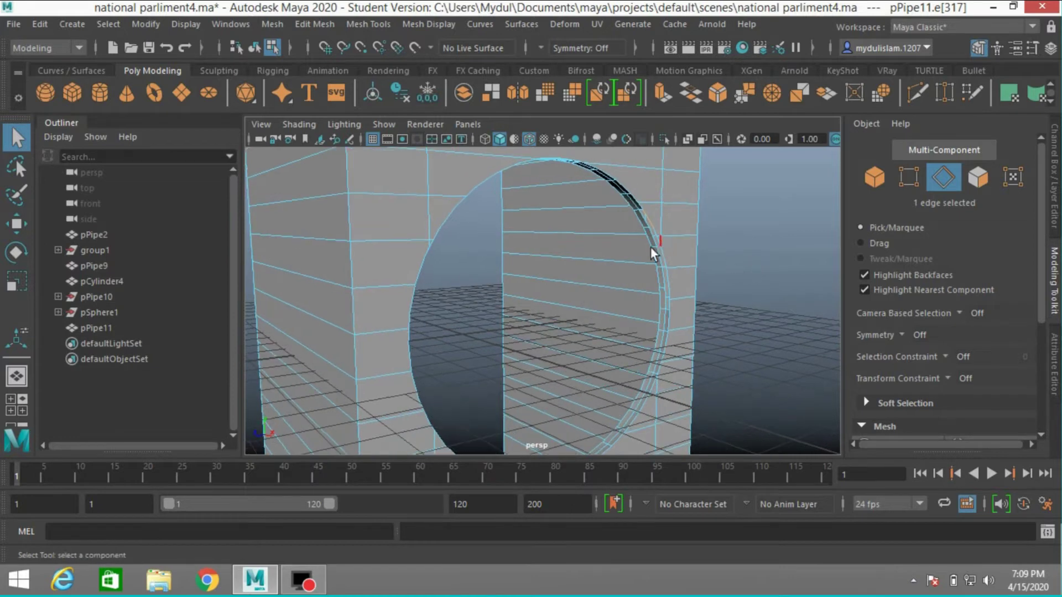
{"action": "mouse_move", "coordinate": [726, 268]}
{"action": "left_mouse_down", "text": "alt"}
{"action": "mouse_move", "coordinate": [744, 266]}
{"action": "mouse_move", "coordinate": [797, 175]}
{"action": "mouse_move", "coordinate": [701, 277]}
{"action": "mouse_move", "coordinate": [710, 281]}
{"action": "left_mouse_up", "text": "alt"}
{"action": "left_click", "coordinate": [835, 139]}
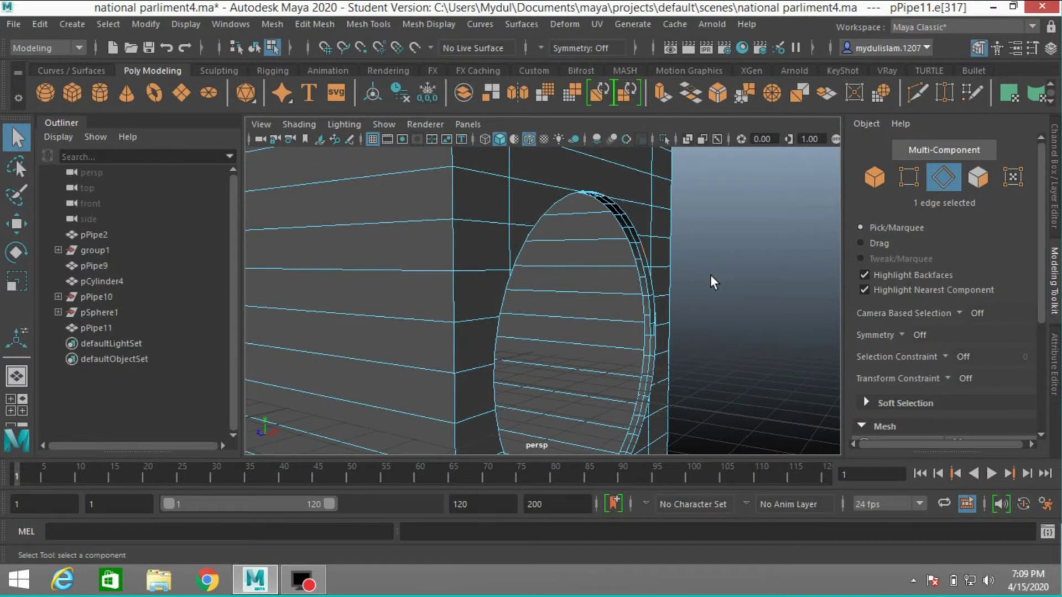
Step: Add the neighbouring edges down the same side of the opening's rim to the edge selection
{"action": "left_click", "coordinate": [647, 264], "text": "shift"}
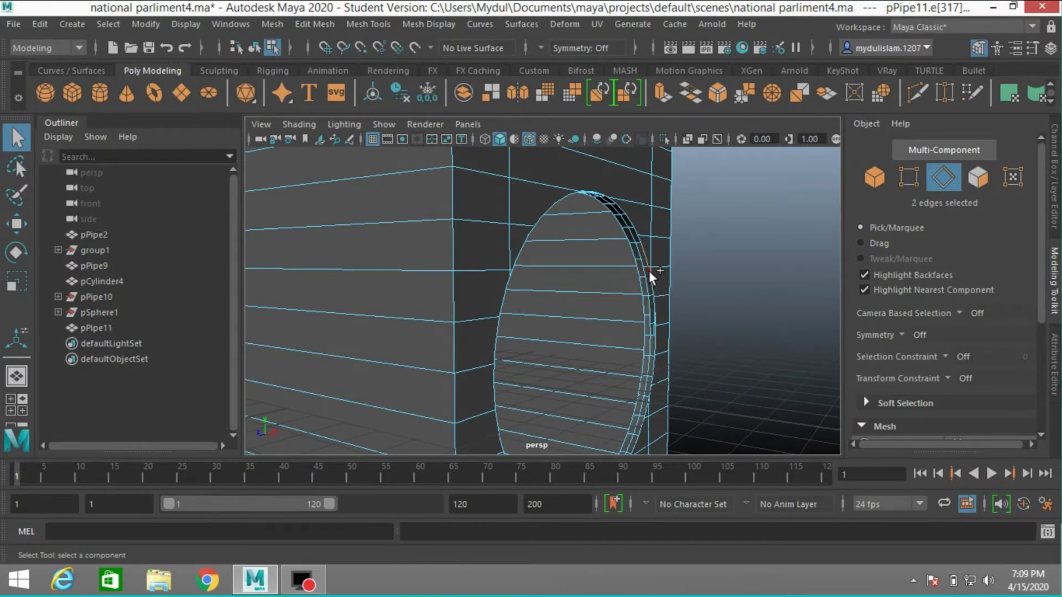
{"action": "left_click", "coordinate": [649, 272], "text": "shift"}
{"action": "left_click", "coordinate": [650, 274], "text": "shift"}
{"action": "left_click", "coordinate": [649, 273], "text": "shift"}
{"action": "left_click", "coordinate": [654, 329], "text": "shift"}
Step: Add the matching rim edges on the opposite side of the opening to the edge selection
{"action": "left_click_drag", "start_coordinate": [745, 323], "coordinate": [561, 314], "text": "alt"}
{"action": "middle_click_drag", "start_coordinate": [535, 304], "coordinate": [619, 353], "text": "alt"}
{"action": "scroll", "coordinate": [619, 353], "scroll_direction": "up", "scroll_amount": 4}
{"action": "mouse_move", "coordinate": [618, 353]}
{"action": "left_mouse_down", "text": "alt"}
{"action": "mouse_move", "coordinate": [657, 341]}
{"action": "mouse_move", "coordinate": [617, 334]}
{"action": "left_mouse_up", "text": "alt"}
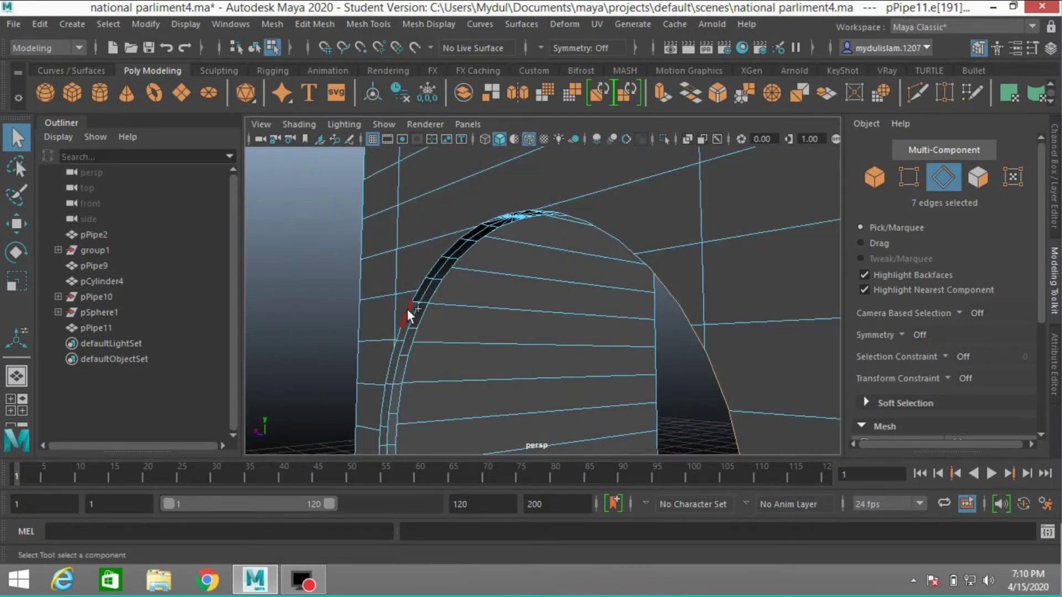
{"action": "left_click", "coordinate": [395, 346], "text": "shift"}
{"action": "left_click", "coordinate": [381, 420], "text": "shift"}
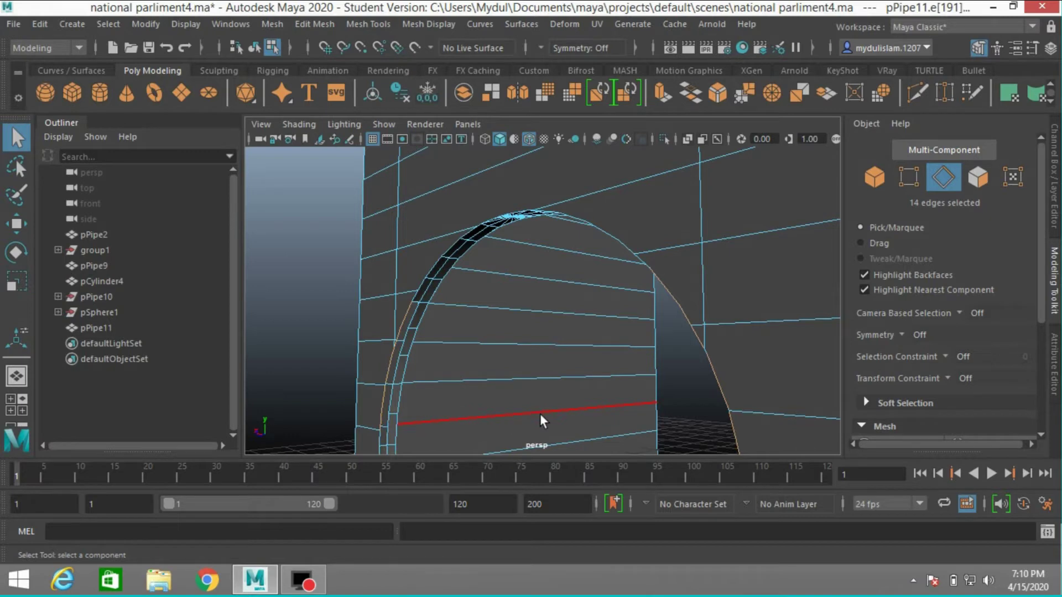
{"action": "left_click_drag", "start_coordinate": [540, 413], "coordinate": [536, 434], "text": "alt"}
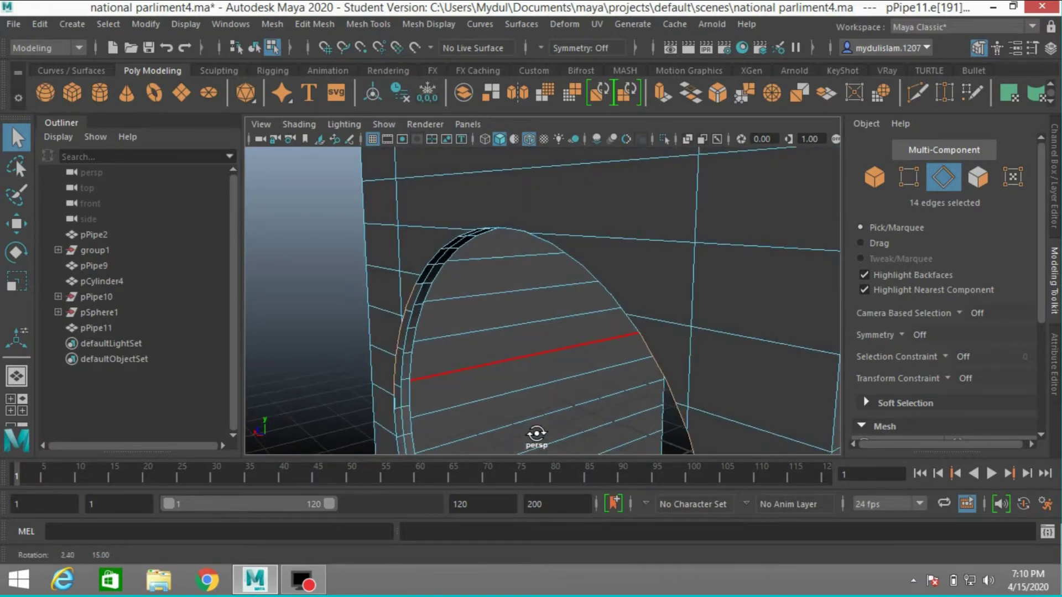
{"action": "middle_click_drag", "start_coordinate": [535, 425], "coordinate": [585, 330], "text": "alt"}
{"action": "scroll", "coordinate": [557, 350], "scroll_direction": "up", "scroll_amount": 2}
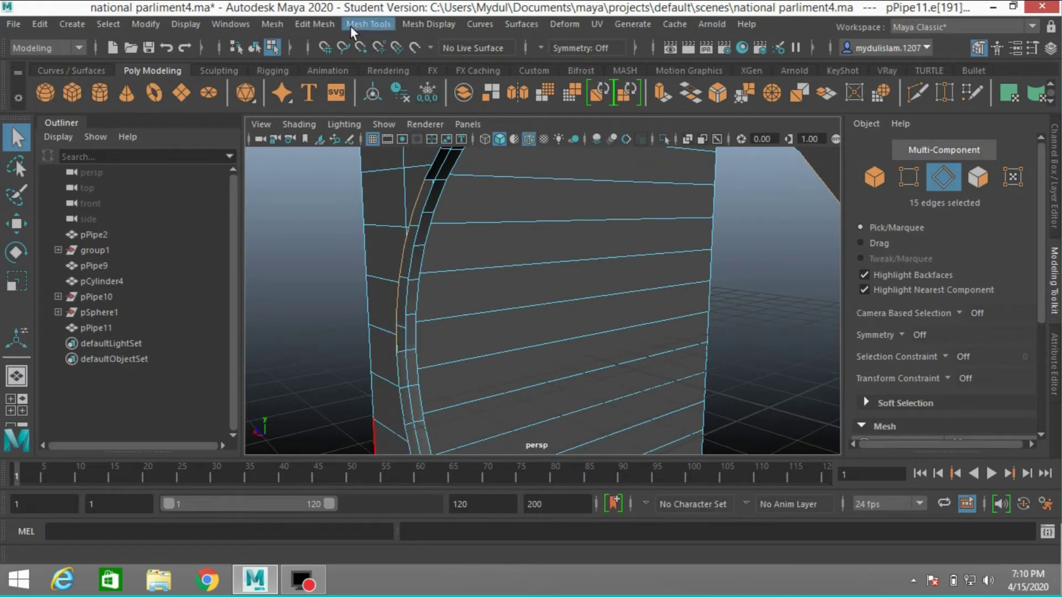
Step: Try to bridge the selected edges on both sides of the circular opening, and undo the Bridge
{"action": "left_click", "coordinate": [310, 24]}
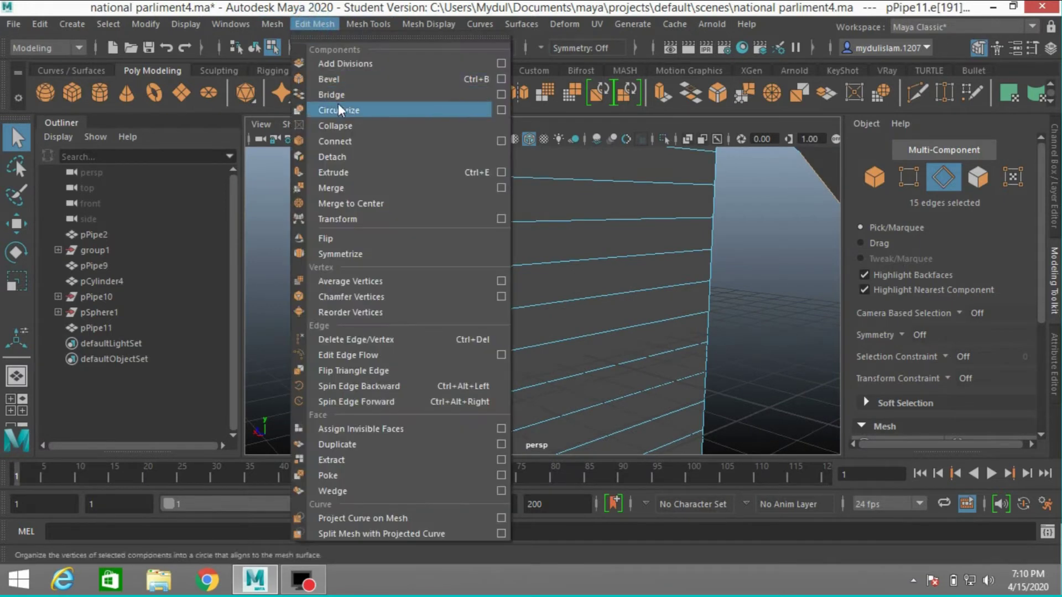
{"action": "left_click", "coordinate": [344, 98]}
{"action": "scroll", "coordinate": [345, 257], "scroll_direction": "down", "scroll_amount": 5}
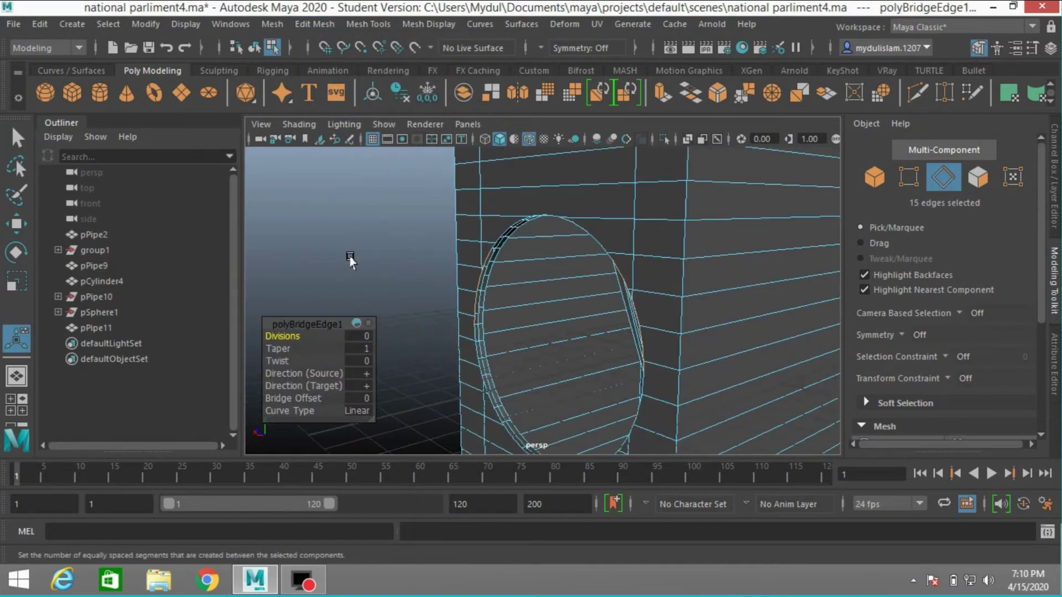
{"action": "left_click_drag", "start_coordinate": [363, 260], "coordinate": [493, 275], "text": "alt"}
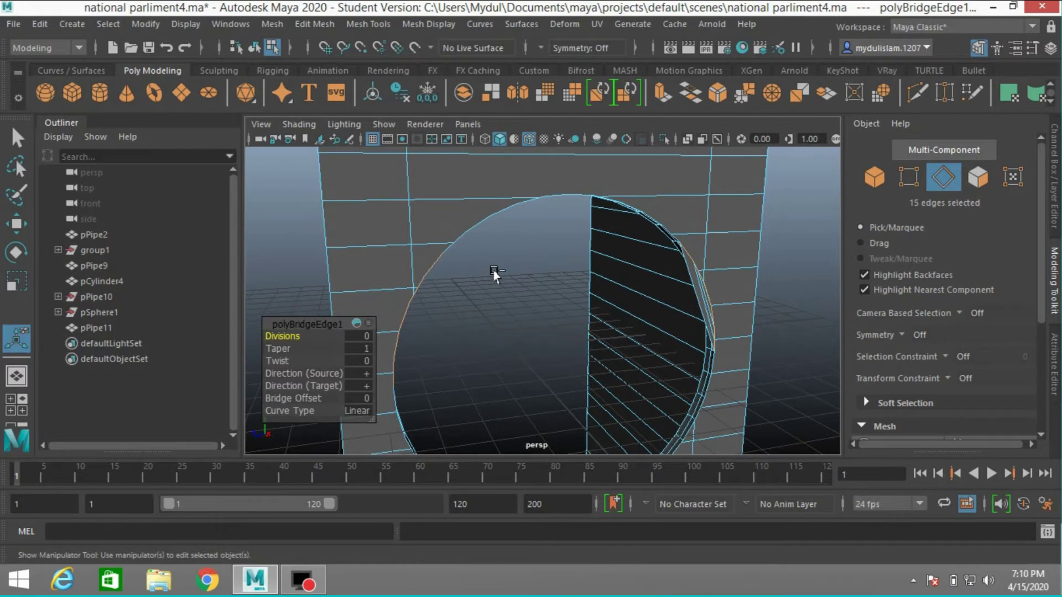
{"action": "key", "text": "ctrl+z"}
Step: Select the U-shaped pipe as a whole object and delete its construction history left from the Boolean
{"action": "left_click_drag", "start_coordinate": [523, 279], "coordinate": [450, 249], "text": "alt"}
{"action": "left_click", "coordinate": [875, 178]}
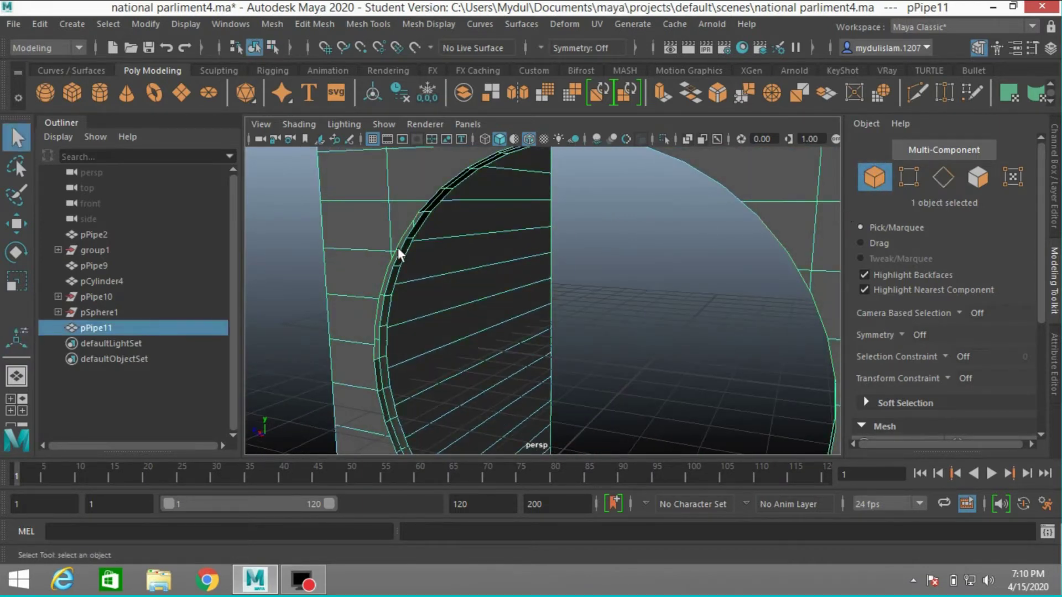
{"action": "left_click", "coordinate": [40, 24]}
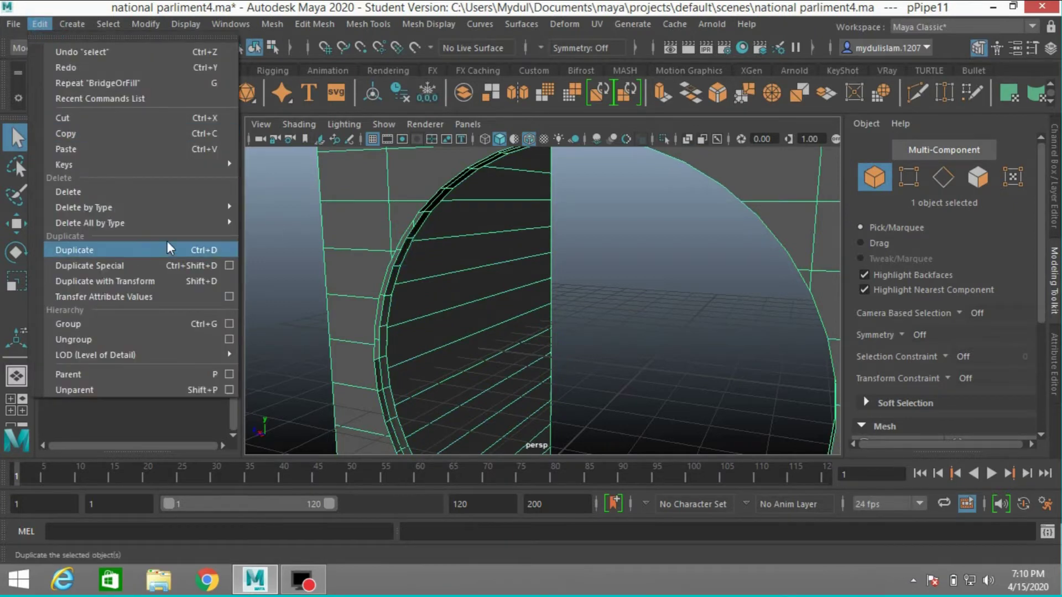
{"action": "mouse_move", "coordinate": [224, 206]}
{"action": "left_click", "coordinate": [258, 207]}
Step: Return to edge selection and pick a single edge running along the middle of the opening's rim thickness
{"action": "left_click_drag", "start_coordinate": [546, 305], "coordinate": [619, 245], "text": "alt"}
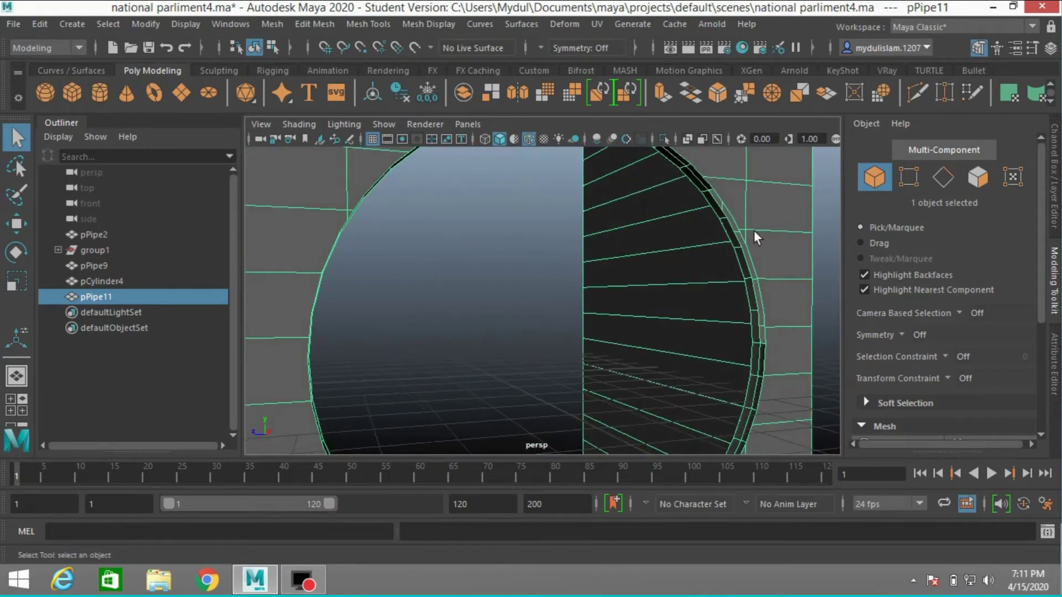
{"action": "left_click", "coordinate": [943, 177]}
{"action": "double_click", "coordinate": [721, 197]}
{"action": "left_click_drag", "start_coordinate": [628, 236], "coordinate": [716, 211], "text": "alt"}
{"action": "left_click", "coordinate": [725, 201]}
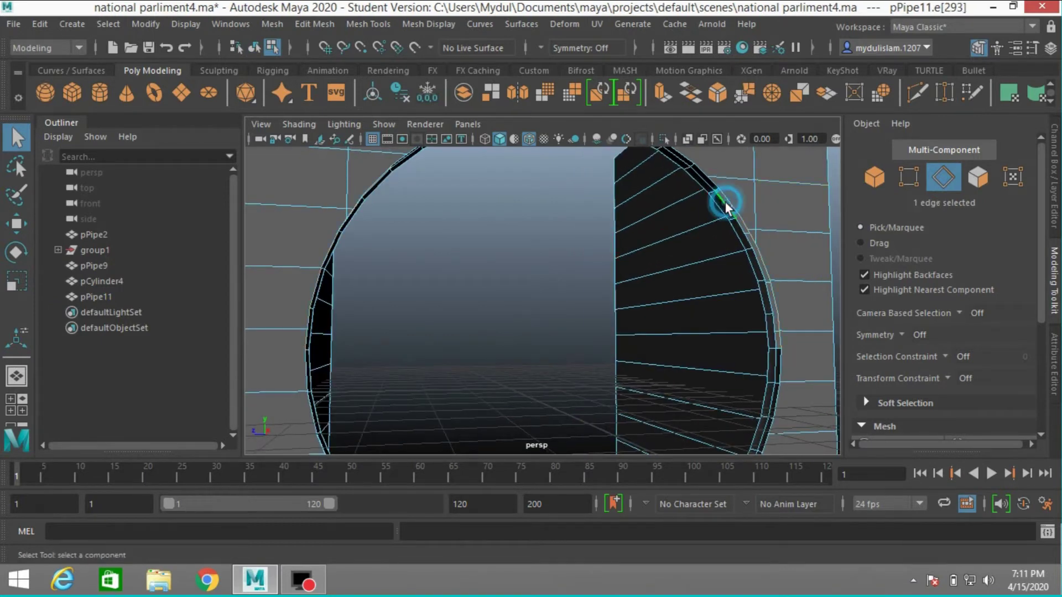
Step: Add the matching consecutive middle rim edges on the opposite side of the opening to the selection
{"action": "left_click_drag", "start_coordinate": [566, 280], "coordinate": [506, 261], "text": "alt"}
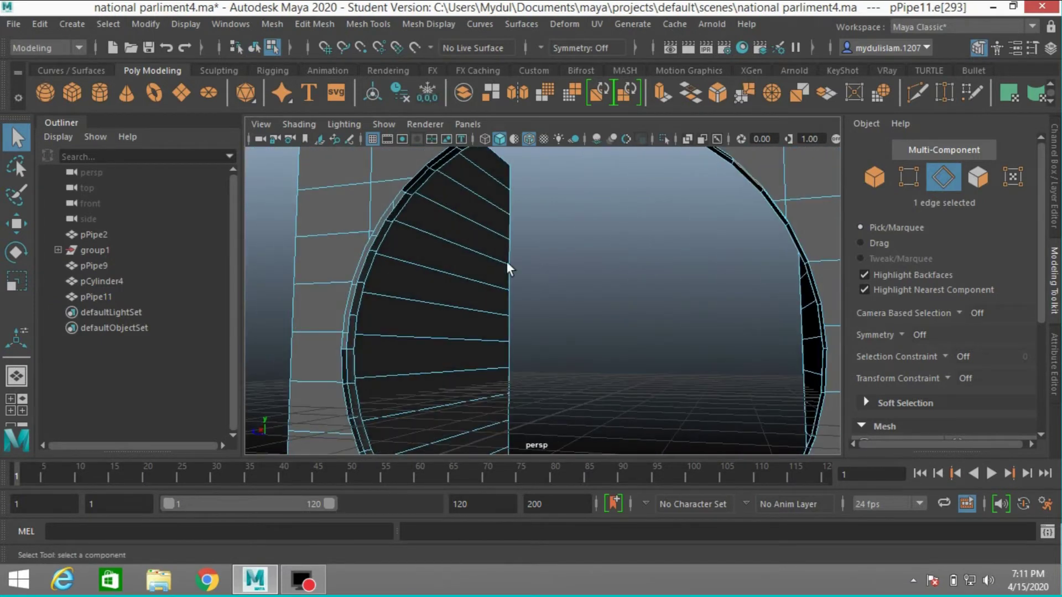
{"action": "left_click", "coordinate": [397, 206], "text": "shift"}
{"action": "left_click", "coordinate": [379, 232], "text": "shift"}
{"action": "left_click", "coordinate": [356, 296], "text": "shift"}
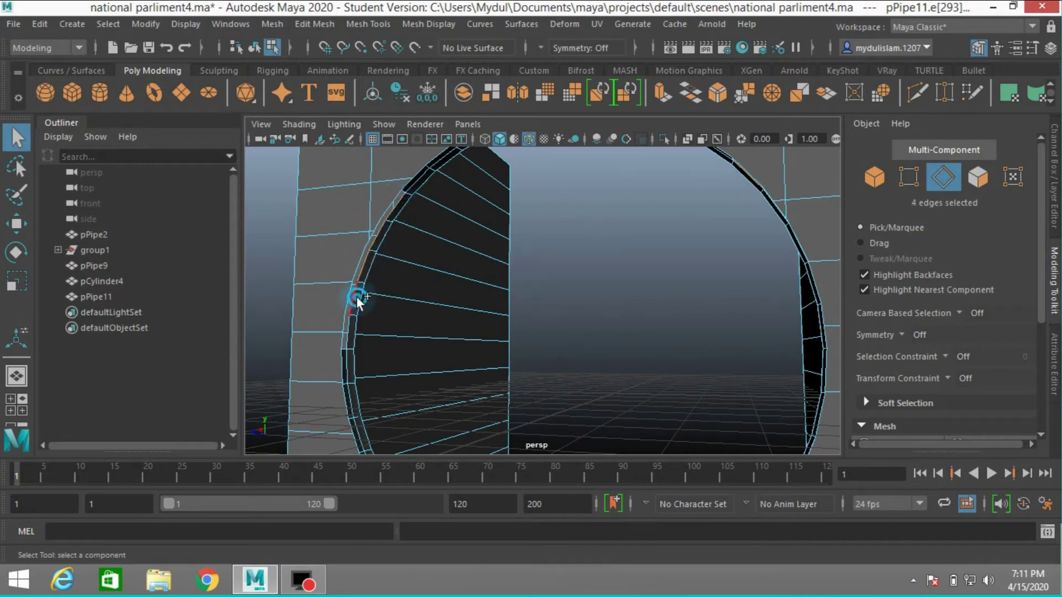
{"action": "left_click", "coordinate": [348, 334], "text": "shift"}
Step: Add the four edges following the first picked edge down its side of the rim to the selection
{"action": "left_click_drag", "start_coordinate": [532, 373], "coordinate": [612, 379], "text": "alt"}
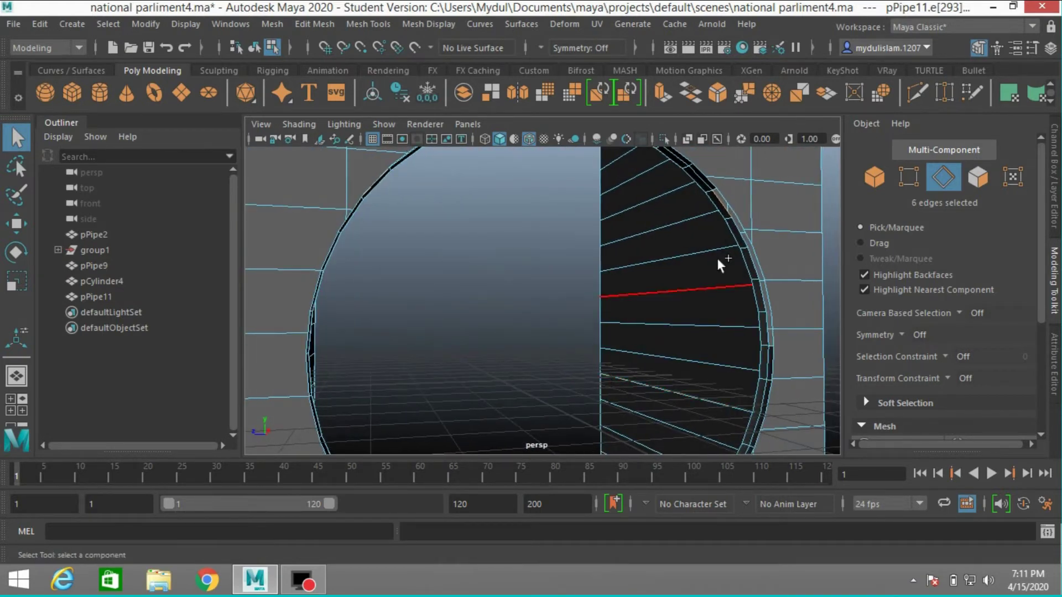
{"action": "left_click", "coordinate": [735, 231], "text": "shift"}
{"action": "left_click", "coordinate": [752, 267], "text": "shift"}
{"action": "left_click", "coordinate": [762, 300], "text": "shift"}
{"action": "left_click", "coordinate": [766, 329], "text": "shift"}
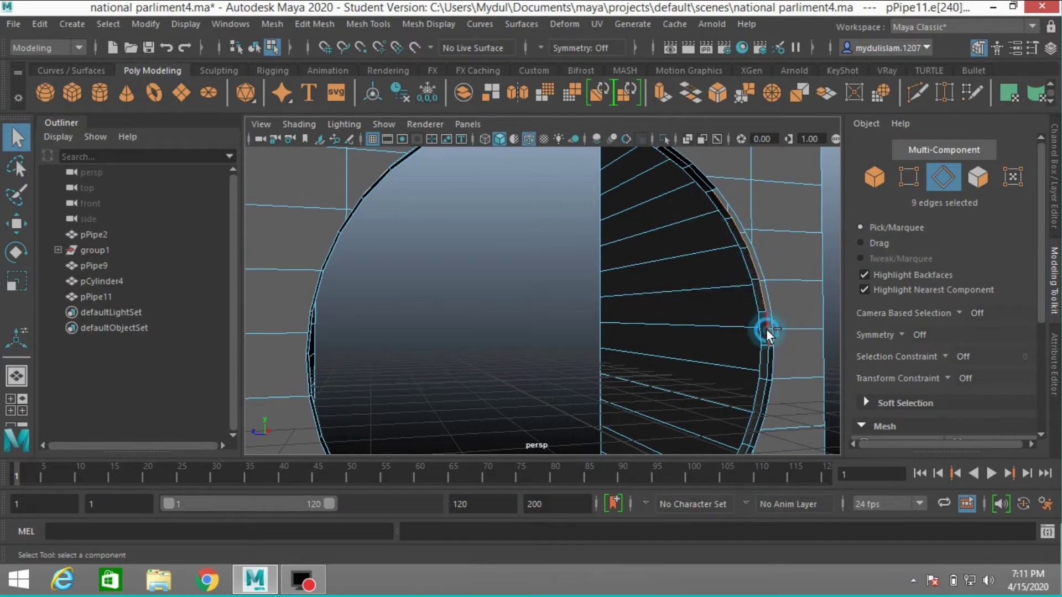
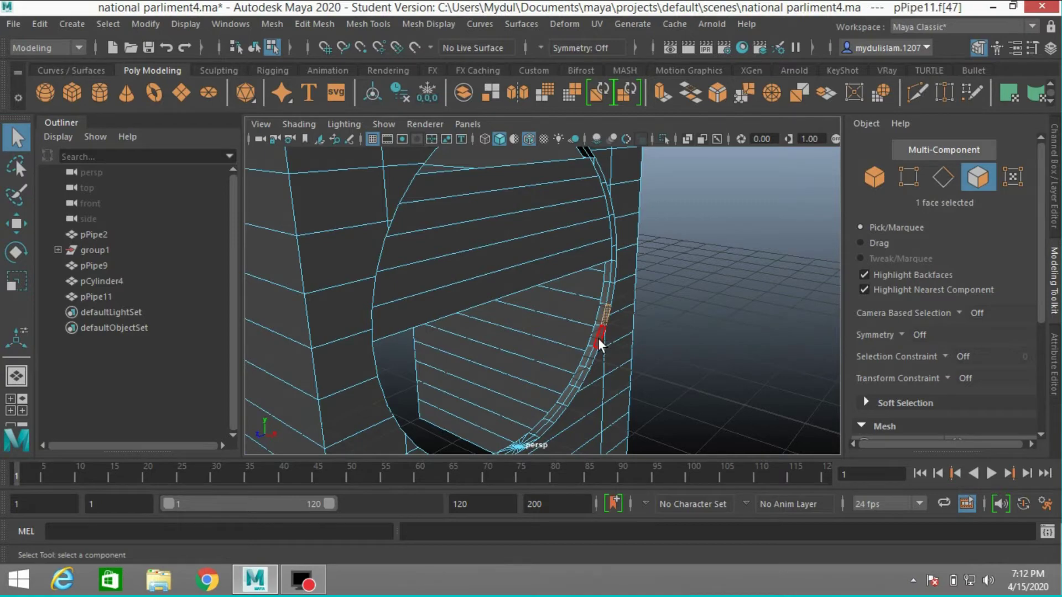
Step: Select three consecutive faces of the rim's inner thickness on each side of the opening's lower half and delete them
{"action": "left_click", "coordinate": [599, 337], "text": "shift"}
{"action": "left_click", "coordinate": [589, 357], "text": "shift"}
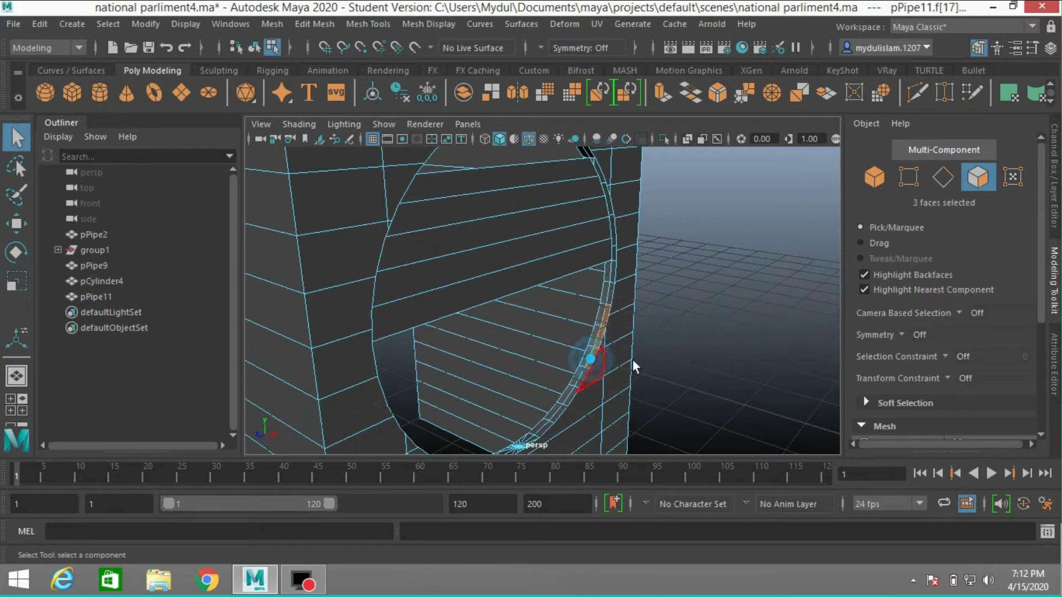
{"action": "left_click_drag", "start_coordinate": [689, 350], "coordinate": [556, 339], "text": "alt"}
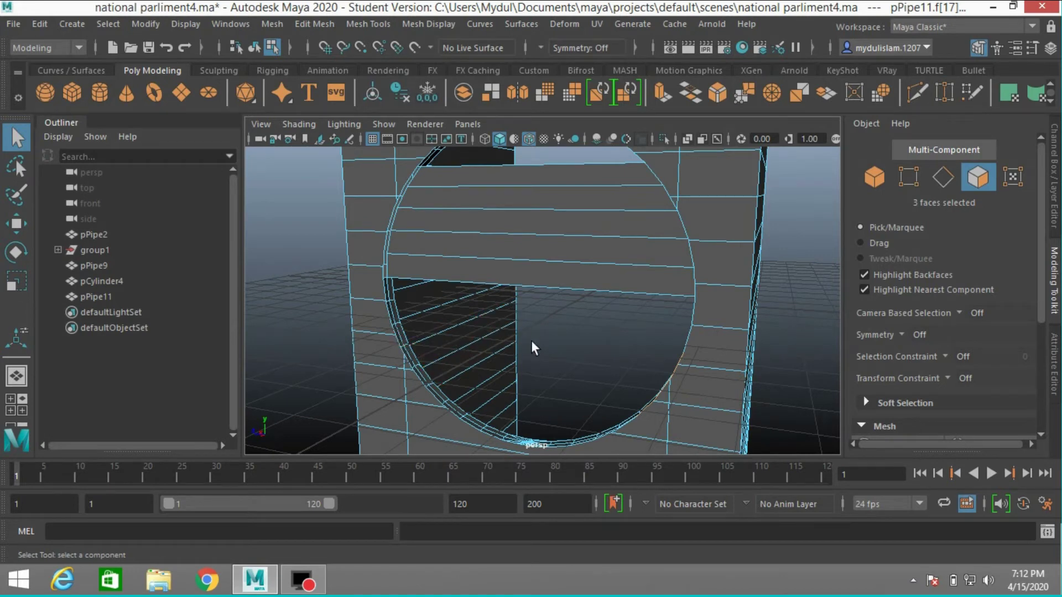
{"action": "left_click_drag", "start_coordinate": [528, 340], "coordinate": [598, 353], "text": "alt"}
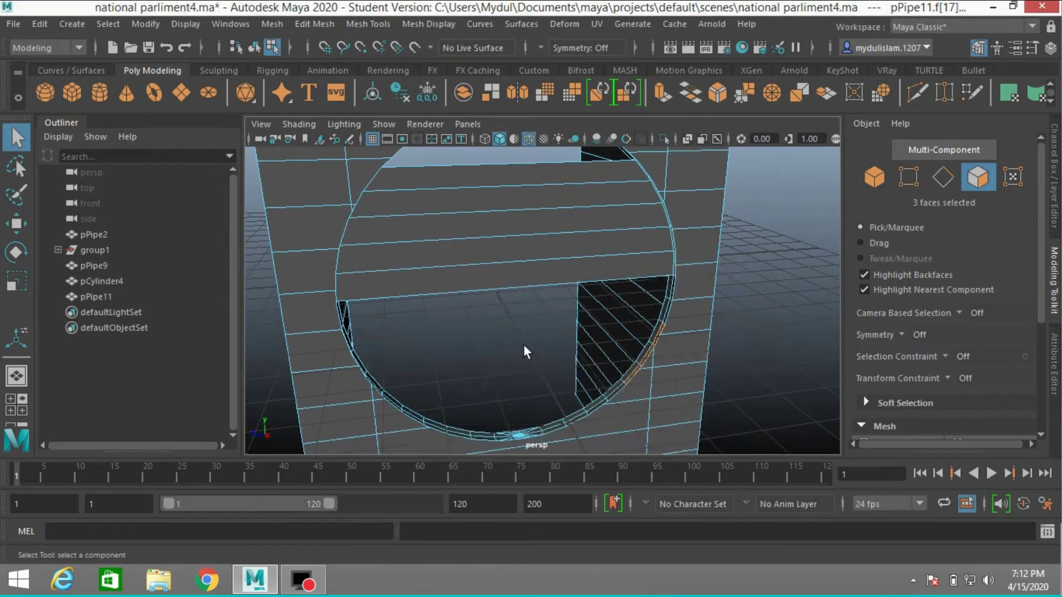
{"action": "key", "text": "space"}
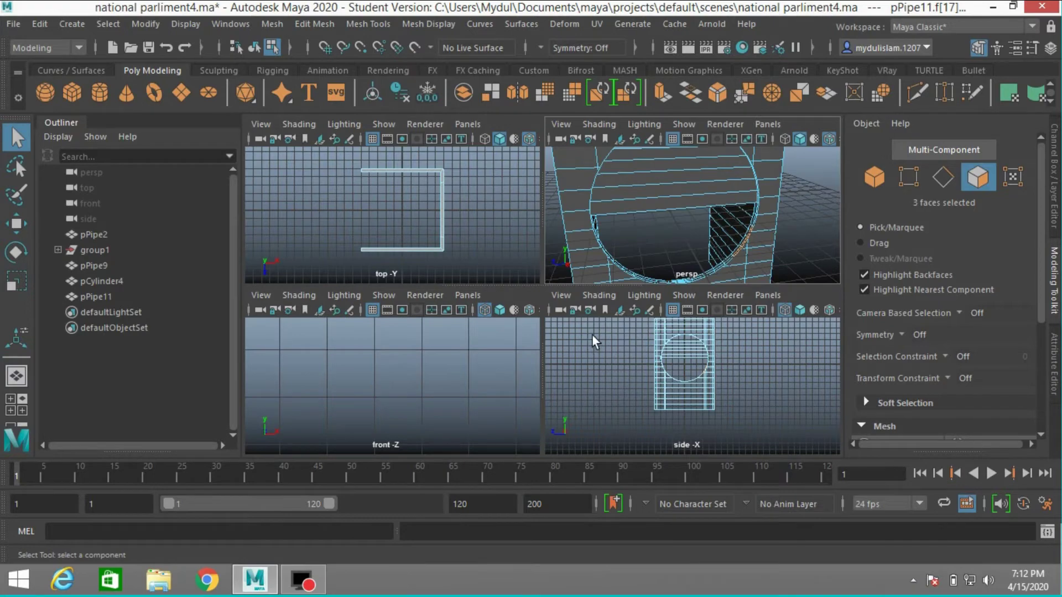
{"action": "key", "text": "space"}
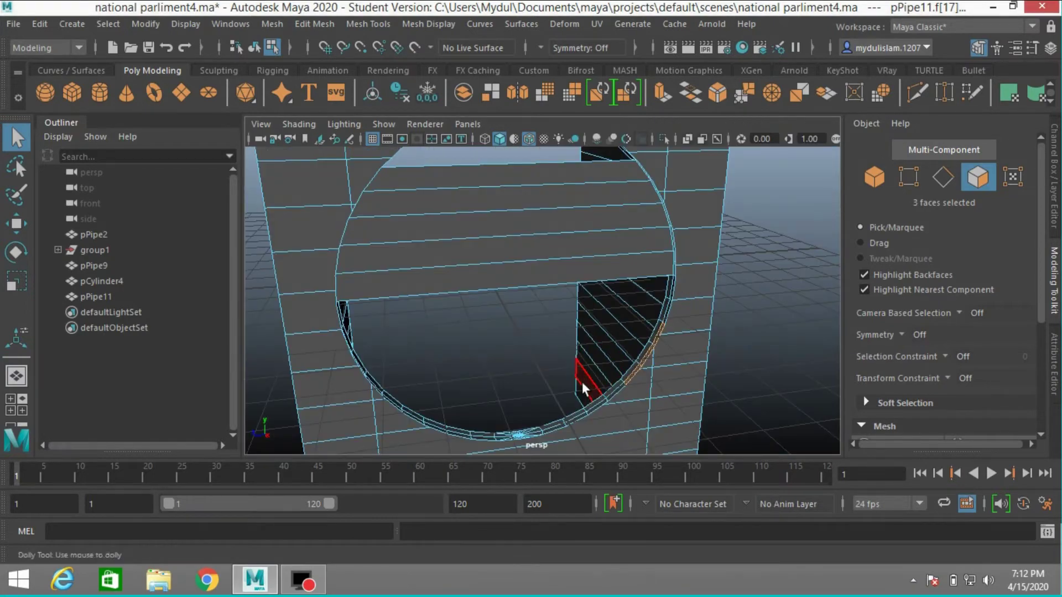
{"action": "scroll", "coordinate": [582, 382], "scroll_direction": "up", "scroll_amount": 3}
{"action": "left_click_drag", "start_coordinate": [581, 376], "coordinate": [558, 378], "text": "alt"}
{"action": "middle_click_drag", "start_coordinate": [563, 366], "coordinate": [566, 334], "text": "alt"}
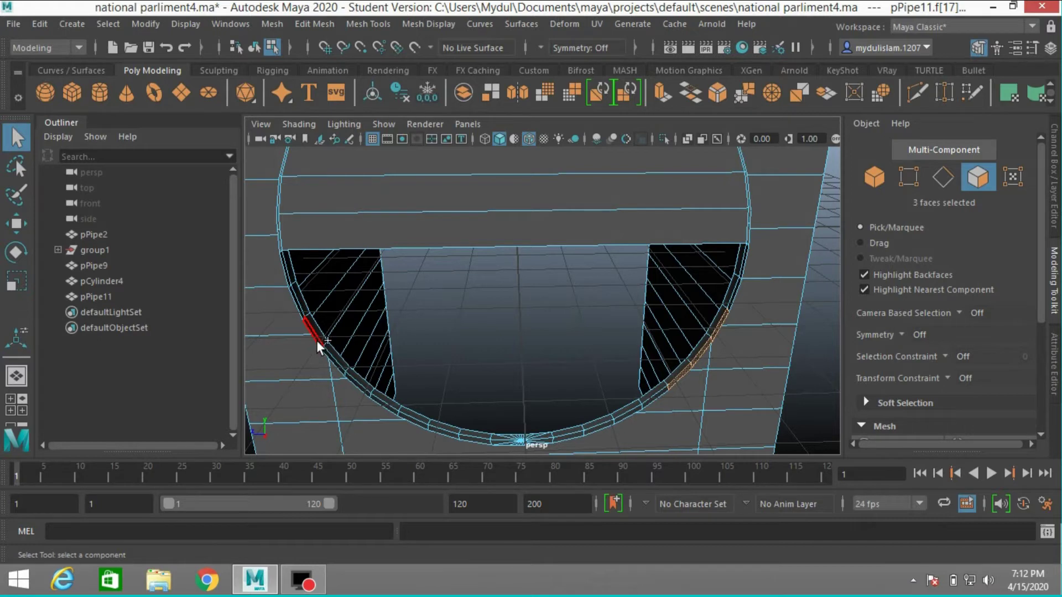
{"action": "left_click", "coordinate": [334, 362], "text": "shift"}
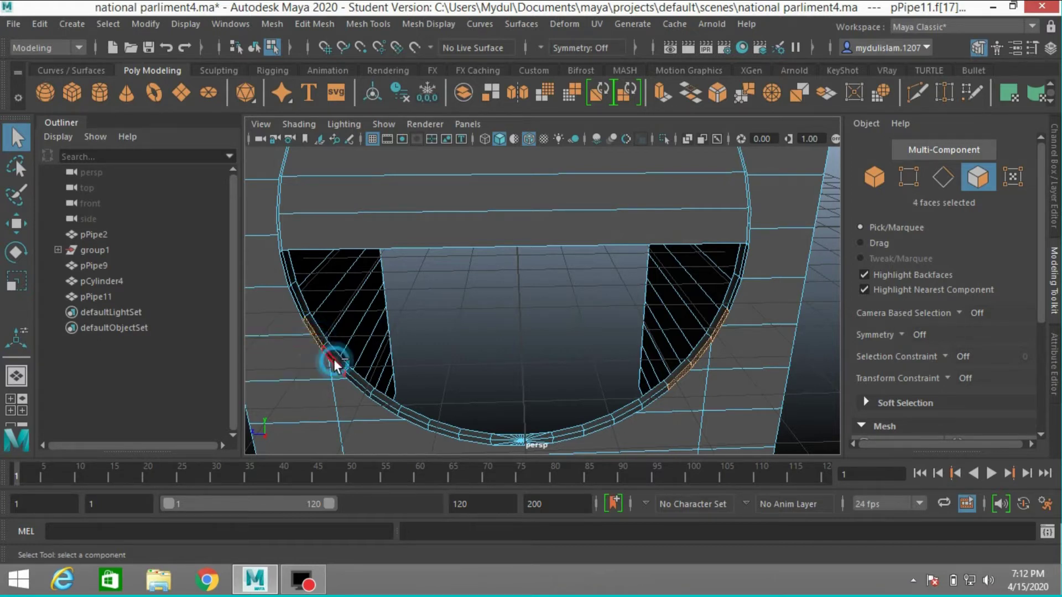
{"action": "left_click", "coordinate": [359, 384], "text": "shift"}
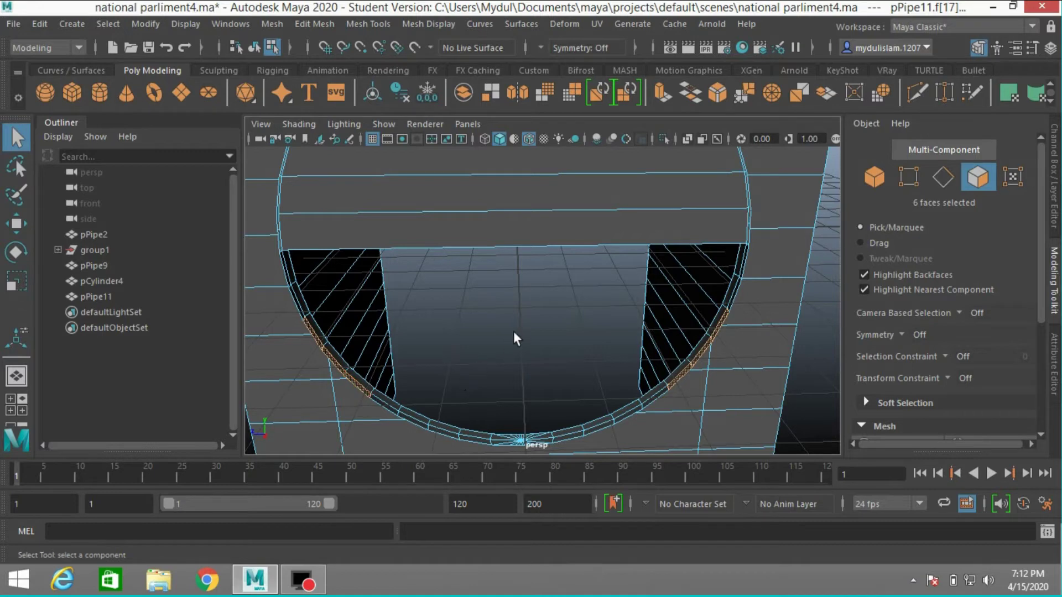
{"action": "left_click", "coordinate": [511, 337]}
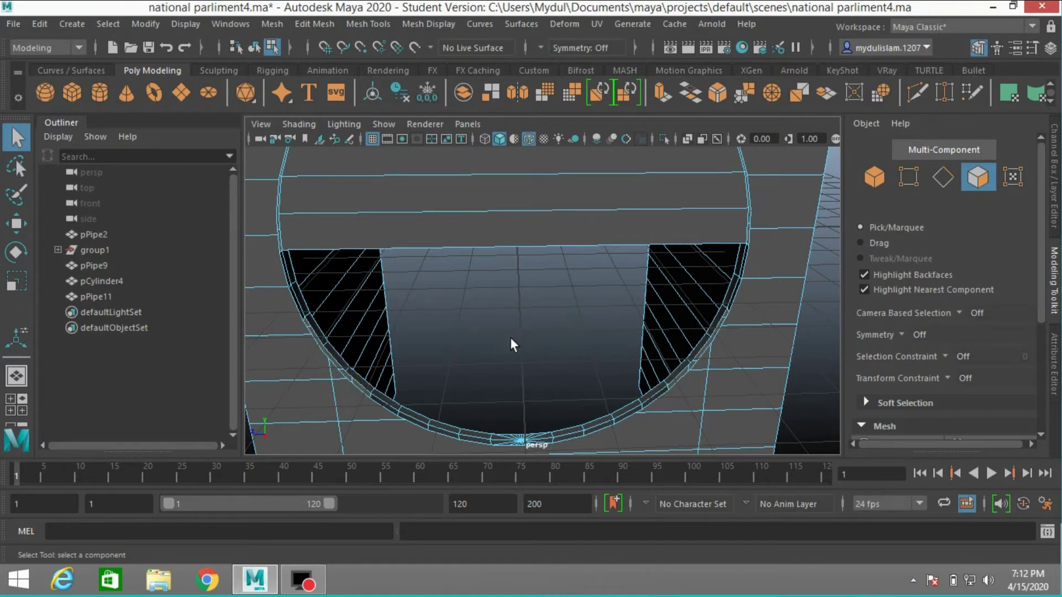
Step: Select two matching consecutive rim edges on each side of the opening's lower half and bridge them across the opening
{"action": "left_click", "coordinate": [946, 178]}
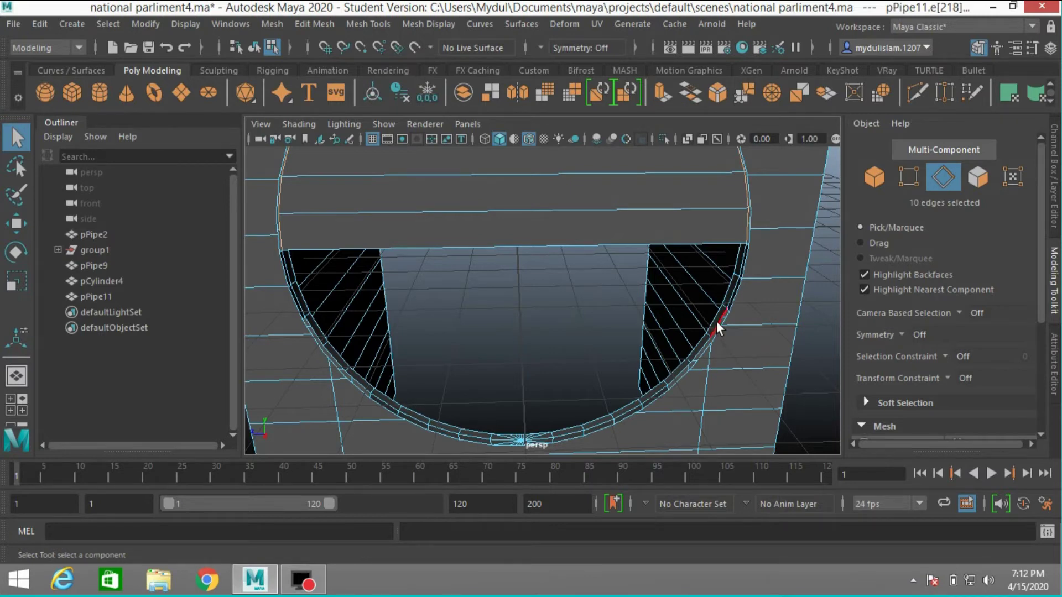
{"action": "left_click", "coordinate": [717, 327]}
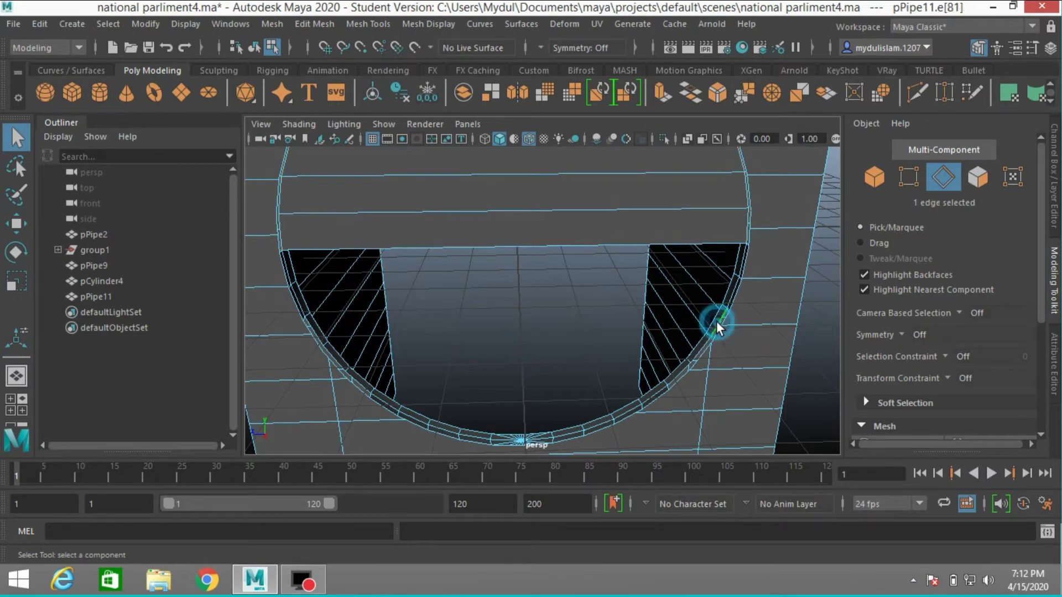
{"action": "left_click", "coordinate": [698, 346], "text": "shift"}
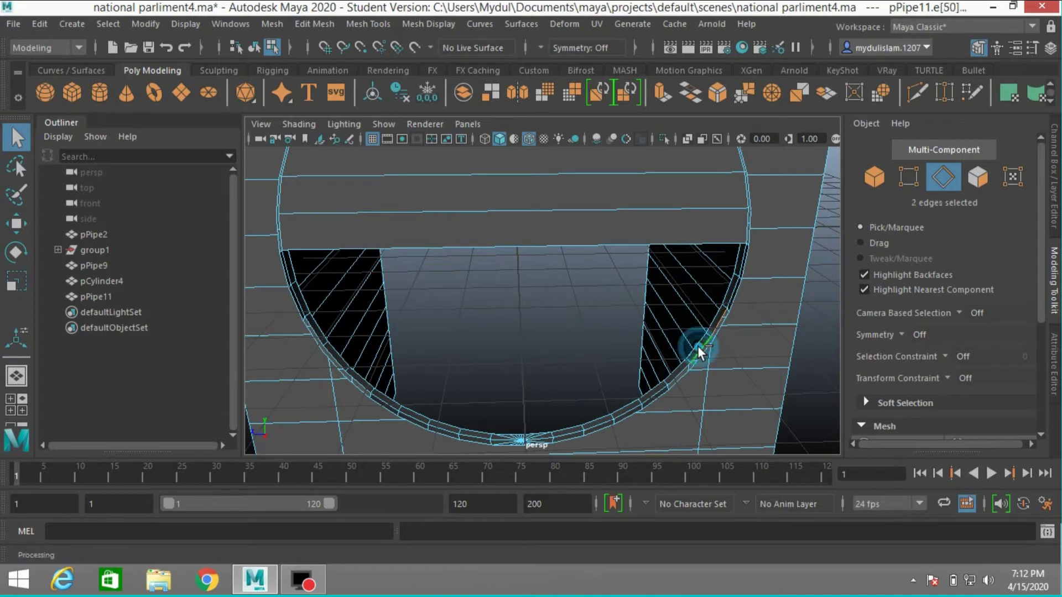
{"action": "left_click", "coordinate": [317, 335], "text": "shift"}
{"action": "left_click", "coordinate": [334, 356], "text": "shift"}
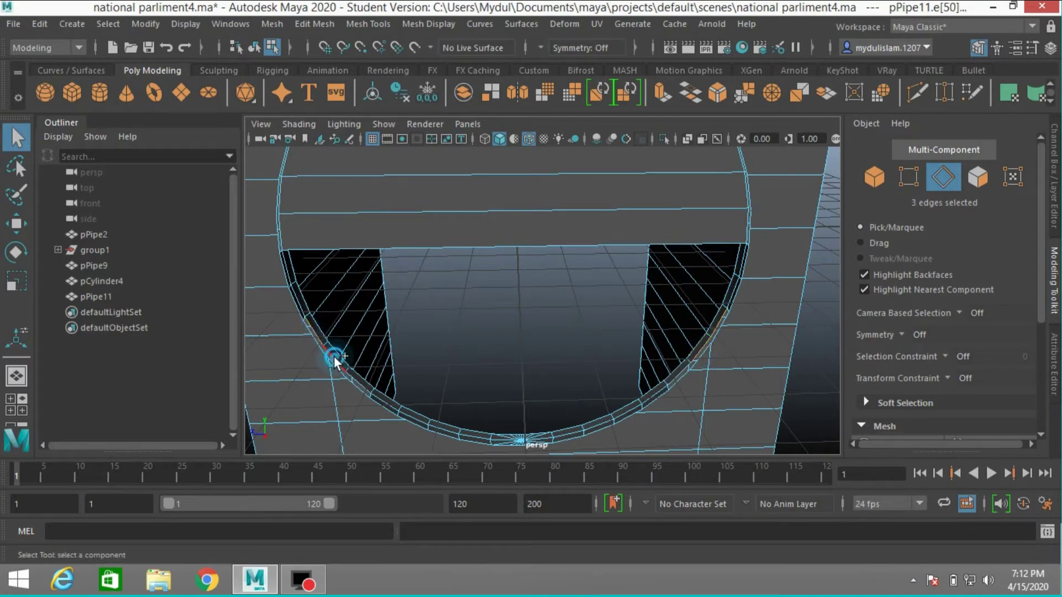
{"action": "left_click", "coordinate": [307, 24]}
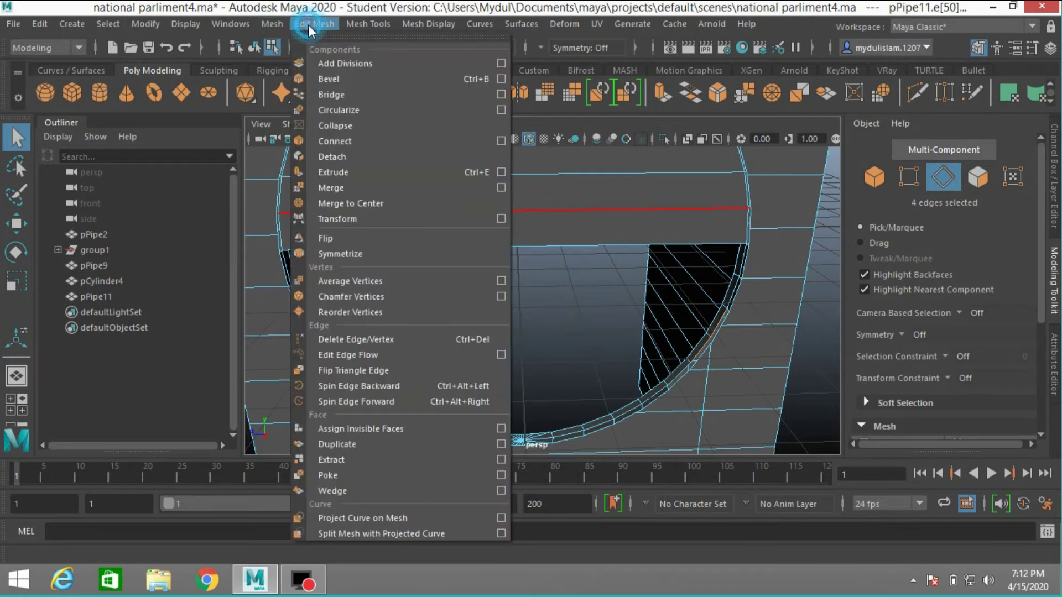
{"action": "left_click", "coordinate": [357, 97]}
{"action": "scroll", "coordinate": [498, 339], "scroll_direction": "down", "scroll_amount": 5}
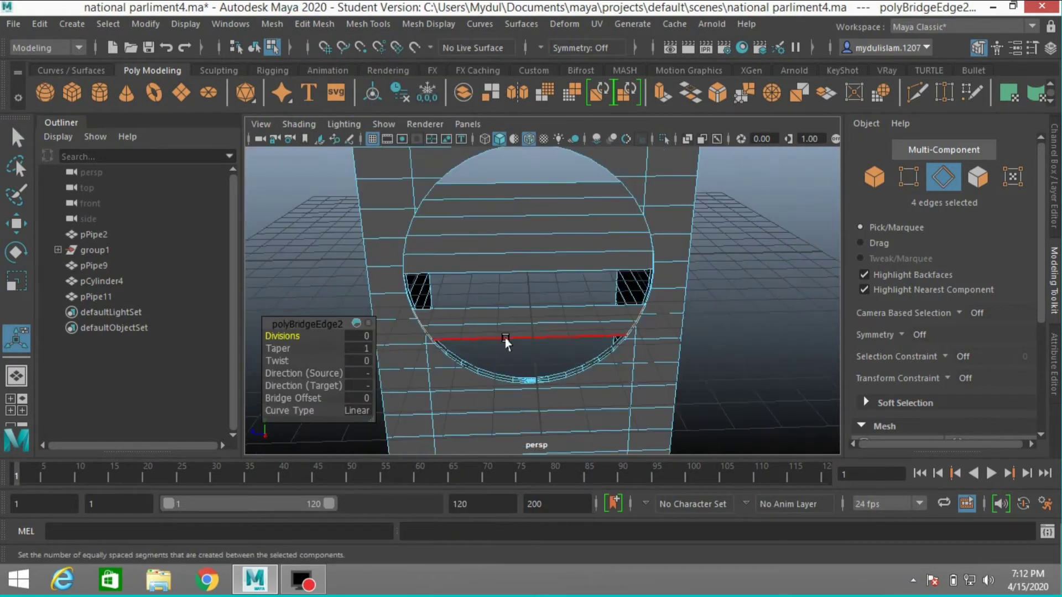
{"action": "left_click", "coordinate": [18, 138]}
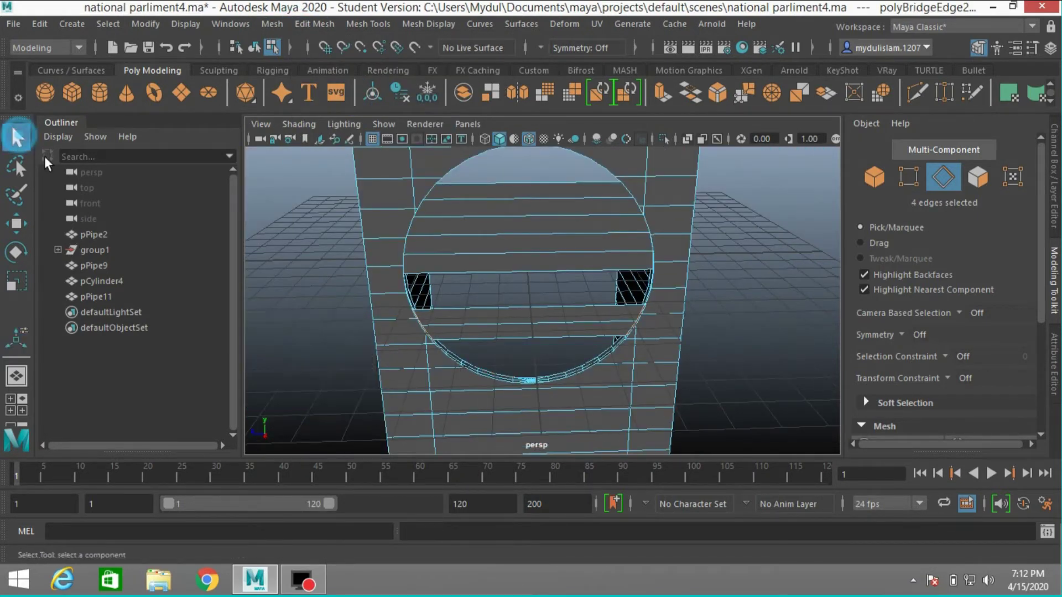
Step: Select the consecutive edges running down the inner side of the rim gap where the upper bridged slab meets the rim
{"action": "left_click_drag", "start_coordinate": [474, 300], "coordinate": [408, 412], "text": "alt"}
{"action": "scroll", "coordinate": [415, 401], "scroll_direction": "up", "scroll_amount": 10}
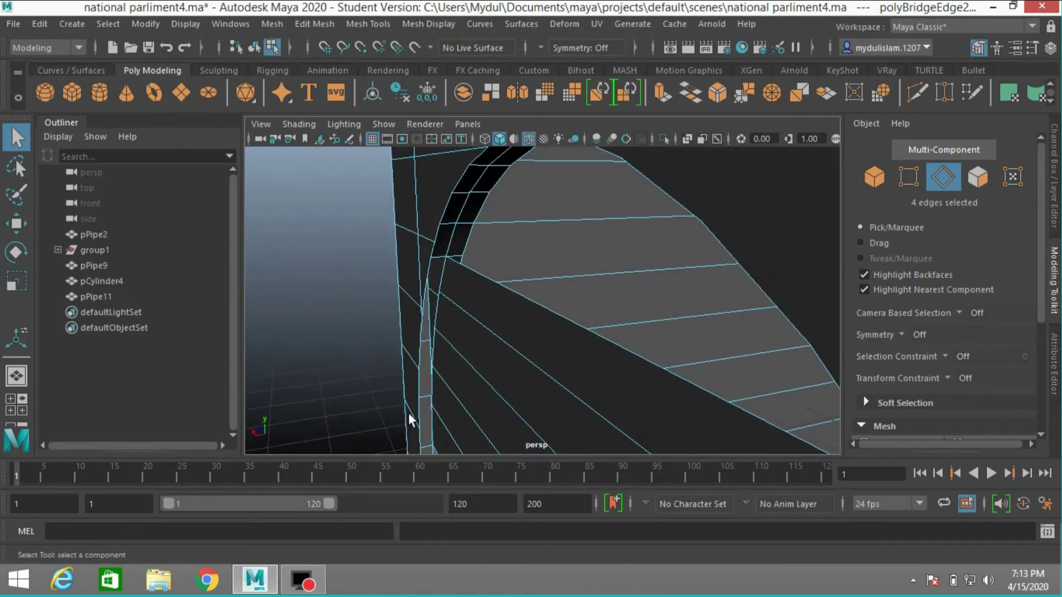
{"action": "left_click", "coordinate": [447, 267]}
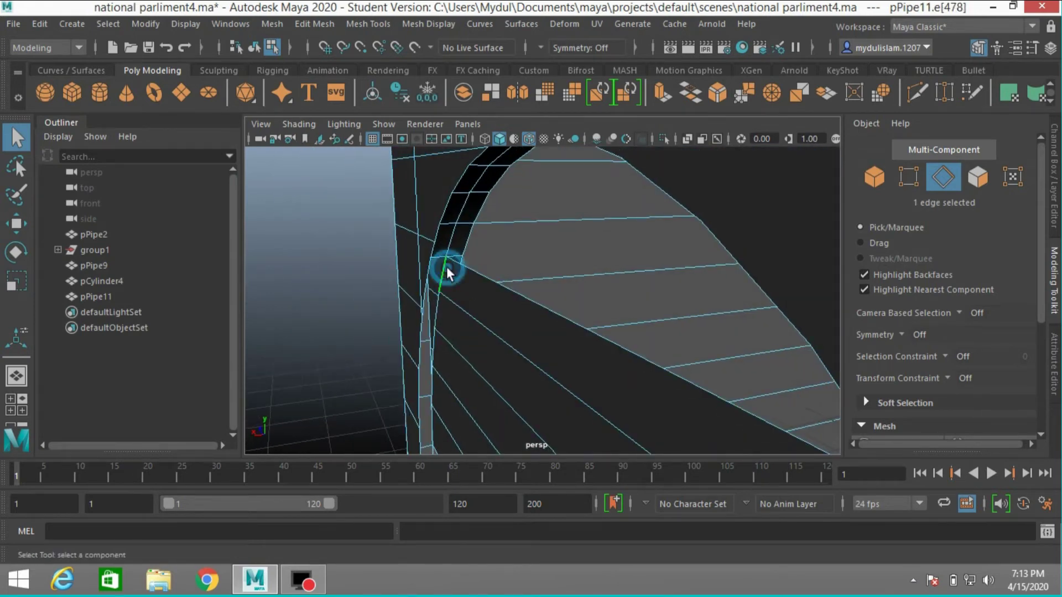
{"action": "left_click", "coordinate": [437, 310], "text": "shift"}
{"action": "left_click", "coordinate": [431, 353], "text": "shift"}
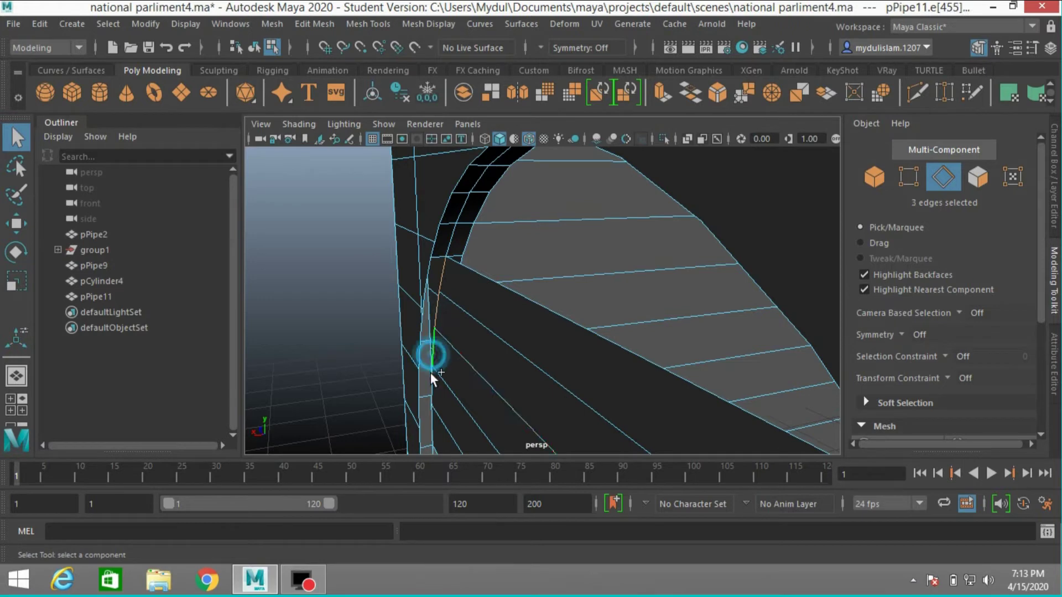
{"action": "left_click", "coordinate": [430, 393], "text": "shift"}
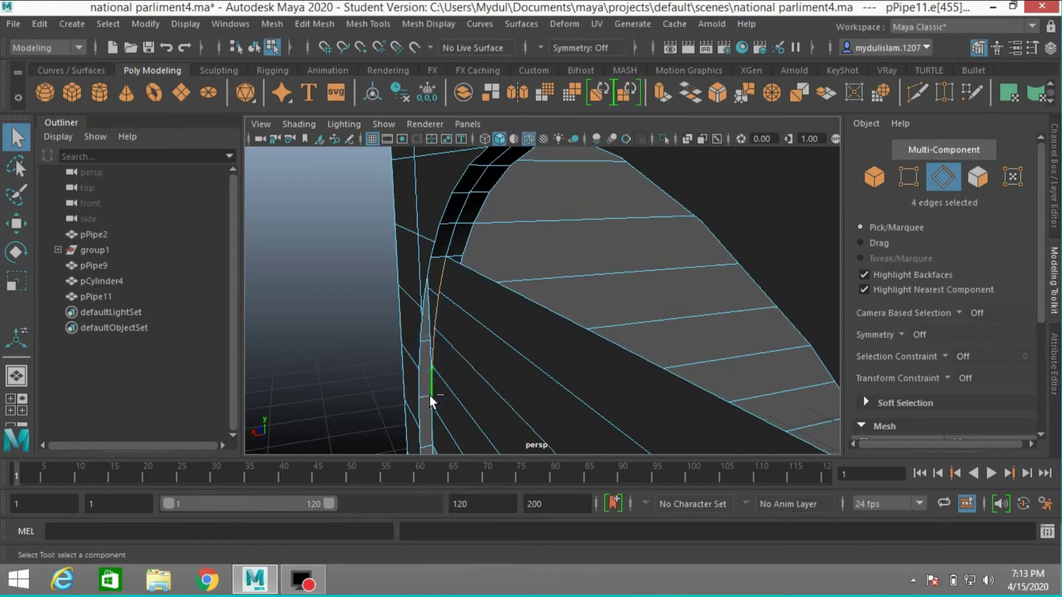
Step: Add the edges along the gap's opposite side and the remaining lower inner edge to the selection
{"action": "left_click", "coordinate": [431, 276], "text": "shift"}
{"action": "left_click", "coordinate": [422, 304], "text": "shift"}
{"action": "left_click", "coordinate": [419, 313], "text": "shift"}
{"action": "left_click", "coordinate": [420, 337], "text": "shift"}
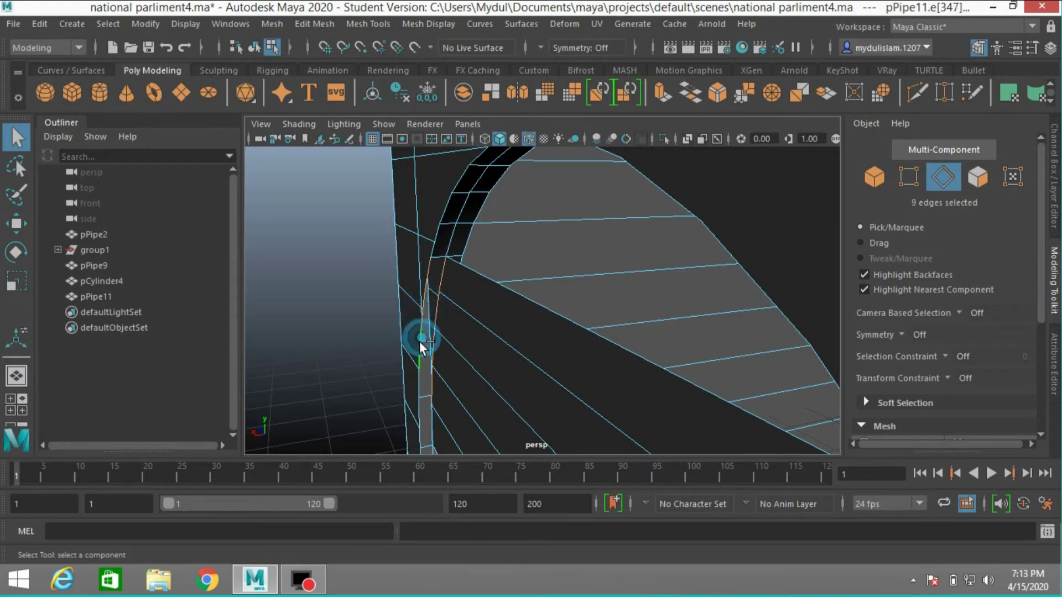
{"action": "left_click", "coordinate": [419, 381], "text": "shift"}
{"action": "middle_click_drag", "start_coordinate": [357, 402], "coordinate": [385, 221], "text": "alt"}
{"action": "scroll", "coordinate": [369, 256], "scroll_direction": "up", "scroll_amount": 2}
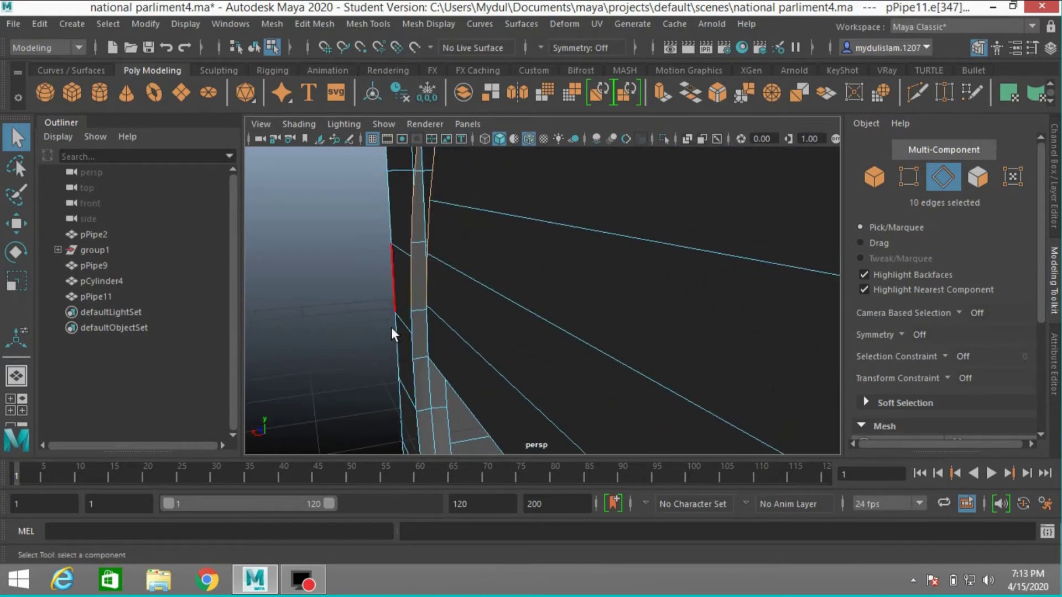
{"action": "left_click", "coordinate": [429, 335], "text": "shift"}
Step: Try to bridge the selected edges across the narrow gap between the slab and the rim
{"action": "left_click_drag", "start_coordinate": [371, 385], "coordinate": [399, 386], "text": "alt"}
{"action": "left_click", "coordinate": [324, 25]}
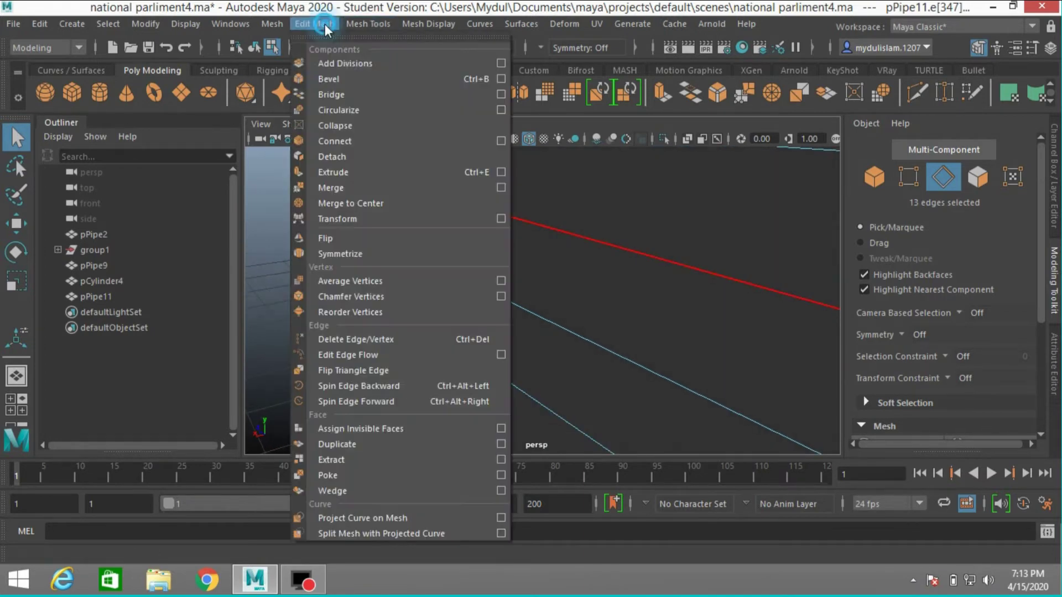
{"action": "left_click", "coordinate": [354, 100]}
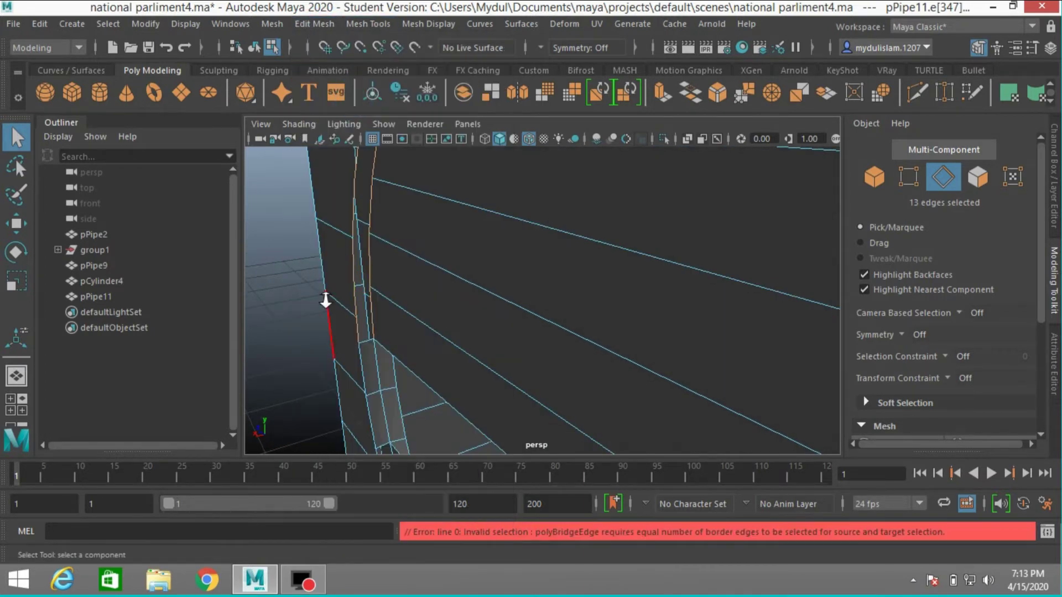
Step: Add the short end edges of the rim gap so the selection outlines the whole gap
{"action": "right_click_drag", "start_coordinate": [326, 294], "coordinate": [394, 267], "text": "alt"}
{"action": "scroll", "coordinate": [394, 266], "scroll_direction": "down", "scroll_amount": 3}
{"action": "left_click_drag", "start_coordinate": [394, 265], "coordinate": [341, 270], "text": "alt"}
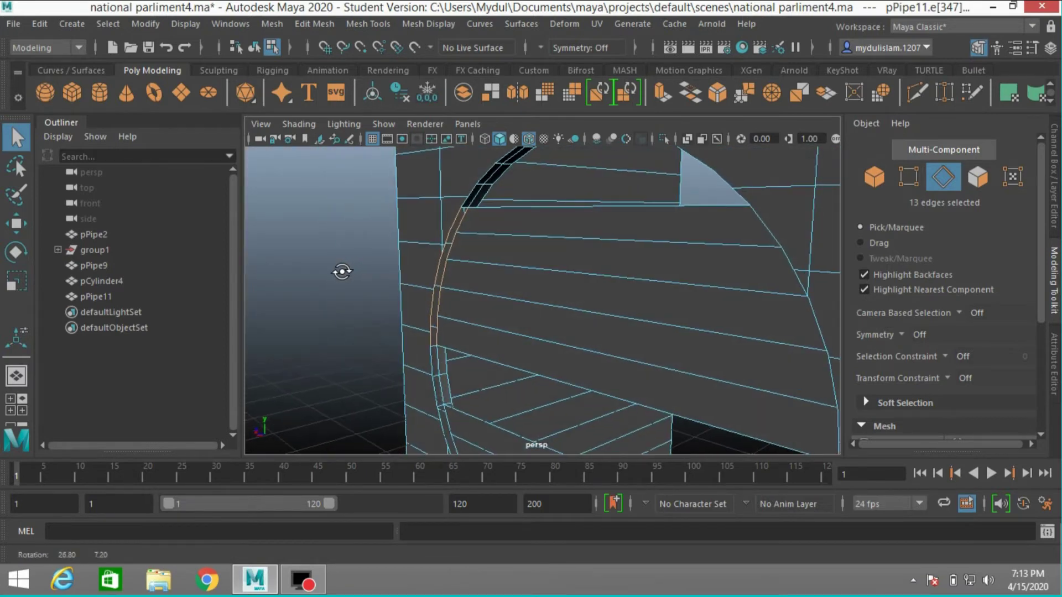
{"action": "middle_click_drag", "start_coordinate": [341, 270], "coordinate": [347, 290], "text": "alt"}
{"action": "scroll", "coordinate": [347, 291], "scroll_direction": "up", "scroll_amount": 3}
{"action": "left_click_drag", "start_coordinate": [348, 290], "coordinate": [339, 290], "text": "alt"}
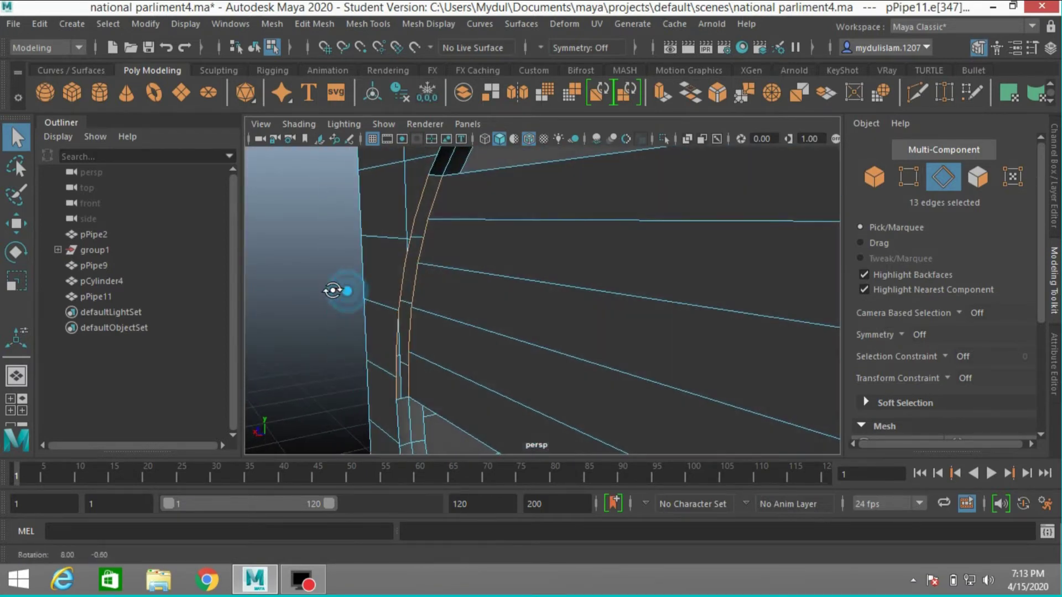
{"action": "left_click", "coordinate": [435, 177], "text": "shift"}
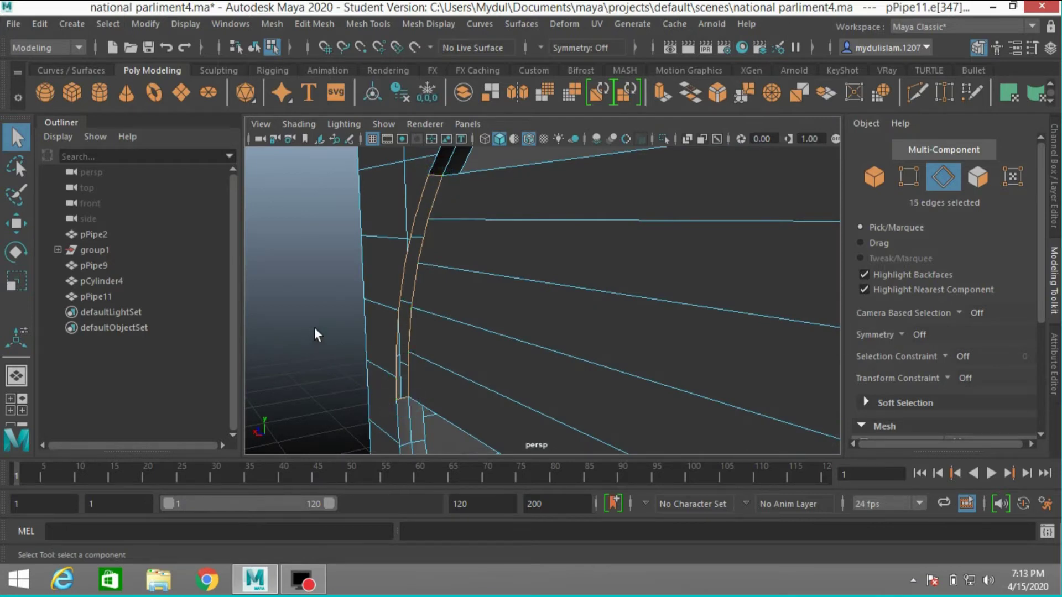
{"action": "left_click_drag", "start_coordinate": [316, 329], "coordinate": [303, 323], "text": "alt"}
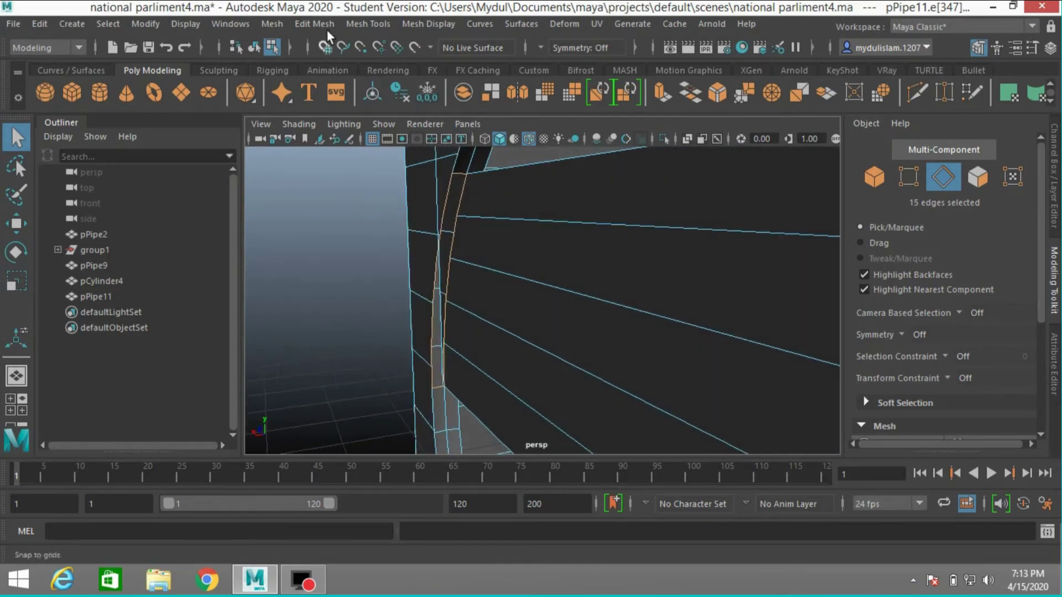
Step: Apply Fill Hole to the outlined rim gap, inspect the result and undo the fill
{"action": "left_click", "coordinate": [274, 24]}
{"action": "left_click", "coordinate": [307, 135]}
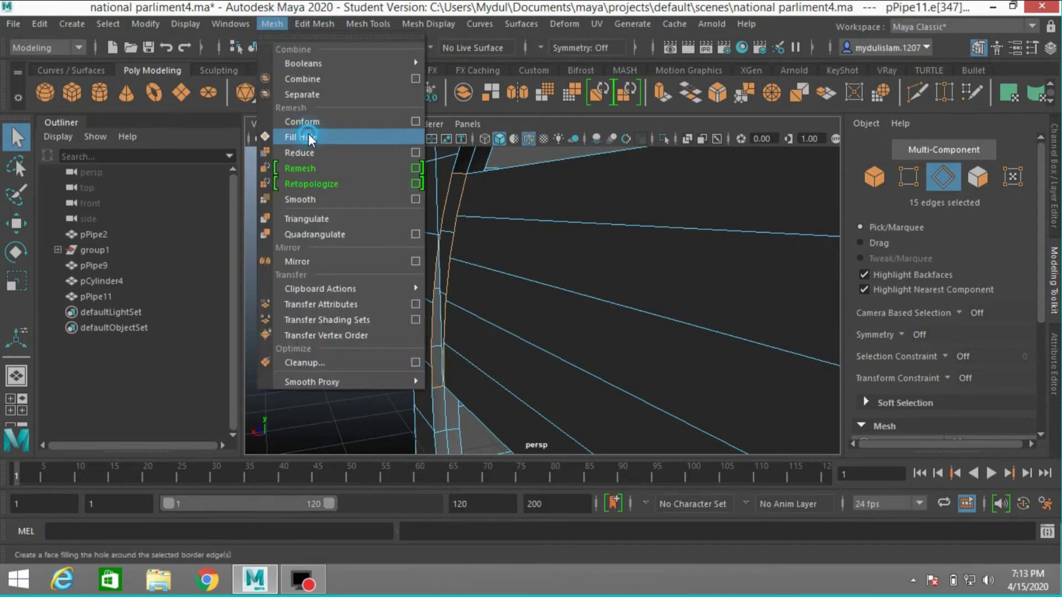
{"action": "left_click_drag", "start_coordinate": [365, 267], "coordinate": [388, 264], "text": "alt"}
{"action": "scroll", "coordinate": [441, 264], "scroll_direction": "down", "scroll_amount": 2}
{"action": "key", "text": "ctrl+z"}
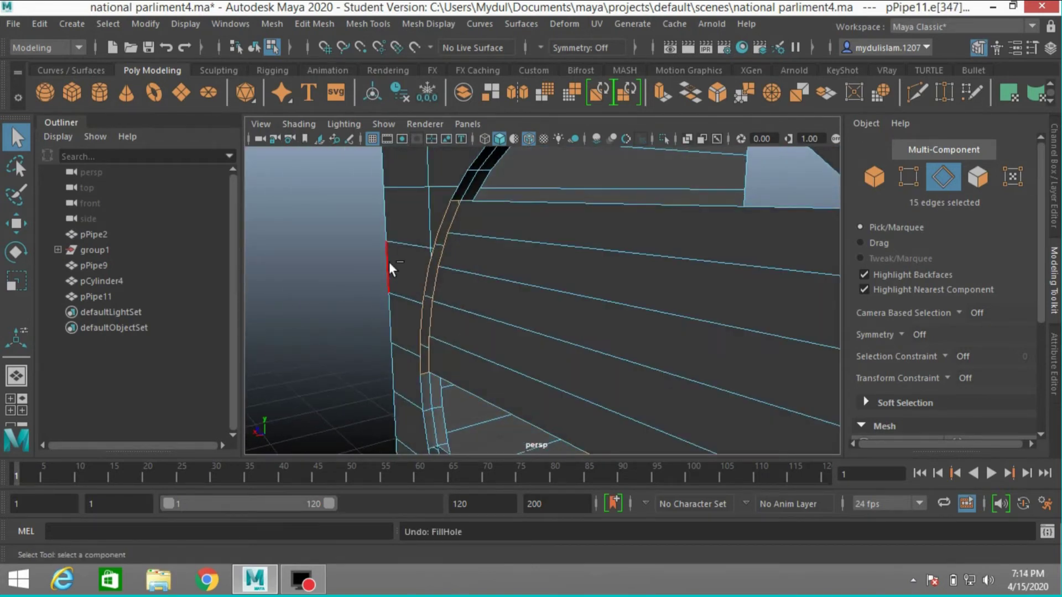
Step: Select the bridged wall shell as a whole object and delete its construction history
{"action": "scroll", "coordinate": [371, 251], "scroll_direction": "down", "scroll_amount": 2}
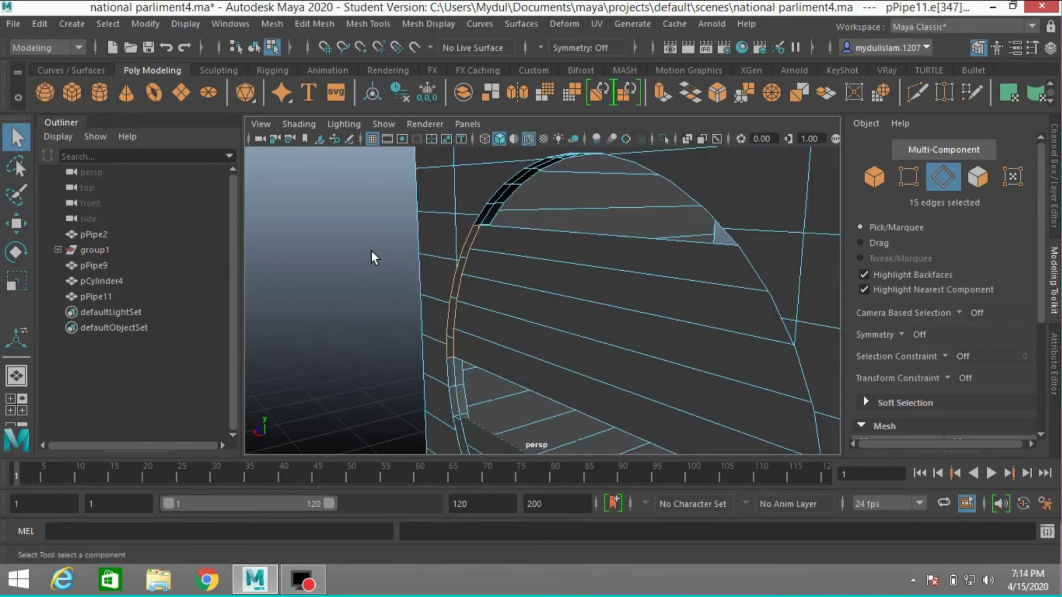
{"action": "left_click_drag", "start_coordinate": [371, 251], "coordinate": [504, 254], "text": "alt"}
{"action": "scroll", "coordinate": [504, 254], "scroll_direction": "down", "scroll_amount": 2}
{"action": "middle_click_drag", "start_coordinate": [504, 254], "coordinate": [499, 212], "text": "alt"}
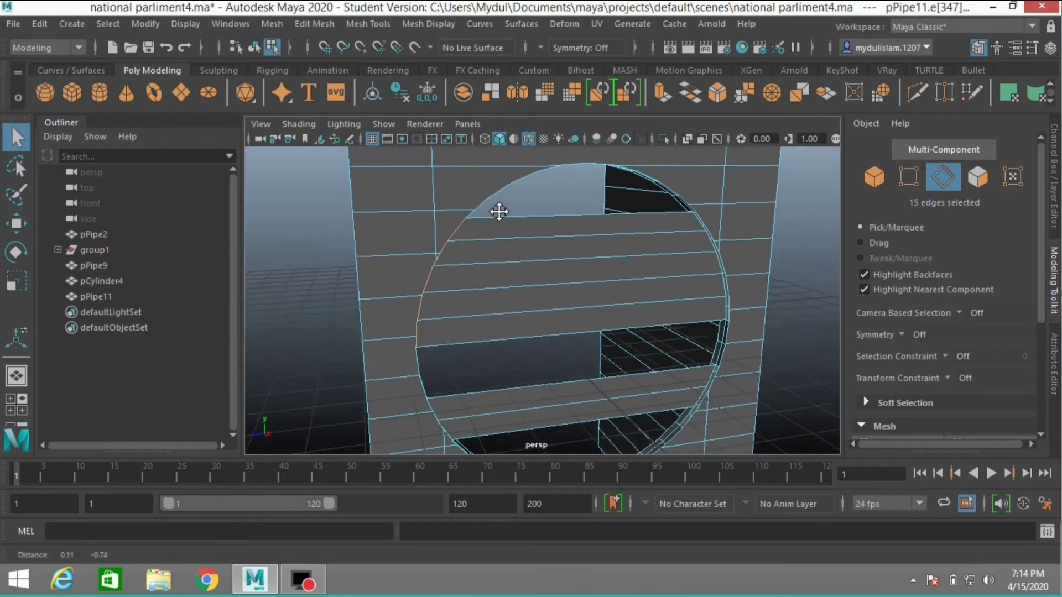
{"action": "left_click_drag", "start_coordinate": [499, 211], "coordinate": [611, 260], "text": "alt"}
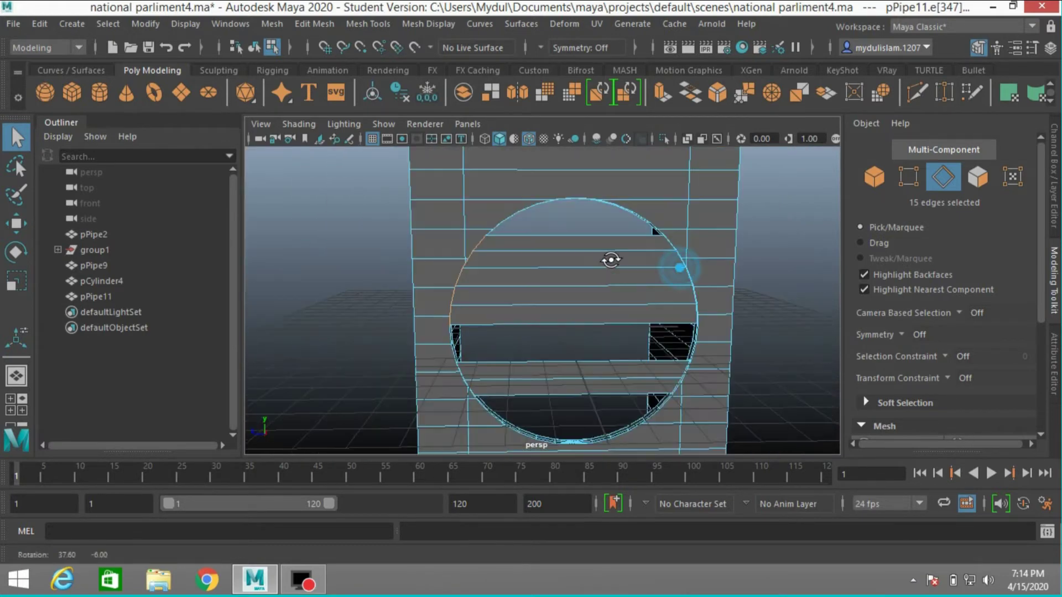
{"action": "left_click", "coordinate": [874, 177]}
{"action": "scroll", "coordinate": [672, 259], "scroll_direction": "down", "scroll_amount": 3}
{"action": "middle_click_drag", "start_coordinate": [673, 259], "coordinate": [643, 270], "text": "alt"}
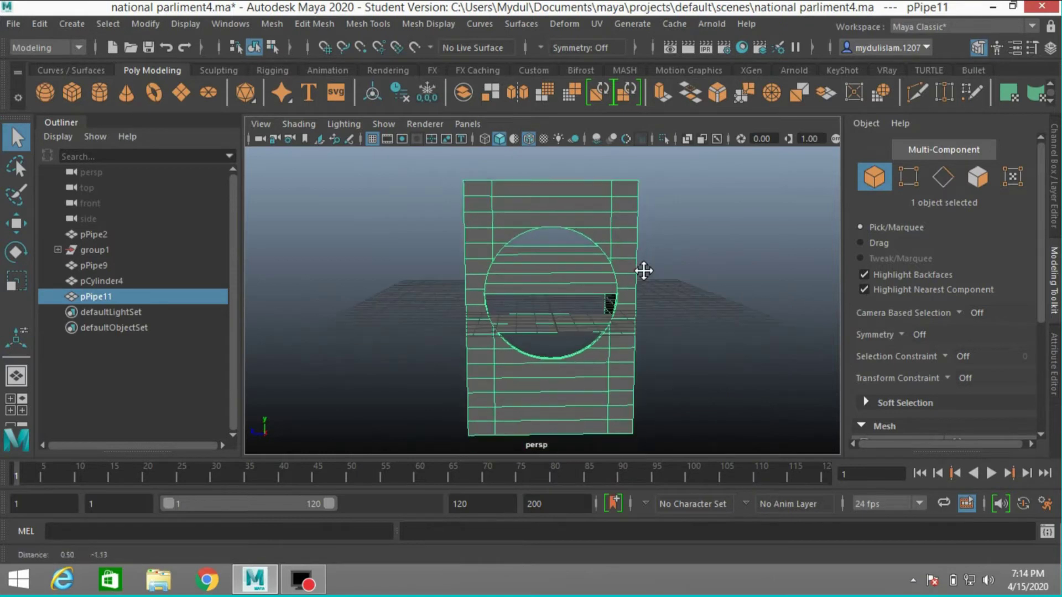
{"action": "left_click", "coordinate": [44, 25]}
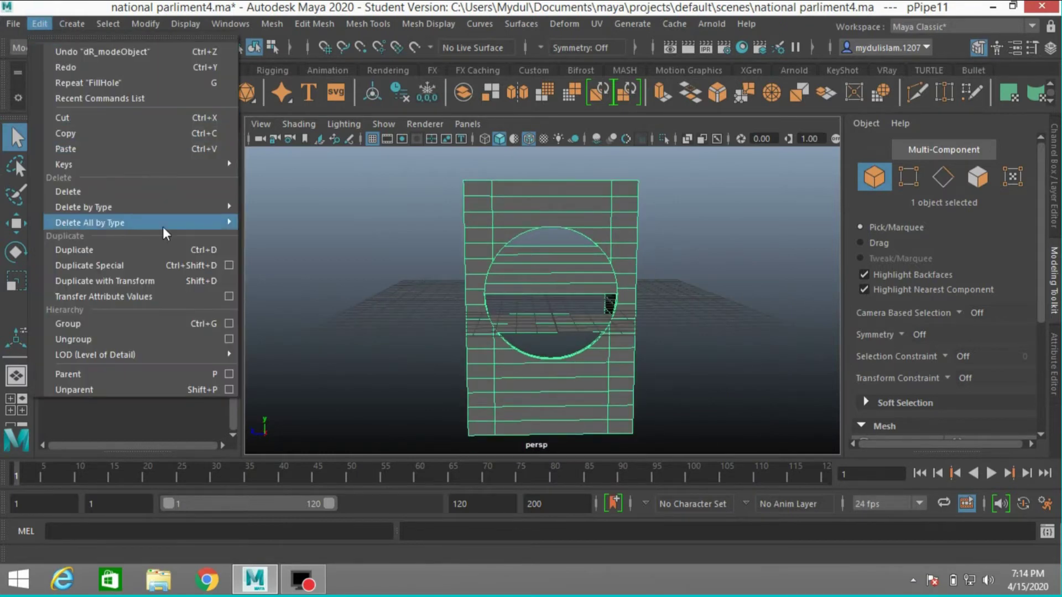
{"action": "mouse_move", "coordinate": [208, 208]}
{"action": "left_click", "coordinate": [280, 211]}
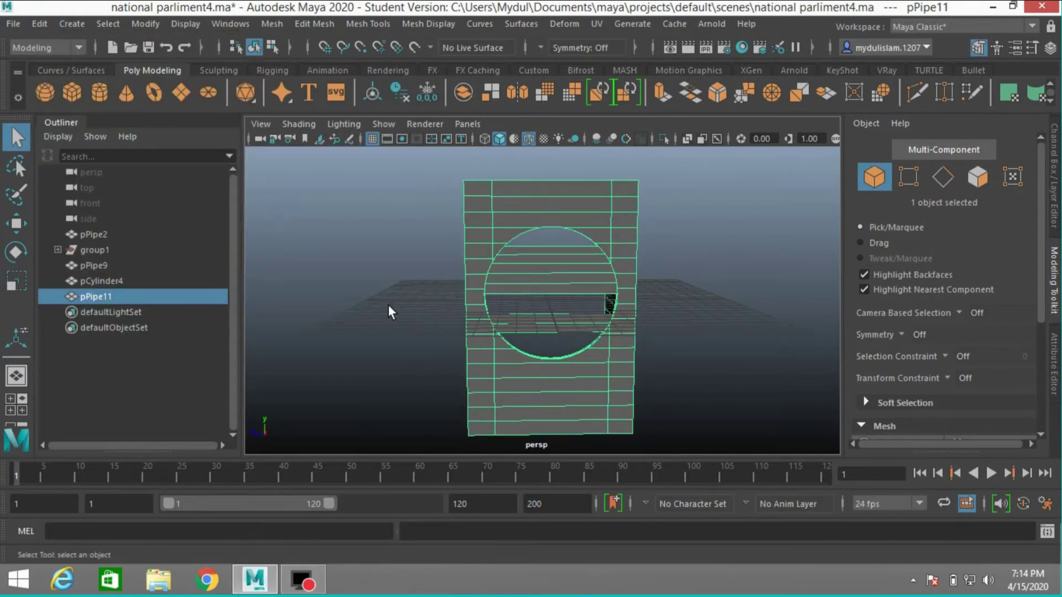
Step: Create a polygon pipe primitive and set its radius to 3
{"action": "left_click_drag", "start_coordinate": [416, 314], "coordinate": [463, 330], "text": "alt"}
{"action": "scroll", "coordinate": [492, 316], "scroll_direction": "down", "scroll_amount": 3}
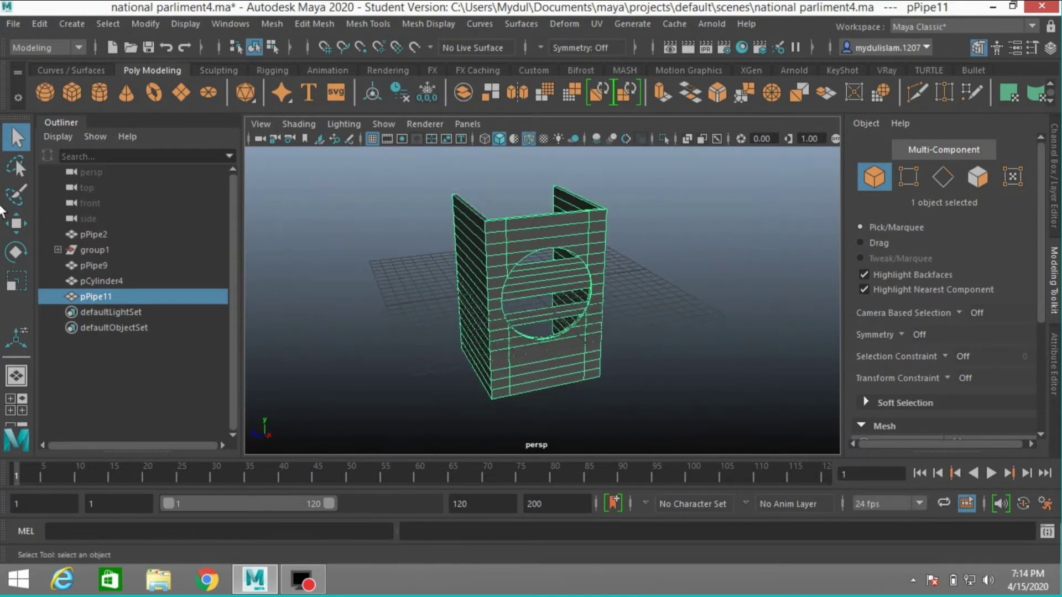
{"action": "left_click", "coordinate": [58, 25]}
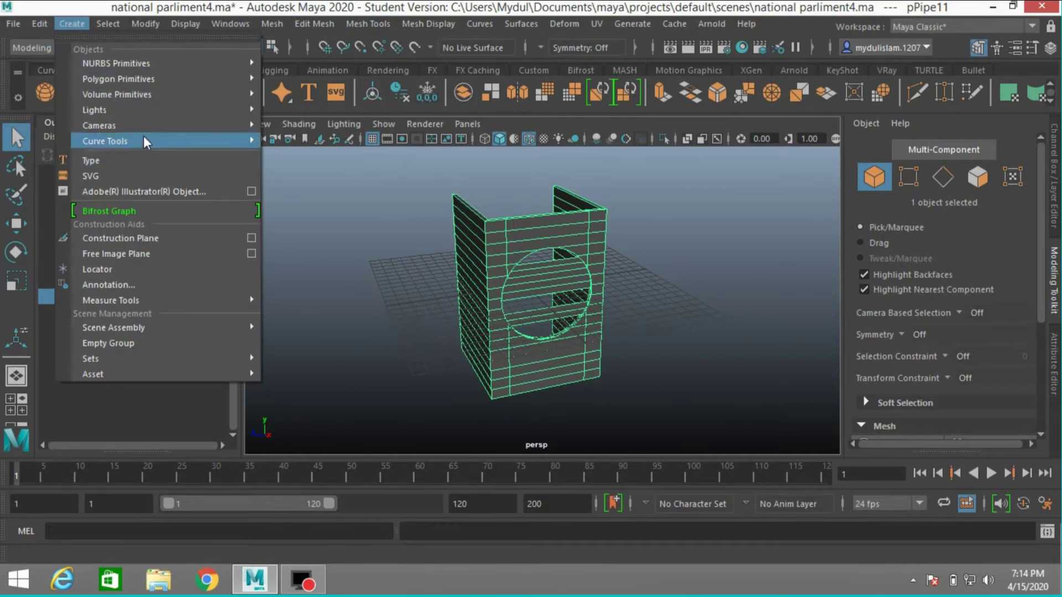
{"action": "mouse_move", "coordinate": [172, 82]}
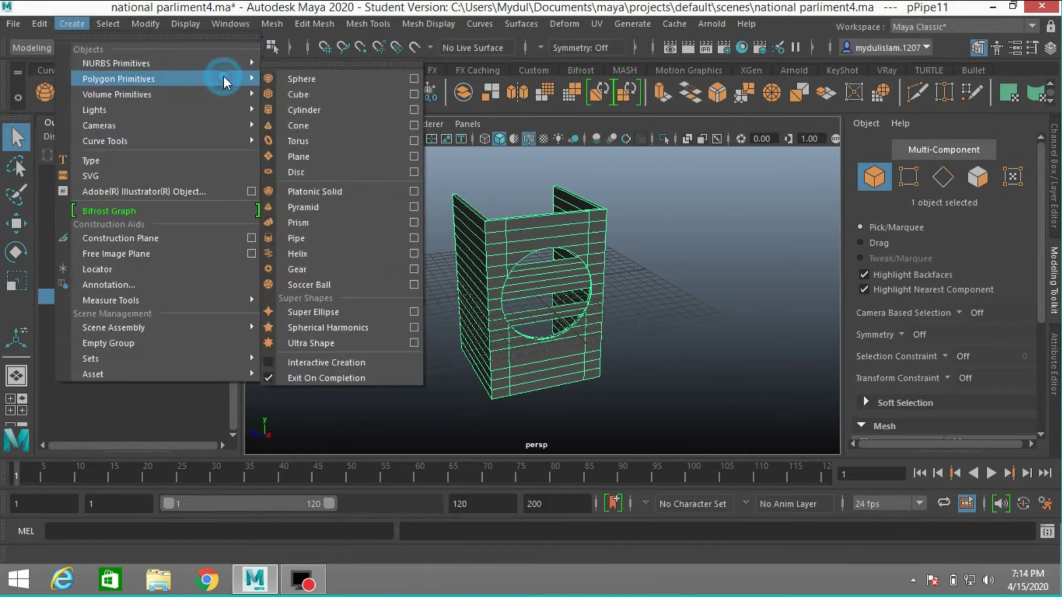
{"action": "left_click", "coordinate": [329, 238]}
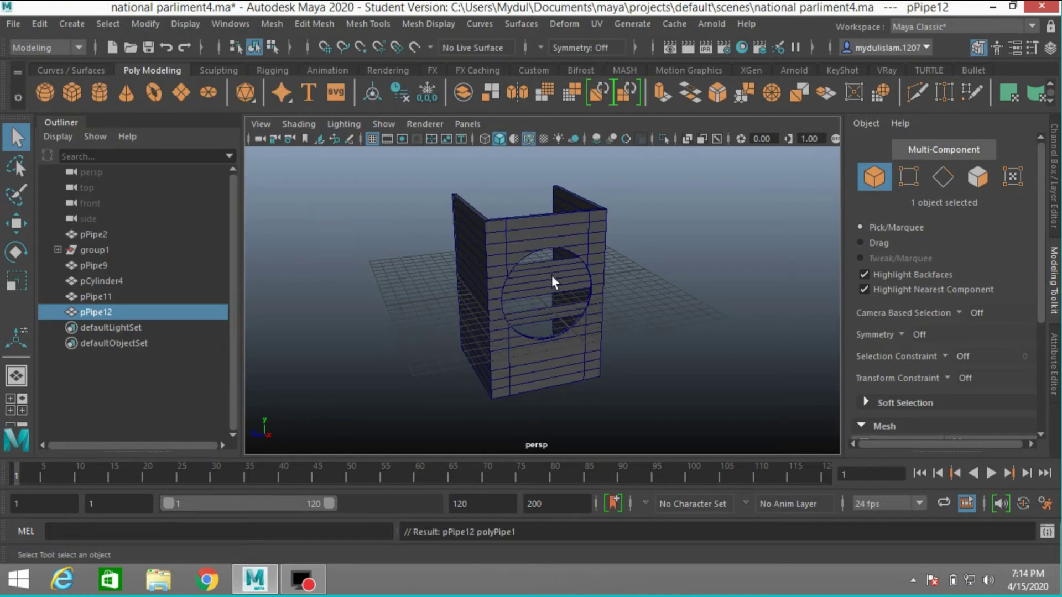
{"action": "left_click", "coordinate": [1054, 177]}
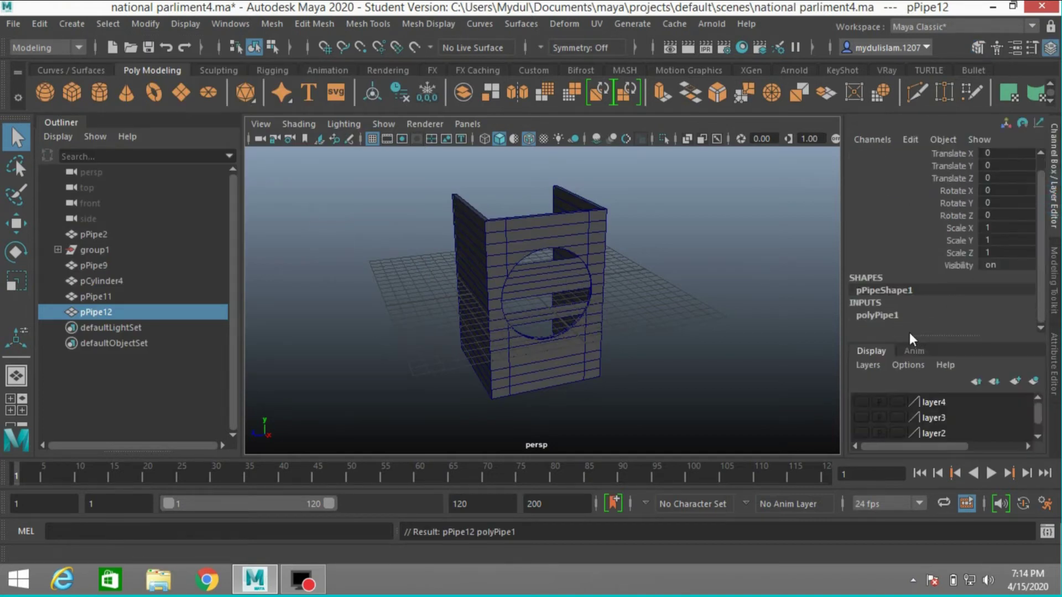
{"action": "left_click", "coordinate": [873, 316]}
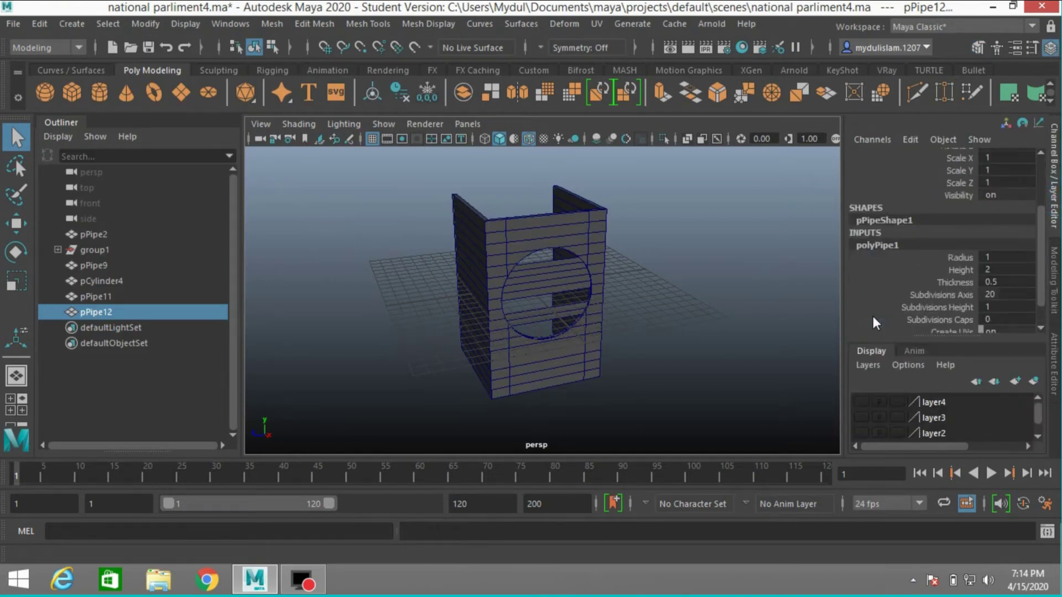
{"action": "double_click", "coordinate": [990, 257]}
{"action": "key", "text": "Return"}
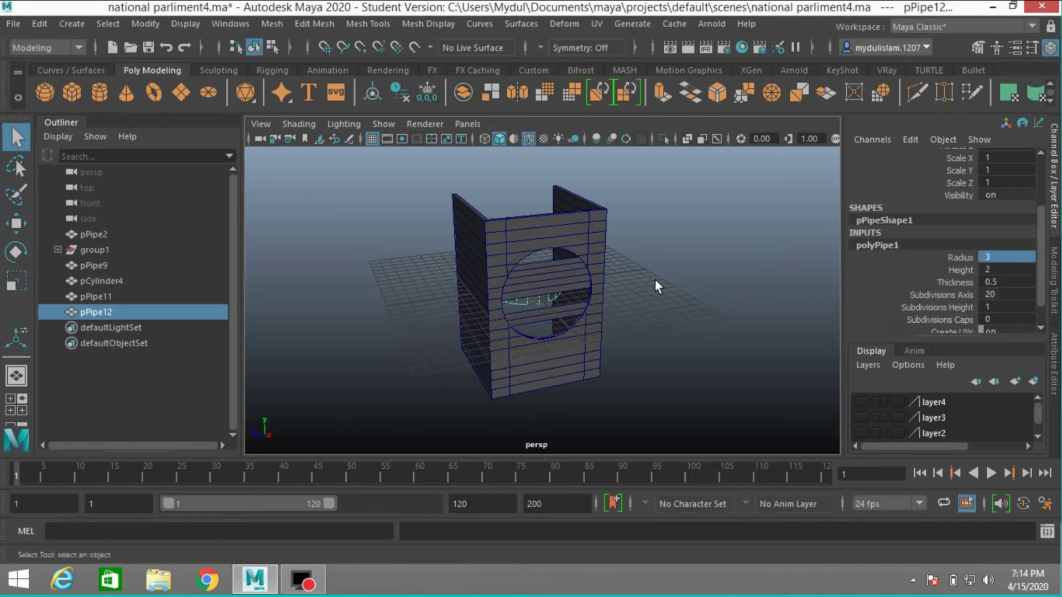
Step: Move the new pipe in plan to about X -3.8, Z -3.5, overlapping the free end of one side wall
{"action": "left_click_drag", "start_coordinate": [672, 277], "coordinate": [586, 386], "text": "alt"}
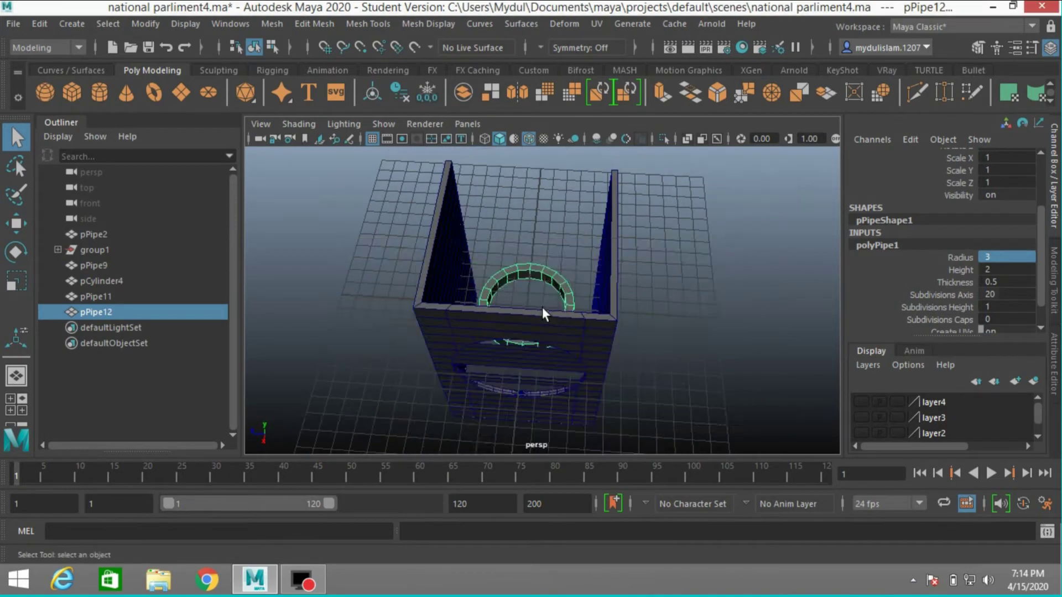
{"action": "key", "text": "space"}
{"action": "key", "text": "space"}
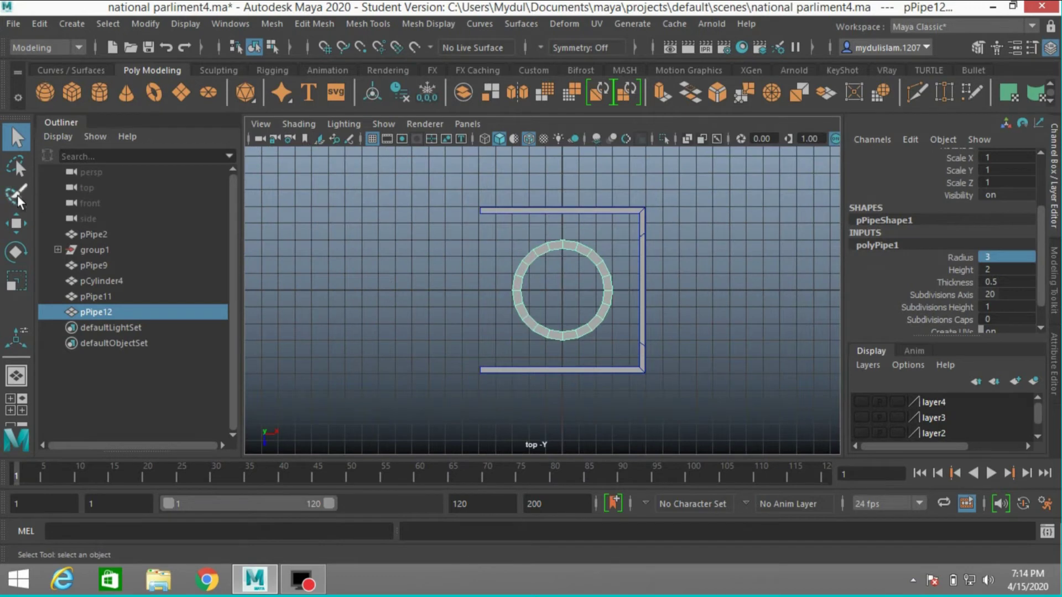
{"action": "left_click", "coordinate": [16, 224]}
{"action": "left_click_drag", "start_coordinate": [633, 287], "coordinate": [575, 292]}
{"action": "left_click_drag", "start_coordinate": [490, 374], "coordinate": [489, 318]}
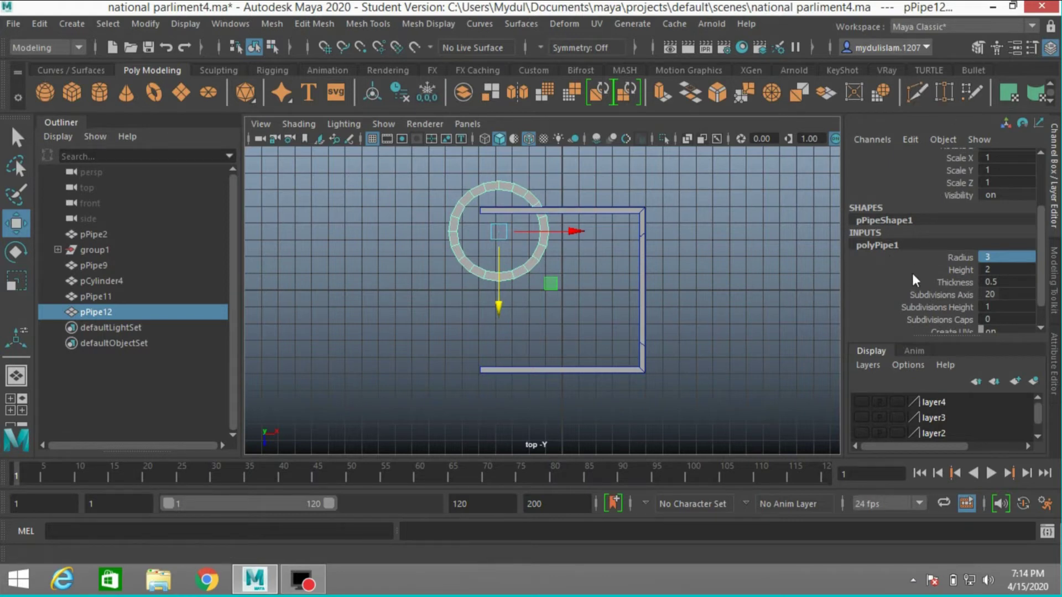
Step: Increase the pipe's Subdivisions Axis to 31 for a smoother ring
{"action": "left_click", "coordinate": [939, 295]}
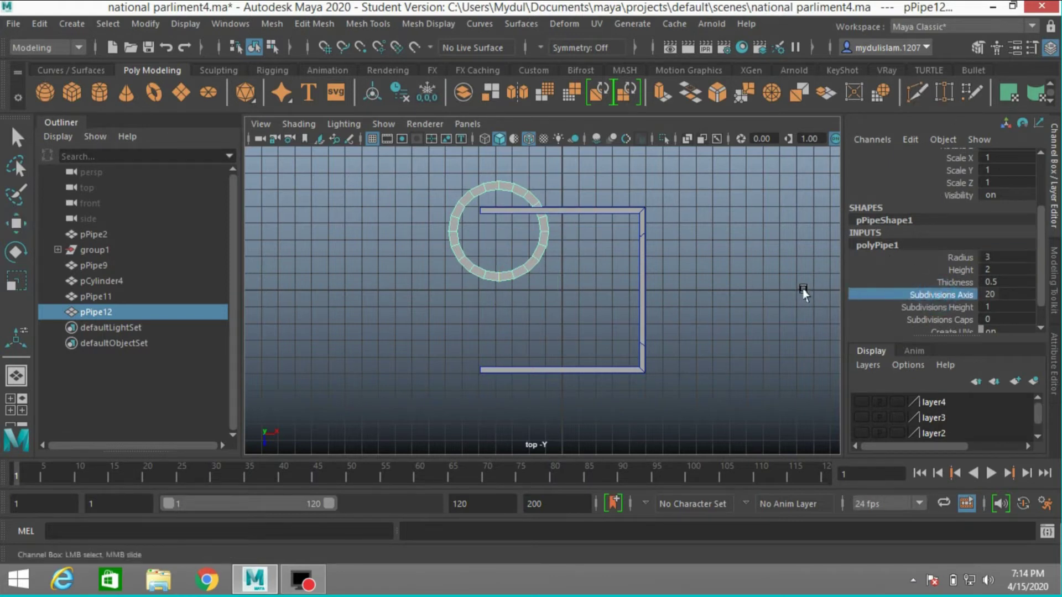
{"action": "middle_click_drag", "start_coordinate": [806, 288], "coordinate": [889, 305]}
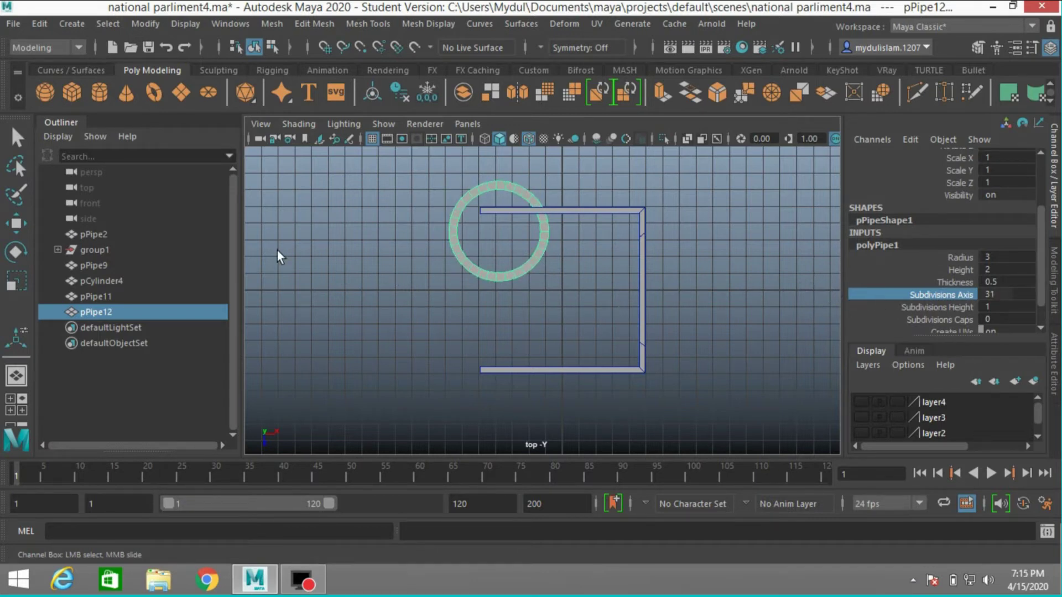
{"action": "key", "text": "w"}
Step: Delete the half of the pipe's faces facing the wall with the circular opening, leaving a half ring
{"action": "left_click", "coordinate": [977, 49]}
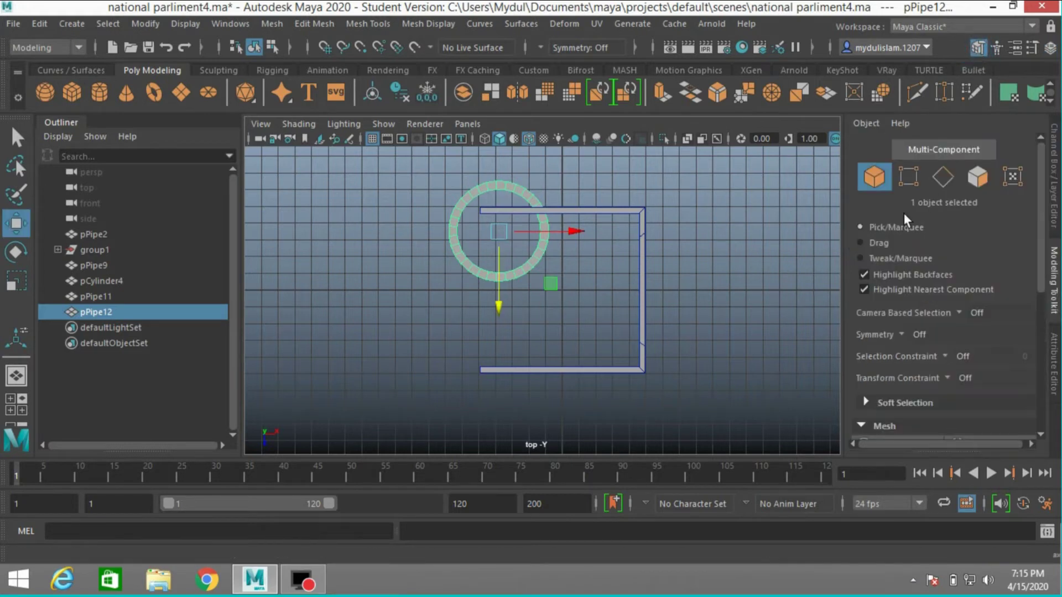
{"action": "left_click", "coordinate": [977, 179]}
{"action": "left_click_drag", "start_coordinate": [589, 334], "coordinate": [500, 166]}
{"action": "key", "text": "Delete"}
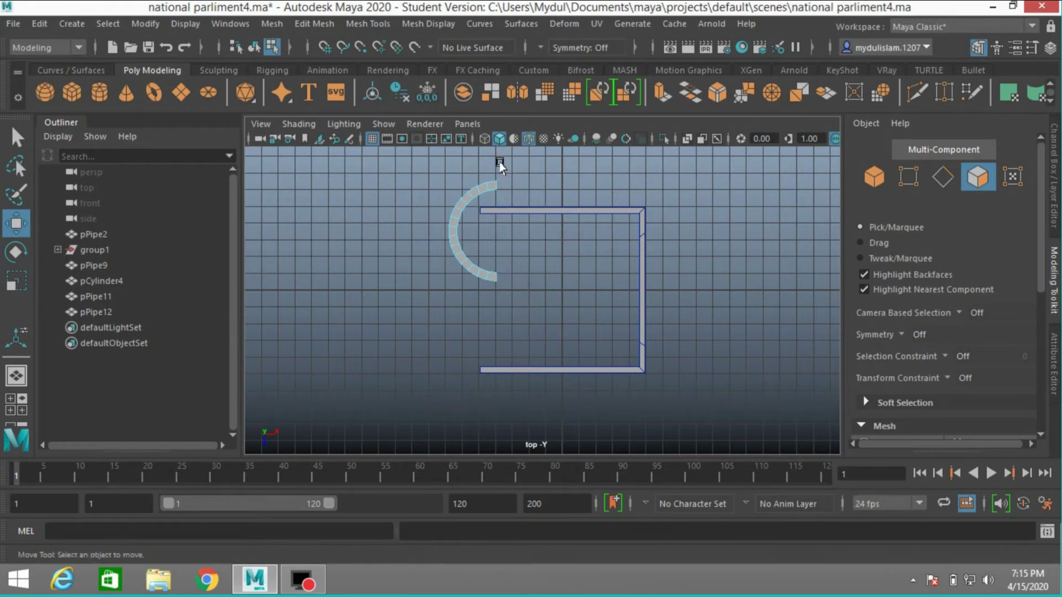
{"action": "left_click", "coordinate": [17, 138]}
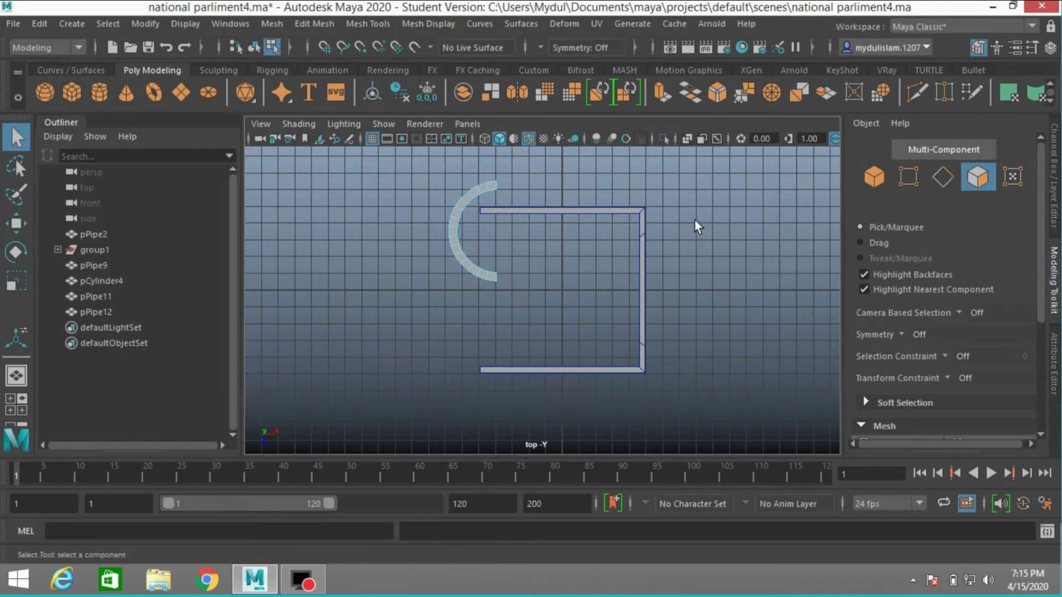
Step: Select the border edges at the half ring's outer open end and cap it with Fill Hole
{"action": "key", "text": "space"}
{"action": "key", "text": "space"}
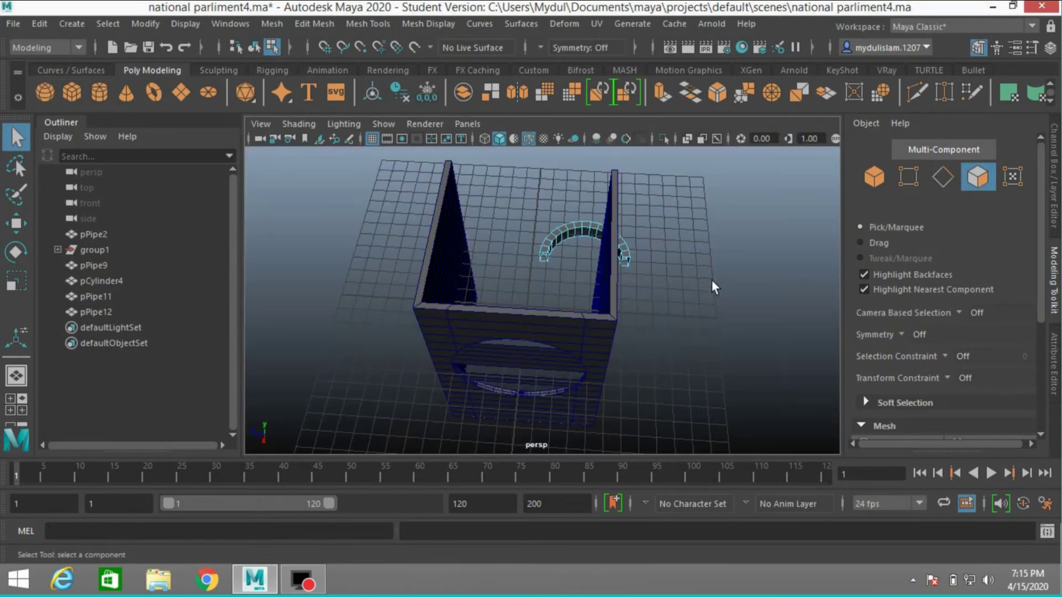
{"action": "left_click_drag", "start_coordinate": [699, 276], "coordinate": [646, 233], "text": "alt"}
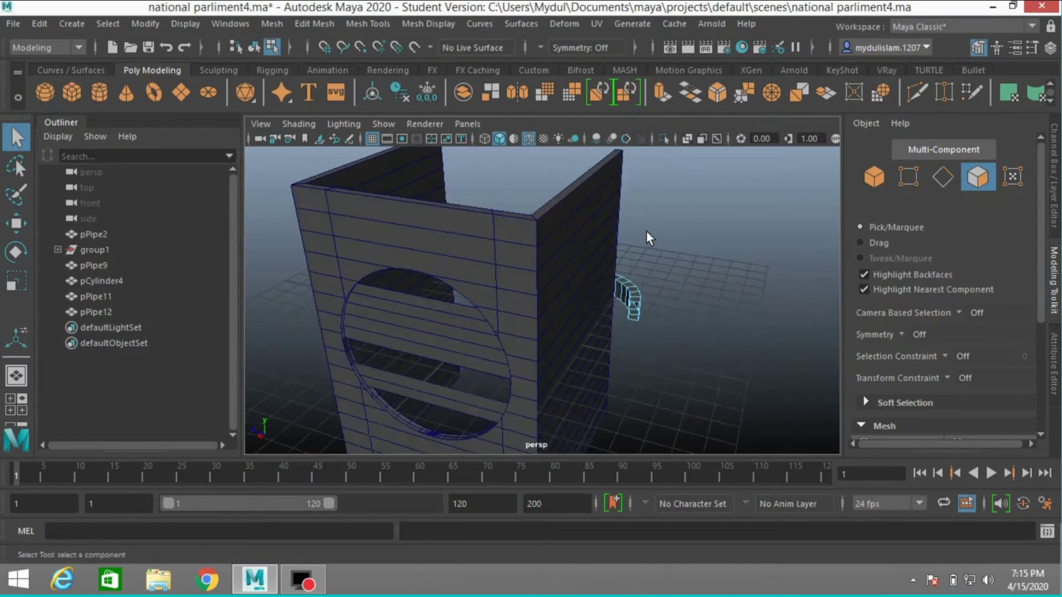
{"action": "scroll", "coordinate": [634, 224], "scroll_direction": "up", "scroll_amount": 3}
{"action": "left_click", "coordinate": [941, 176]}
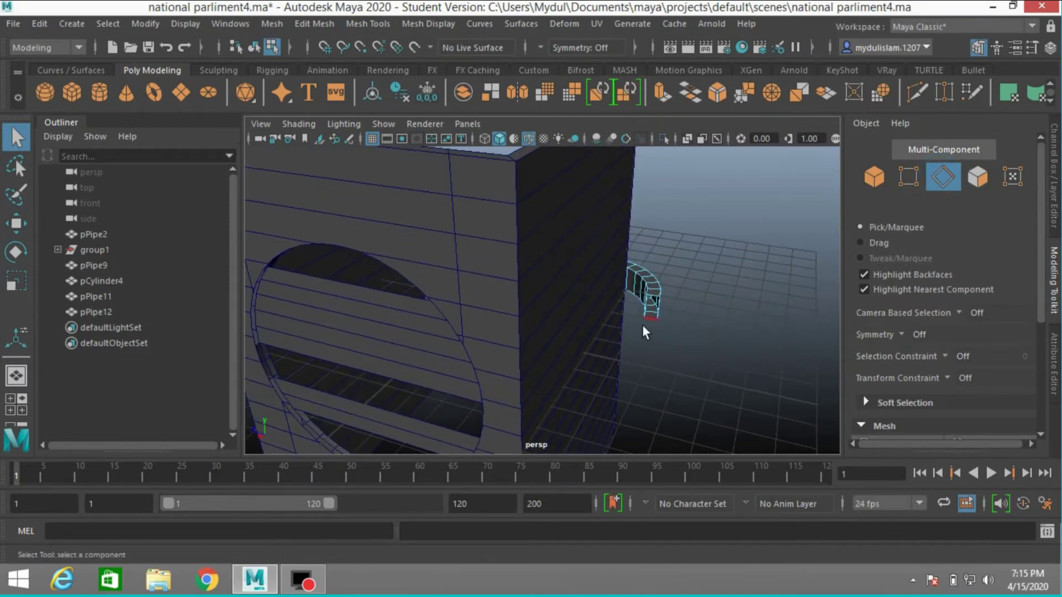
{"action": "double_click", "coordinate": [649, 330]}
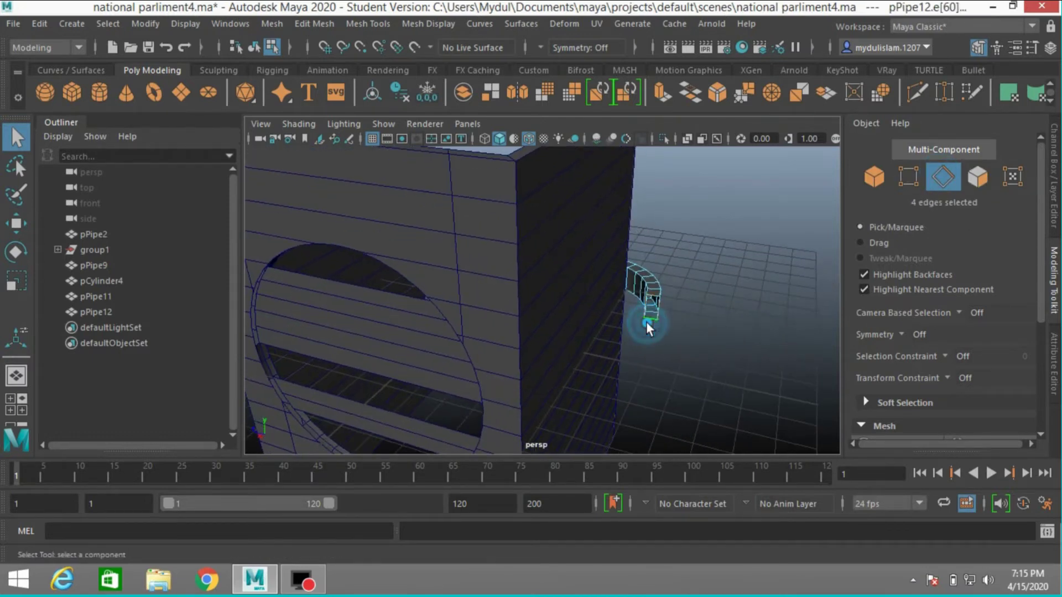
{"action": "left_click", "coordinate": [266, 25]}
{"action": "left_click", "coordinate": [305, 123]}
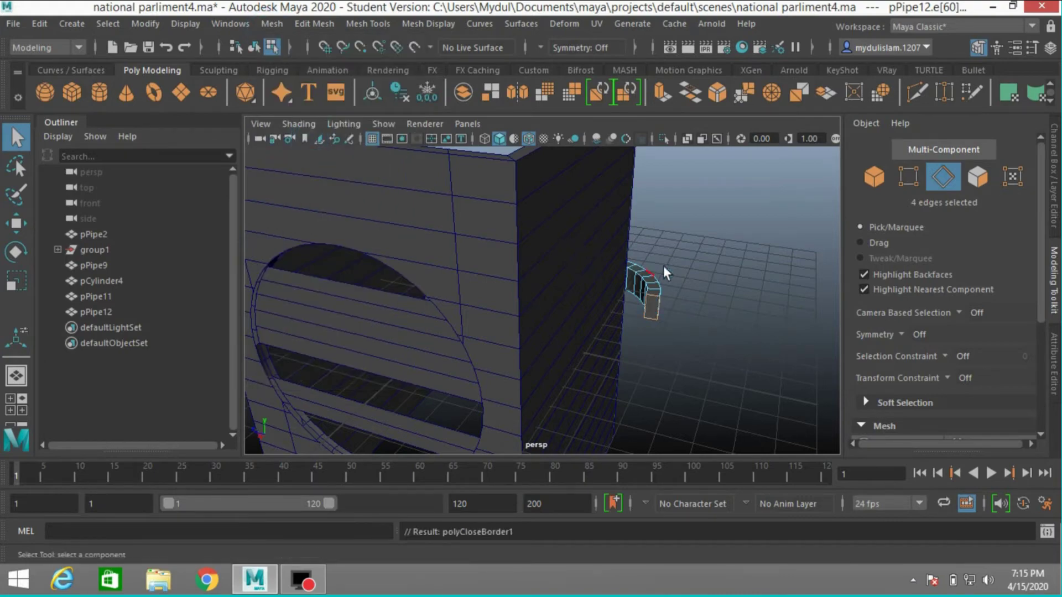
Step: Cap the half ring's other open end with Fill Hole and return to whole-object selection
{"action": "mouse_move", "coordinate": [686, 291]}
{"action": "left_mouse_down", "text": "alt"}
{"action": "mouse_move", "coordinate": [479, 301]}
{"action": "mouse_move", "coordinate": [372, 284]}
{"action": "mouse_move", "coordinate": [446, 310]}
{"action": "mouse_move", "coordinate": [379, 316]}
{"action": "mouse_move", "coordinate": [415, 304]}
{"action": "mouse_move", "coordinate": [380, 301]}
{"action": "mouse_move", "coordinate": [382, 291]}
{"action": "mouse_move", "coordinate": [449, 273]}
{"action": "mouse_move", "coordinate": [416, 270]}
{"action": "left_mouse_up", "text": "alt"}
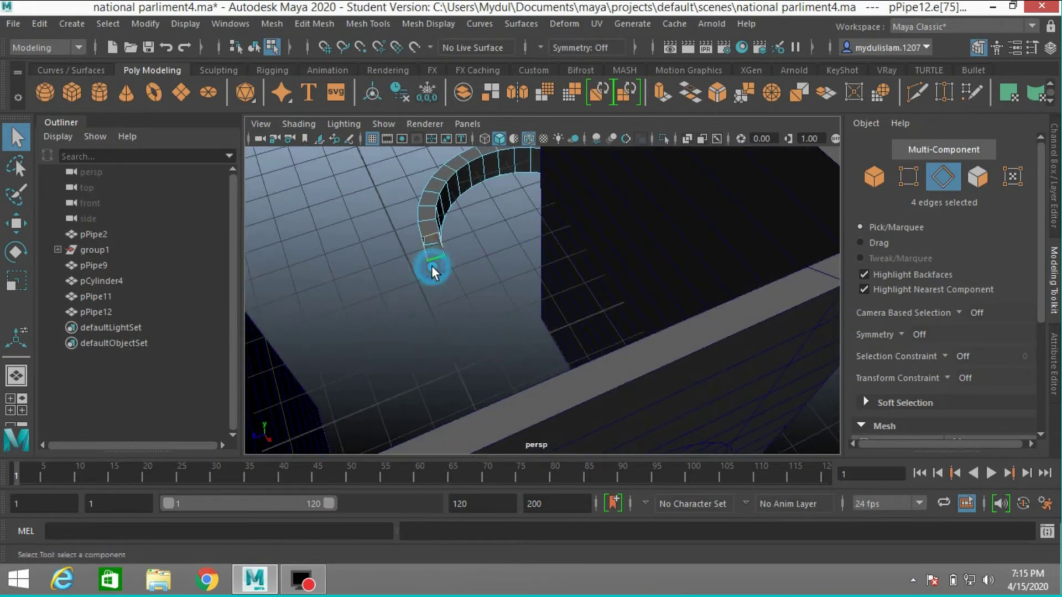
{"action": "left_click", "coordinate": [271, 28]}
{"action": "left_click", "coordinate": [291, 137]}
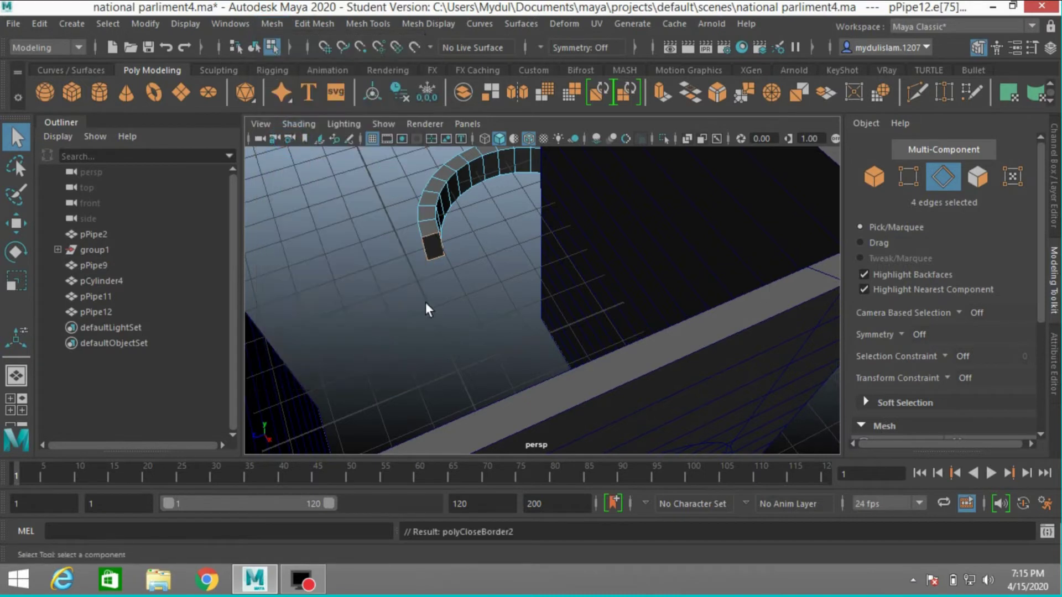
{"action": "left_click_drag", "start_coordinate": [425, 302], "coordinate": [472, 287], "text": "alt"}
{"action": "left_click", "coordinate": [875, 178]}
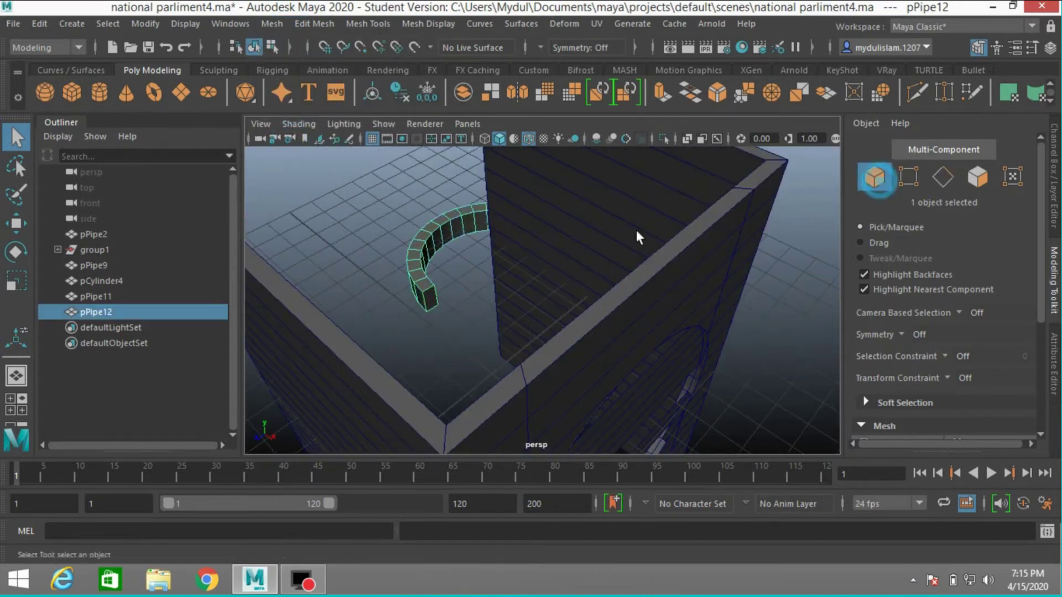
Step: Raise the half ring to about Y 7 so its top is flush with the top of the walls
{"action": "scroll", "coordinate": [547, 247], "scroll_direction": "down", "scroll_amount": 5}
{"action": "key", "text": "space"}
{"action": "key", "text": "space"}
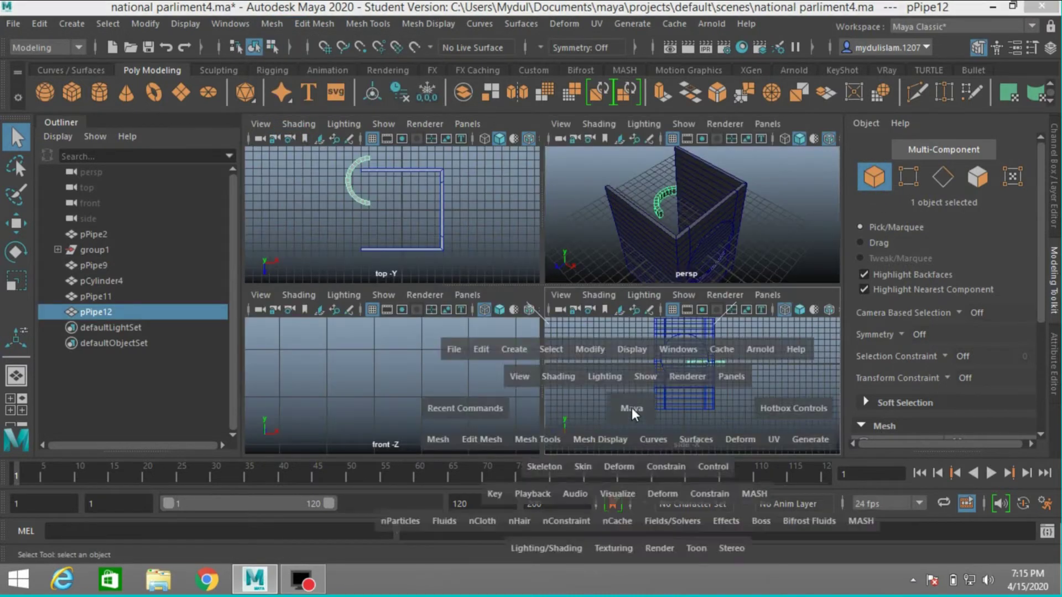
{"action": "left_click", "coordinate": [19, 225]}
{"action": "left_click_drag", "start_coordinate": [570, 210], "coordinate": [580, 121]}
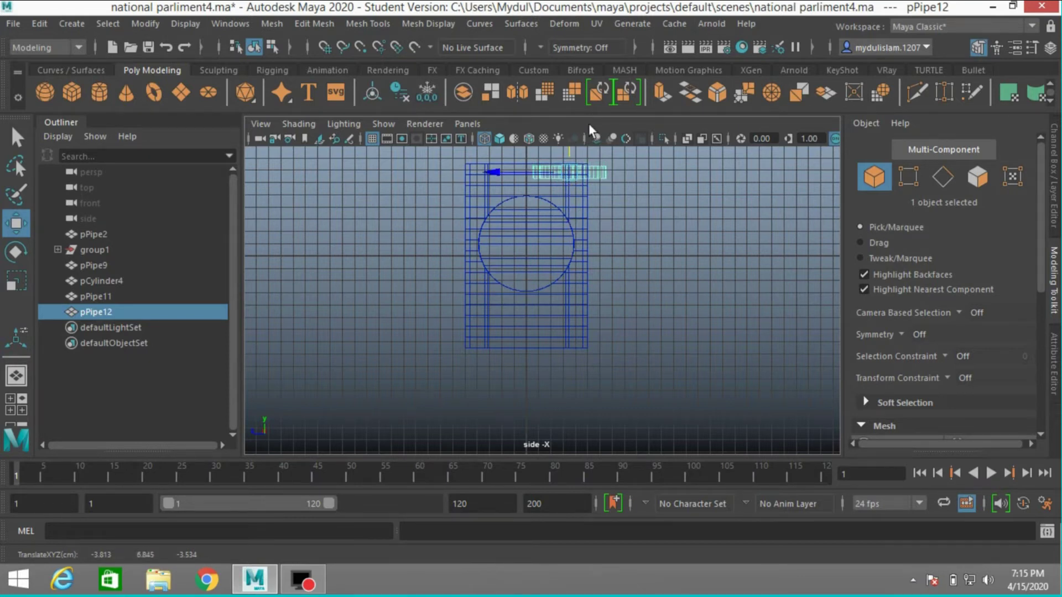
{"action": "key", "text": "f"}
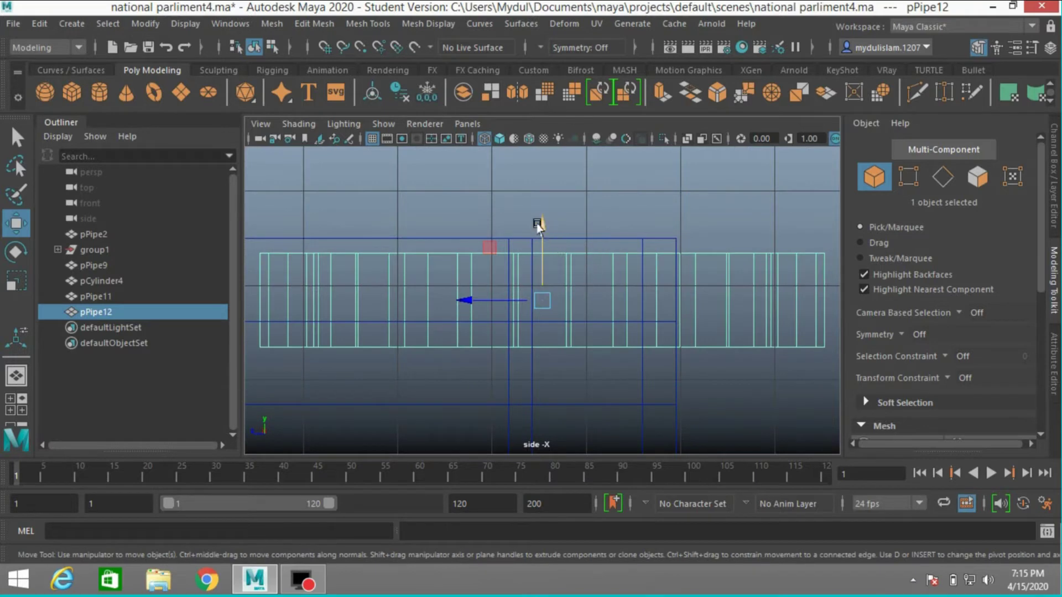
{"action": "left_click_drag", "start_coordinate": [536, 223], "coordinate": [537, 211]}
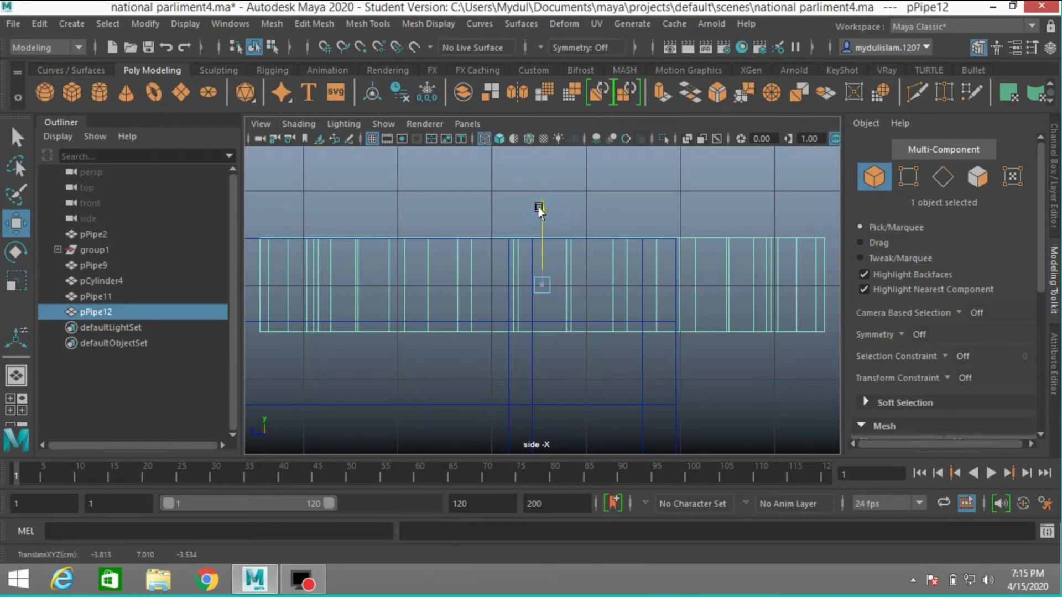
{"action": "left_click_drag", "start_coordinate": [539, 207], "coordinate": [539, 213]}
Step: Extrude the inner side face of the half ring's inner end segment across its open side toward the side wall
{"action": "key", "text": "space"}
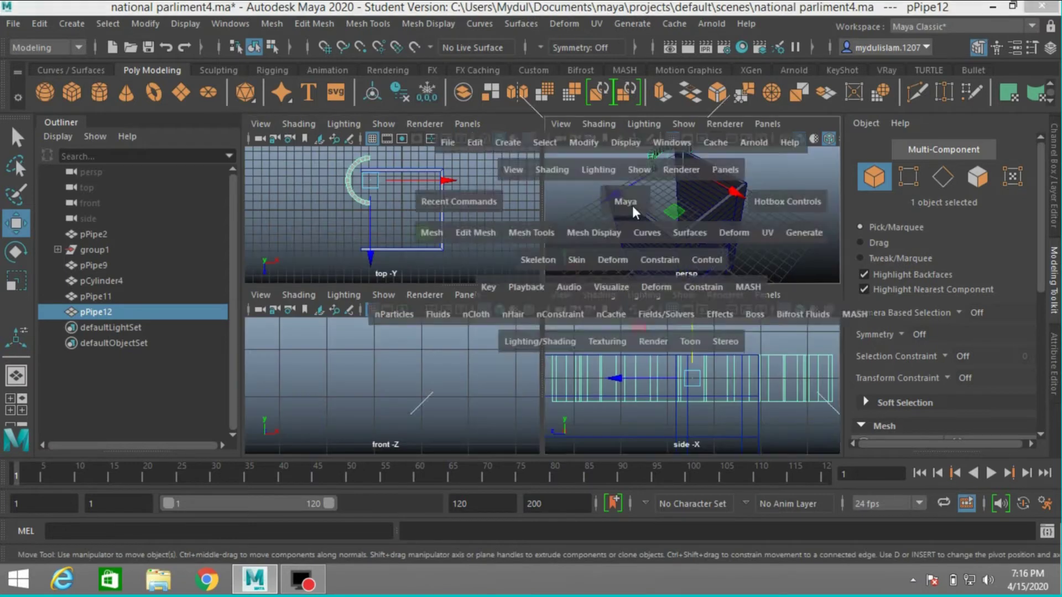
{"action": "key", "text": "space"}
{"action": "left_click_drag", "start_coordinate": [573, 320], "coordinate": [582, 412], "text": "alt"}
{"action": "scroll", "coordinate": [575, 405], "scroll_direction": "up", "scroll_amount": 3}
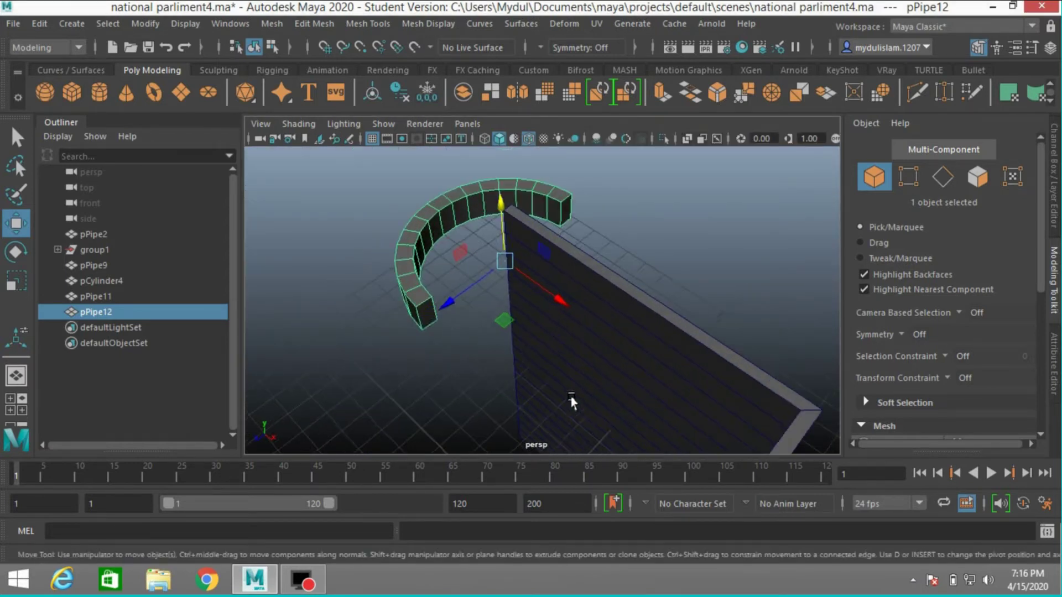
{"action": "middle_click_drag", "start_coordinate": [571, 400], "coordinate": [590, 410], "text": "alt"}
{"action": "left_click_drag", "start_coordinate": [586, 398], "coordinate": [516, 414], "text": "alt"}
{"action": "left_click", "coordinate": [977, 177]}
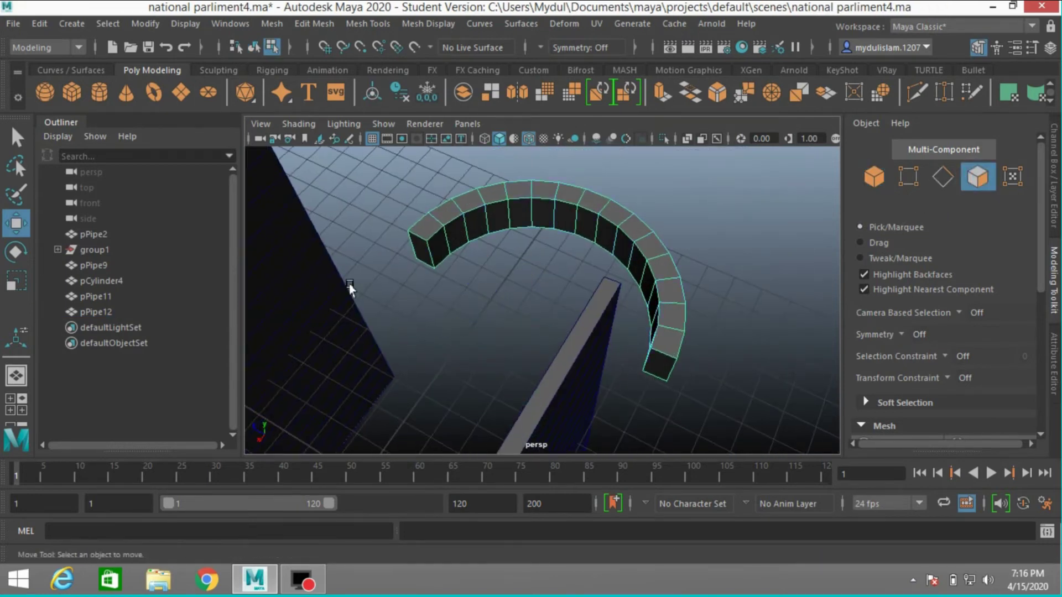
{"action": "left_click", "coordinate": [448, 263]}
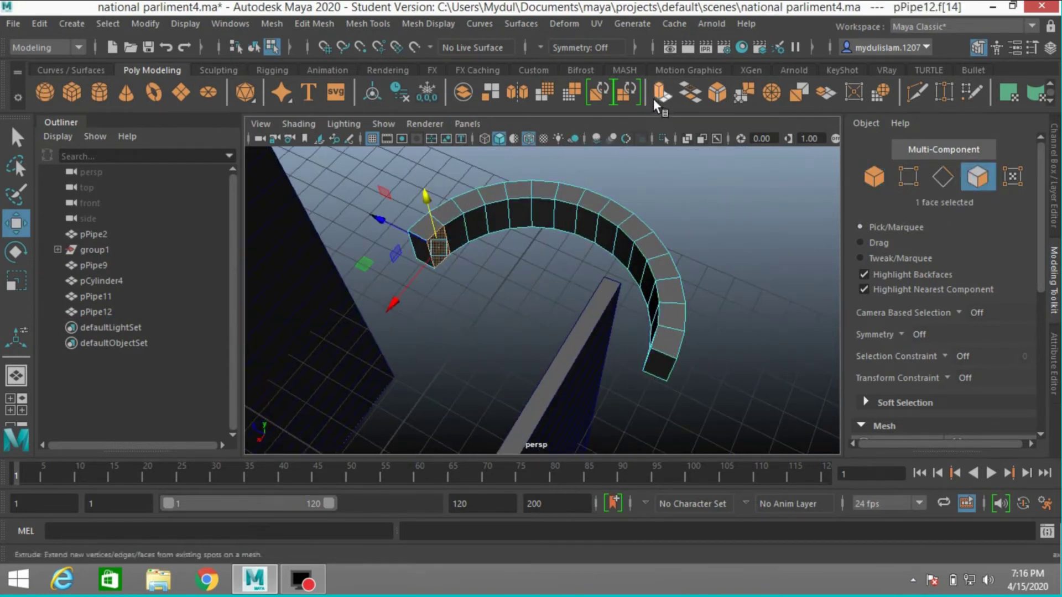
{"action": "key", "text": "ctrl+e"}
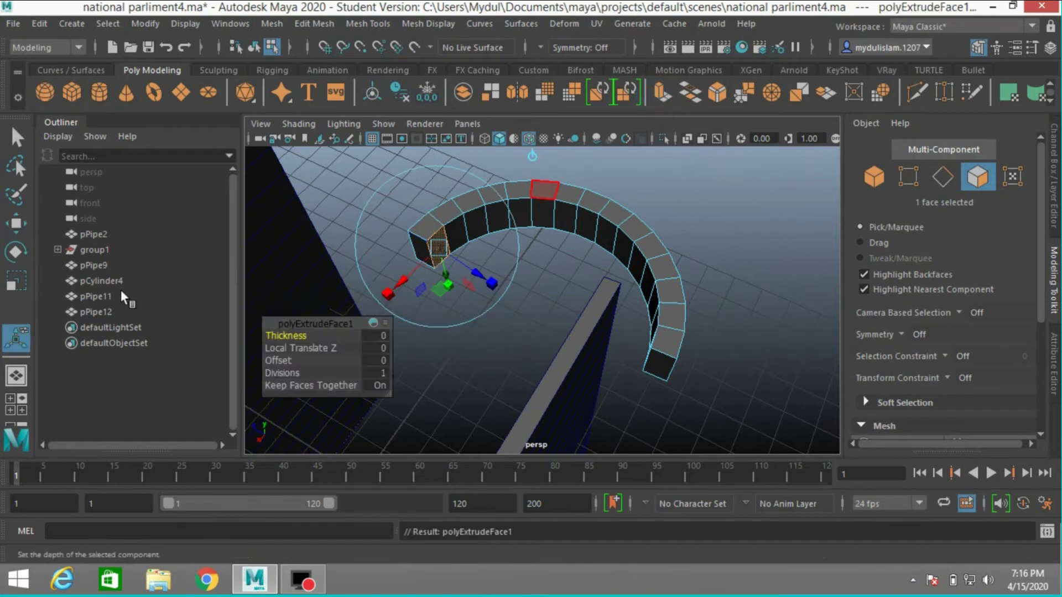
{"action": "left_click", "coordinate": [16, 223]}
{"action": "left_click_drag", "start_coordinate": [370, 222], "coordinate": [472, 297]}
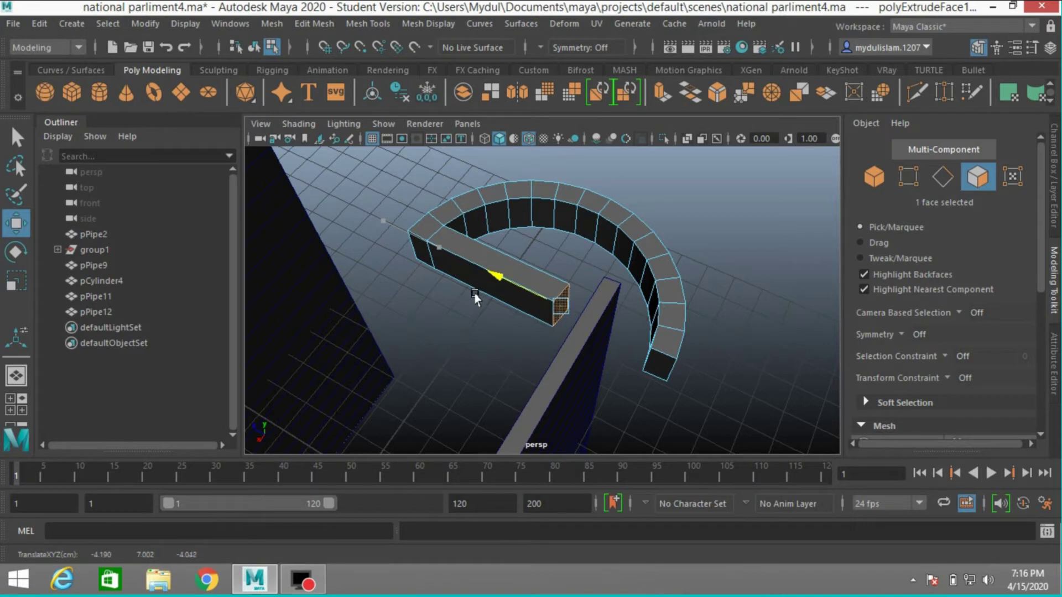
Step: Move the extruded bar's end face farther along Z so the bar reaches closer to the side wall
{"action": "left_click_drag", "start_coordinate": [470, 382], "coordinate": [562, 301], "text": "alt"}
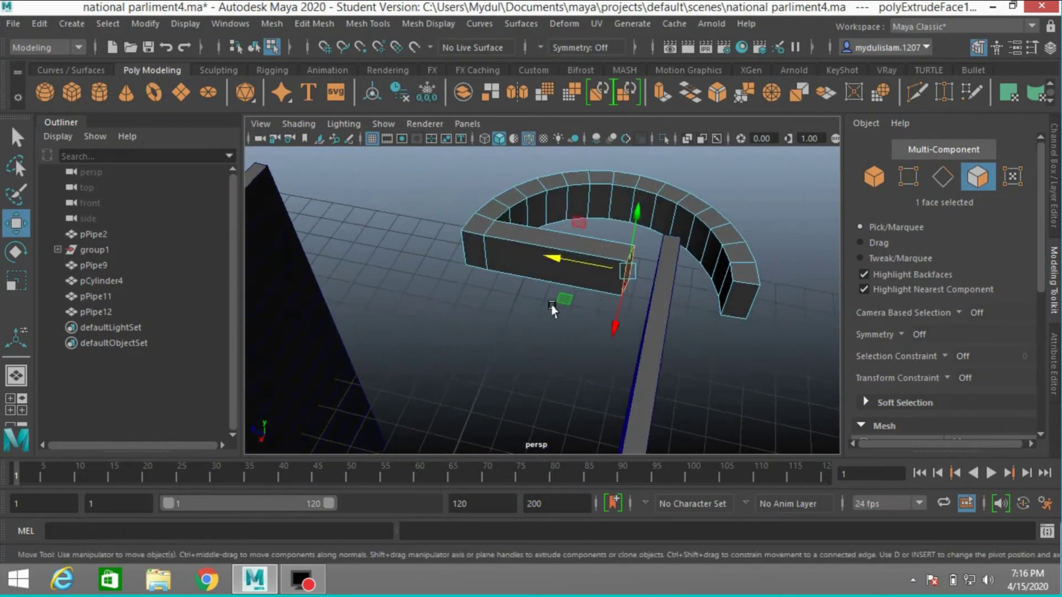
{"action": "left_click", "coordinate": [555, 260]}
{"action": "left_click_drag", "start_coordinate": [554, 265], "coordinate": [565, 272]}
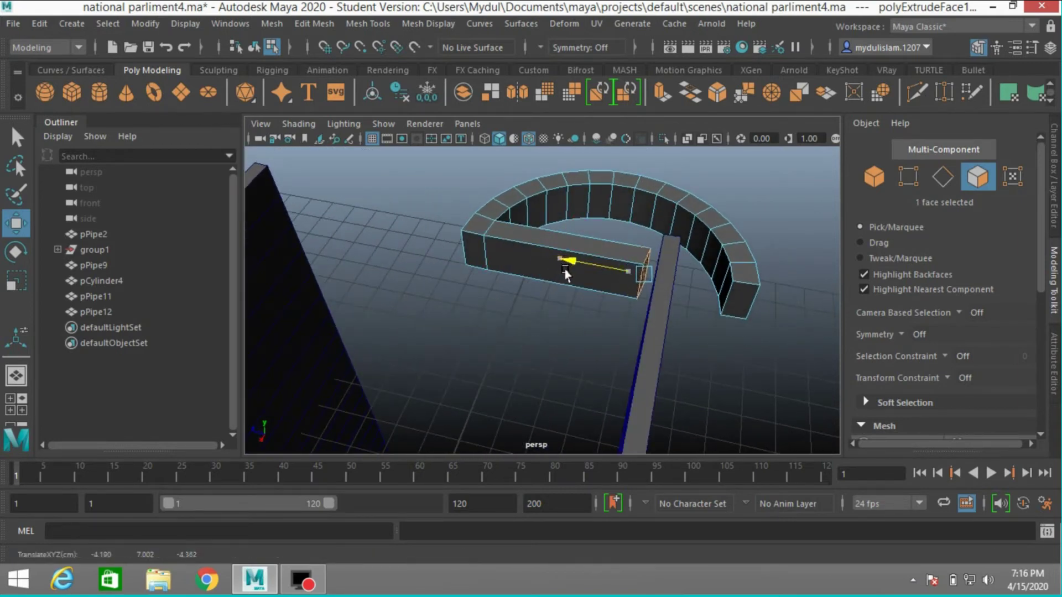
{"action": "left_click_drag", "start_coordinate": [505, 348], "coordinate": [496, 347], "text": "alt"}
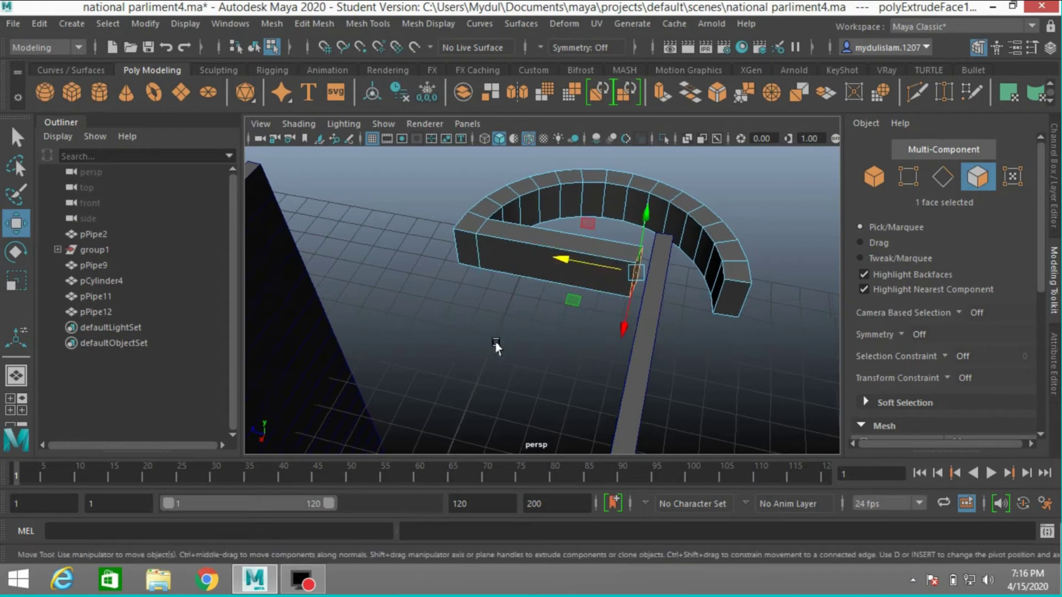
Step: Insert an edge loop across the bar near its free end and leave the Insert Edge Loop tool
{"action": "left_click", "coordinate": [352, 24]}
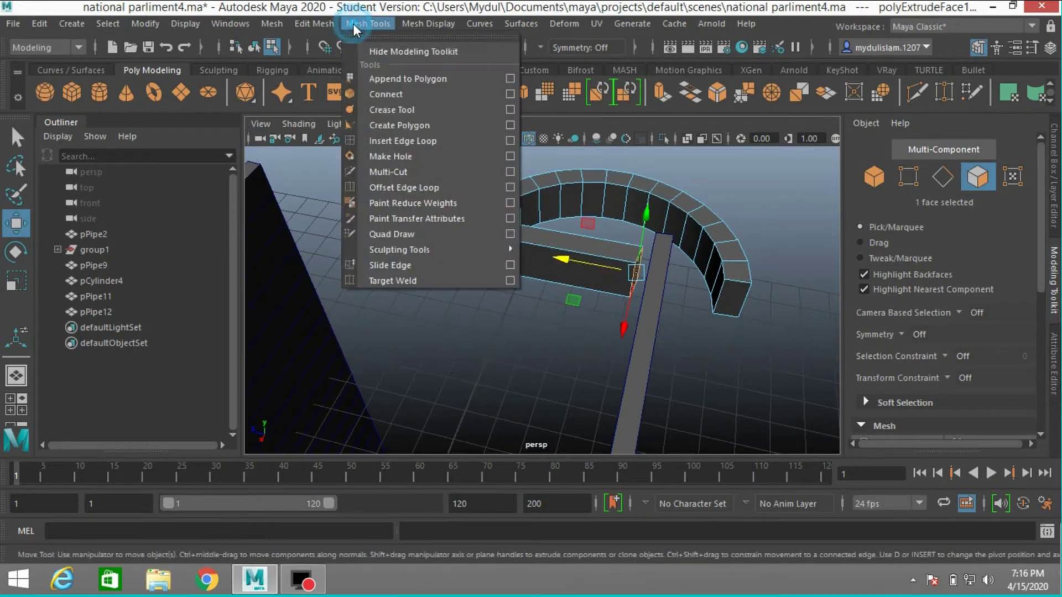
{"action": "left_click", "coordinate": [406, 140]}
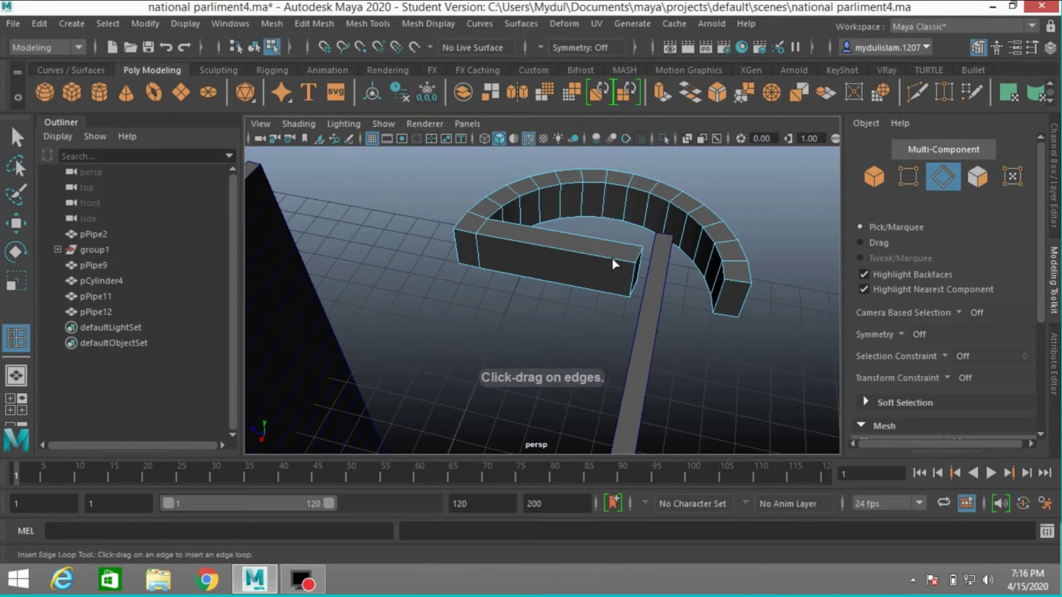
{"action": "left_click_drag", "start_coordinate": [612, 258], "coordinate": [613, 257]}
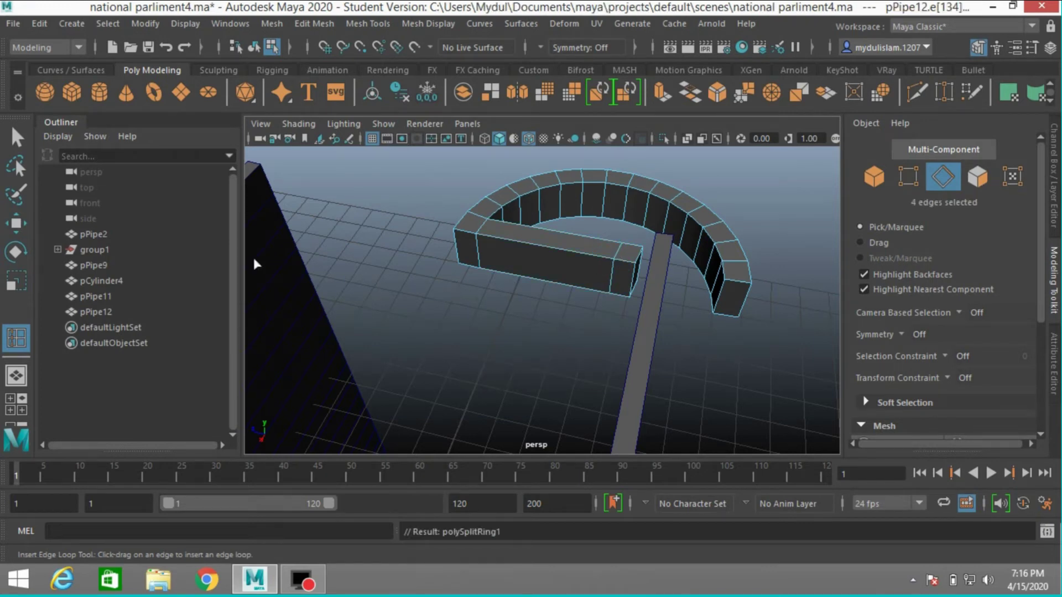
{"action": "key", "text": "q"}
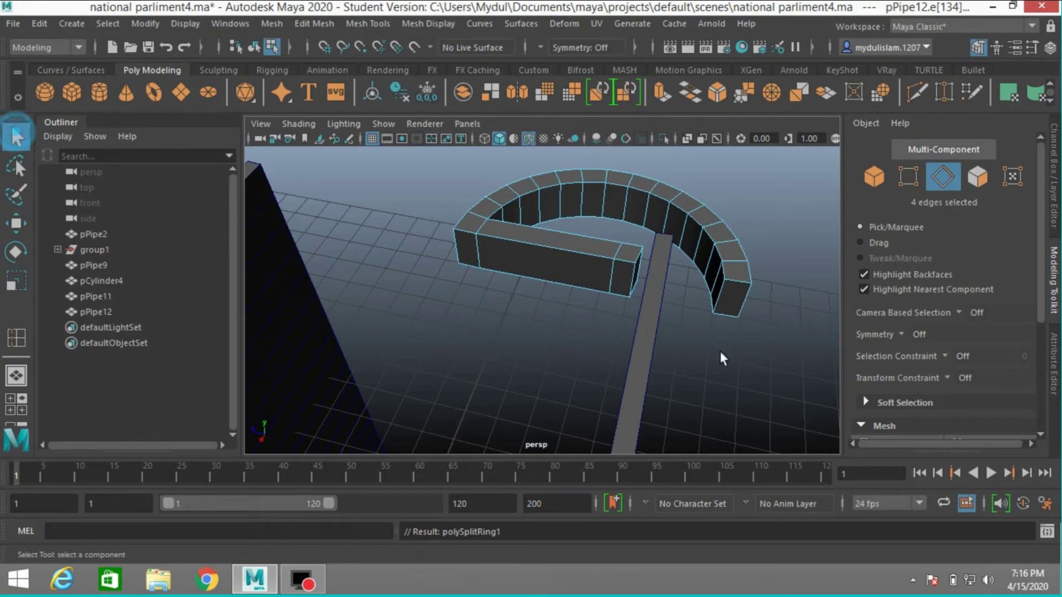
Step: Try to extrude the small side face at the bar's free end along the side wall, and undo the extrusion
{"action": "left_click", "coordinate": [982, 177]}
{"action": "left_click", "coordinate": [622, 288]}
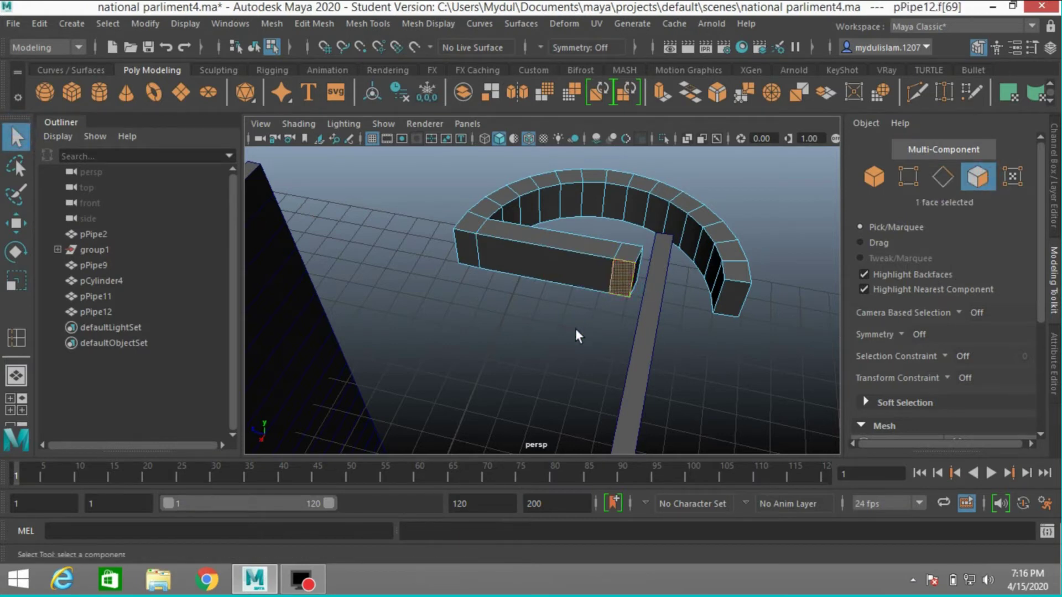
{"action": "left_click", "coordinate": [665, 91]}
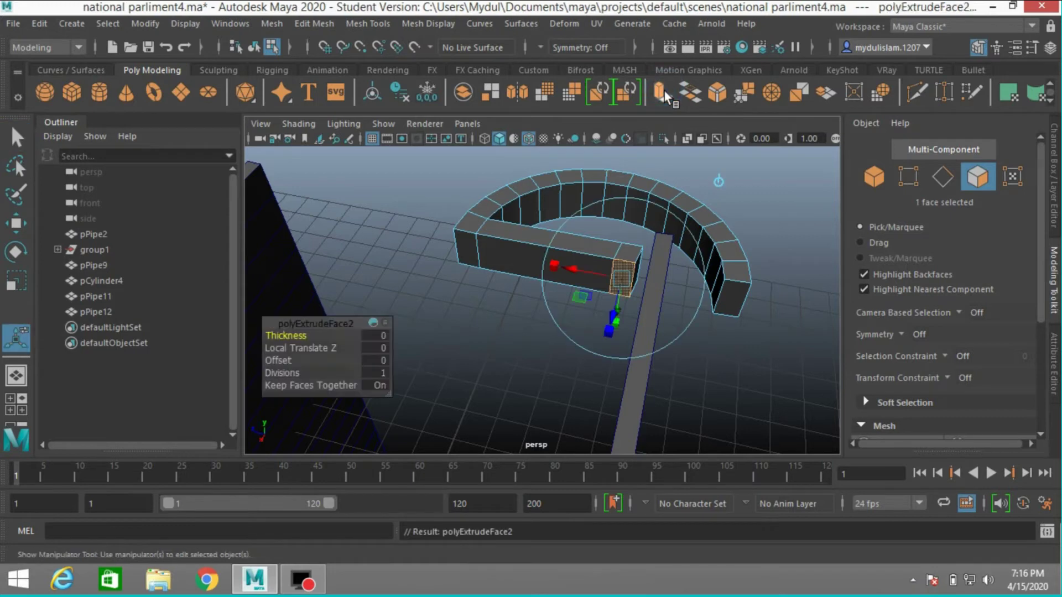
{"action": "left_click", "coordinate": [12, 226]}
{"action": "left_click_drag", "start_coordinate": [603, 338], "coordinate": [599, 351]}
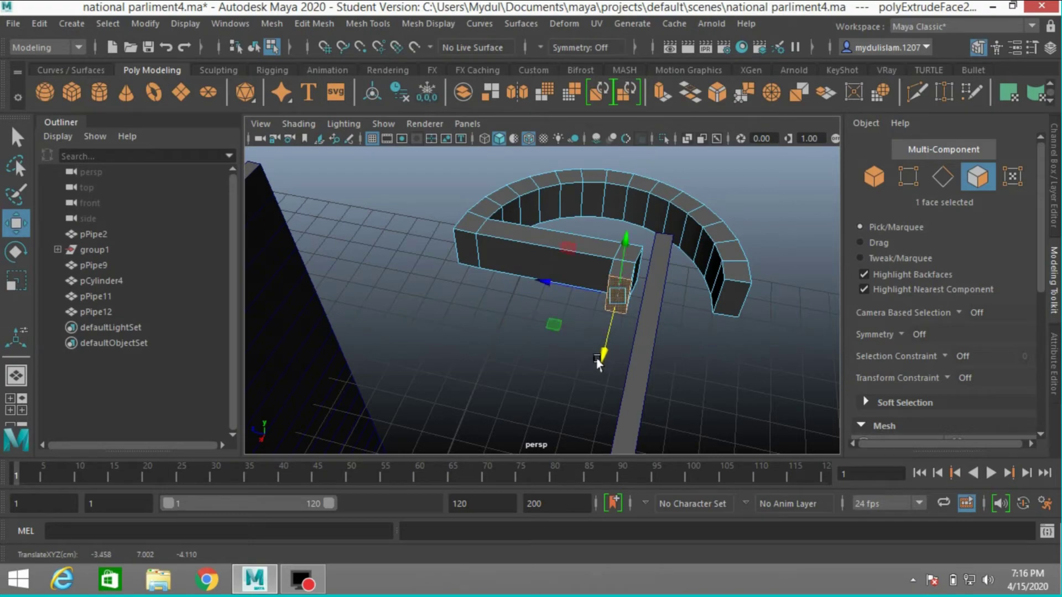
{"action": "left_click_drag", "start_coordinate": [734, 416], "coordinate": [482, 393], "text": "alt"}
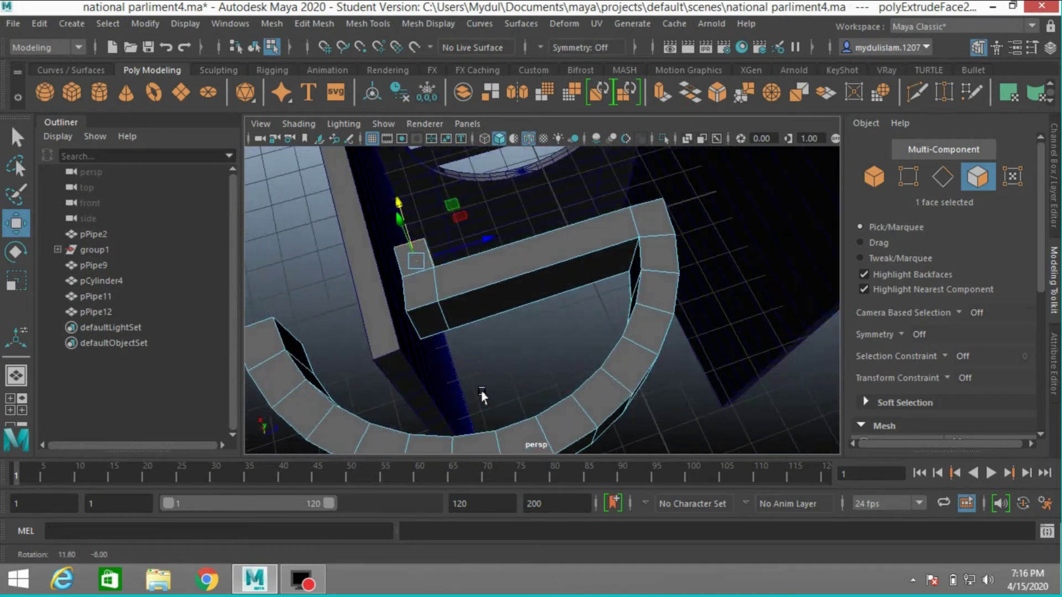
{"action": "key", "text": "ctrl+z"}
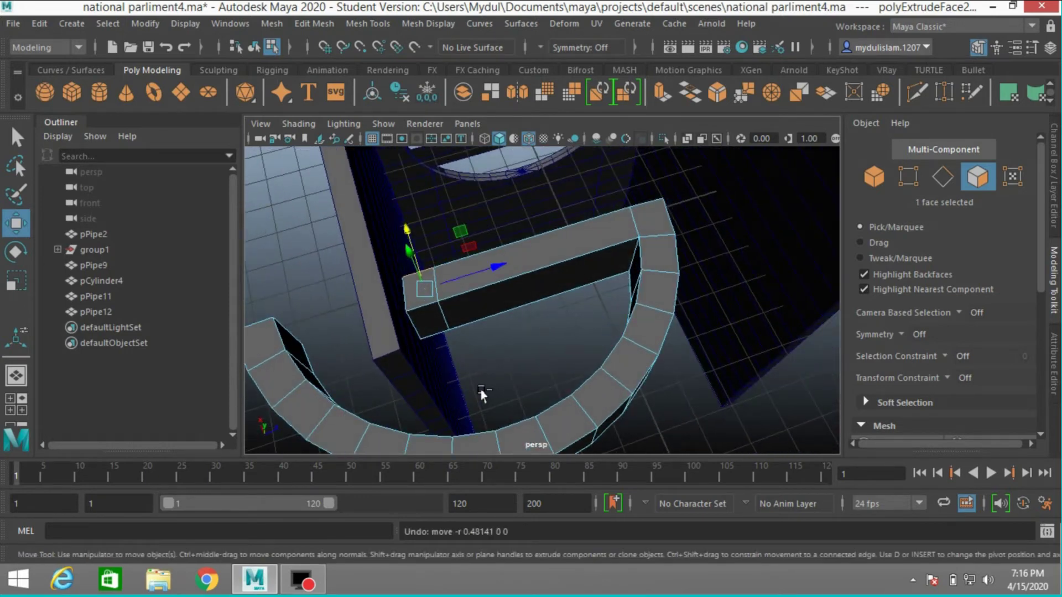
{"action": "key", "text": "ctrl+z"}
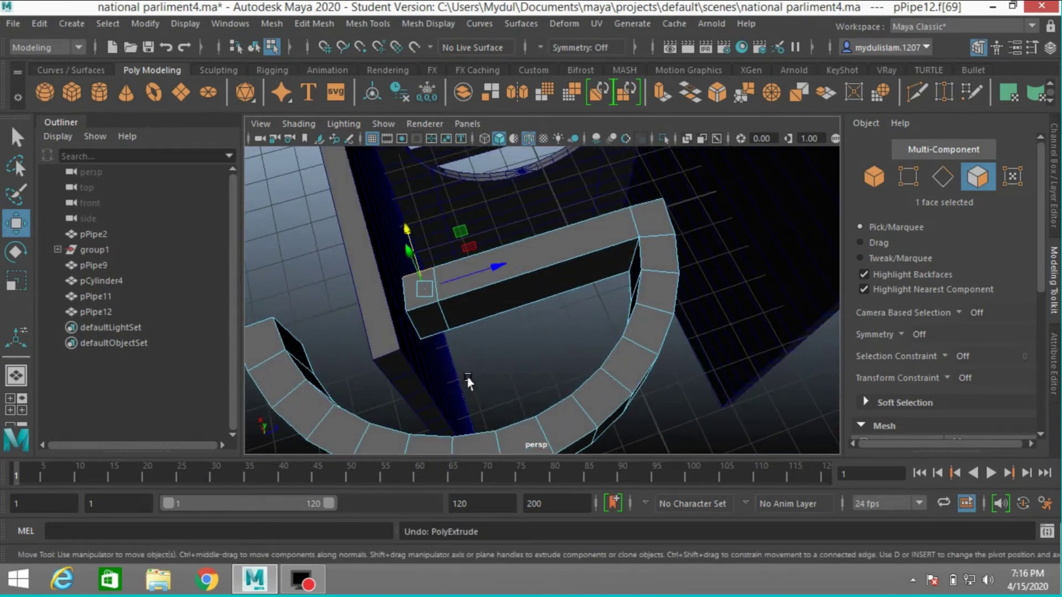
Step: Scale the inserted edge loop along Z to straighten it, and try the same on the vertical edge at the bar's end corner
{"action": "left_click", "coordinate": [939, 179]}
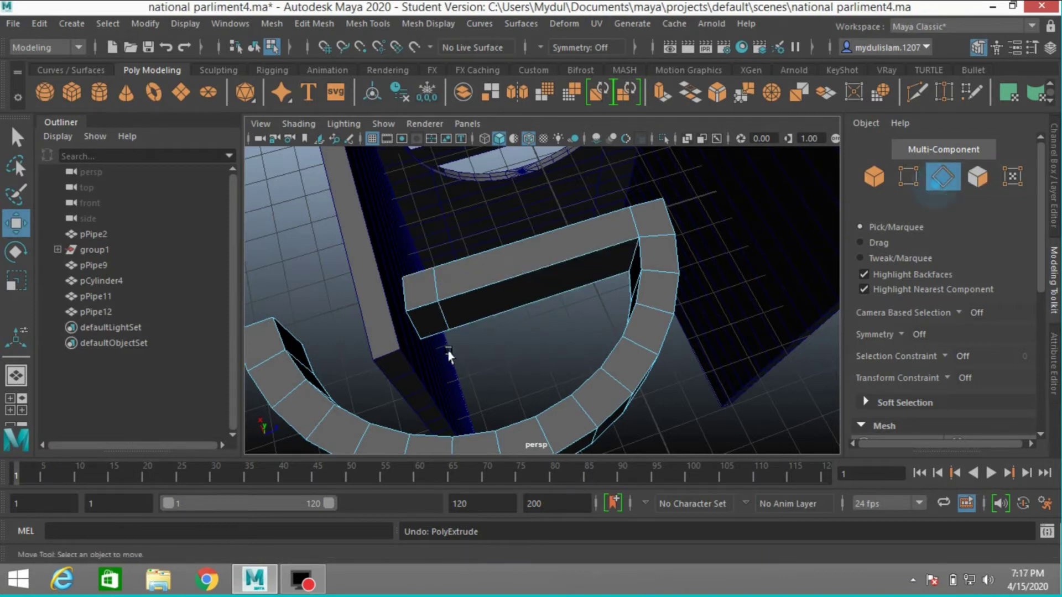
{"action": "double_click", "coordinate": [446, 328]}
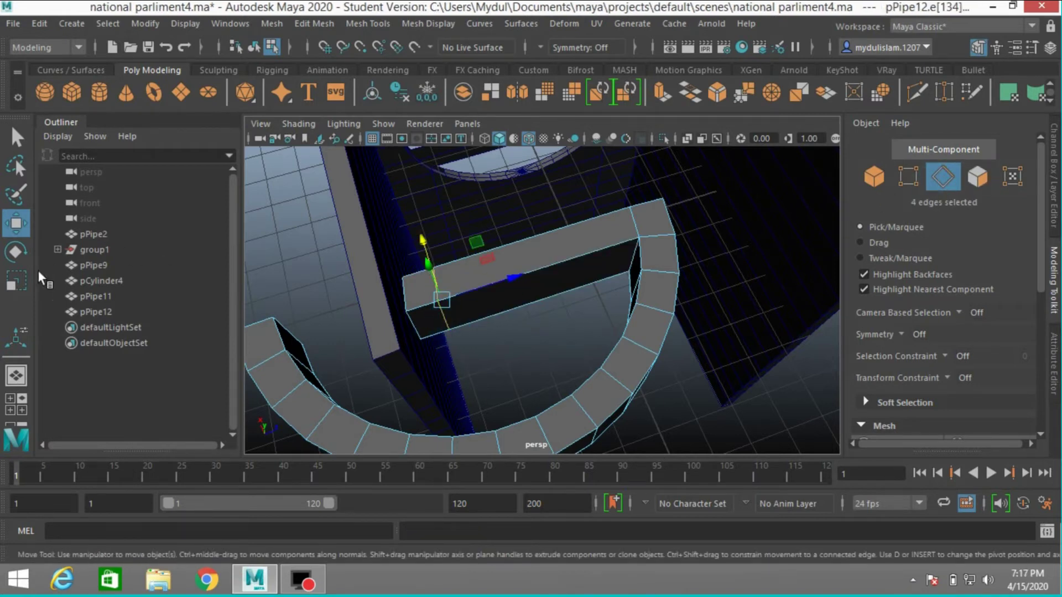
{"action": "left_click", "coordinate": [16, 280]}
{"action": "left_click", "coordinate": [509, 273]}
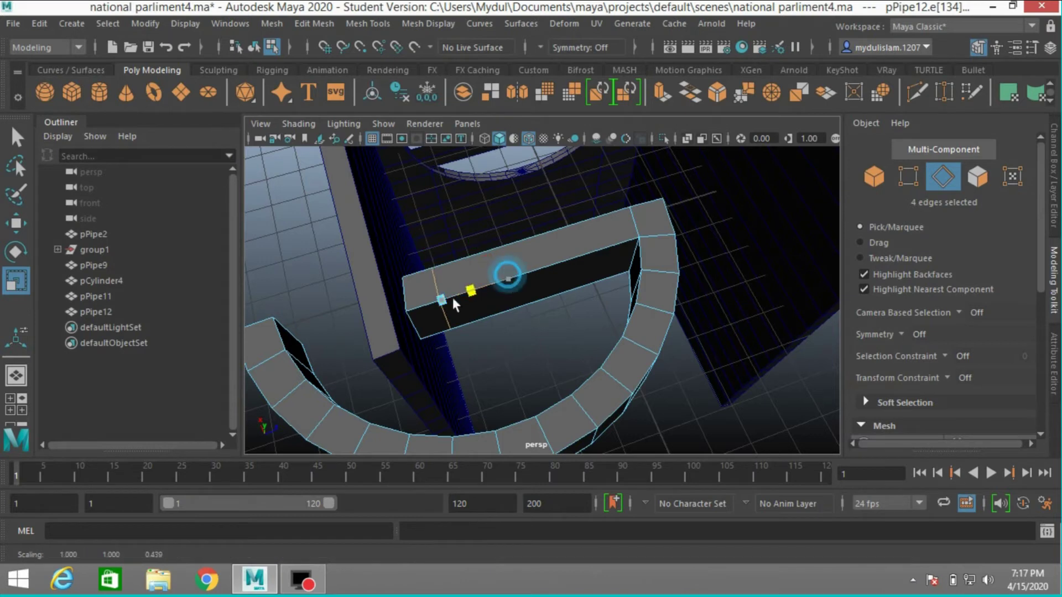
{"action": "left_click", "coordinate": [416, 335]}
{"action": "left_click", "coordinate": [479, 305]}
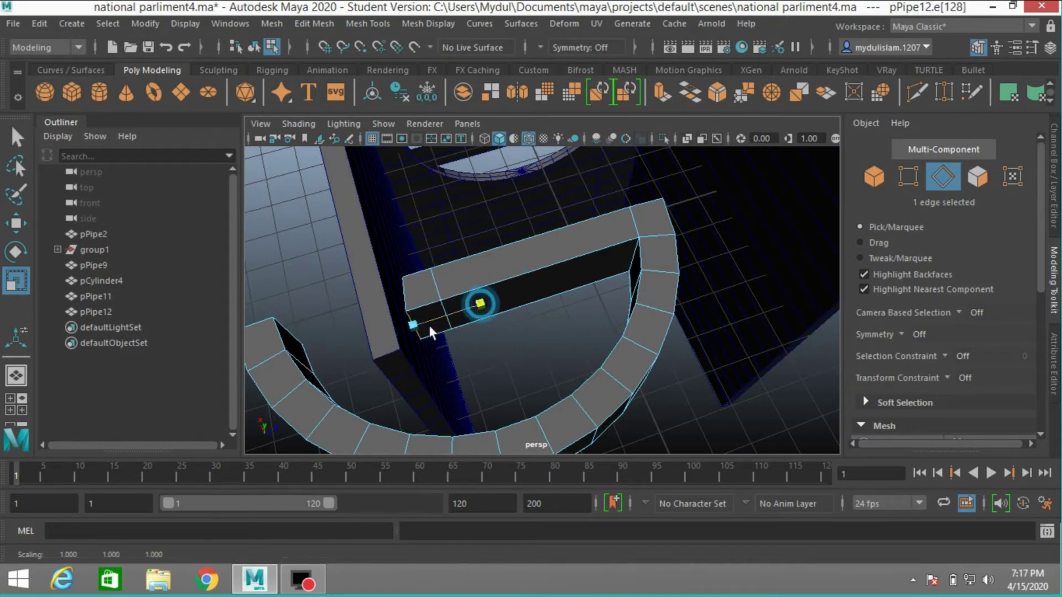
Step: Extrude the small side face at the bar's free end alongside the side wall with a Local Translate Z of about 0.696
{"action": "left_click_drag", "start_coordinate": [369, 356], "coordinate": [645, 330], "text": "alt"}
{"action": "scroll", "coordinate": [621, 365], "scroll_direction": "up", "scroll_amount": 5}
{"action": "scroll", "coordinate": [608, 385], "scroll_direction": "down", "scroll_amount": 3}
{"action": "left_click_drag", "start_coordinate": [606, 385], "coordinate": [624, 360], "text": "alt"}
{"action": "left_click", "coordinate": [977, 178]}
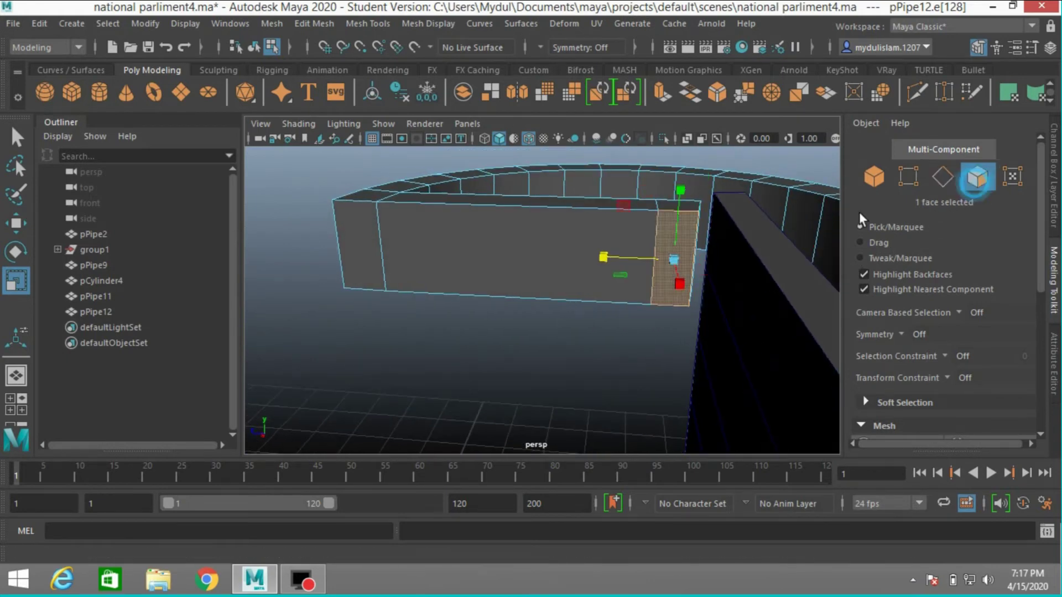
{"action": "scroll", "coordinate": [656, 308], "scroll_direction": "down", "scroll_amount": 5}
{"action": "left_click_drag", "start_coordinate": [656, 299], "coordinate": [600, 294], "text": "alt"}
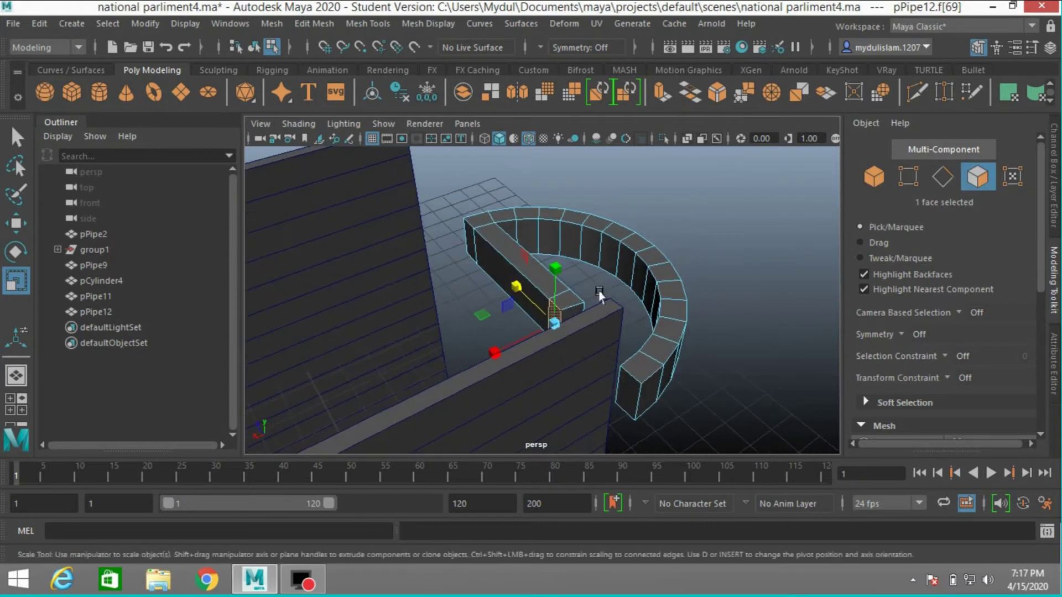
{"action": "left_click", "coordinate": [661, 93]}
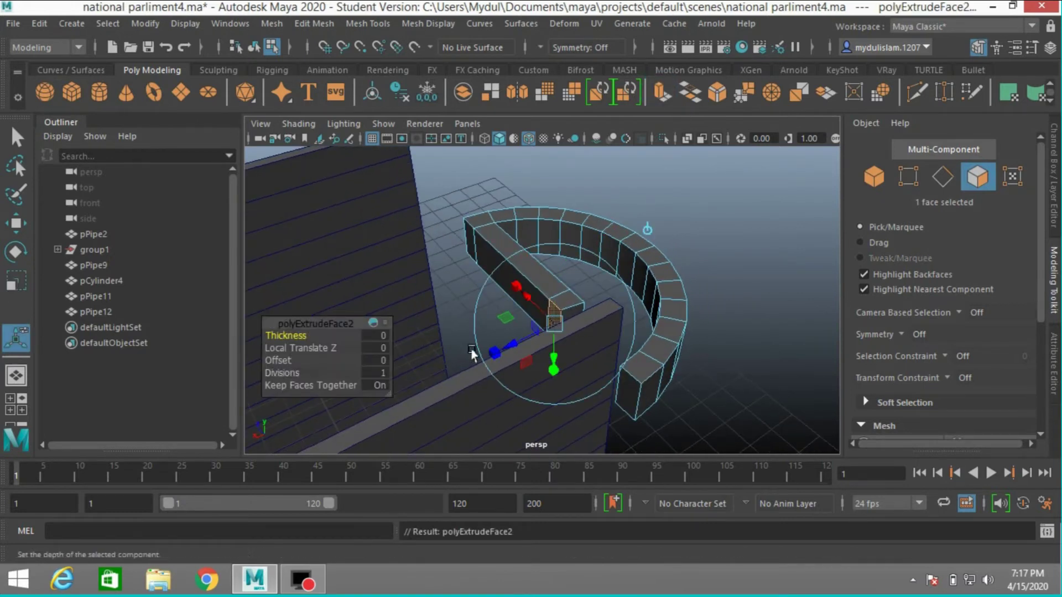
{"action": "left_click_drag", "start_coordinate": [507, 352], "coordinate": [545, 379]}
{"action": "left_click_drag", "start_coordinate": [436, 314], "coordinate": [422, 310]}
Step: Lengthen the new extrusion to a Local Translate Z of about 0.836 in the top view and return to whole-object selection
{"action": "key", "text": "space"}
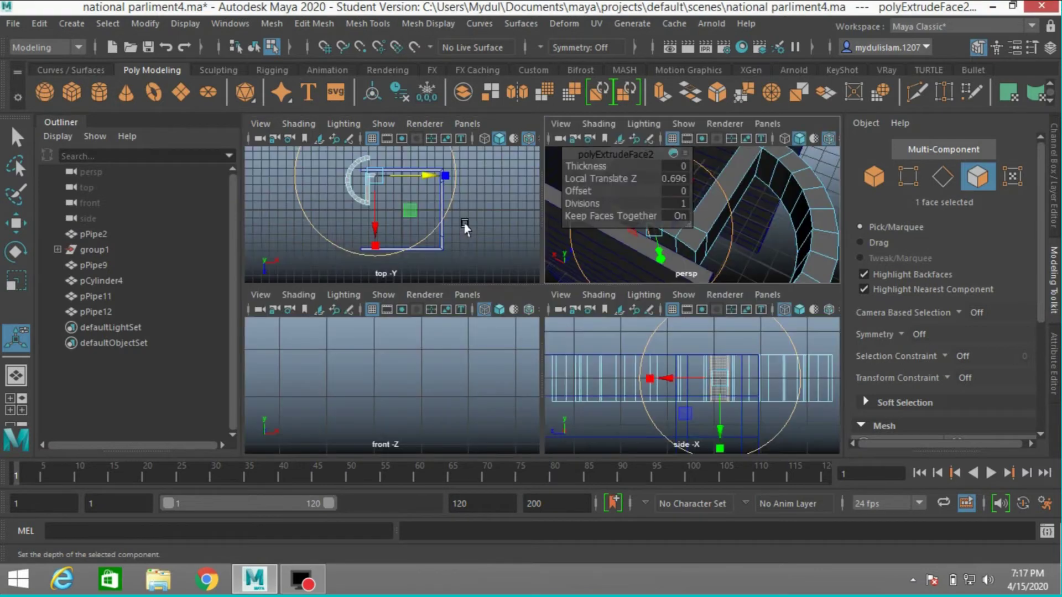
{"action": "key", "text": "space"}
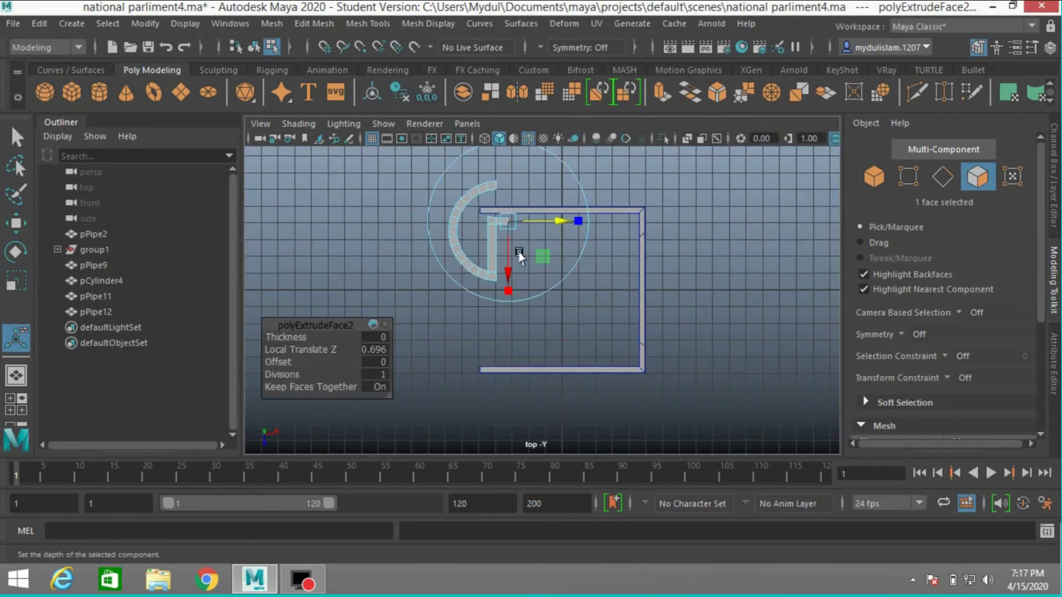
{"action": "left_click_drag", "start_coordinate": [551, 227], "coordinate": [504, 230]}
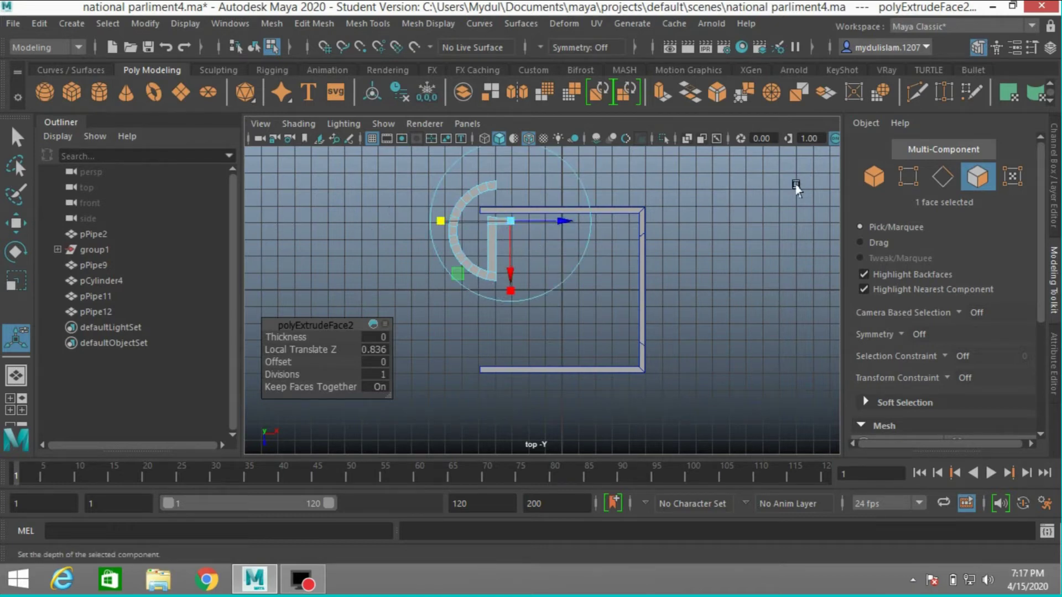
{"action": "left_click", "coordinate": [865, 178]}
Step: Shift the vertical edge at the bar's outer end corner slightly away from the side wall along Z, and return to whole-object selection
{"action": "key", "text": "space"}
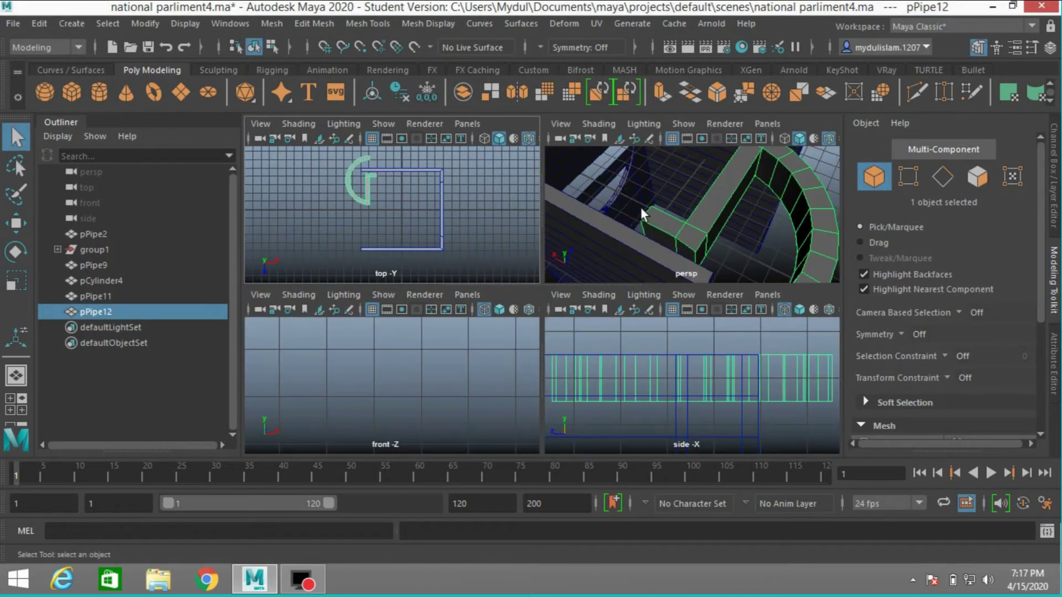
{"action": "key", "text": "space"}
{"action": "scroll", "coordinate": [586, 341], "scroll_direction": "down", "scroll_amount": 3}
{"action": "left_click_drag", "start_coordinate": [591, 340], "coordinate": [539, 344], "text": "alt"}
{"action": "scroll", "coordinate": [531, 357], "scroll_direction": "up", "scroll_amount": 3}
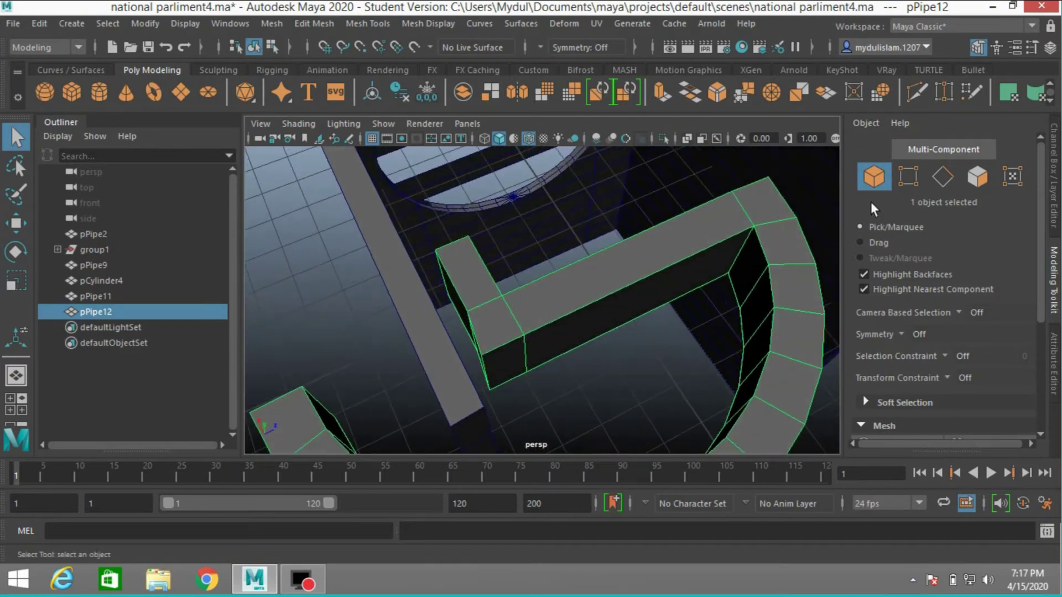
{"action": "left_click", "coordinate": [934, 184]}
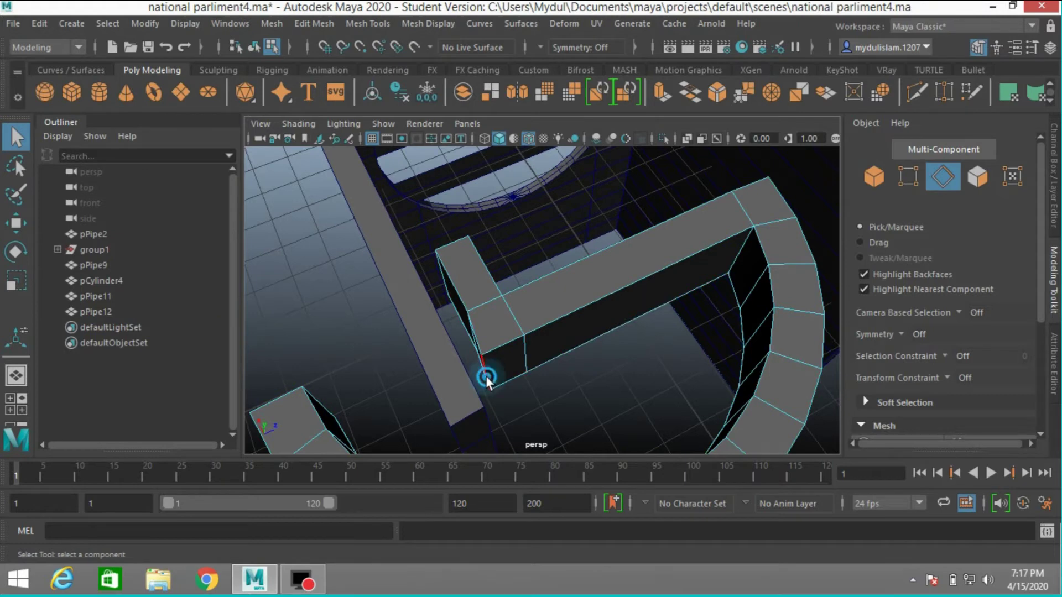
{"action": "left_click", "coordinate": [486, 376]}
{"action": "left_click", "coordinate": [15, 222]}
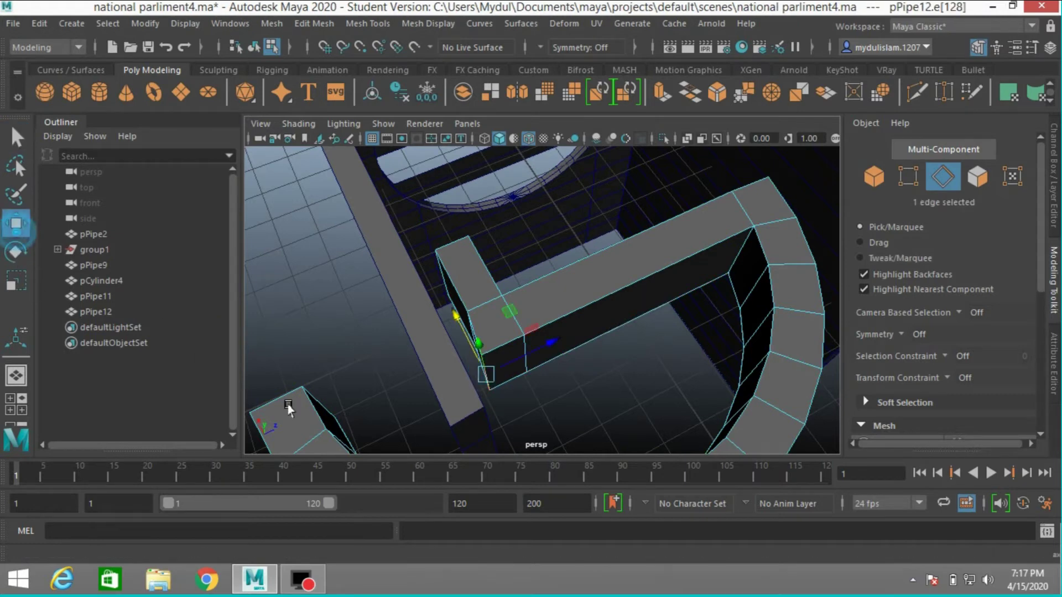
{"action": "left_click_drag", "start_coordinate": [544, 349], "coordinate": [547, 348]}
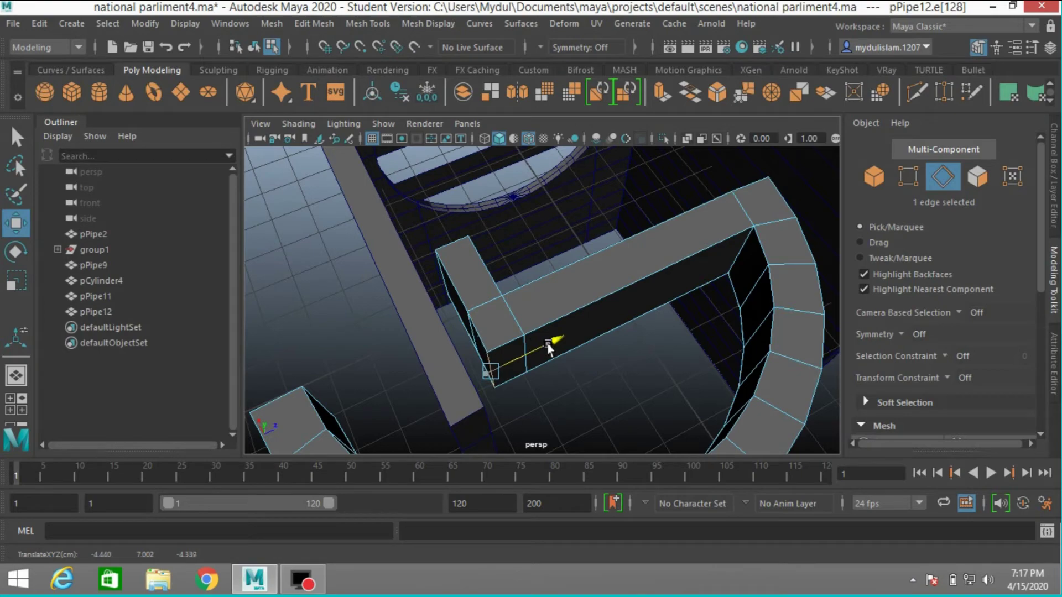
{"action": "left_click_drag", "start_coordinate": [547, 346], "coordinate": [308, 249]}
{"action": "left_click", "coordinate": [874, 184]}
Step: Select all the bottom vertices of the half-ring piece in the side view
{"action": "scroll", "coordinate": [560, 323], "scroll_direction": "down", "scroll_amount": 5}
{"action": "key", "text": "space"}
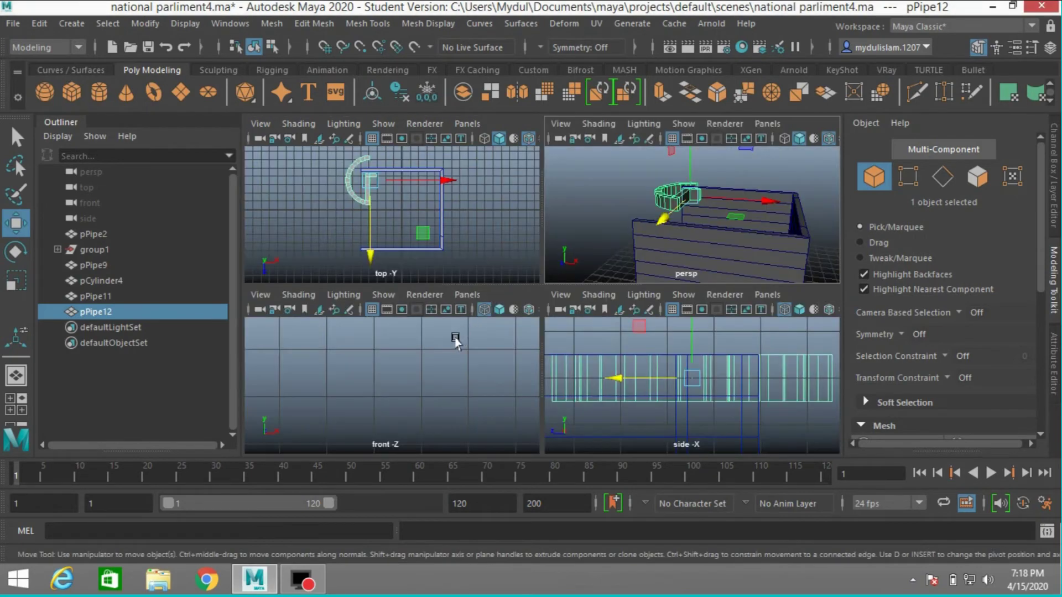
{"action": "key", "text": "space"}
{"action": "scroll", "coordinate": [536, 382], "scroll_direction": "down", "scroll_amount": 3}
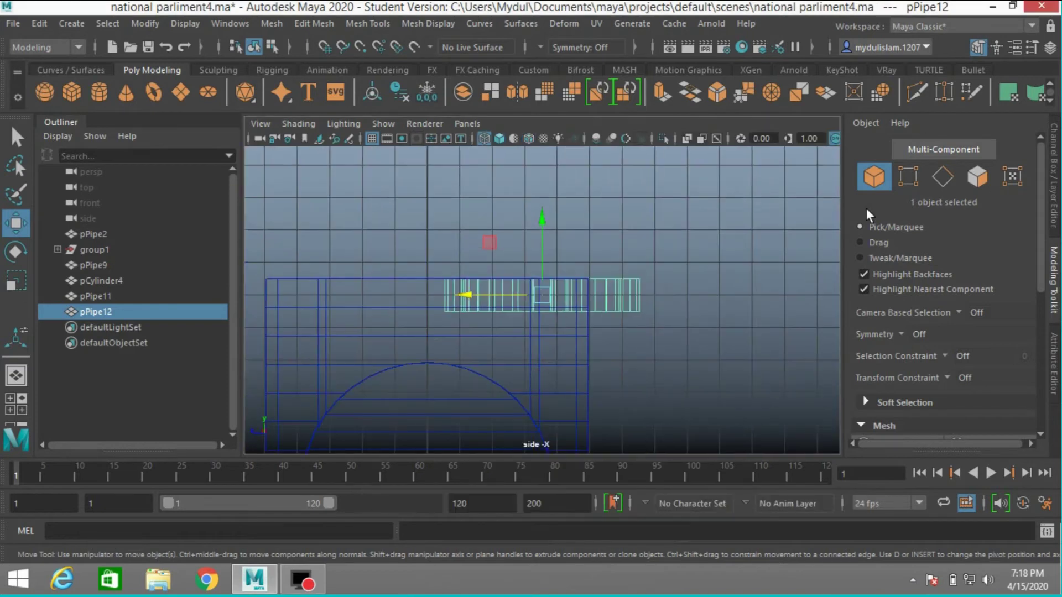
{"action": "left_click", "coordinate": [916, 183]}
{"action": "left_click_drag", "start_coordinate": [737, 408], "coordinate": [391, 297]}
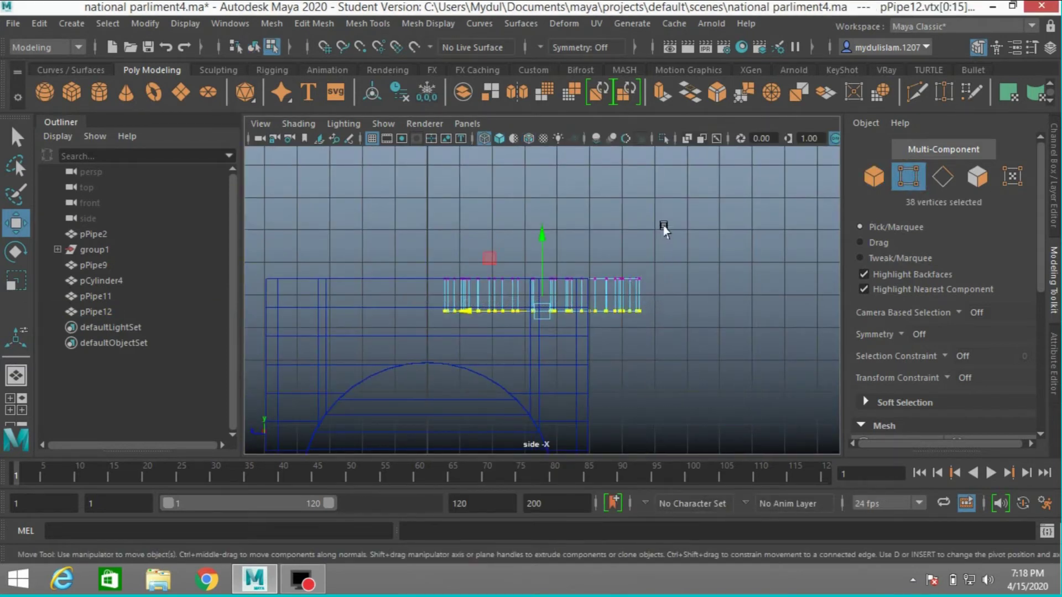
Step: Remove the two bottom vertices at the short extrusion's end from the vertex selection, keeping the other bottom vertices selected
{"action": "key", "text": "space"}
{"action": "key", "text": "space"}
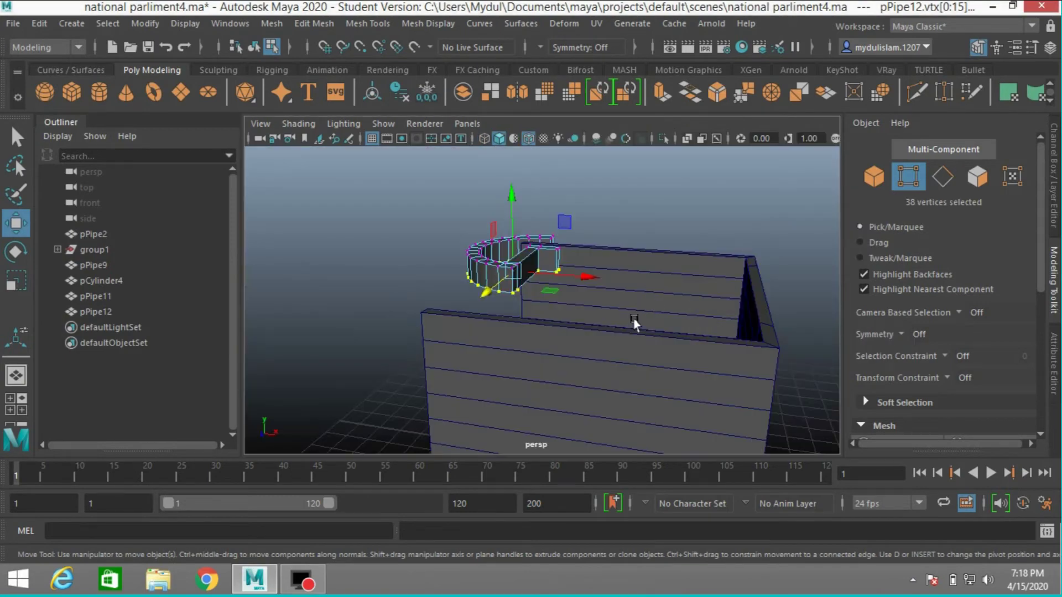
{"action": "left_click_drag", "start_coordinate": [634, 324], "coordinate": [508, 392], "text": "alt"}
{"action": "scroll", "coordinate": [507, 393], "scroll_direction": "up", "scroll_amount": 5}
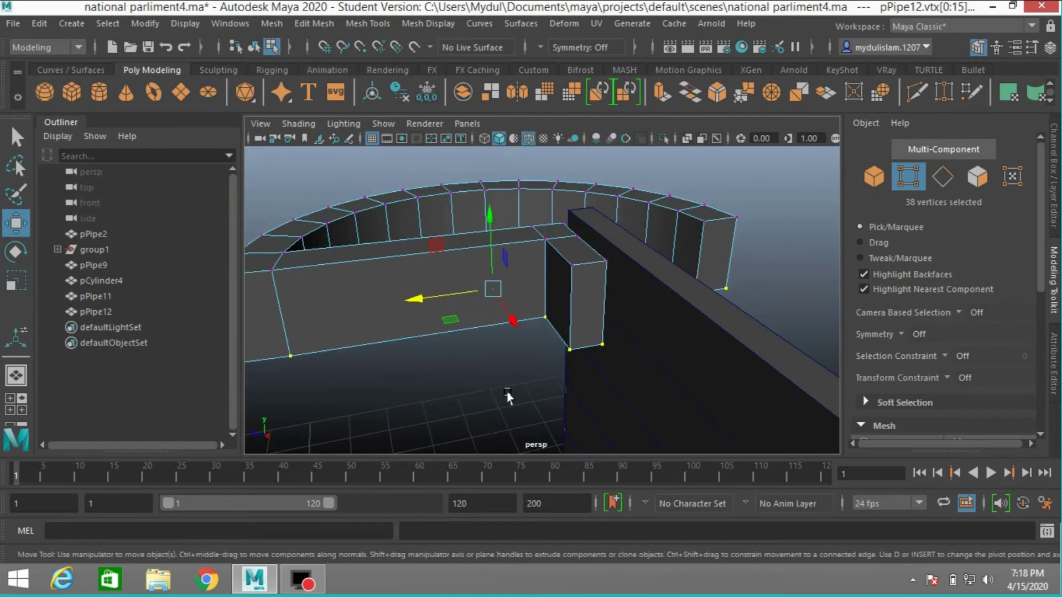
{"action": "left_click", "coordinate": [600, 344], "text": "ctrl"}
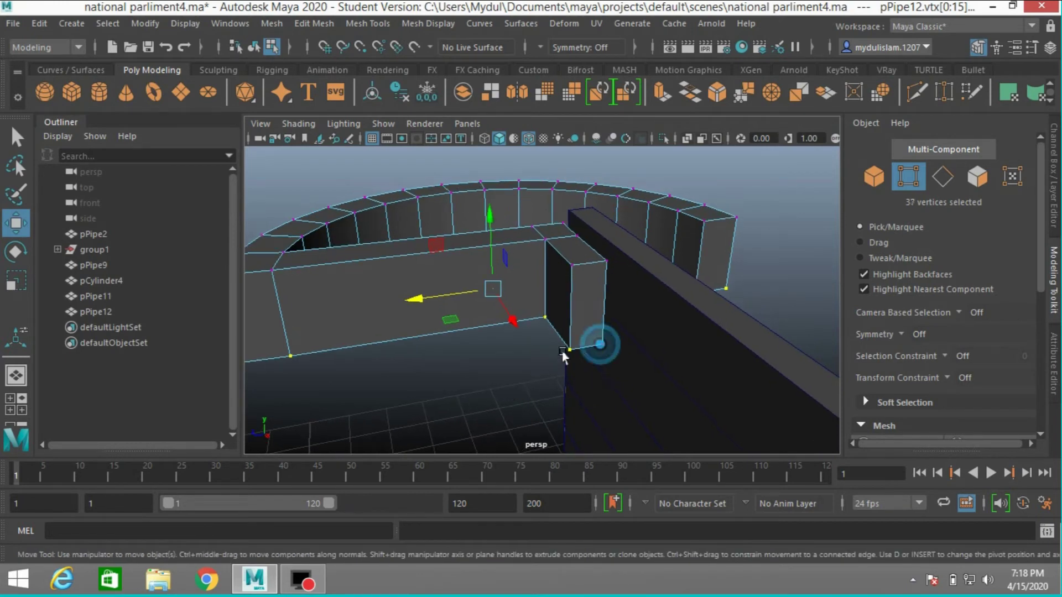
{"action": "left_click", "coordinate": [568, 348], "text": "ctrl"}
{"action": "scroll", "coordinate": [492, 400], "scroll_direction": "down", "scroll_amount": 3}
{"action": "left_click_drag", "start_coordinate": [494, 403], "coordinate": [612, 390], "text": "alt"}
{"action": "scroll", "coordinate": [612, 391], "scroll_direction": "down", "scroll_amount": 5}
{"action": "key", "text": "space"}
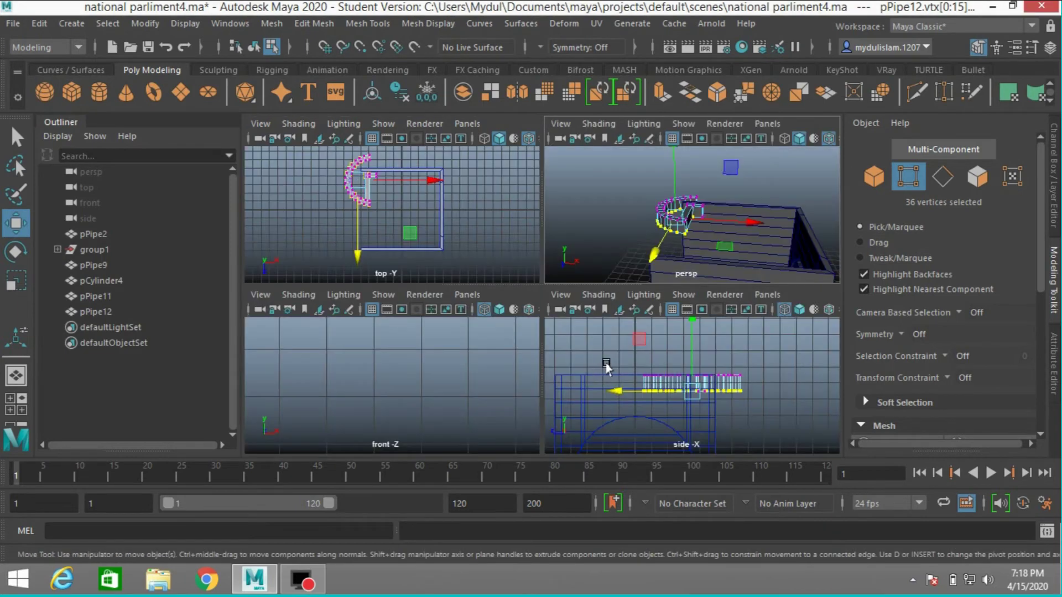
Step: Lower the half-ring piece's selected bottom vertices to align with the bottom edge of the walls in the side view, and return to whole-object selection
{"action": "key", "text": "space"}
{"action": "scroll", "coordinate": [578, 381], "scroll_direction": "down", "scroll_amount": 5}
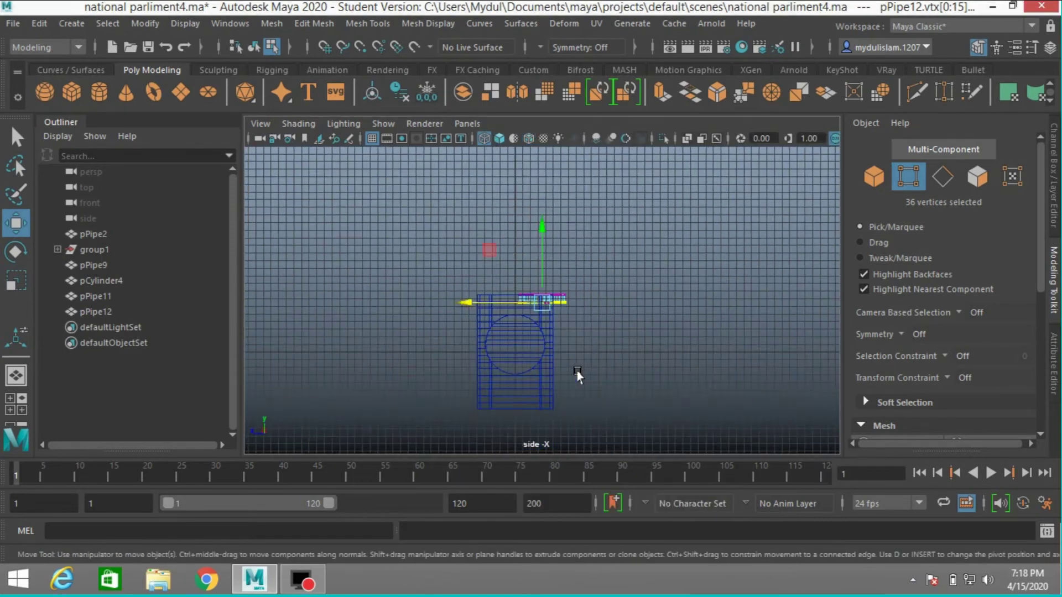
{"action": "left_click_drag", "start_coordinate": [539, 228], "coordinate": [533, 334]}
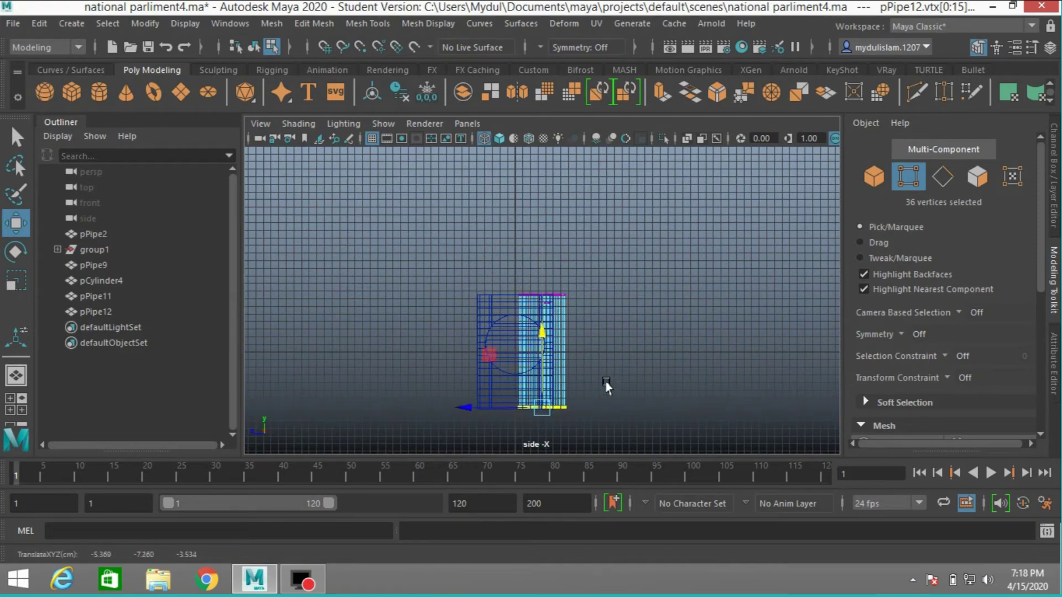
{"action": "middle_click_drag", "start_coordinate": [606, 386], "coordinate": [615, 306], "text": "alt"}
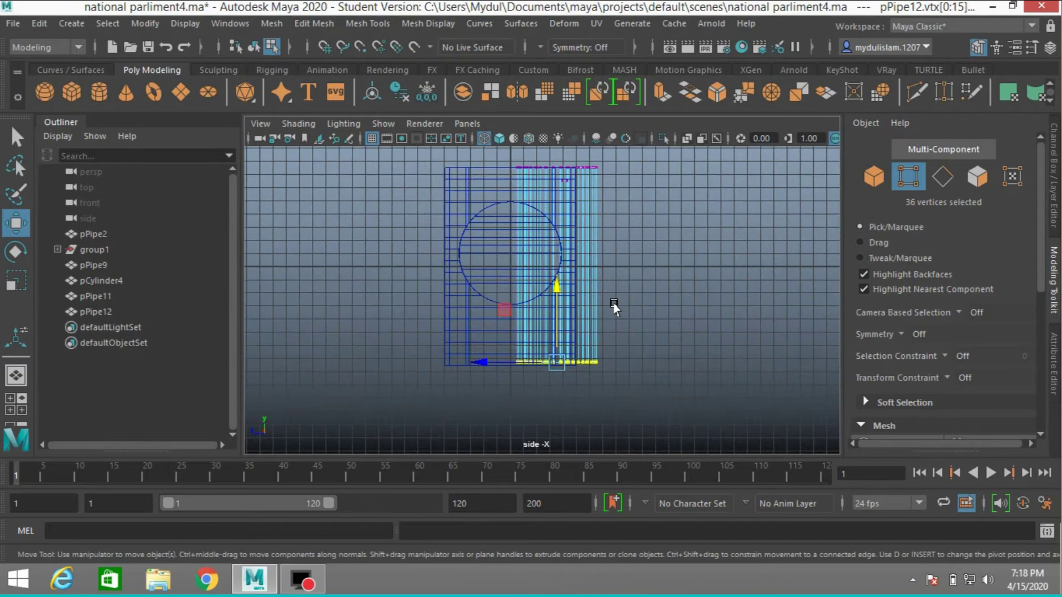
{"action": "scroll", "coordinate": [614, 307], "scroll_direction": "up", "scroll_amount": 10}
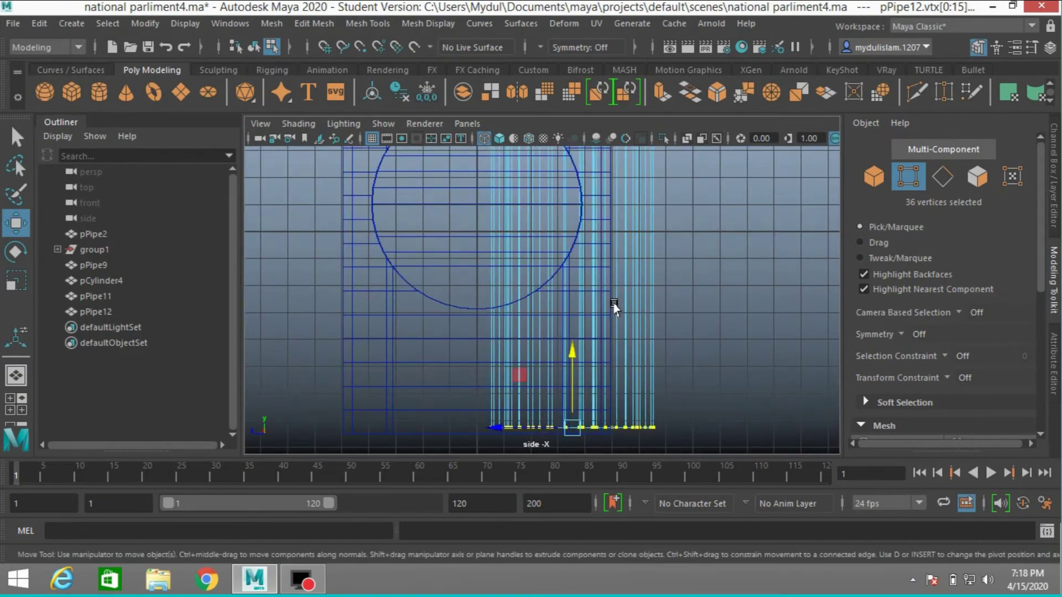
{"action": "middle_click_drag", "start_coordinate": [578, 190], "coordinate": [577, 186], "text": "alt"}
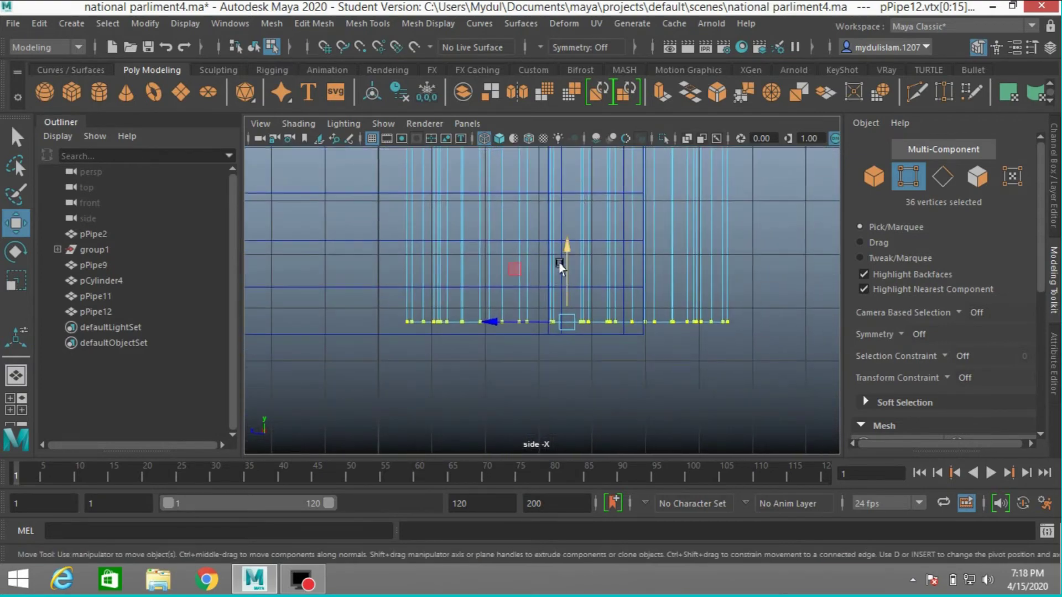
{"action": "left_click_drag", "start_coordinate": [563, 247], "coordinate": [562, 260]}
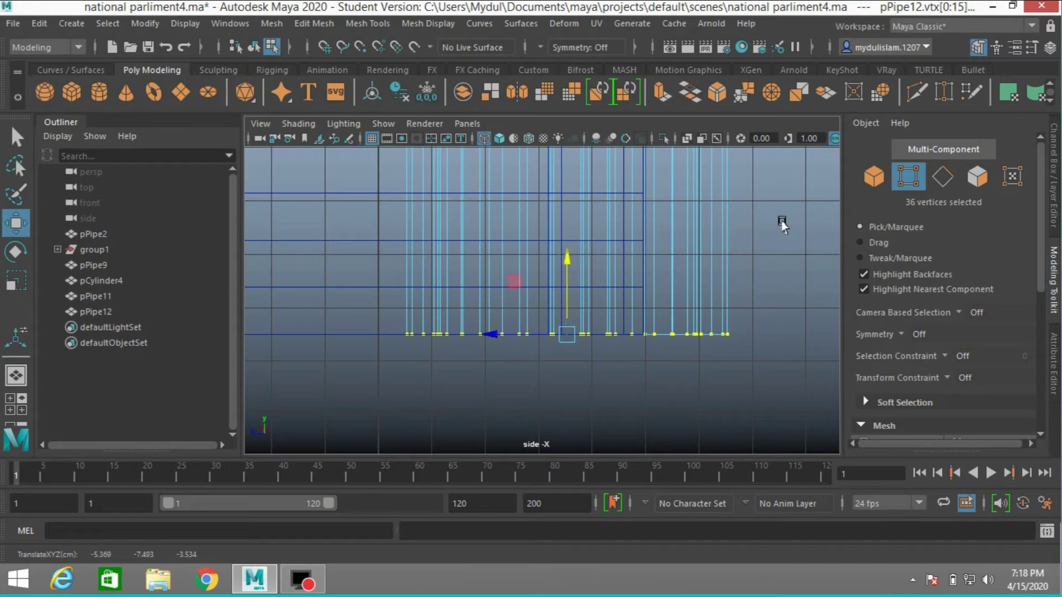
{"action": "left_click", "coordinate": [877, 174]}
Step: Move the half-ring piece's pivot along Z to the building's centre line in the top view, using grid snapping
{"action": "key", "text": "space"}
{"action": "key", "text": "space"}
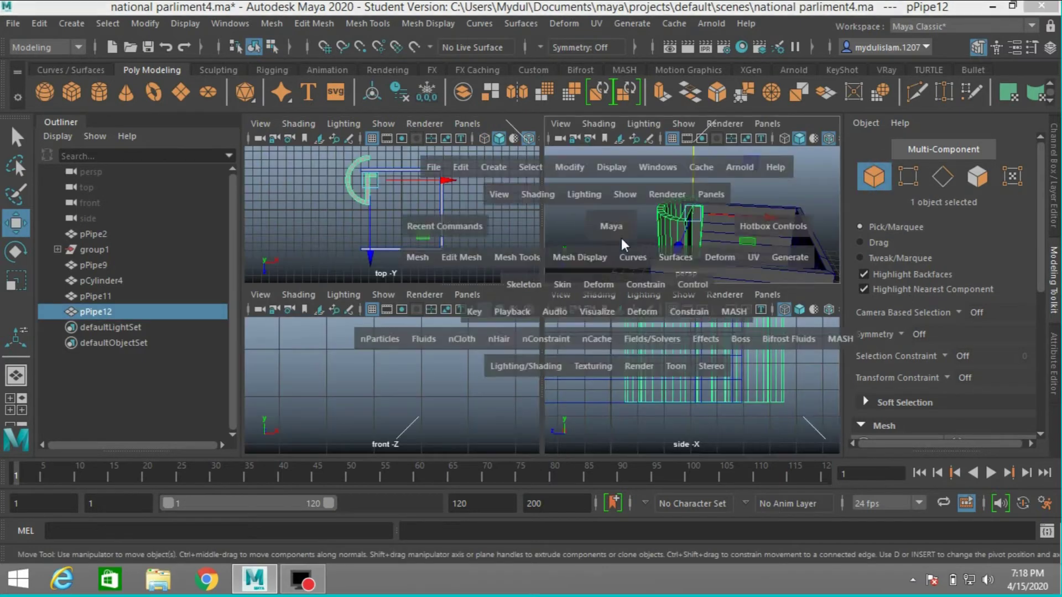
{"action": "left_click_drag", "start_coordinate": [627, 324], "coordinate": [498, 301], "text": "alt"}
{"action": "key", "text": "space"}
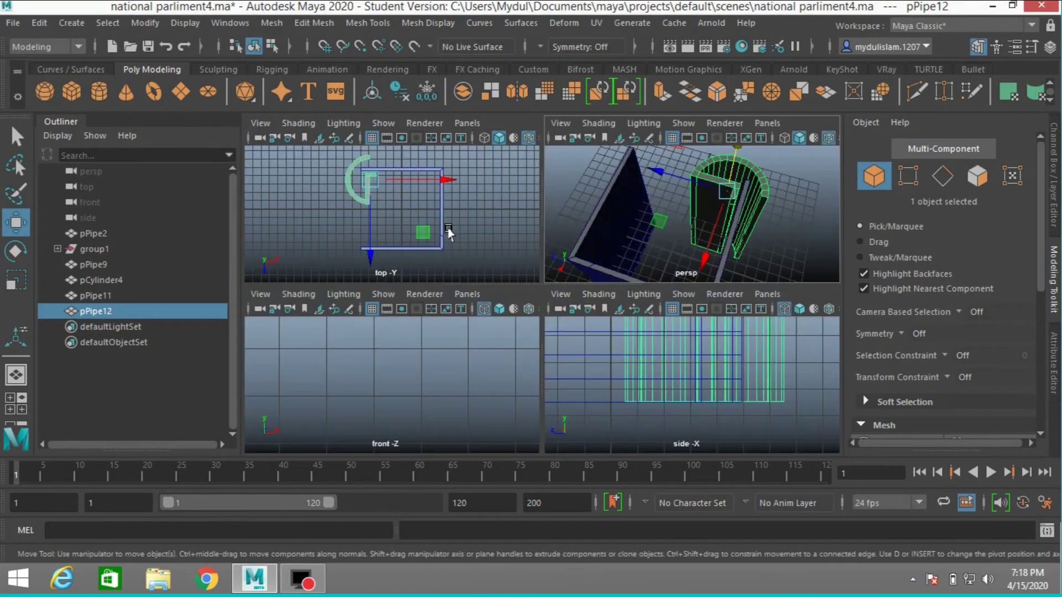
{"action": "key", "text": "space"}
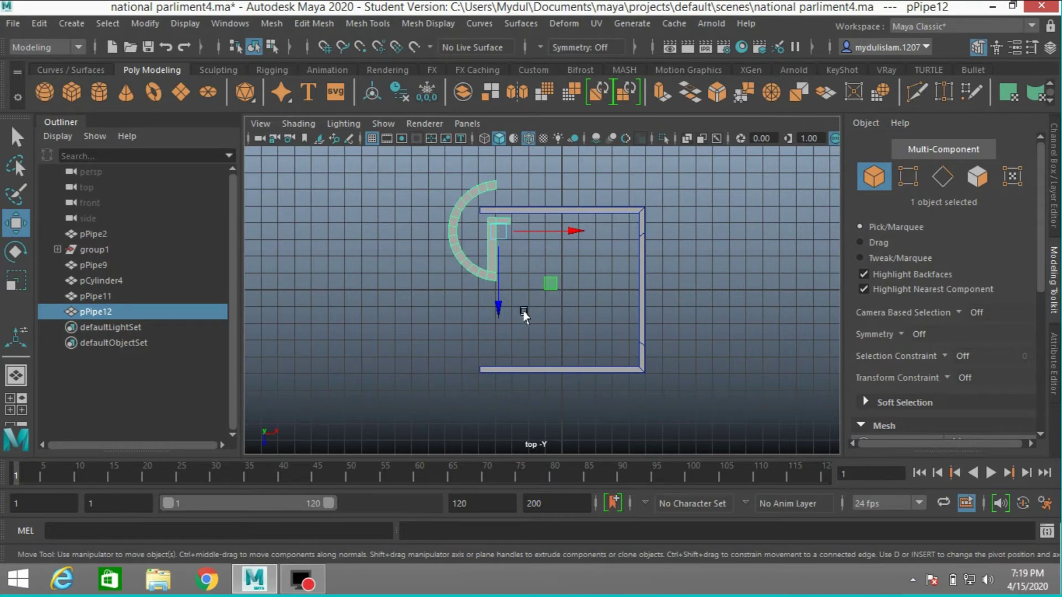
{"action": "key", "text": "d"}
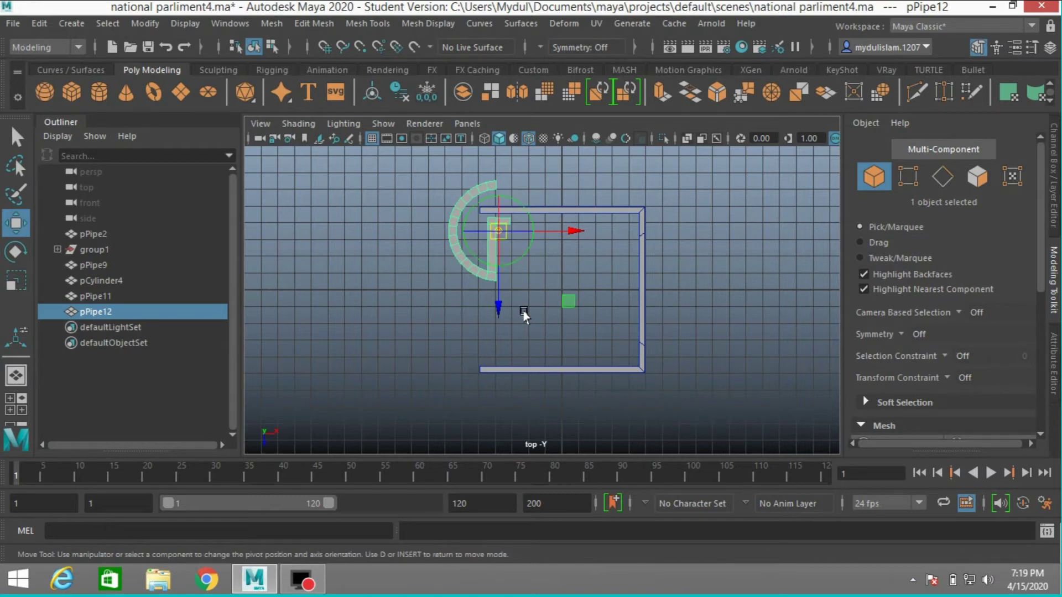
{"action": "key", "text": "v"}
{"action": "left_click_drag", "start_coordinate": [498, 306], "coordinate": [497, 330]}
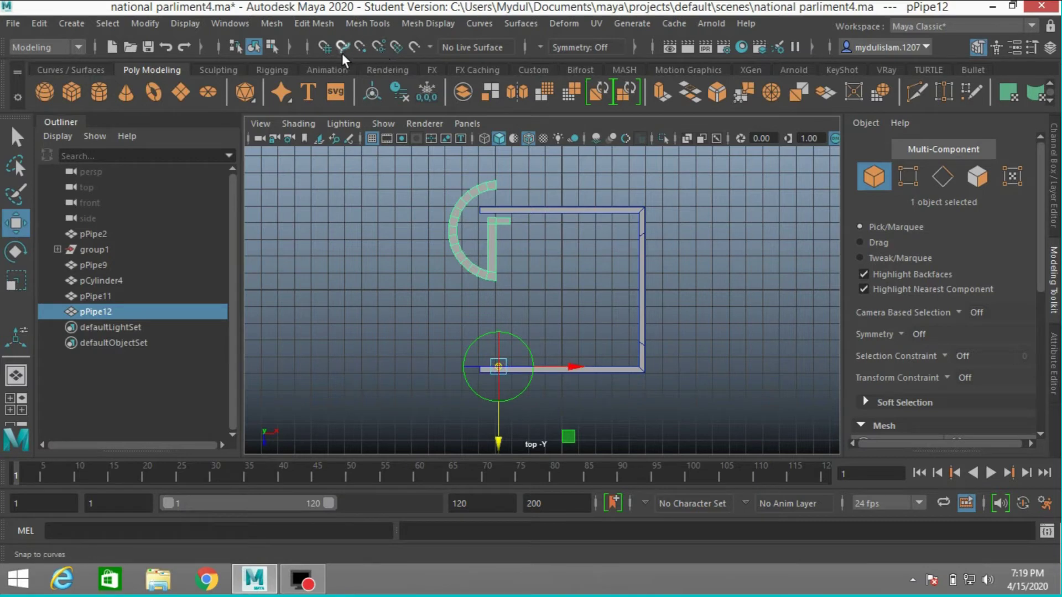
{"action": "left_click", "coordinate": [323, 49]}
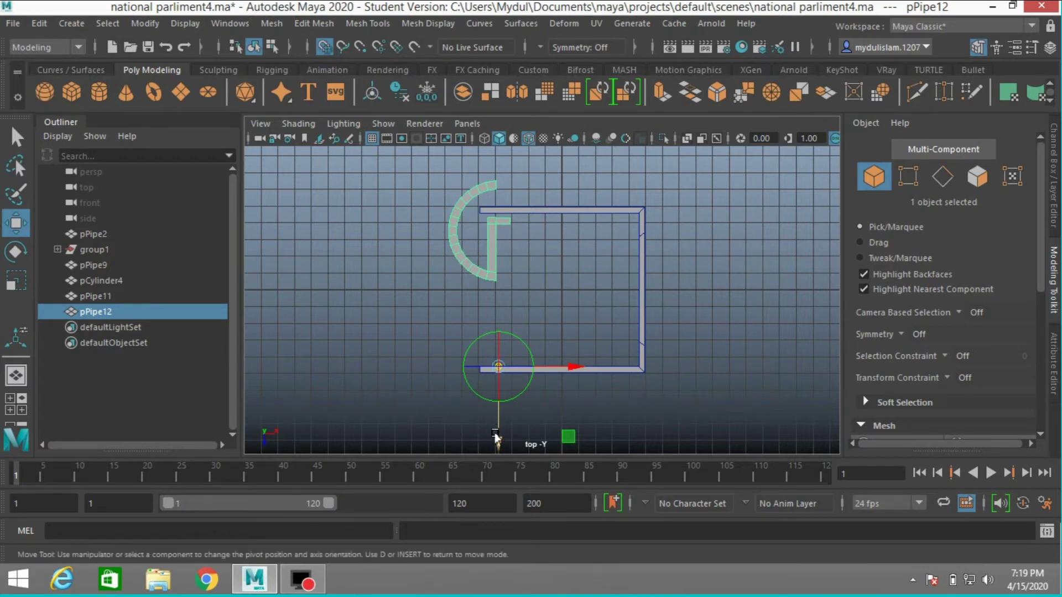
{"action": "left_click_drag", "start_coordinate": [486, 367], "coordinate": [479, 292]}
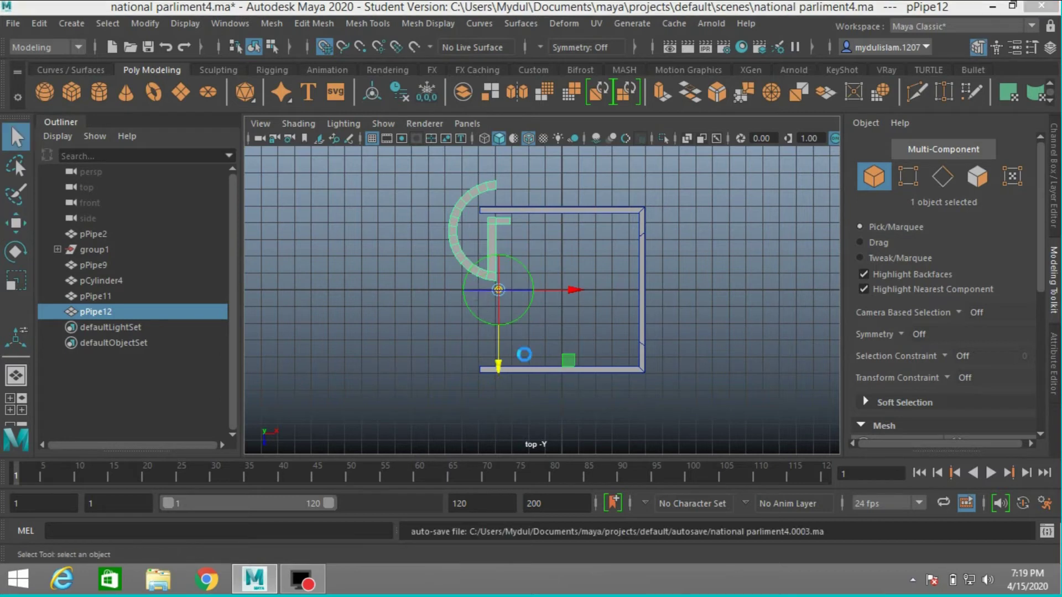
{"action": "left_click", "coordinate": [493, 368]}
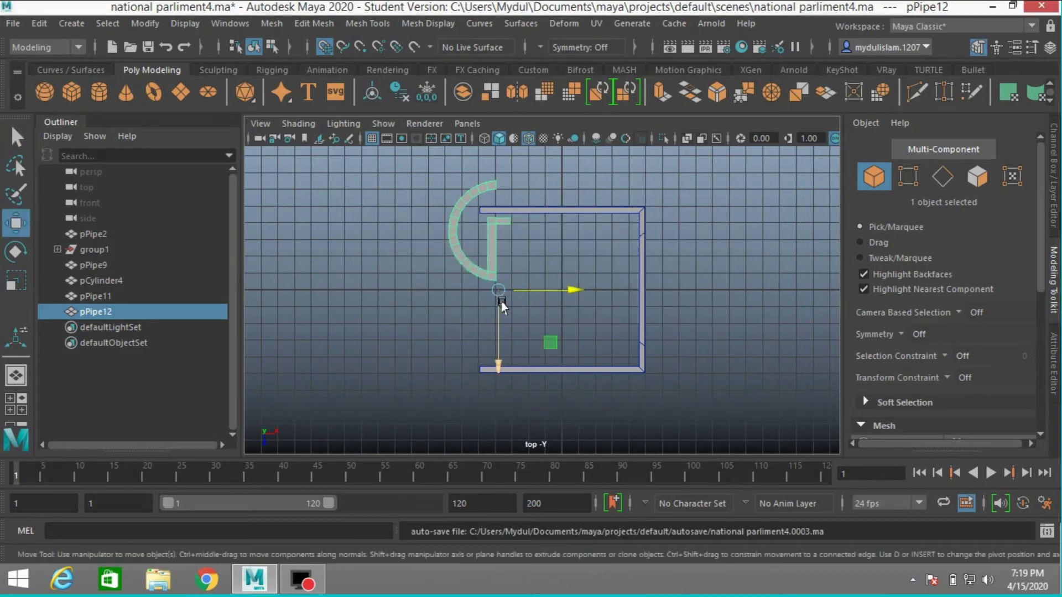
{"action": "key", "text": "d"}
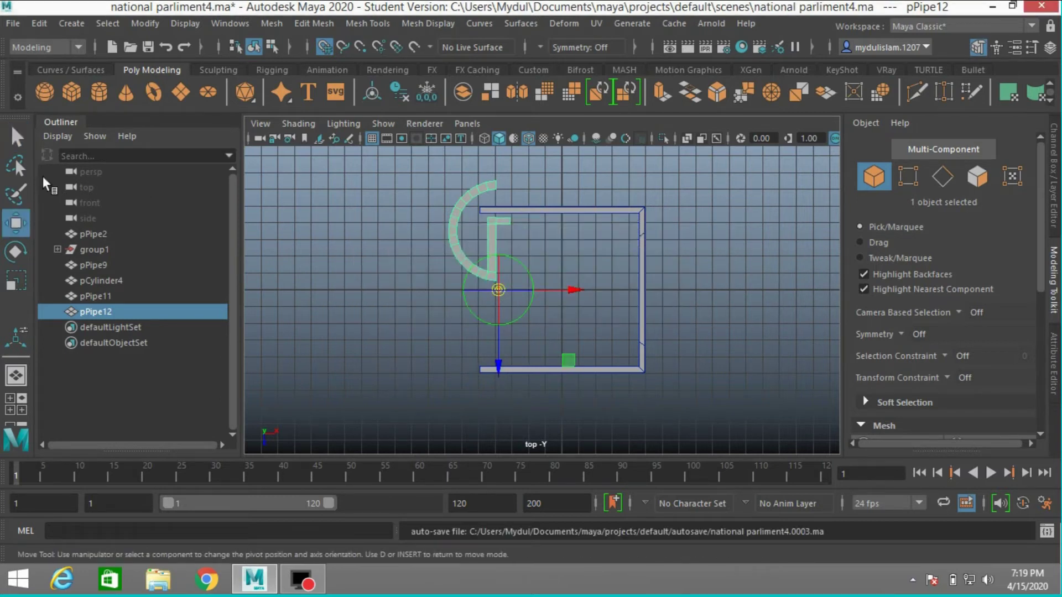
{"action": "key", "text": "d"}
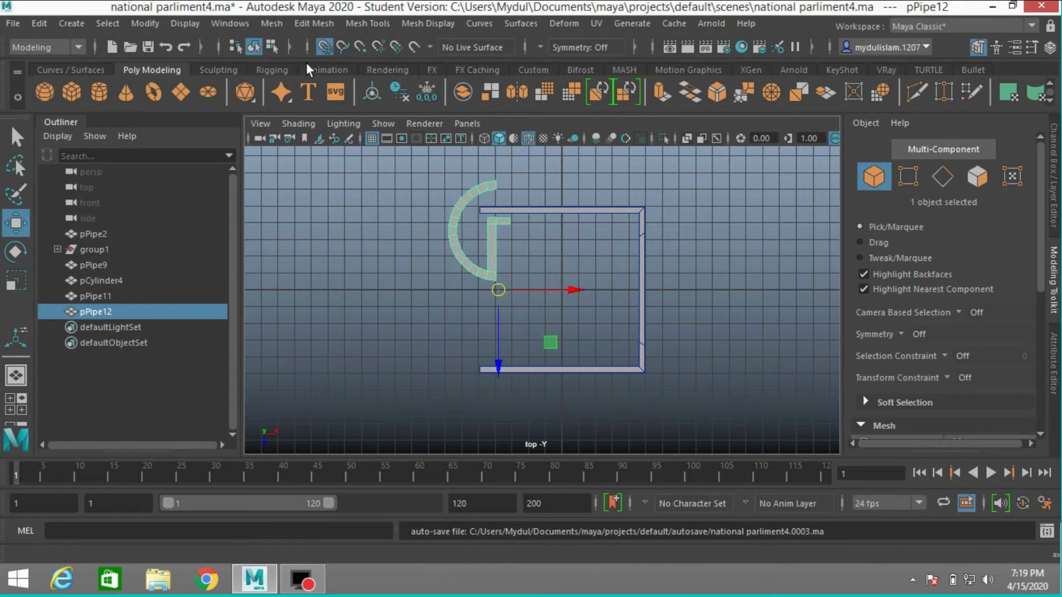
Step: Mirror the half-ring piece along Z about its object pivot with Cut Geometry off, and delete its construction history
{"action": "left_click", "coordinate": [271, 25]}
{"action": "left_click", "coordinate": [376, 263]}
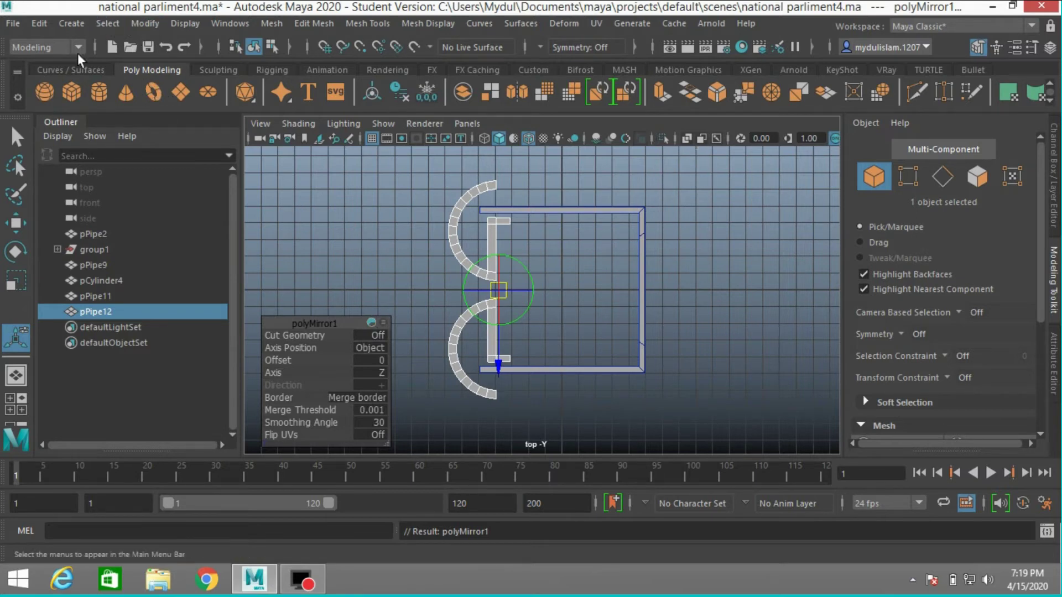
{"action": "left_click", "coordinate": [46, 22]}
{"action": "mouse_move", "coordinate": [223, 210]}
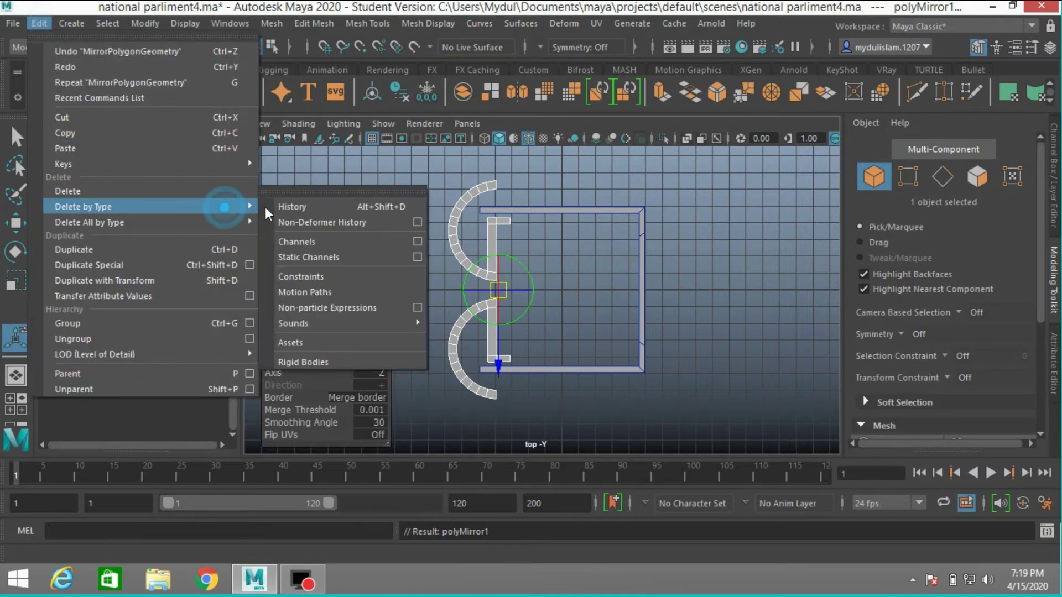
{"action": "left_click", "coordinate": [285, 207]}
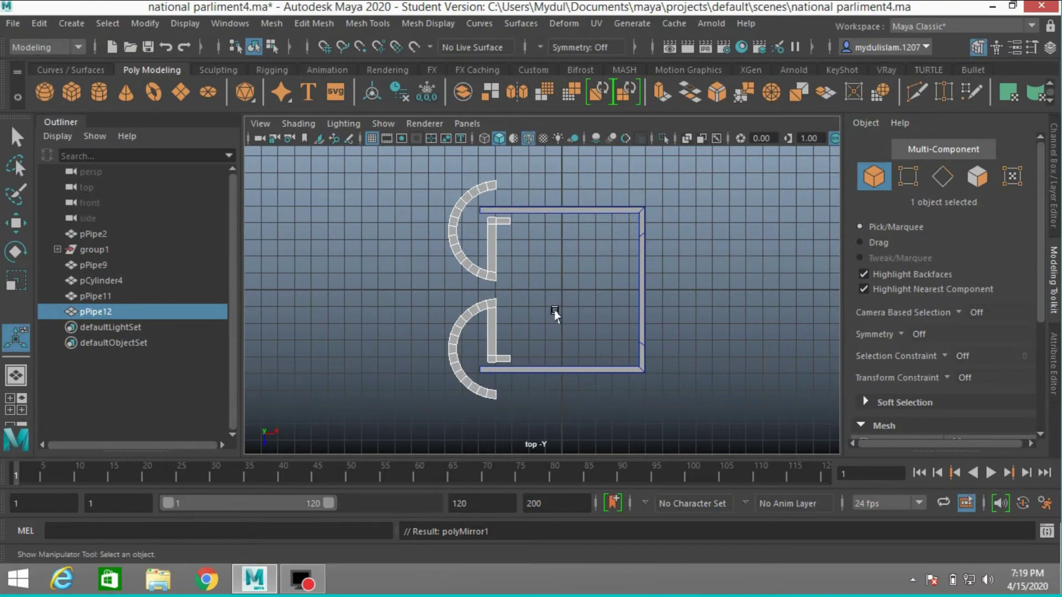
Step: Start the CV Curve Tool in the top view with its settings reset to the default 3 Cubic degree and Uniform knot spacing
{"action": "key", "text": "space"}
{"action": "key", "text": "space"}
{"action": "scroll", "coordinate": [657, 338], "scroll_direction": "down", "scroll_amount": 2}
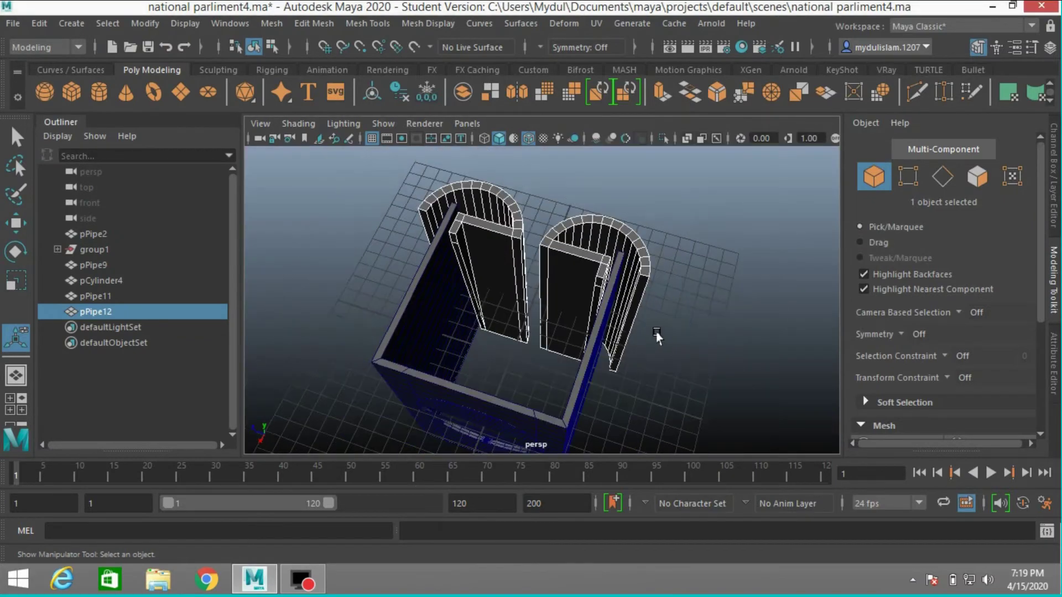
{"action": "left_click_drag", "start_coordinate": [651, 337], "coordinate": [398, 350], "text": "alt"}
{"action": "key", "text": "space"}
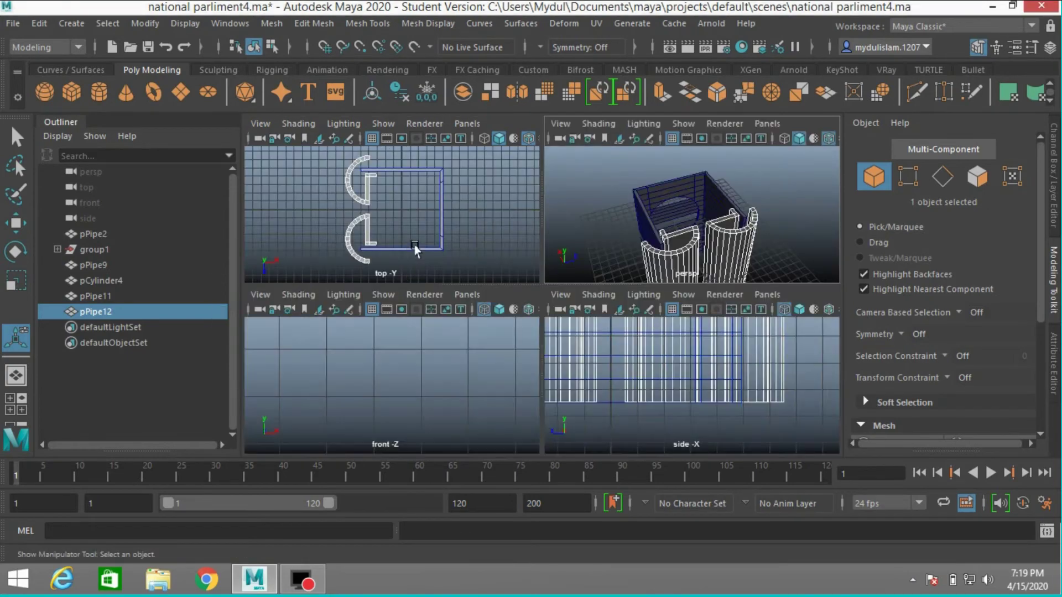
{"action": "key", "text": "space"}
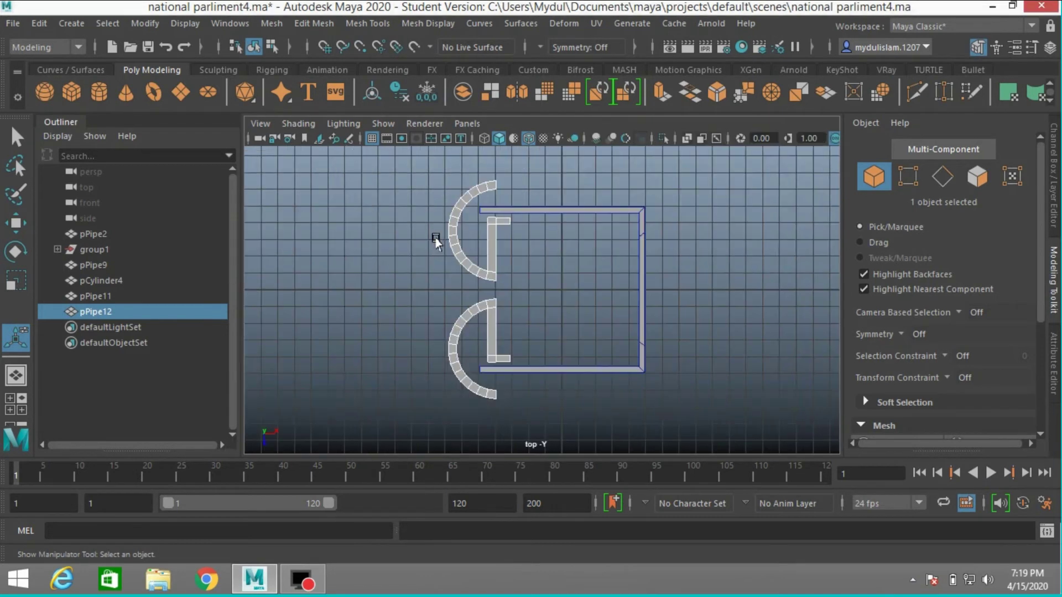
{"action": "left_click", "coordinate": [73, 22]}
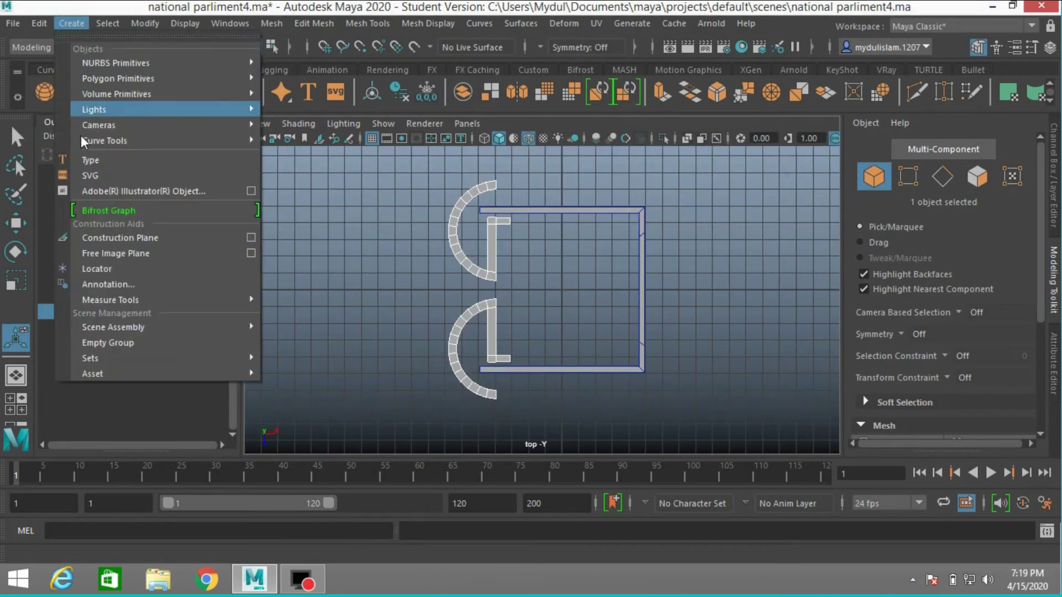
{"action": "mouse_move", "coordinate": [234, 140]}
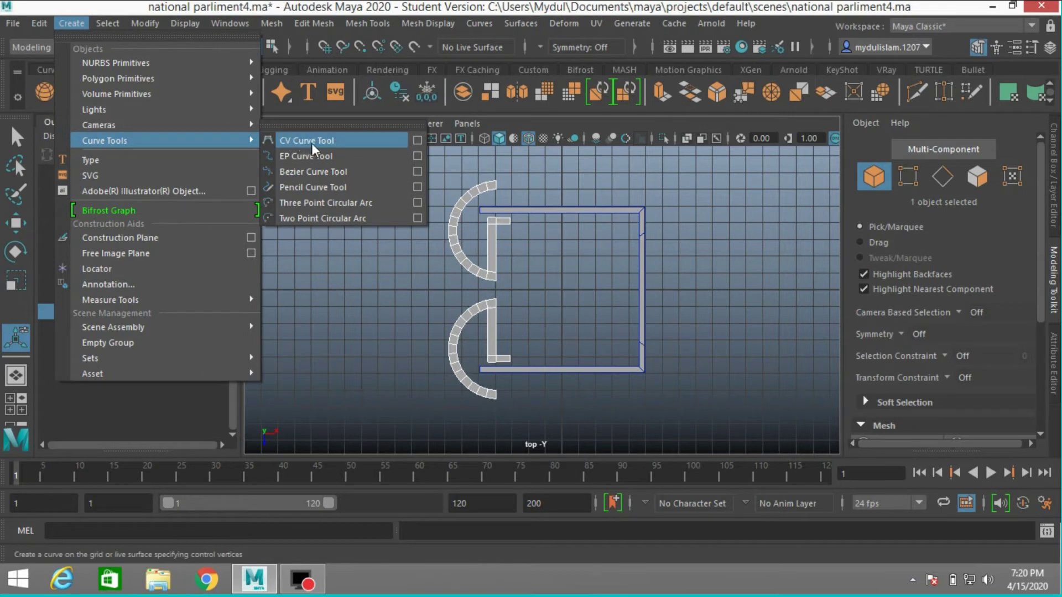
{"action": "left_click", "coordinate": [417, 141]}
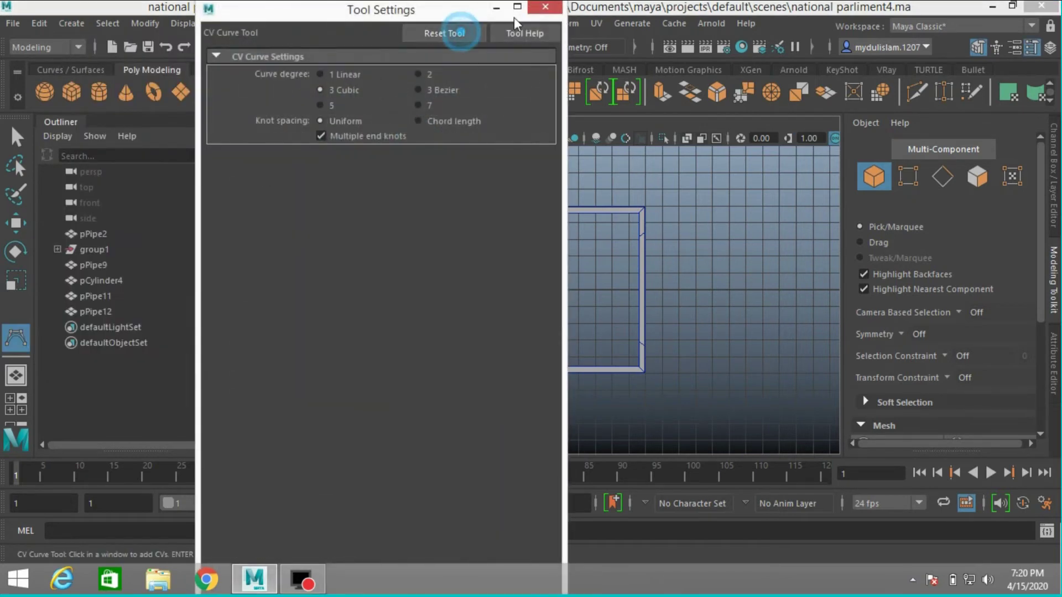
{"action": "left_click", "coordinate": [545, 6]}
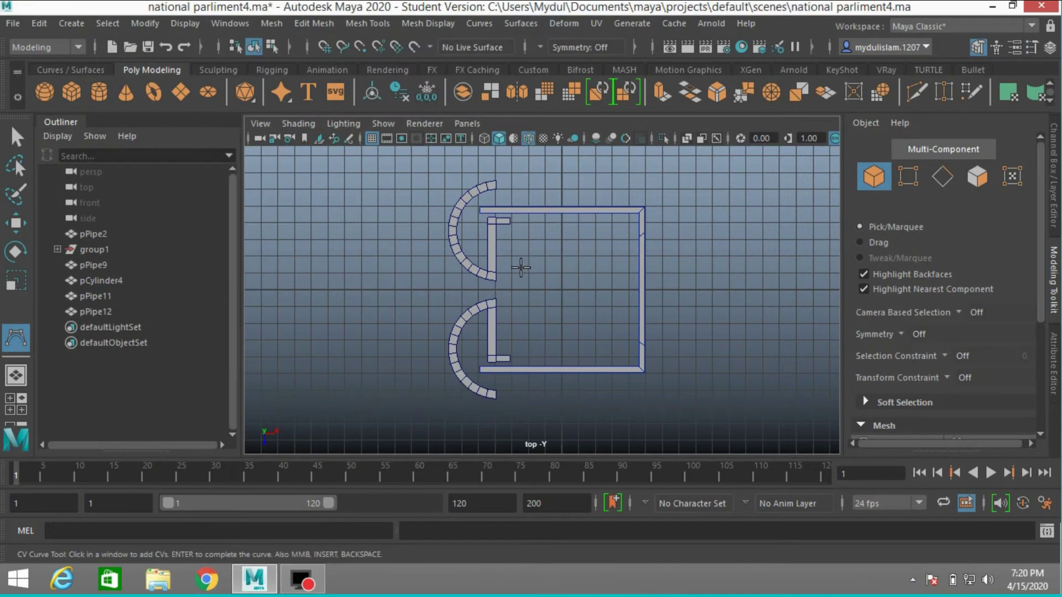
Step: Draw a five-point curve between the two side walls near the rear wall, bowing toward the half-rings, with only its end points snapped to the grid
{"action": "left_click", "coordinate": [323, 47]}
{"action": "scroll", "coordinate": [607, 246], "scroll_direction": "up", "scroll_amount": 2}
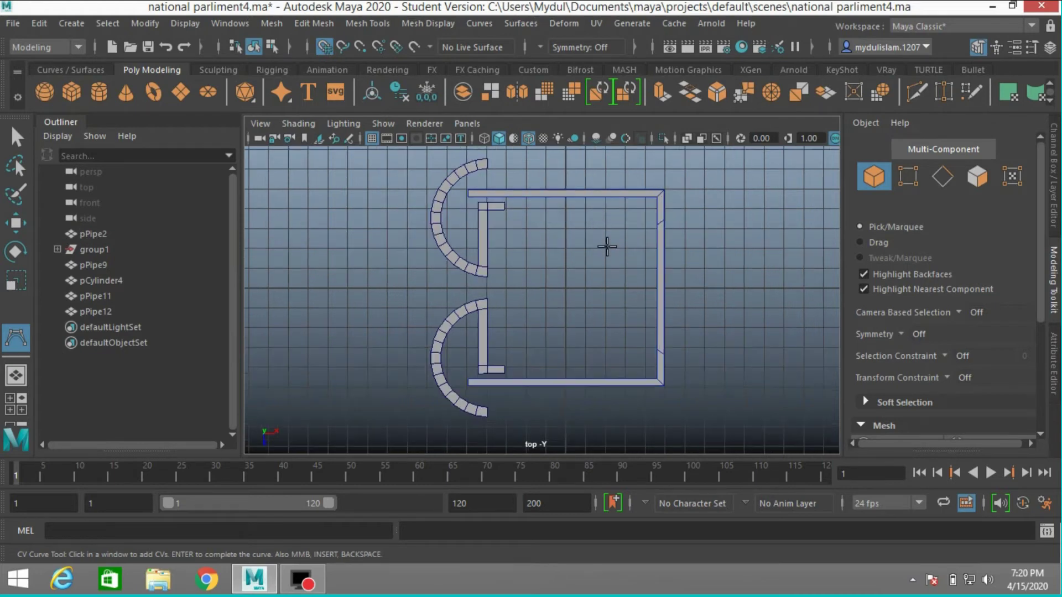
{"action": "left_click", "coordinate": [625, 190]}
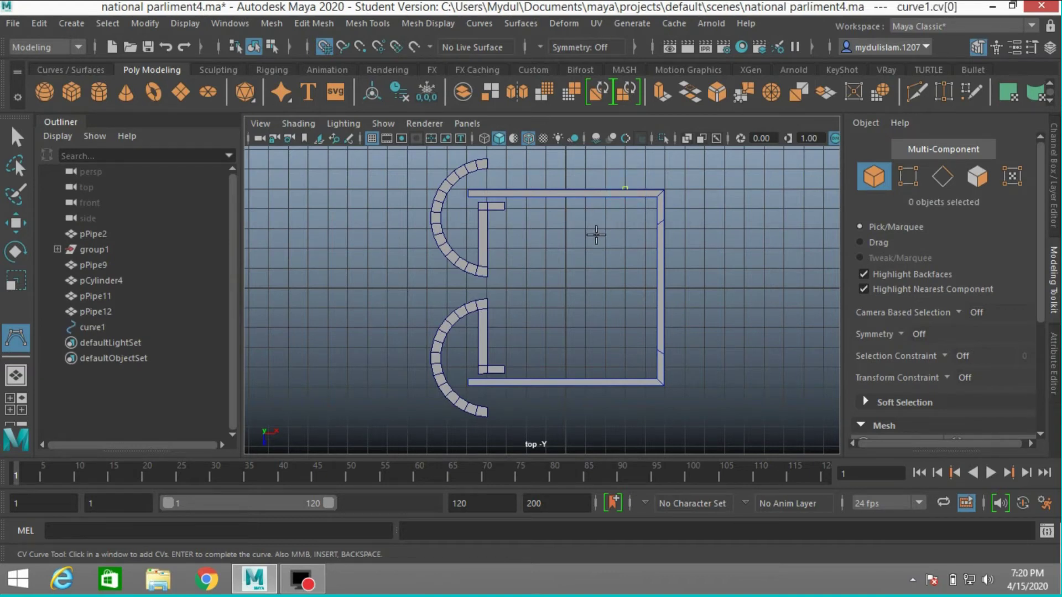
{"action": "left_click", "coordinate": [322, 51]}
{"action": "left_click", "coordinate": [612, 232]}
{"action": "left_click", "coordinate": [605, 288]}
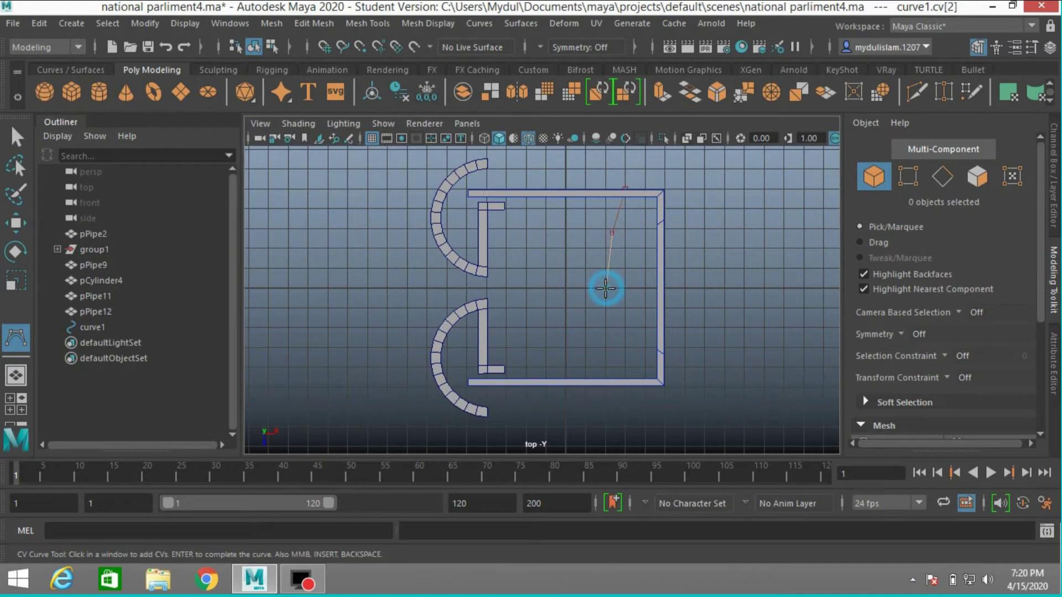
{"action": "left_click", "coordinate": [617, 340]}
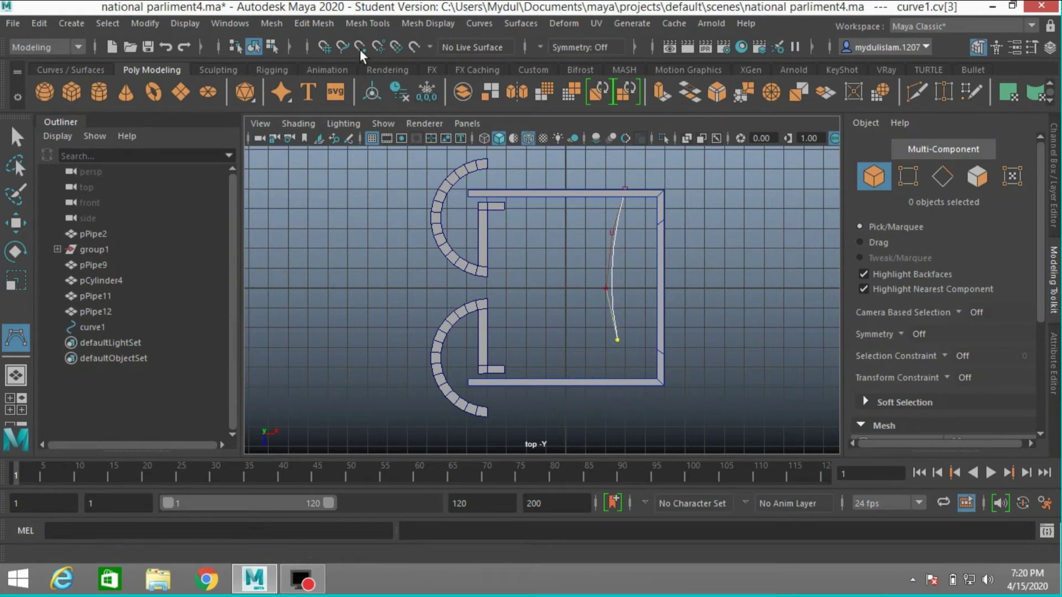
{"action": "left_click", "coordinate": [324, 47]}
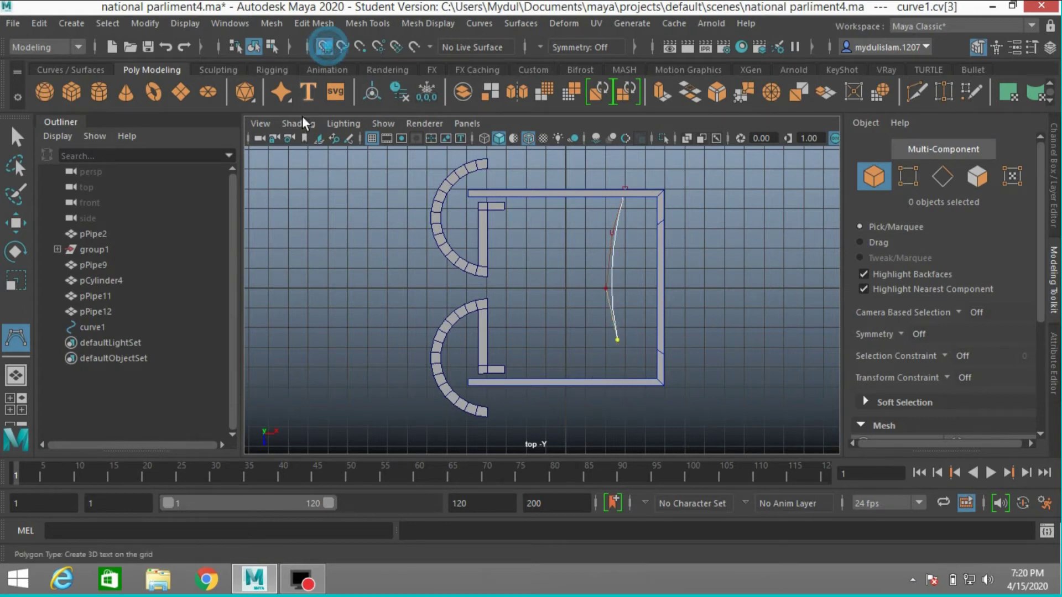
{"action": "left_click", "coordinate": [626, 386]}
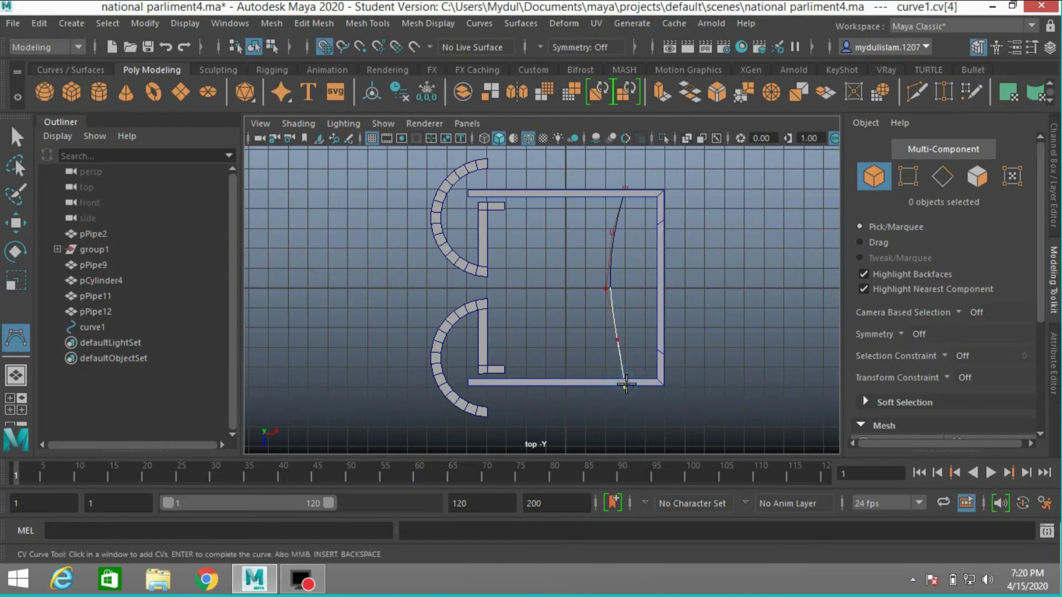
{"action": "key", "text": "w"}
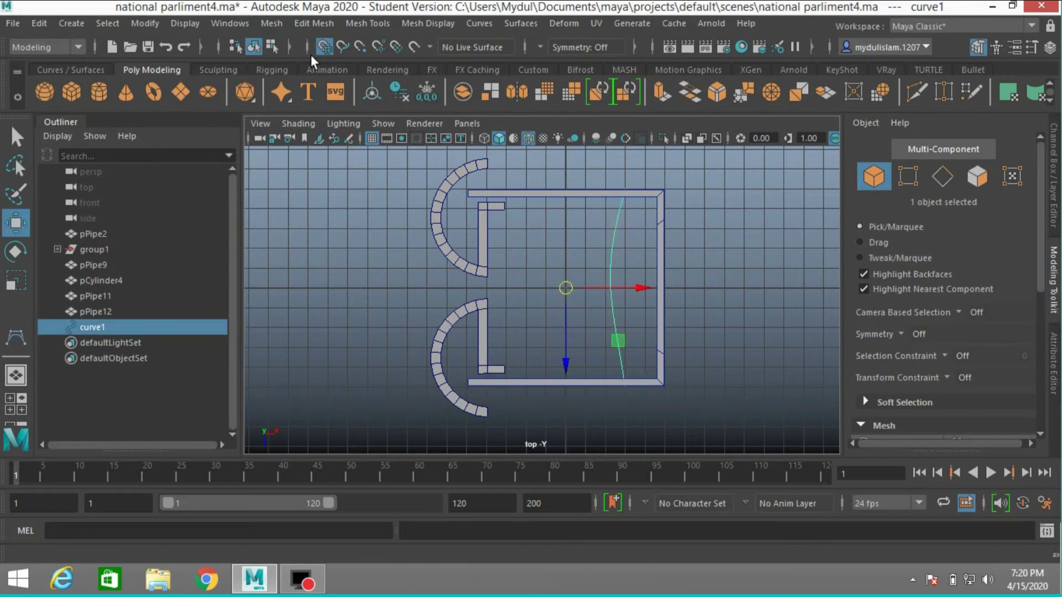
{"action": "left_click", "coordinate": [323, 47]}
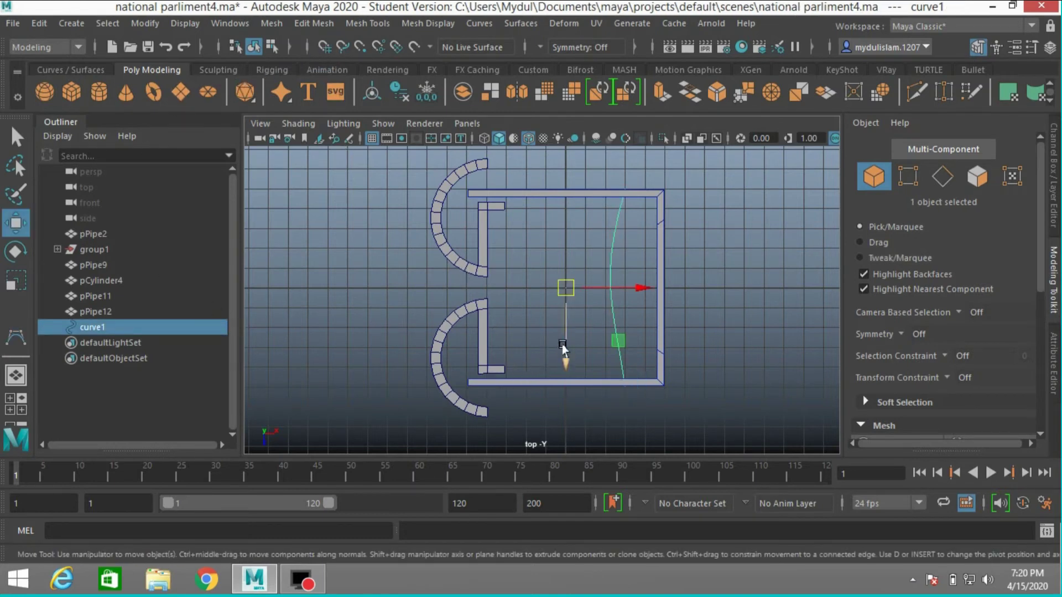
{"action": "key", "text": "space"}
{"action": "key", "text": "space"}
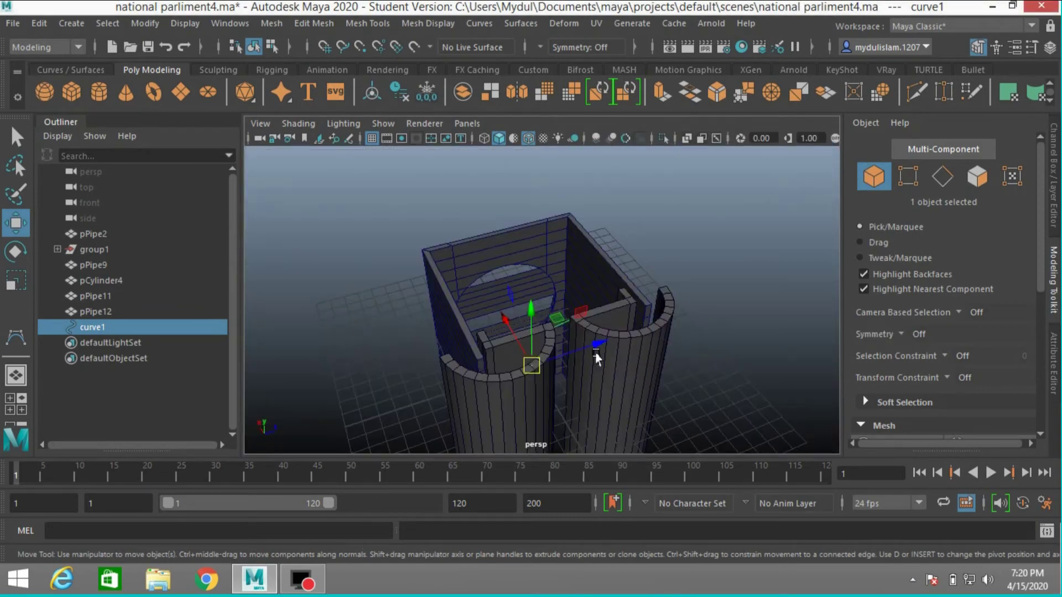
Step: Move the curve up about 6.9 cm along Y, close to the top of the walls
{"action": "left_click_drag", "start_coordinate": [608, 376], "coordinate": [611, 379], "text": "alt"}
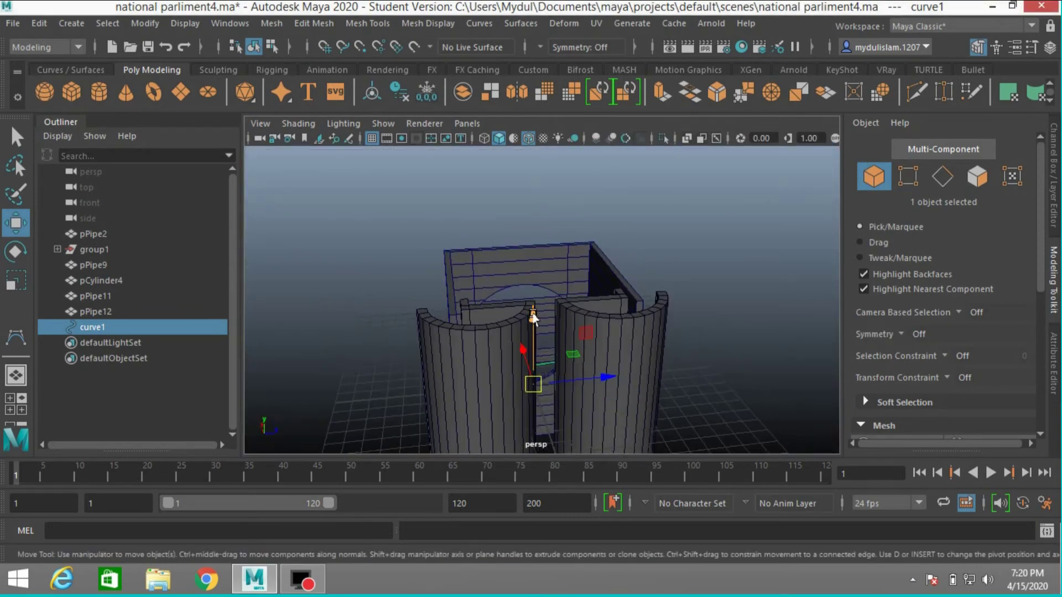
{"action": "left_click_drag", "start_coordinate": [531, 308], "coordinate": [533, 201]}
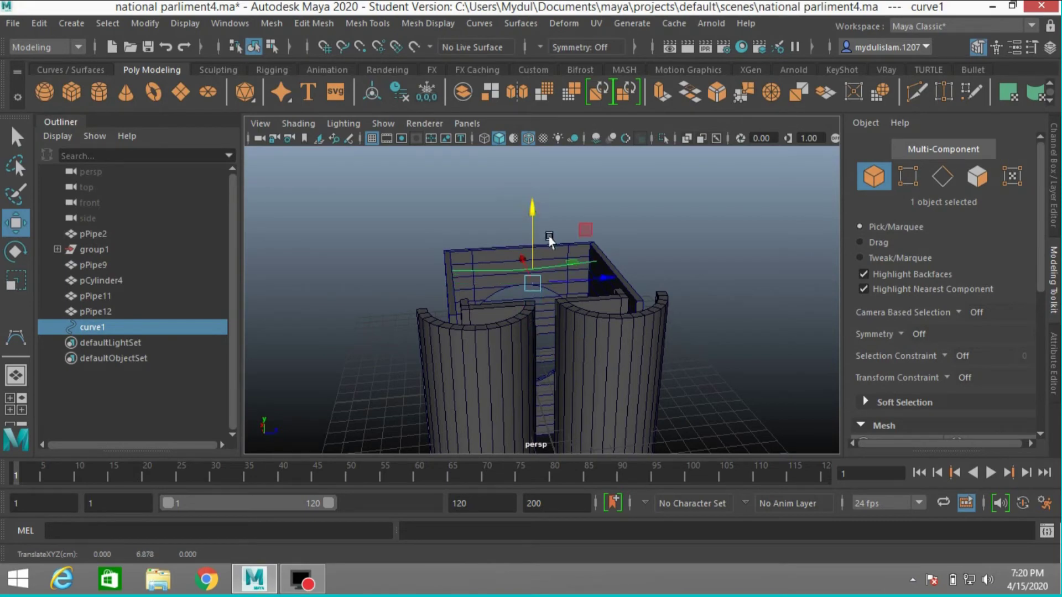
Step: Create a polygon cube, raise it about 6.5 cm, and shift it along Z to about -5 cm, near the curve's end at the side wall
{"action": "scroll", "coordinate": [549, 237], "scroll_direction": "up", "scroll_amount": 5}
{"action": "middle_click_drag", "start_coordinate": [548, 237], "coordinate": [563, 272], "text": "alt"}
{"action": "left_click_drag", "start_coordinate": [563, 275], "coordinate": [475, 332], "text": "alt"}
{"action": "left_click", "coordinate": [81, 88]}
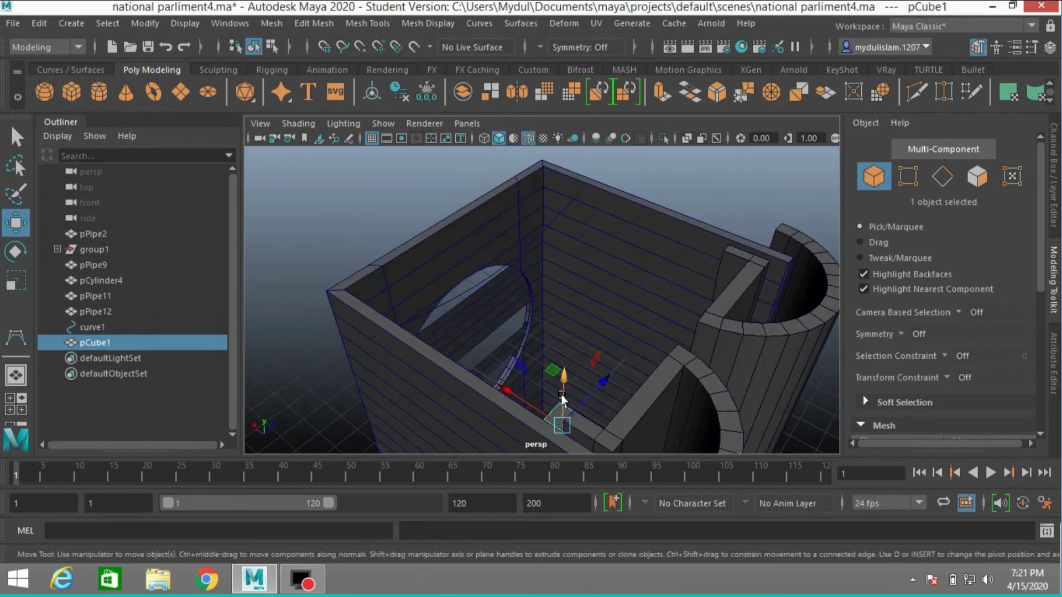
{"action": "left_click_drag", "start_coordinate": [561, 376], "coordinate": [526, 247]}
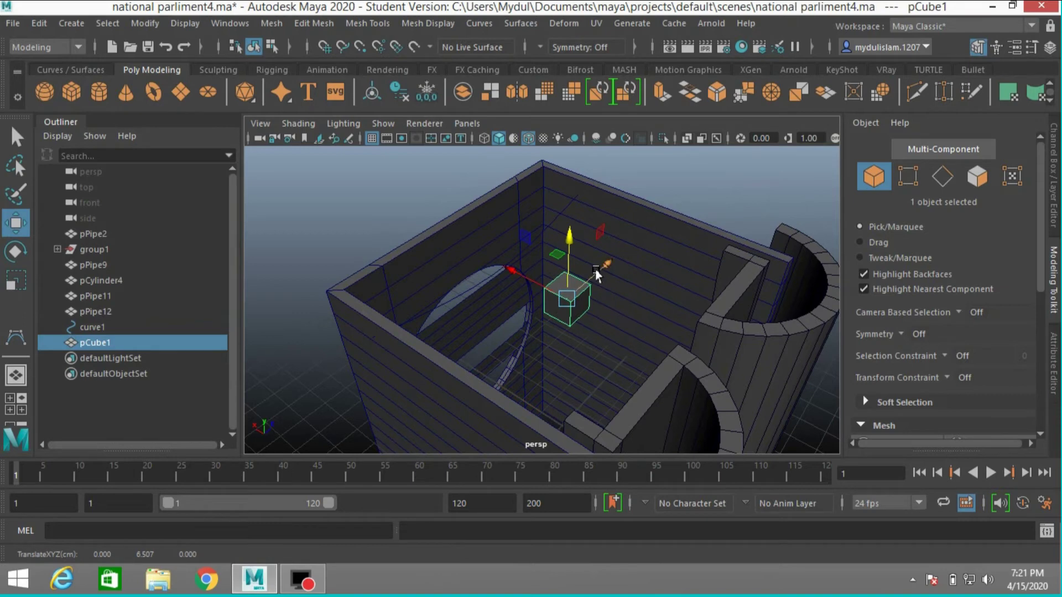
{"action": "left_click_drag", "start_coordinate": [602, 275], "coordinate": [427, 340]}
{"action": "scroll", "coordinate": [376, 337], "scroll_direction": "up", "scroll_amount": 3}
{"action": "scroll", "coordinate": [427, 338], "scroll_direction": "up", "scroll_amount": 3}
{"action": "middle_click_drag", "start_coordinate": [428, 338], "coordinate": [611, 395], "text": "alt"}
{"action": "scroll", "coordinate": [571, 389], "scroll_direction": "up", "scroll_amount": 3}
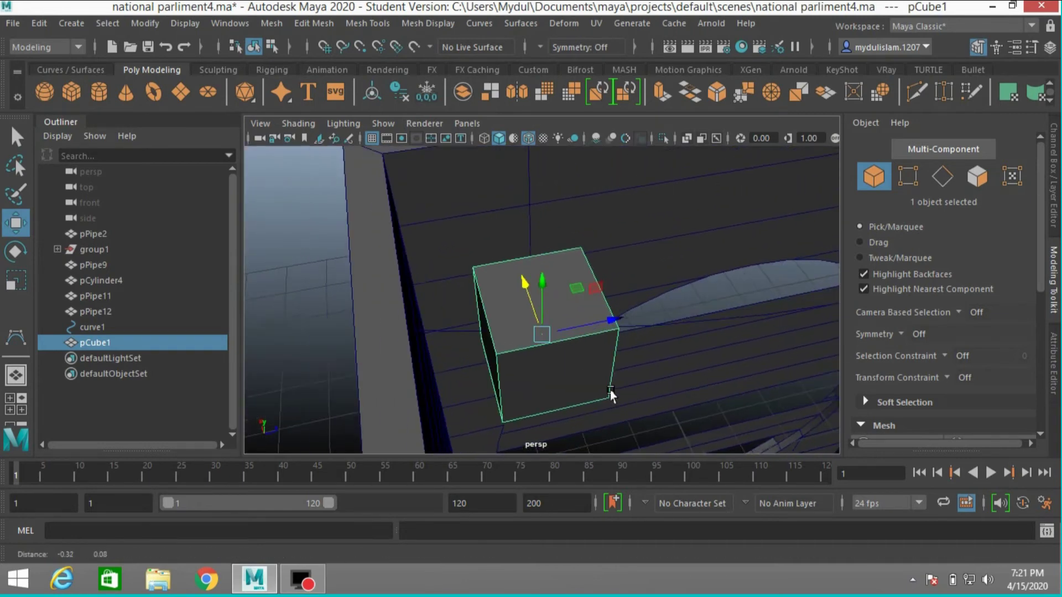
Step: Hide the U-shaped wall shell with the circular opening
{"action": "left_click", "coordinate": [397, 350]}
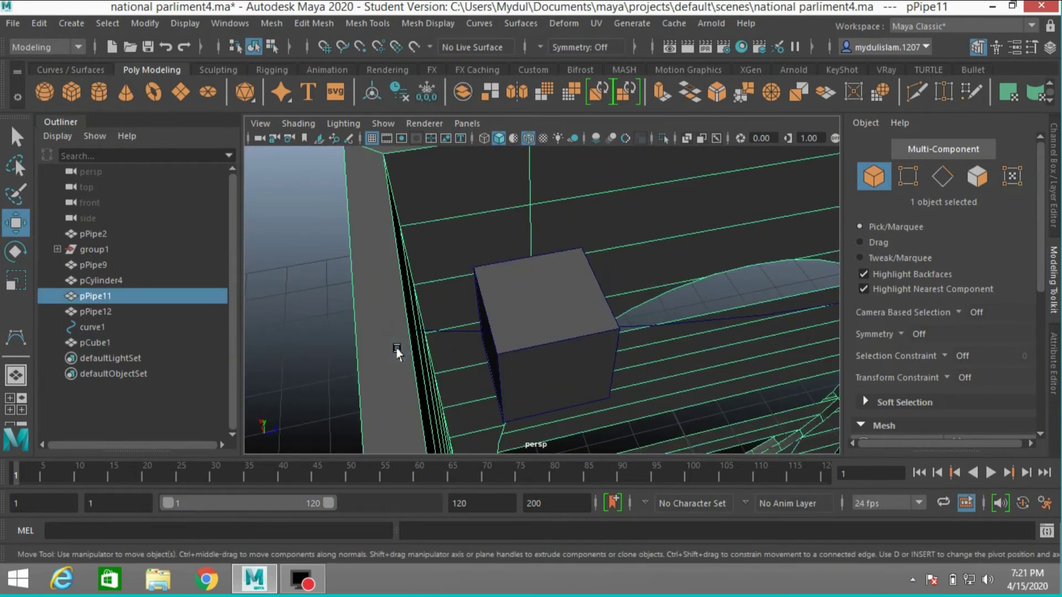
{"action": "key", "text": "ctrl+h"}
{"action": "scroll", "coordinate": [397, 352], "scroll_direction": "down", "scroll_amount": 3}
{"action": "left_click_drag", "start_coordinate": [398, 349], "coordinate": [455, 355], "text": "alt"}
Step: Align the cube with the curve's end by moving it to about 2.88 cm in X and 6.78 cm in Y
{"action": "left_click", "coordinate": [533, 345]}
{"action": "left_click_drag", "start_coordinate": [532, 346], "coordinate": [431, 347], "text": "alt"}
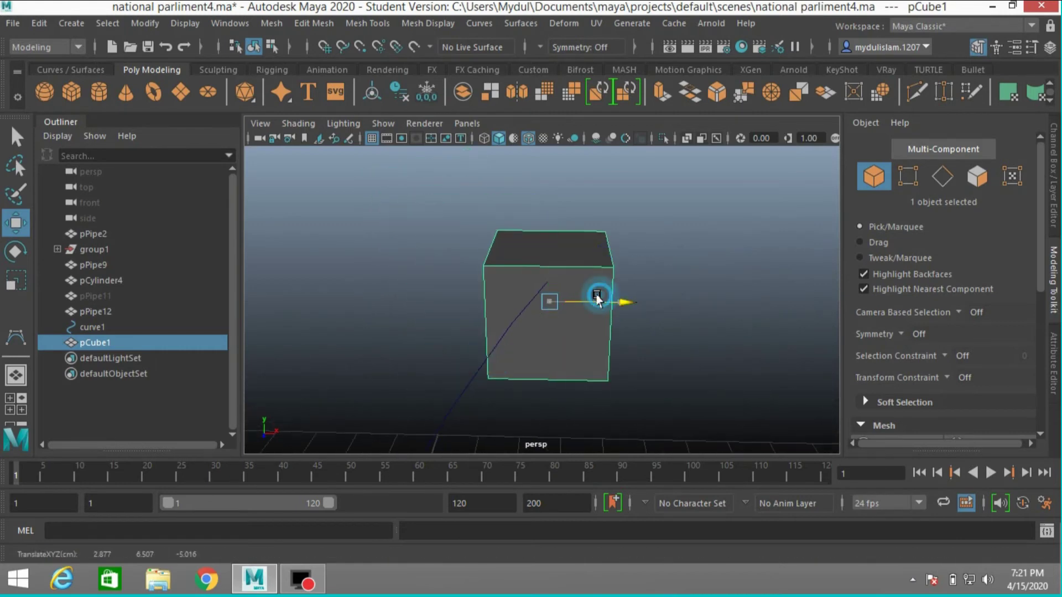
{"action": "left_click_drag", "start_coordinate": [549, 254], "coordinate": [549, 227]}
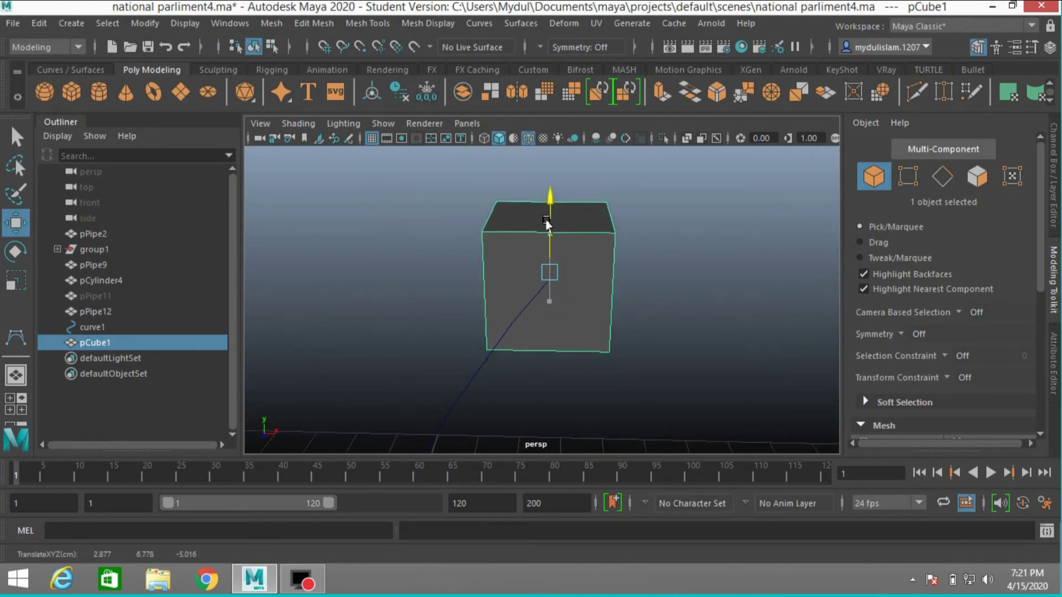
Step: Rotate the cube about -12.5 degrees around Y so its inner face is square to the curve's end
{"action": "left_click_drag", "start_coordinate": [610, 299], "coordinate": [517, 326], "text": "alt"}
{"action": "left_click_drag", "start_coordinate": [575, 345], "coordinate": [501, 340], "text": "alt"}
{"action": "scroll", "coordinate": [552, 338], "scroll_direction": "down", "scroll_amount": 8}
{"action": "scroll", "coordinate": [498, 342], "scroll_direction": "up", "scroll_amount": 4}
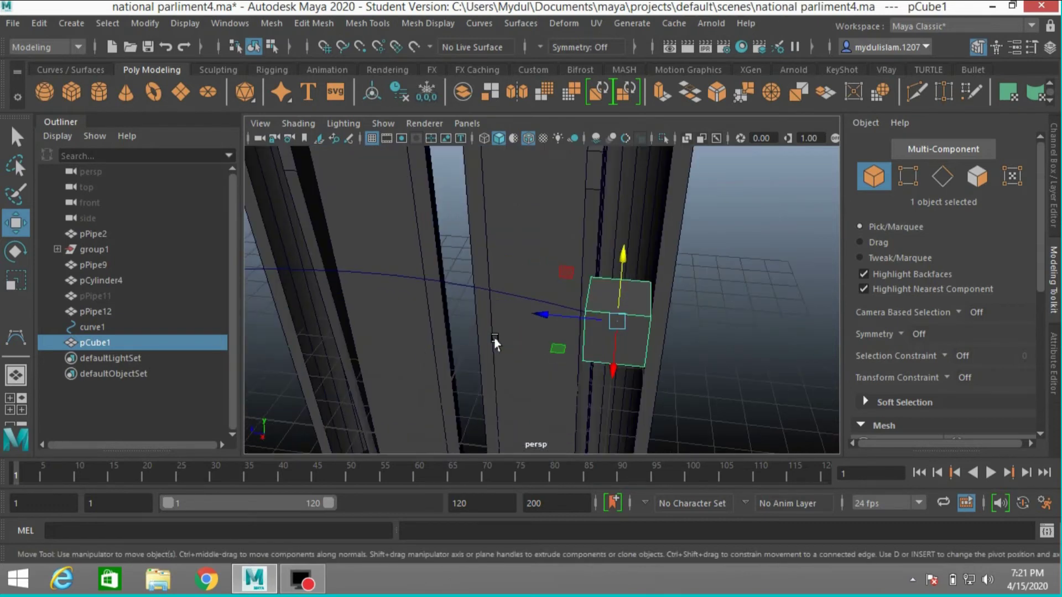
{"action": "scroll", "coordinate": [493, 343], "scroll_direction": "up", "scroll_amount": 5}
{"action": "middle_click_drag", "start_coordinate": [483, 355], "coordinate": [418, 314], "text": "alt"}
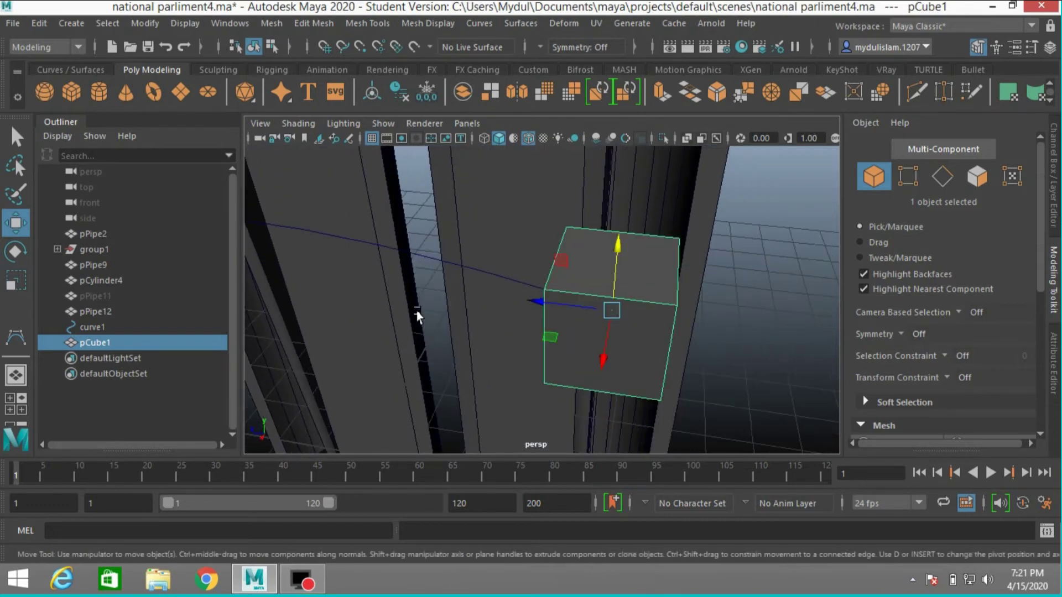
{"action": "left_click_drag", "start_coordinate": [425, 315], "coordinate": [507, 308], "text": "alt"}
{"action": "key", "text": "e"}
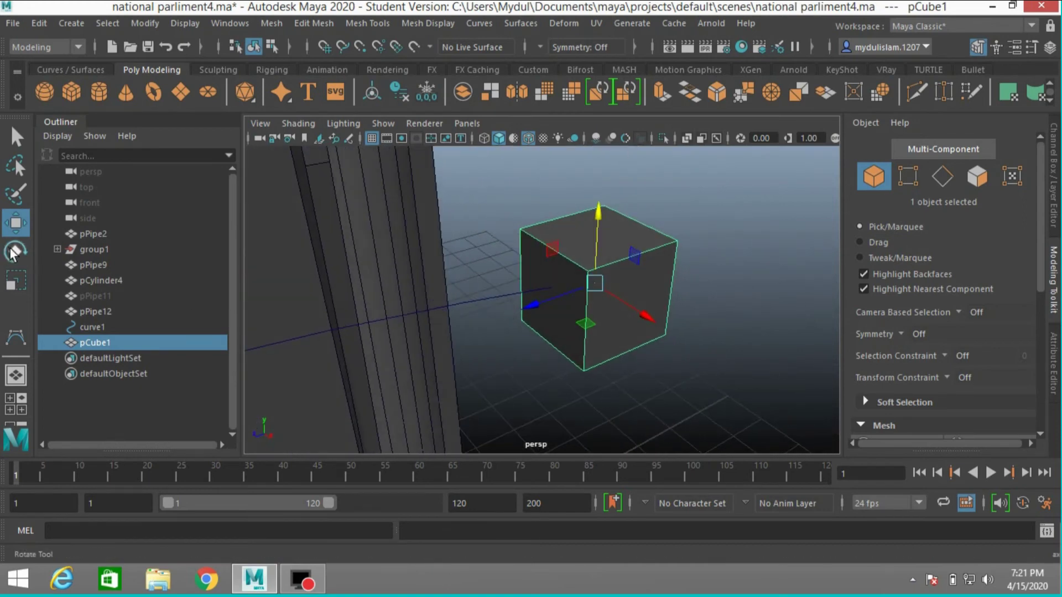
{"action": "left_click_drag", "start_coordinate": [596, 315], "coordinate": [576, 325]}
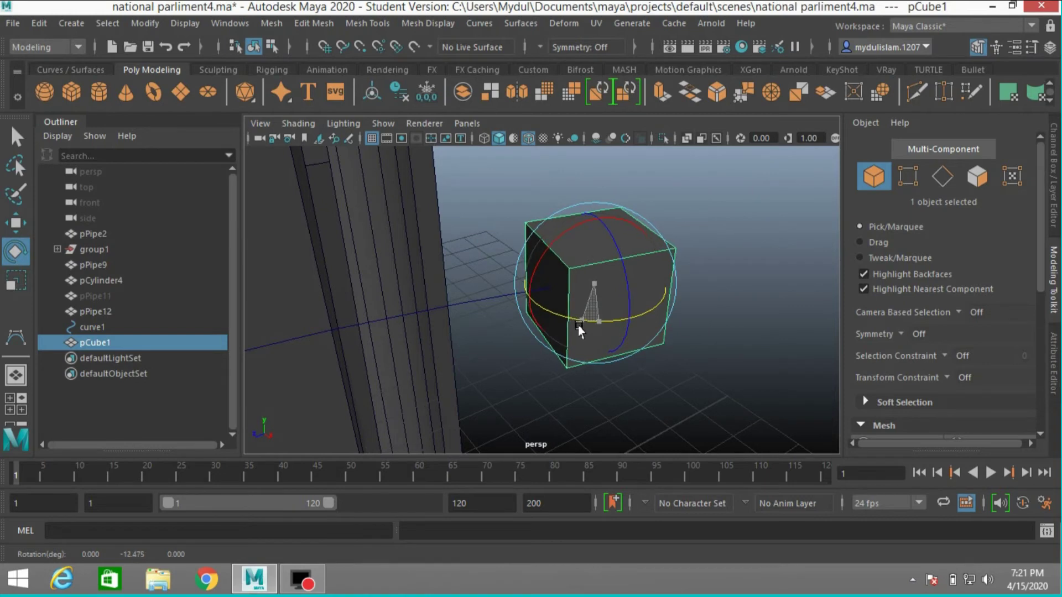
Step: Delete five of the cube's faces, leaving only the face that looks along the curve
{"action": "mouse_move", "coordinate": [479, 360]}
{"action": "left_mouse_down", "text": "alt"}
{"action": "mouse_move", "coordinate": [564, 357]}
{"action": "mouse_move", "coordinate": [458, 360]}
{"action": "mouse_move", "coordinate": [470, 357]}
{"action": "left_mouse_up", "text": "alt"}
{"action": "left_click", "coordinate": [987, 168]}
{"action": "left_click_drag", "start_coordinate": [765, 310], "coordinate": [723, 315], "text": "alt"}
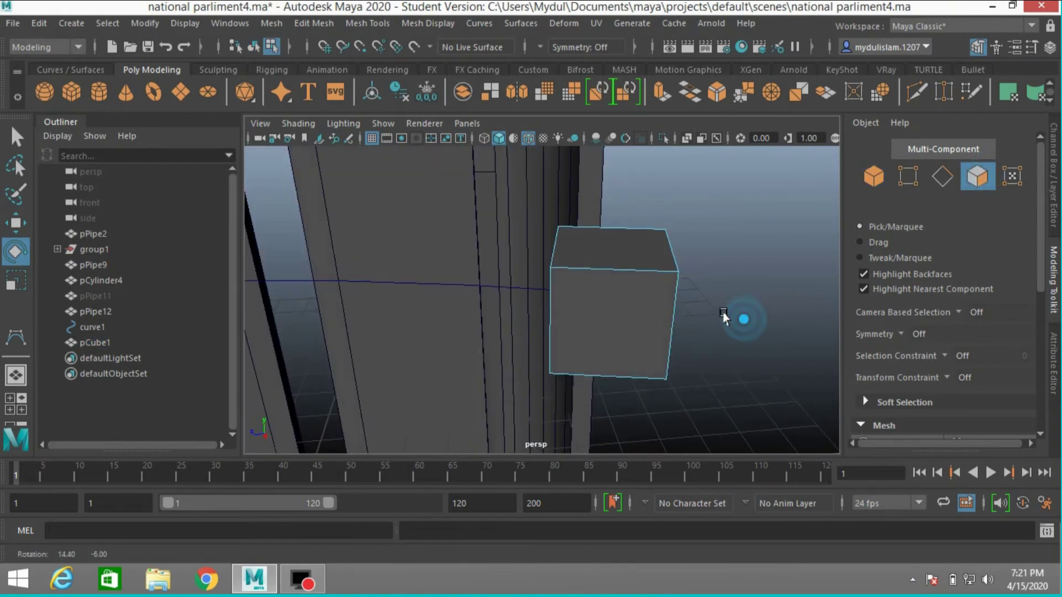
{"action": "left_click_drag", "start_coordinate": [747, 428], "coordinate": [616, 205]}
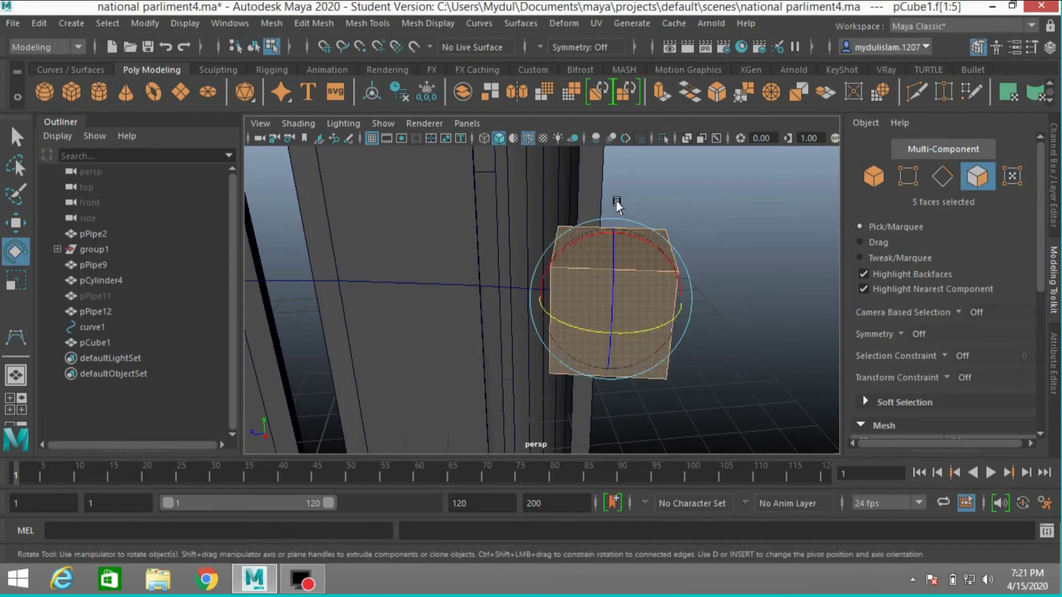
{"action": "key", "text": "Delete"}
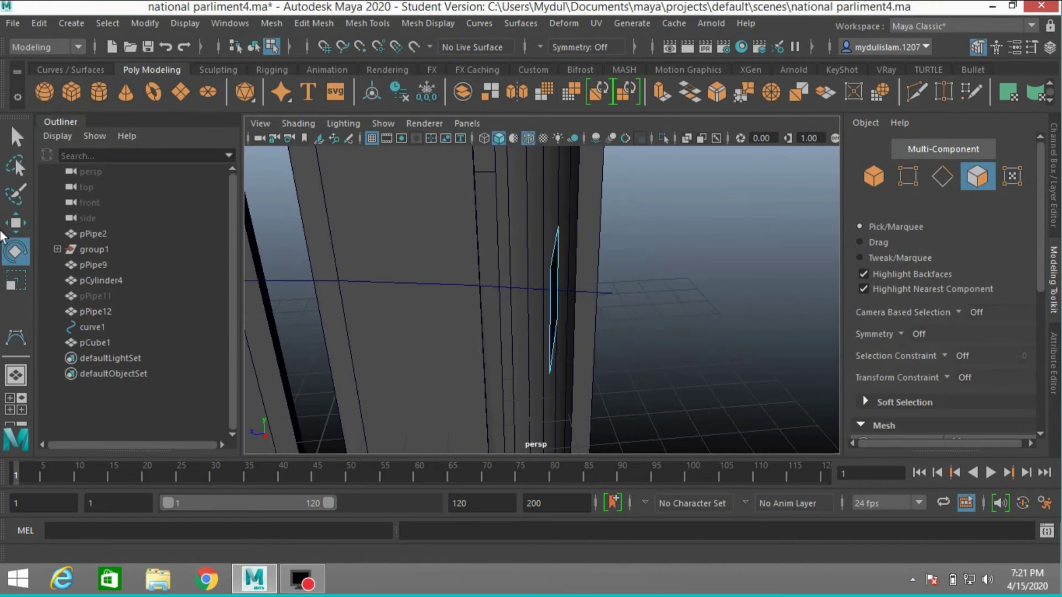
Step: Return to object selection and center the pivot of the remaining single-face object
{"action": "key", "text": "w"}
{"action": "left_click", "coordinate": [873, 176]}
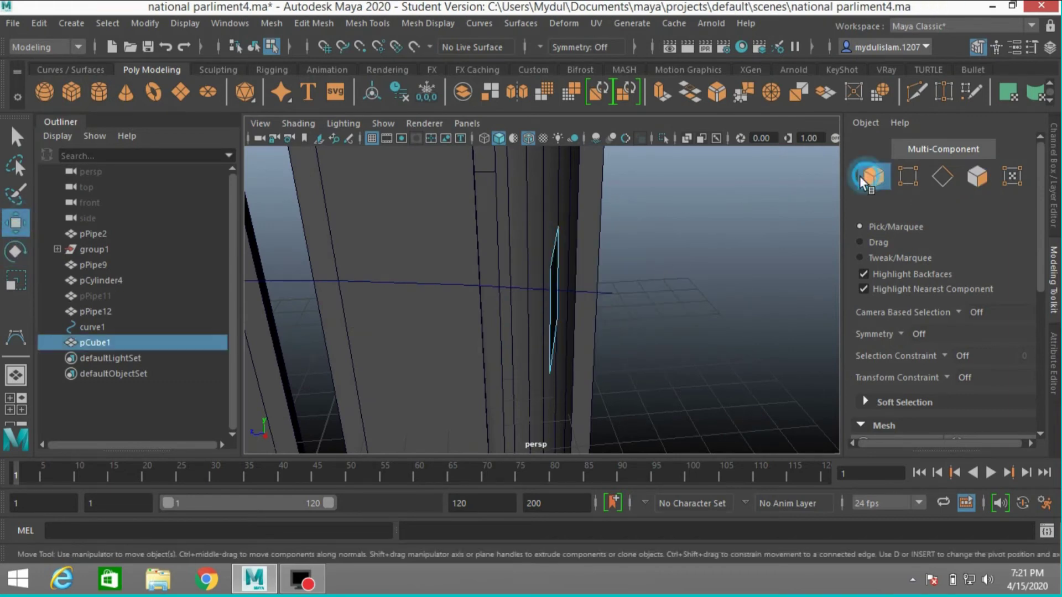
{"action": "left_click", "coordinate": [137, 25]}
{"action": "left_click", "coordinate": [194, 139]}
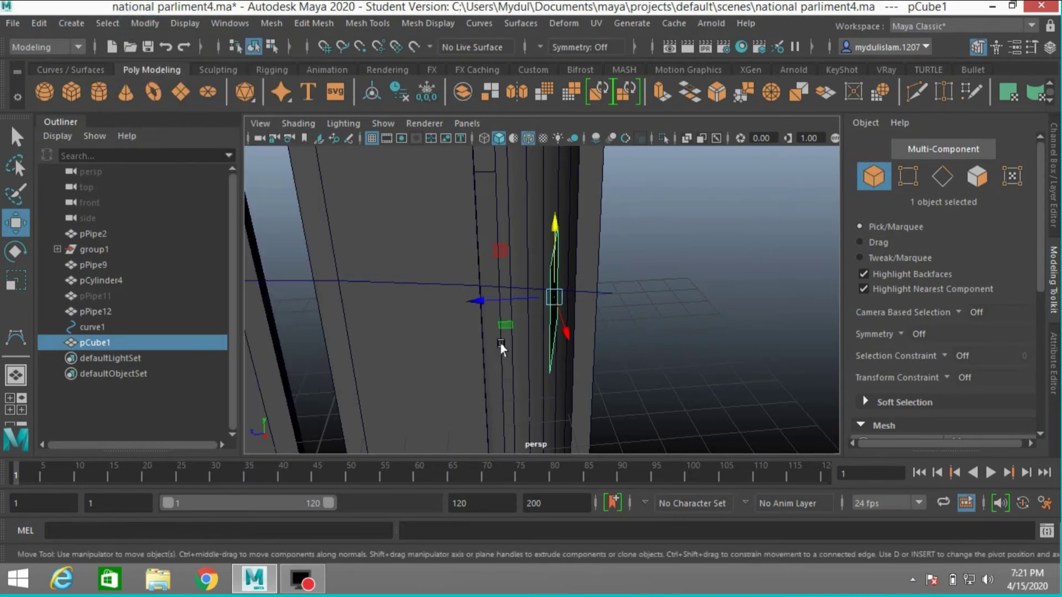
Step: Move the single-face object along Z and X to center it on the curve's end, and freeze its transformations
{"action": "left_click_drag", "start_coordinate": [480, 309], "coordinate": [539, 330]}
{"action": "key", "text": "f"}
{"action": "left_click_drag", "start_coordinate": [479, 355], "coordinate": [644, 347], "text": "alt"}
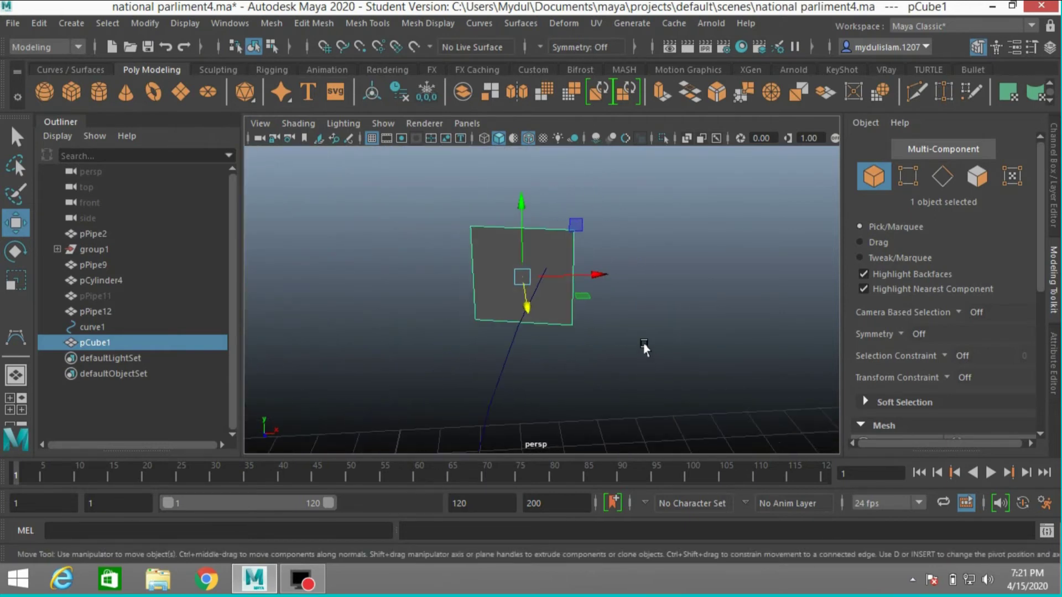
{"action": "left_click_drag", "start_coordinate": [596, 275], "coordinate": [603, 309]}
{"action": "left_click_drag", "start_coordinate": [603, 310], "coordinate": [626, 317], "text": "alt"}
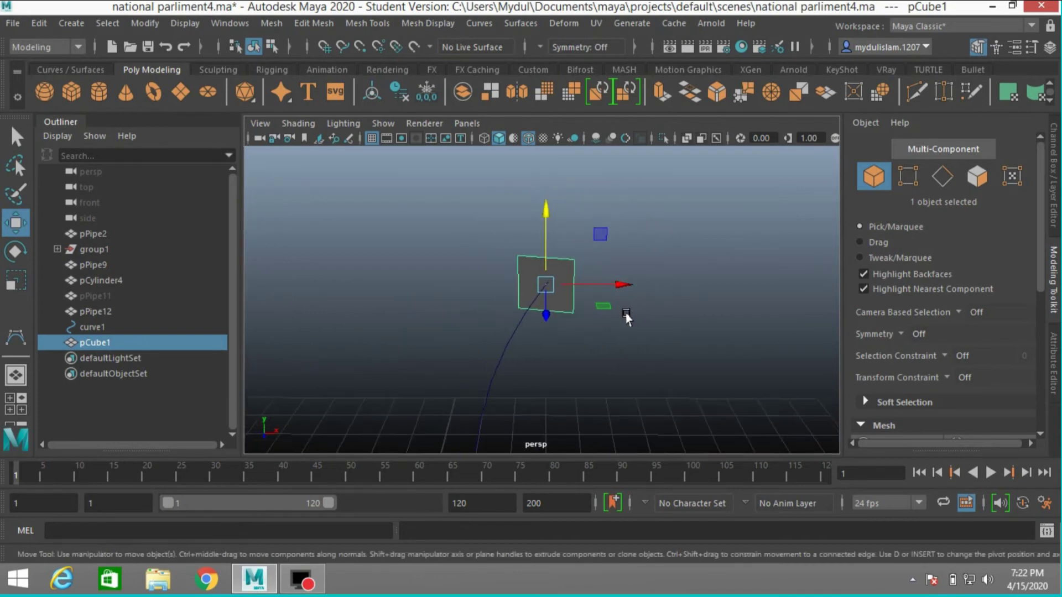
{"action": "left_click", "coordinate": [142, 32]}
{"action": "left_click", "coordinate": [176, 92]}
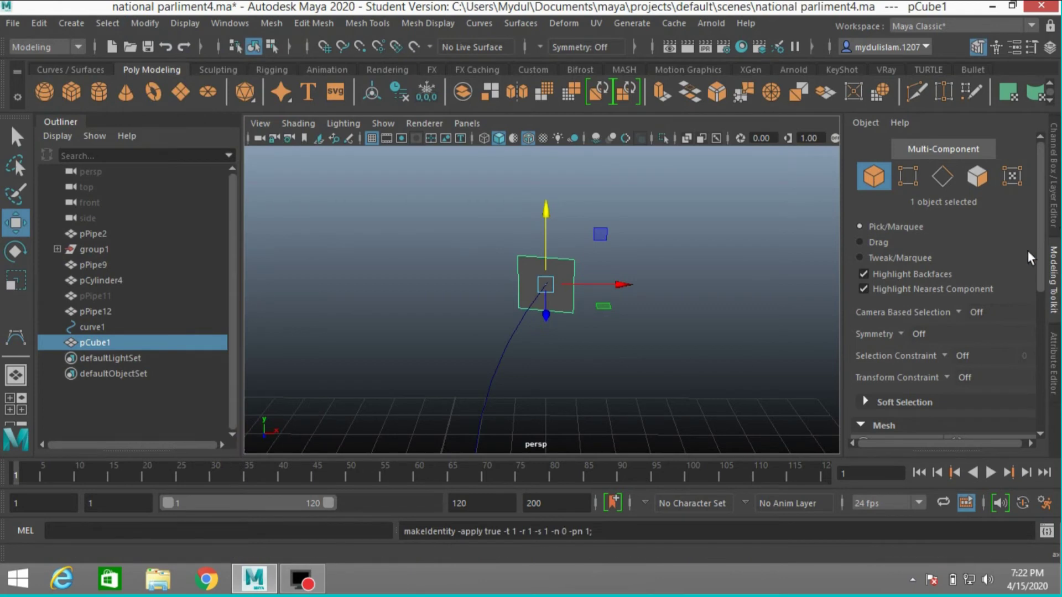
Step: Extrude the face along the curve to the opposite side wall with 18 divisions
{"action": "left_click", "coordinate": [977, 176]}
{"action": "left_click", "coordinate": [558, 284]}
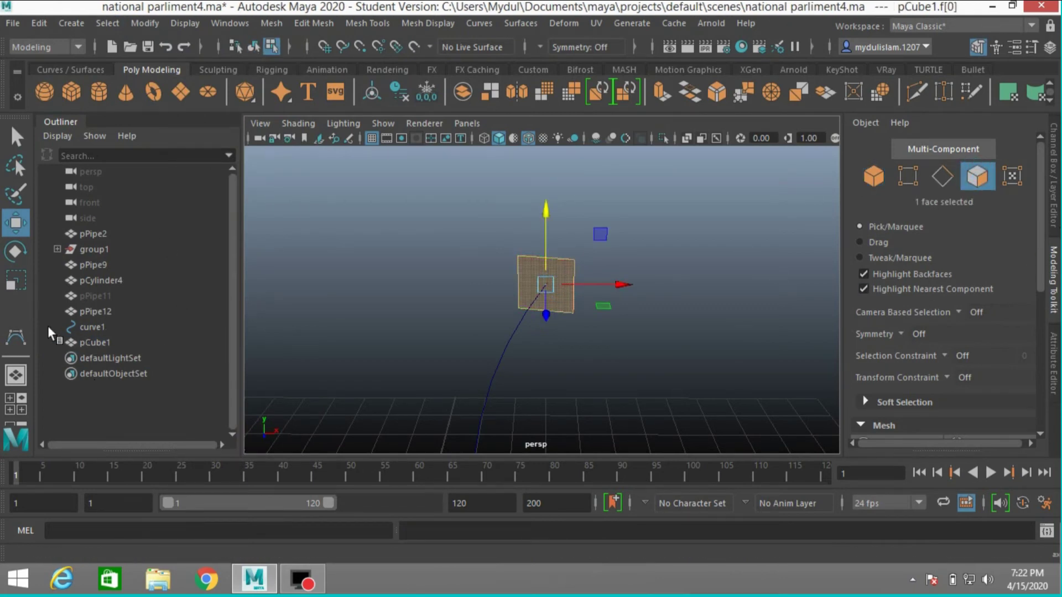
{"action": "left_click", "coordinate": [91, 328]}
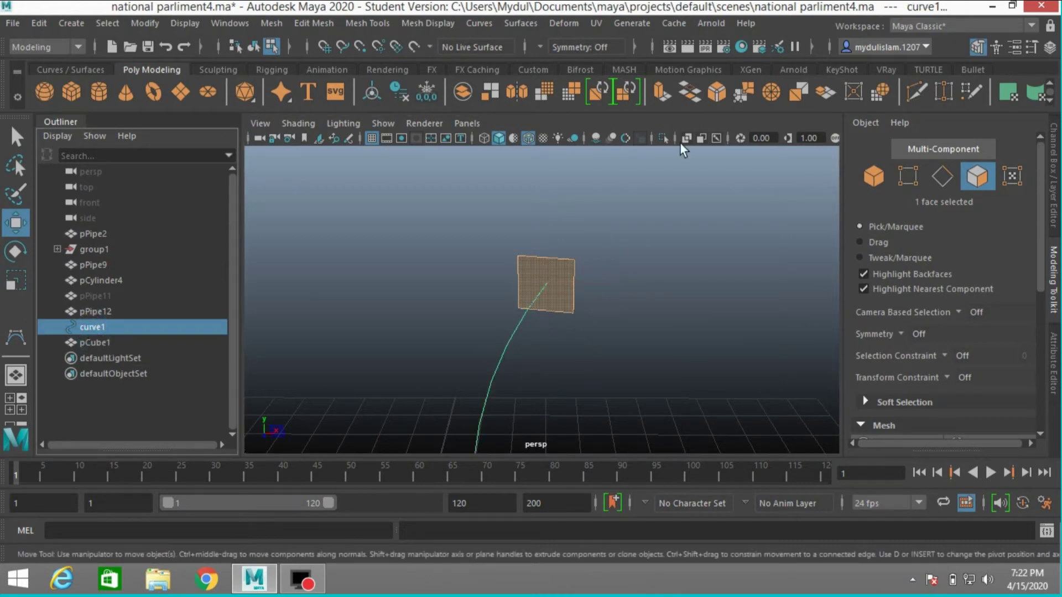
{"action": "left_click", "coordinate": [663, 91]}
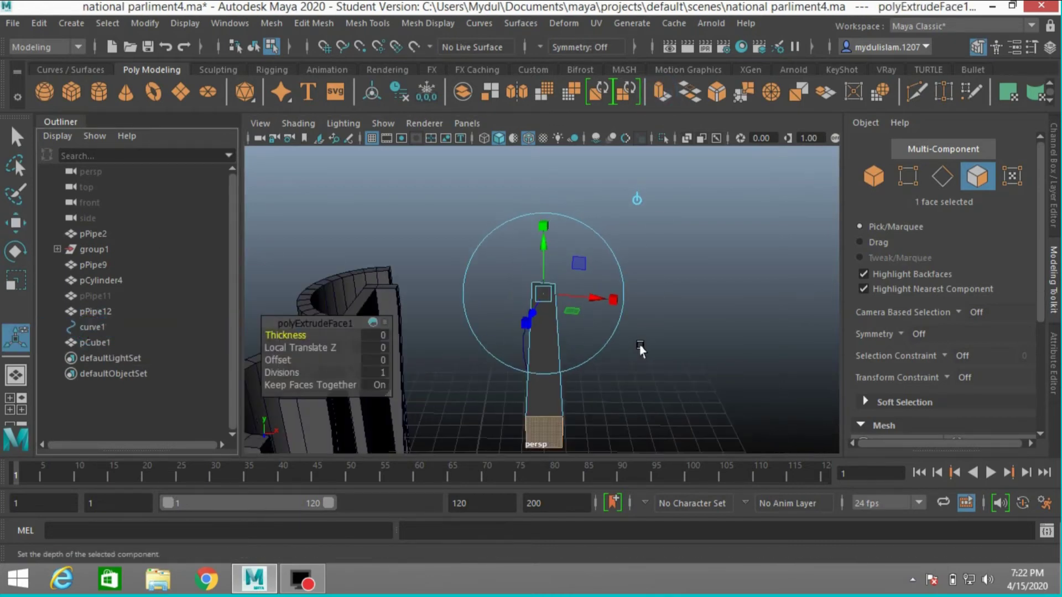
{"action": "scroll", "coordinate": [641, 348], "scroll_direction": "down", "scroll_amount": 3}
{"action": "left_click_drag", "start_coordinate": [656, 348], "coordinate": [626, 349], "text": "alt"}
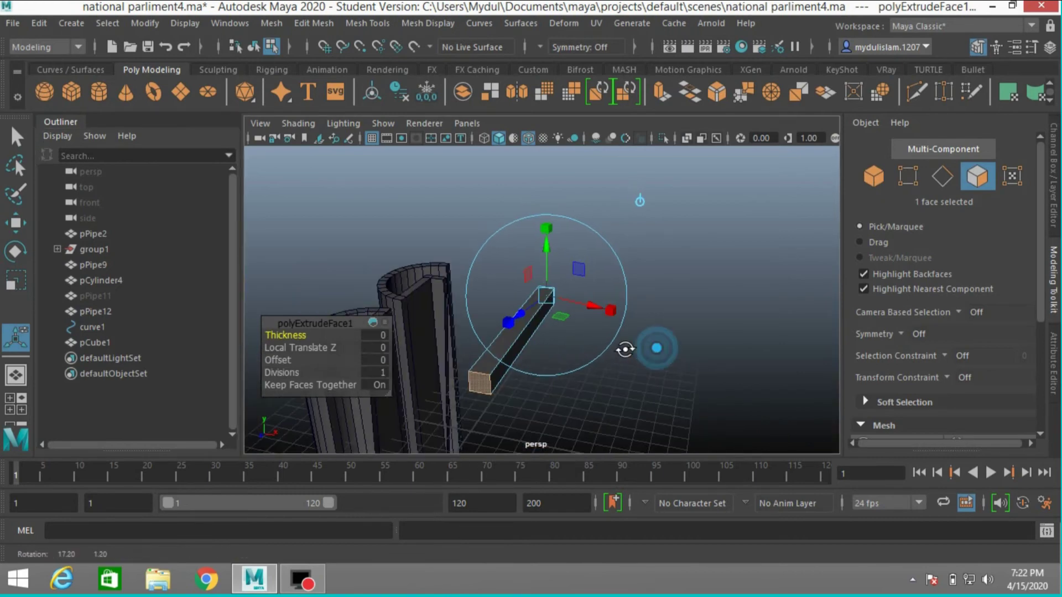
{"action": "left_click_drag", "start_coordinate": [276, 374], "coordinate": [408, 392]}
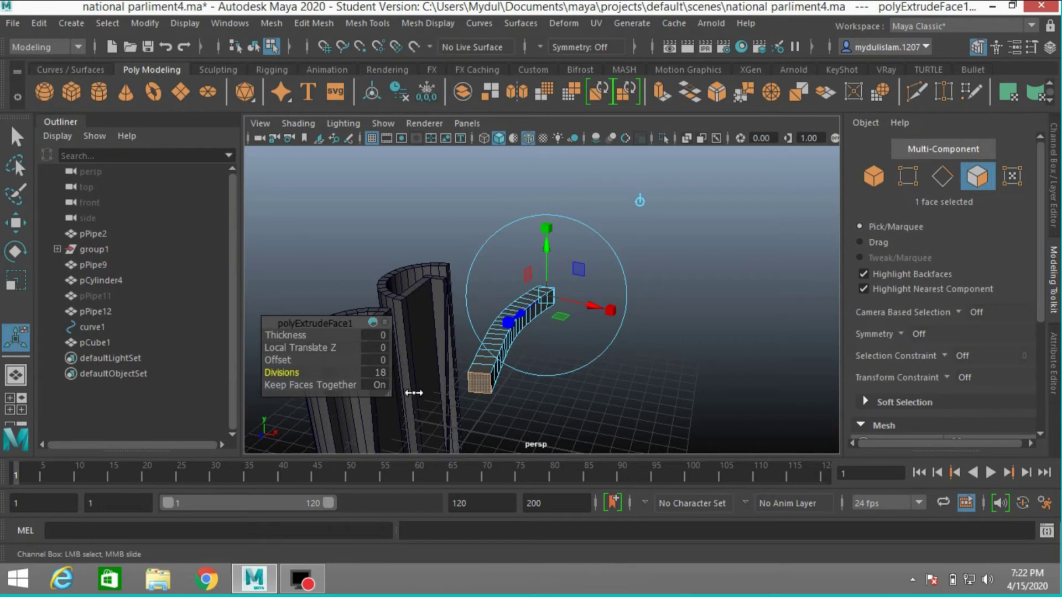
Step: Unhide the U-shaped wall shell in the maximized top view
{"action": "left_click_drag", "start_coordinate": [564, 412], "coordinate": [507, 422], "text": "alt"}
{"action": "key", "text": "space"}
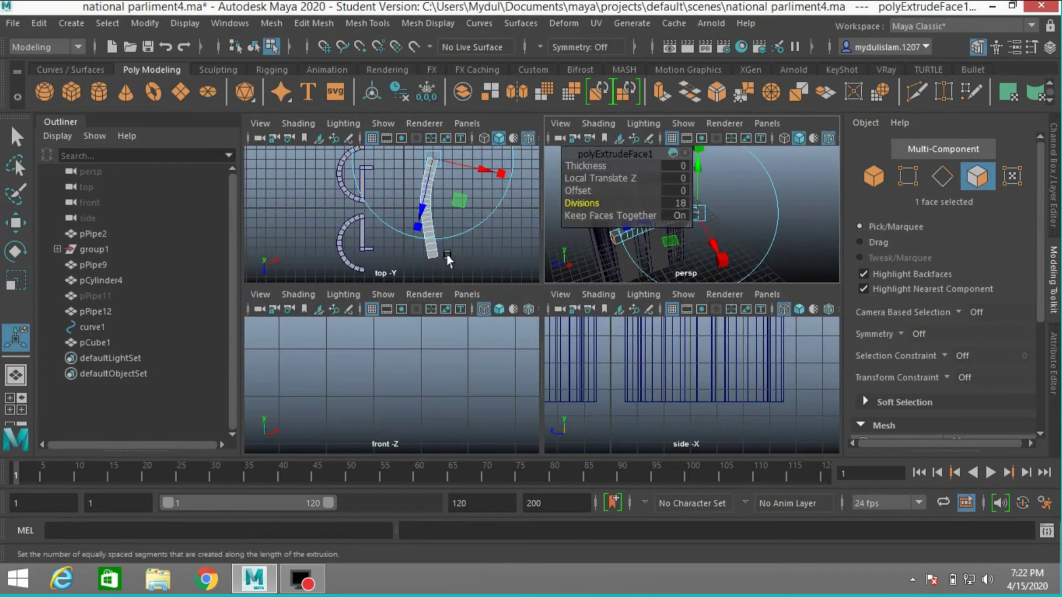
{"action": "key", "text": "space"}
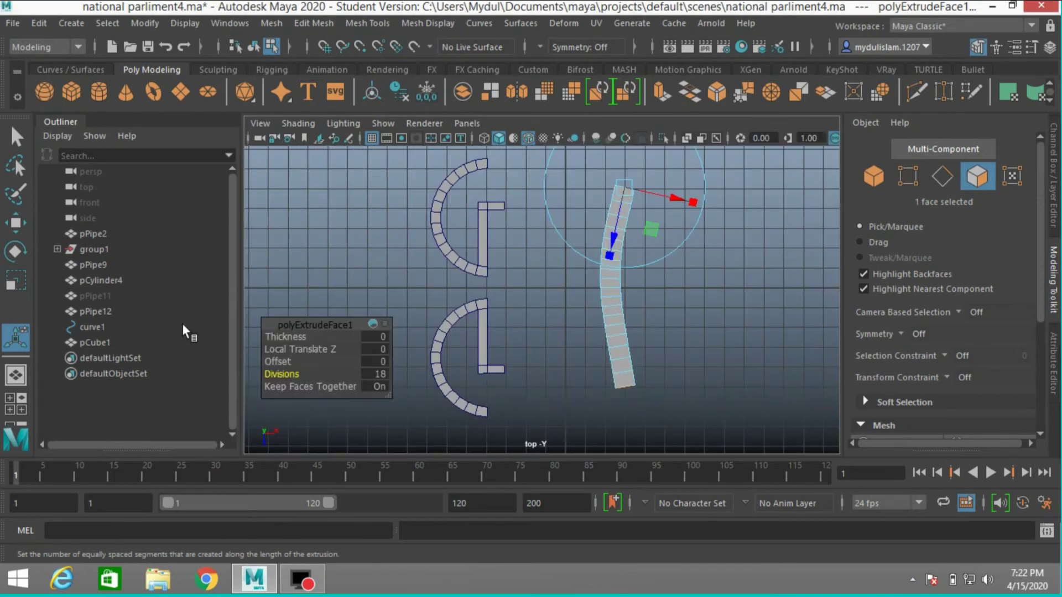
{"action": "left_click", "coordinate": [99, 299]}
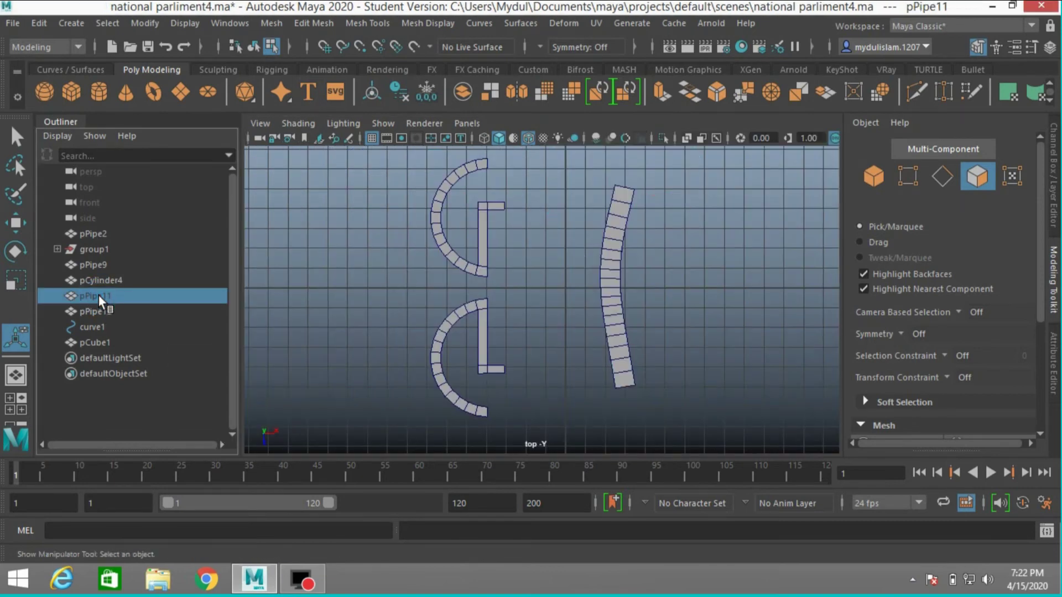
{"action": "key", "text": "h"}
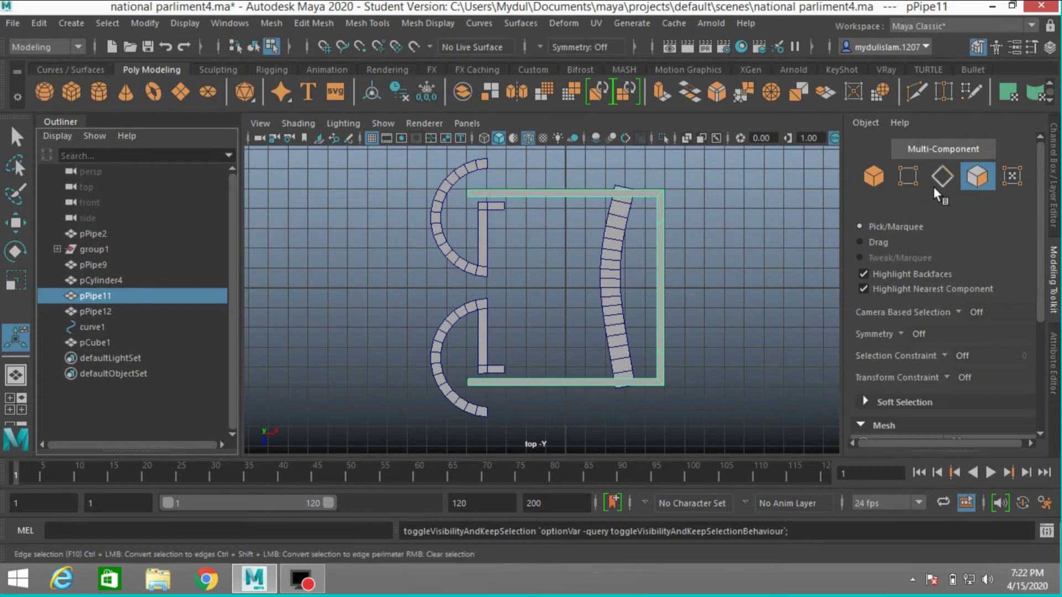
{"action": "left_click", "coordinate": [618, 308]}
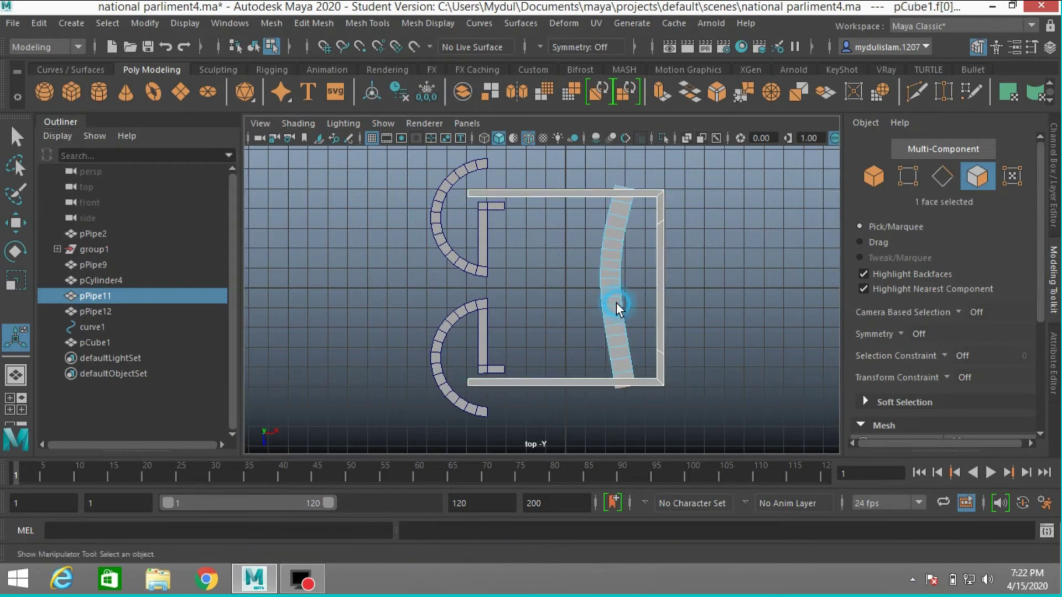
{"action": "left_click", "coordinate": [907, 176]}
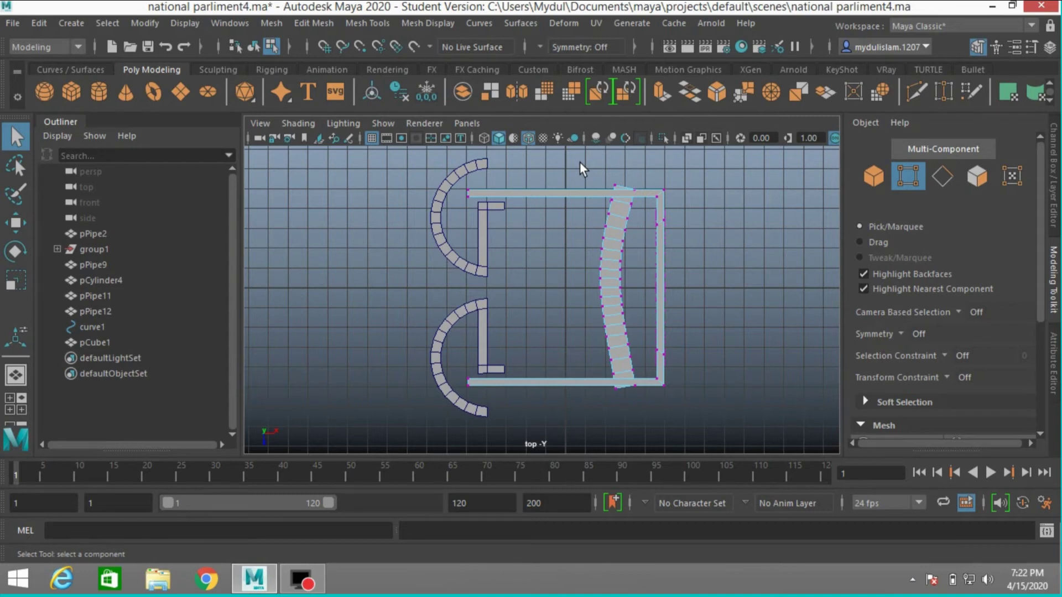
{"action": "left_click", "coordinate": [874, 175]}
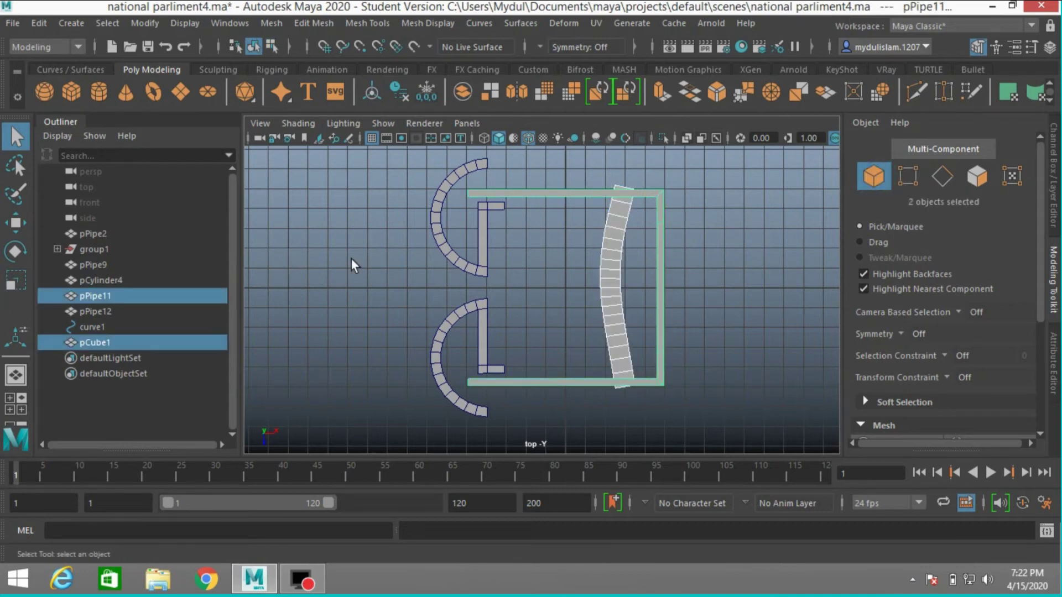
{"action": "left_click", "coordinate": [16, 281]}
{"action": "left_click_drag", "start_coordinate": [636, 287], "coordinate": [636, 288]}
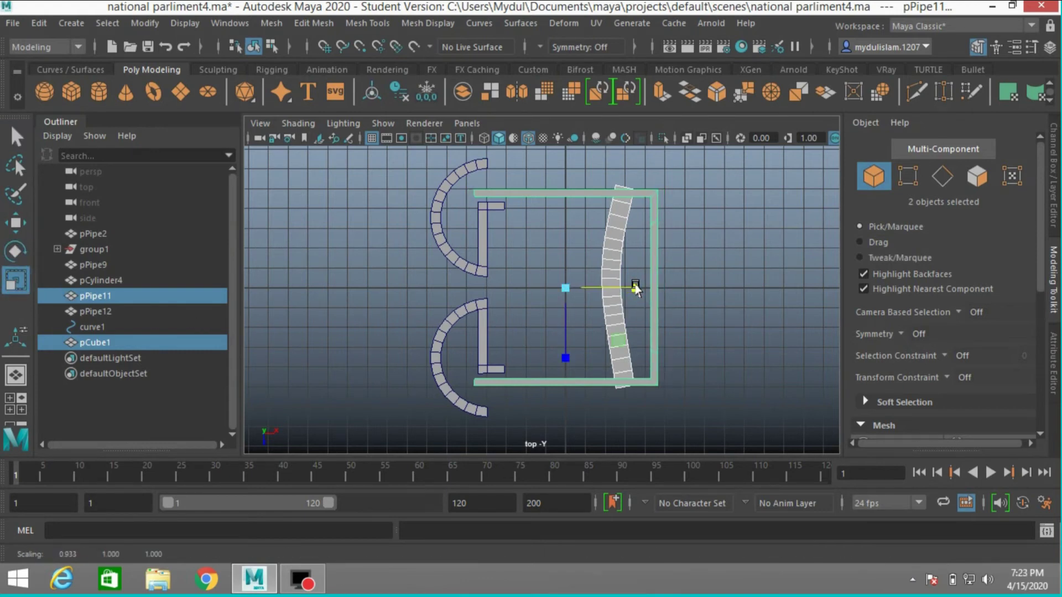
Step: Scale only the curved extruded beam along X to about 0.62 to make it thinner
{"action": "left_click", "coordinate": [608, 311]}
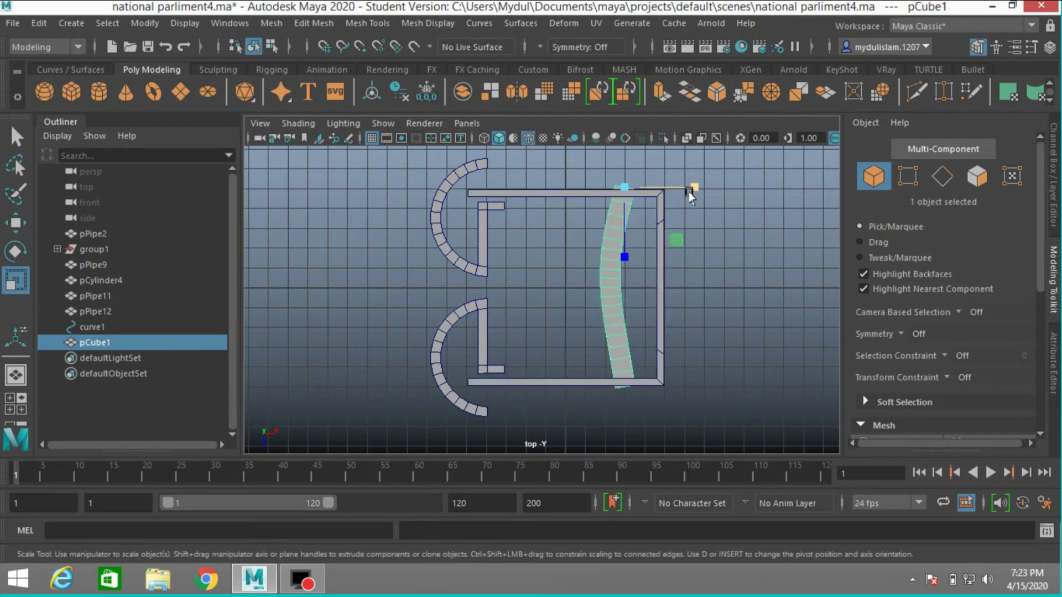
{"action": "left_click_drag", "start_coordinate": [690, 194], "coordinate": [670, 202]}
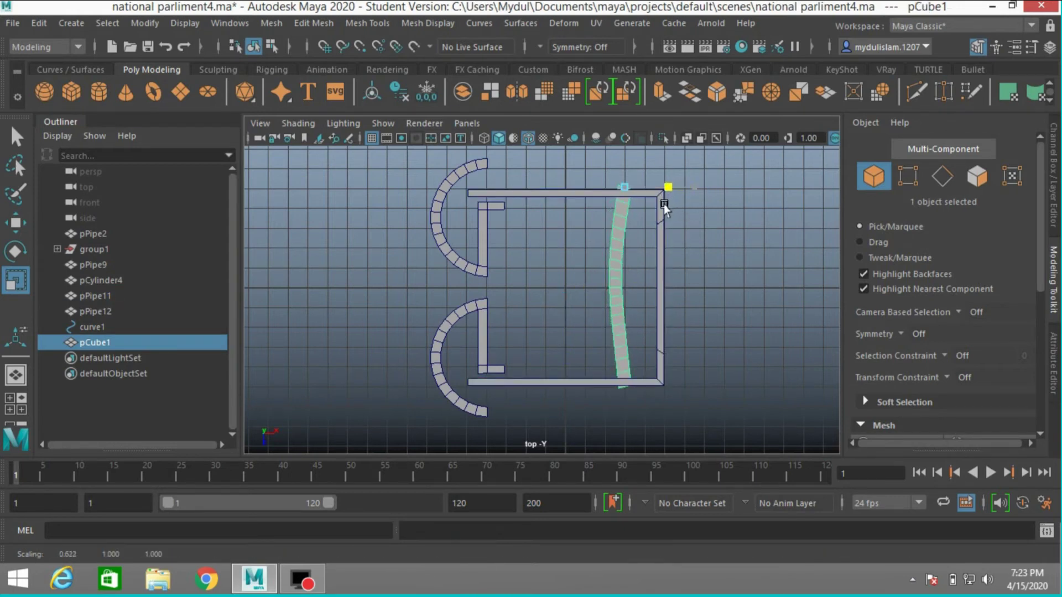
Step: Scale the curved beam to about 0.58 along X and 0.98 along Z to fit between the side walls
{"action": "left_click_drag", "start_coordinate": [663, 209], "coordinate": [662, 211]}
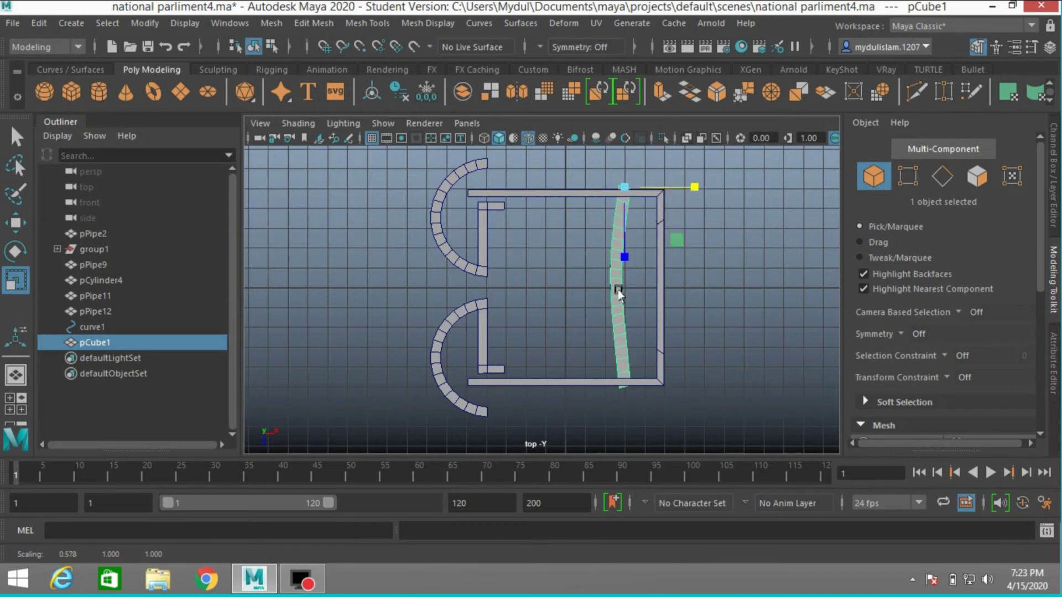
{"action": "left_click_drag", "start_coordinate": [624, 259], "coordinate": [624, 261]}
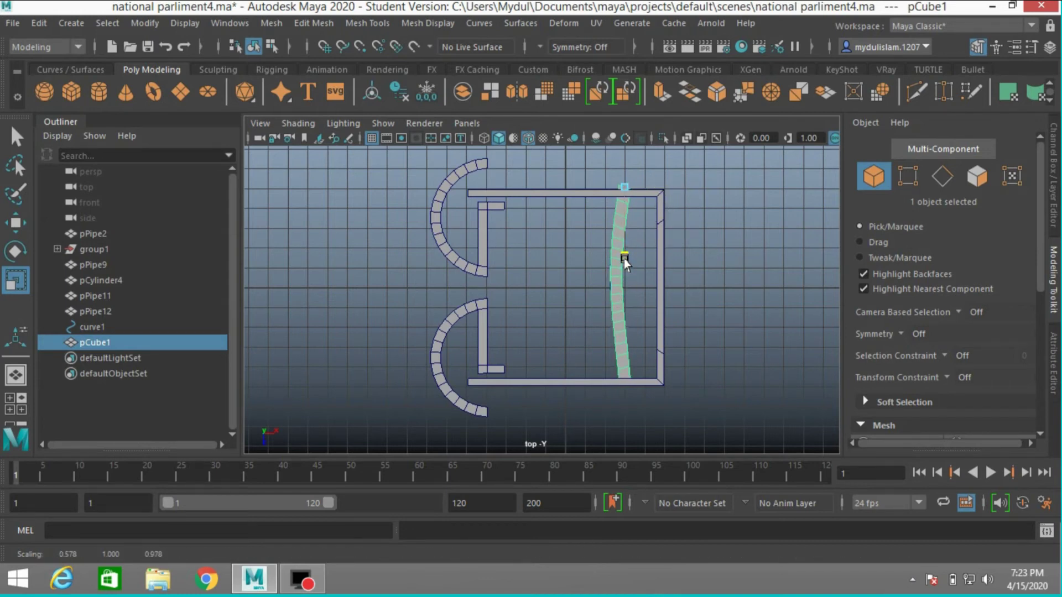
{"action": "key", "text": "w"}
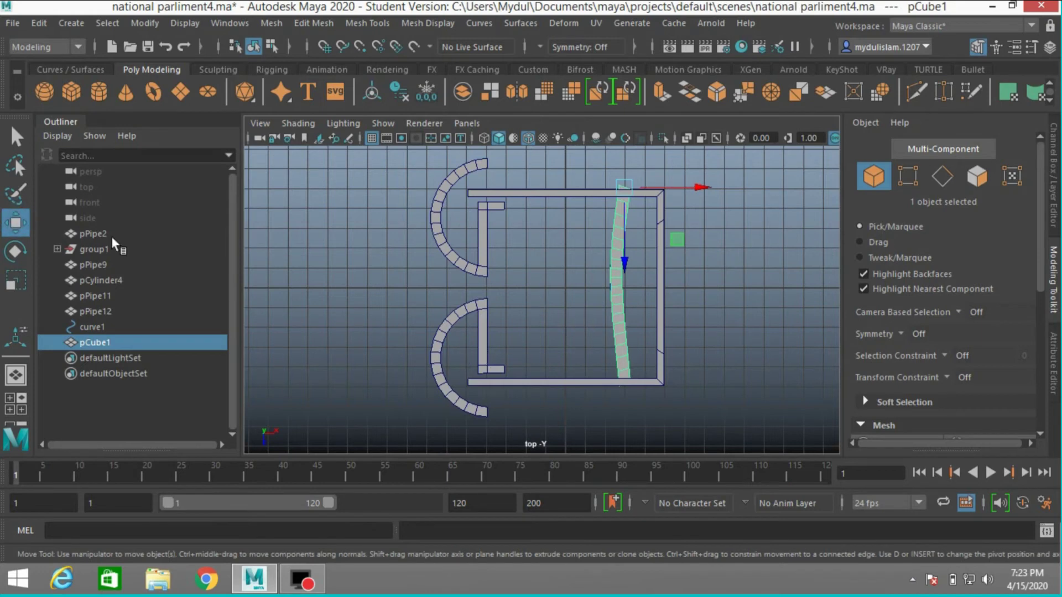
Step: Center the beam's pivot, scale it along Z to about 0.96 and shift it along Z between the side walls
{"action": "left_click", "coordinate": [145, 22]}
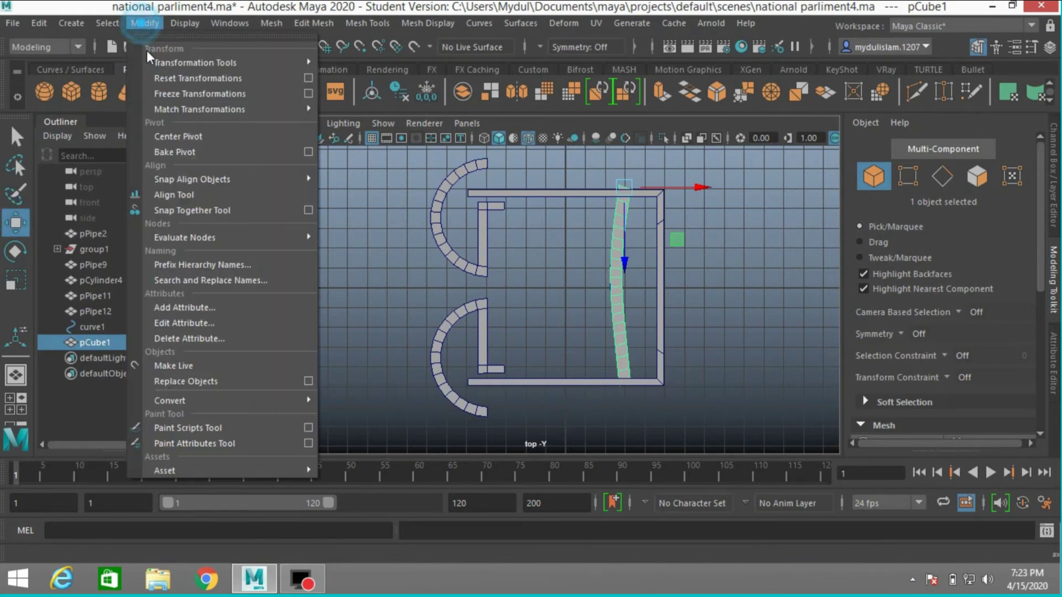
{"action": "left_click", "coordinate": [192, 142]}
{"action": "left_click_drag", "start_coordinate": [620, 359], "coordinate": [620, 363]}
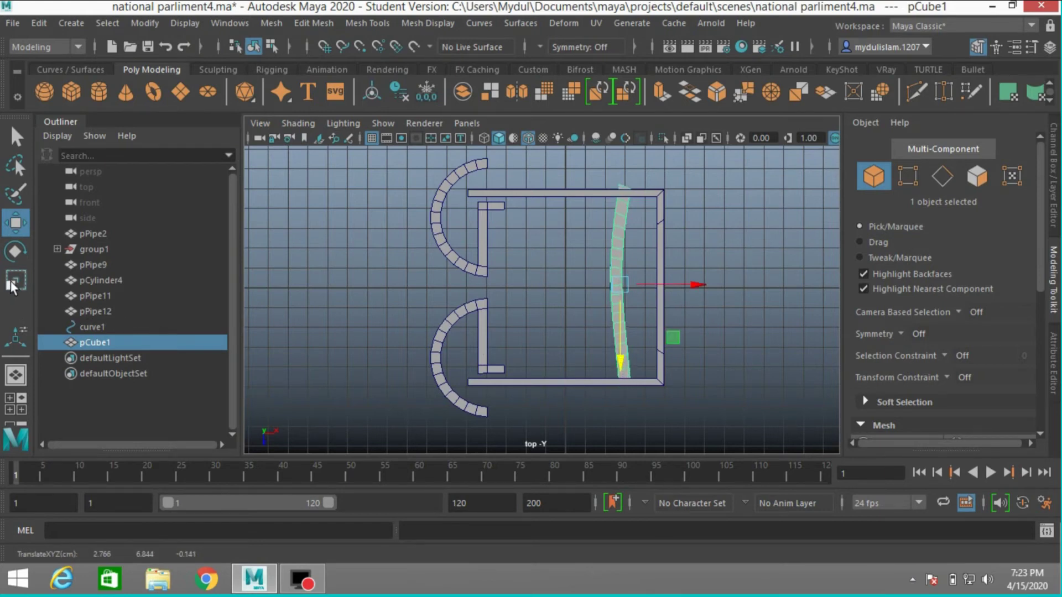
{"action": "key", "text": "r"}
{"action": "left_click_drag", "start_coordinate": [620, 362], "coordinate": [619, 360]}
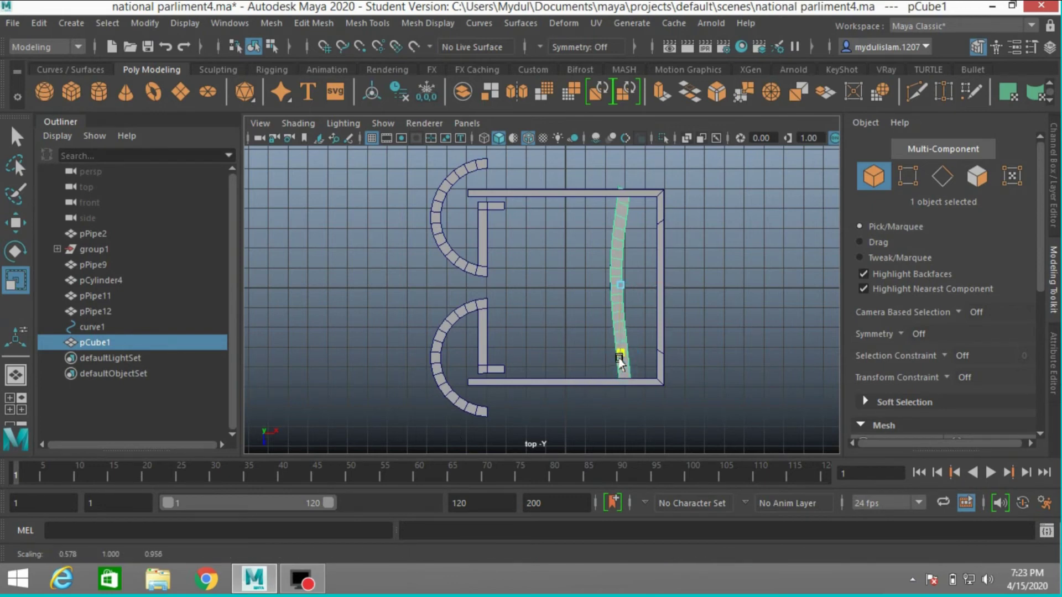
{"action": "left_click_drag", "start_coordinate": [620, 362], "coordinate": [622, 360]}
{"action": "key", "text": "w"}
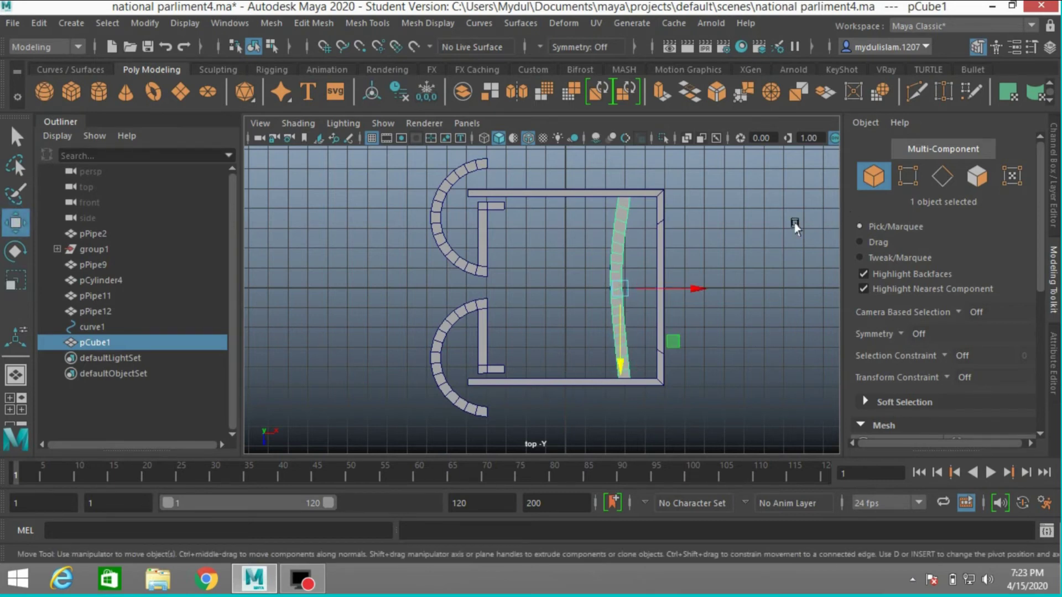
Step: Flatten the beam in the perspective view by scaling it along Y to about 0.48
{"action": "key", "text": "space"}
{"action": "key", "text": "space"}
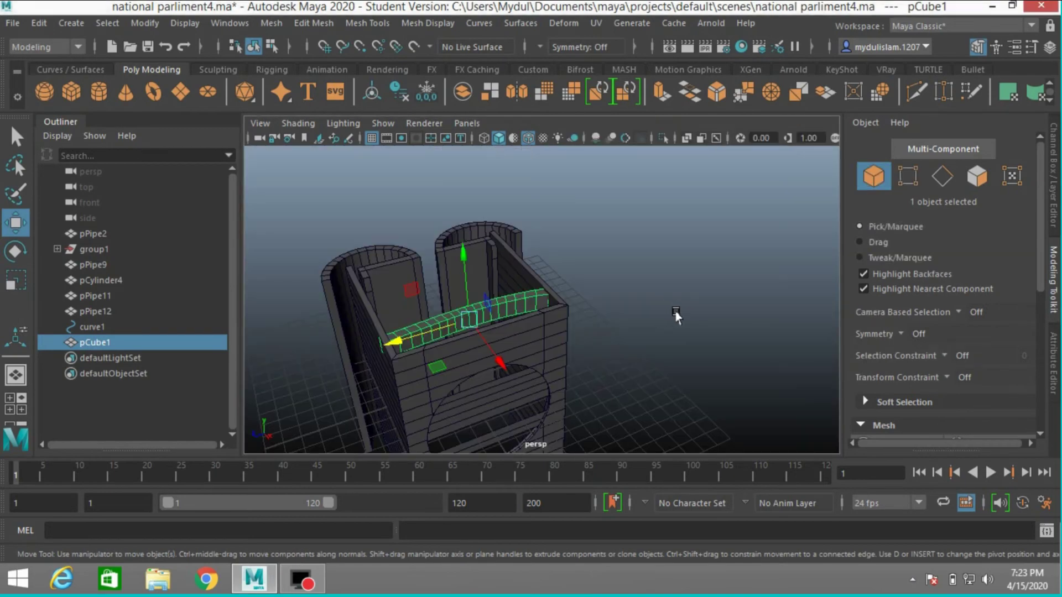
{"action": "left_click_drag", "start_coordinate": [676, 316], "coordinate": [398, 267], "text": "alt"}
{"action": "key", "text": "r"}
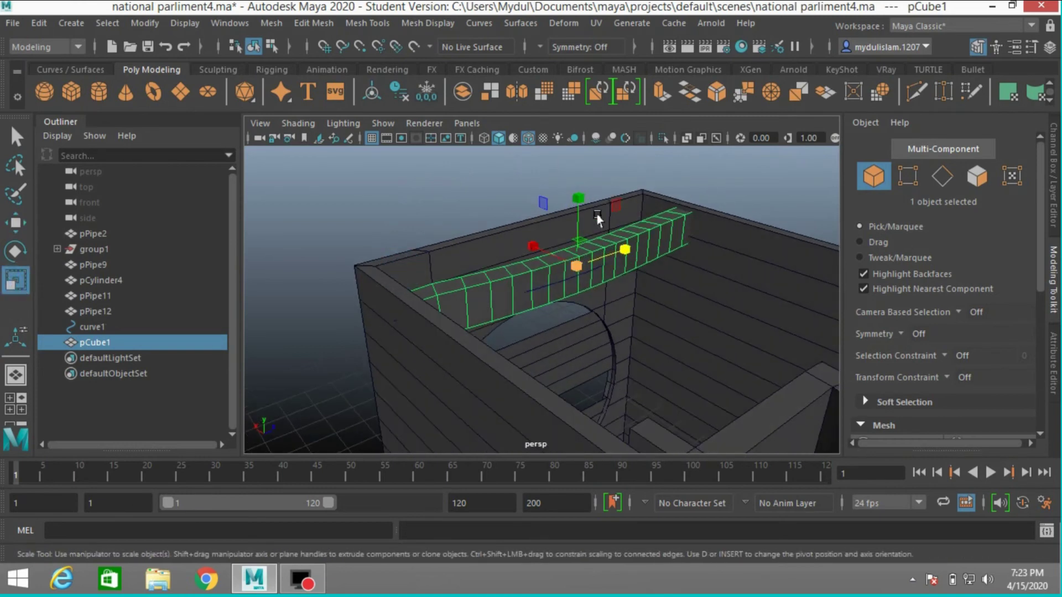
{"action": "left_click_drag", "start_coordinate": [575, 194], "coordinate": [574, 232]}
{"action": "key", "text": "w"}
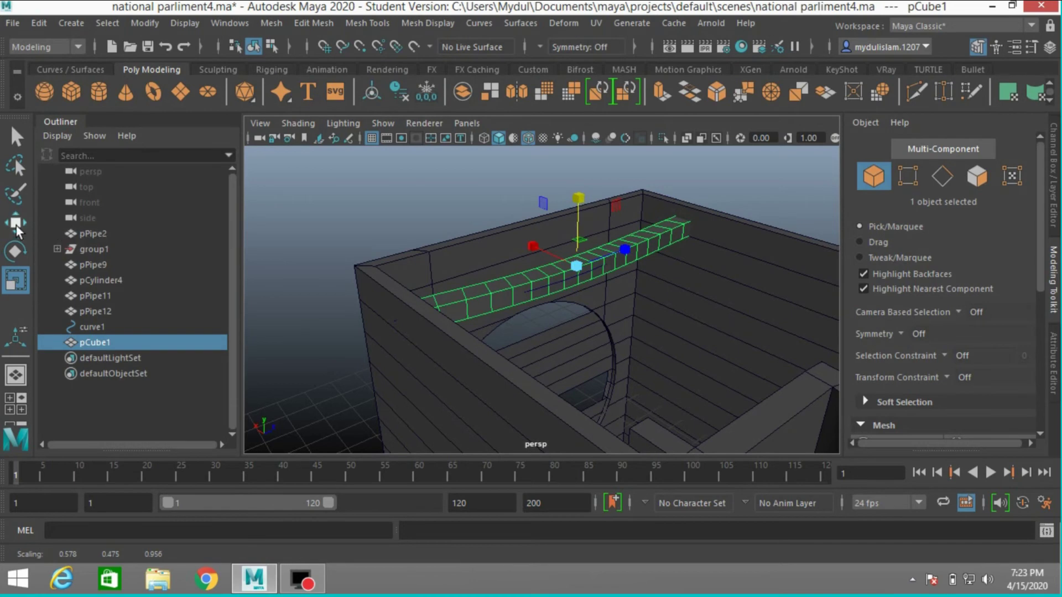
Step: Extrude the strip of 18 faces along the beam's long side facing the half-ring walls
{"action": "left_click_drag", "start_coordinate": [599, 298], "coordinate": [508, 277], "text": "alt"}
{"action": "left_click", "coordinate": [975, 184]}
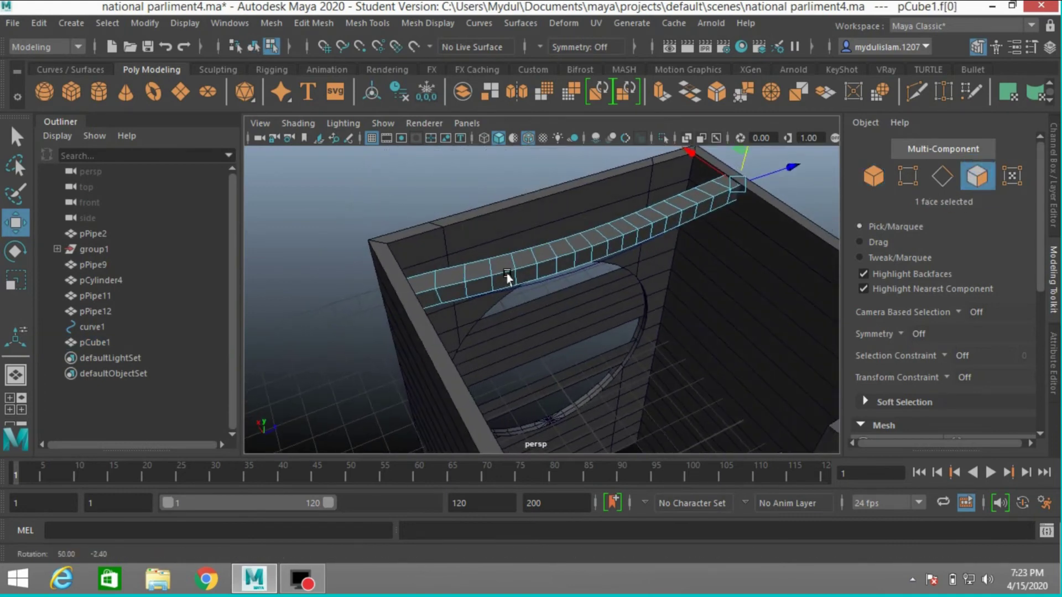
{"action": "left_click", "coordinate": [739, 199]}
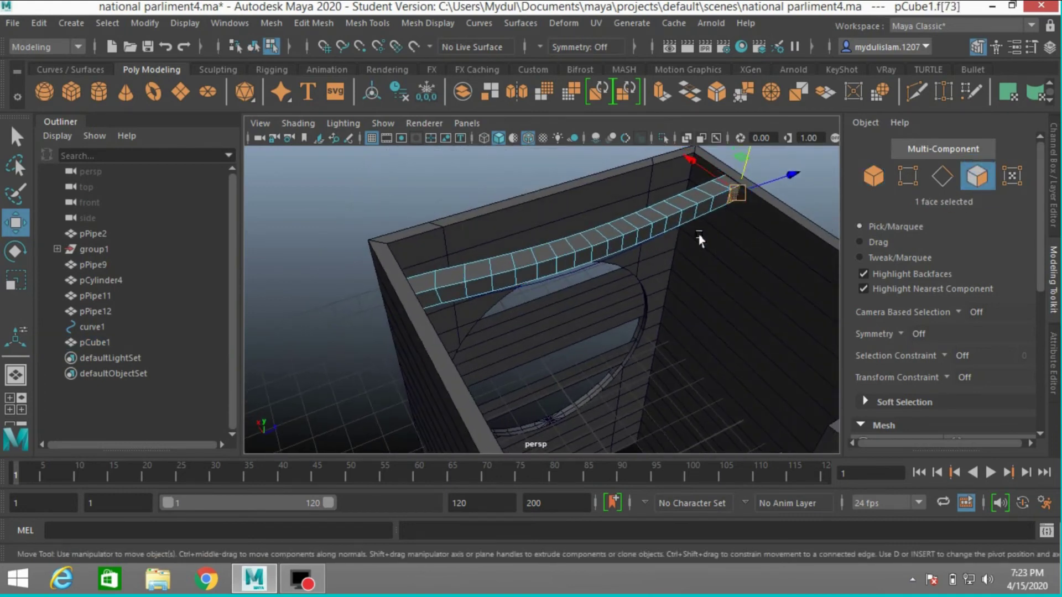
{"action": "double_click", "coordinate": [424, 305], "text": "shift"}
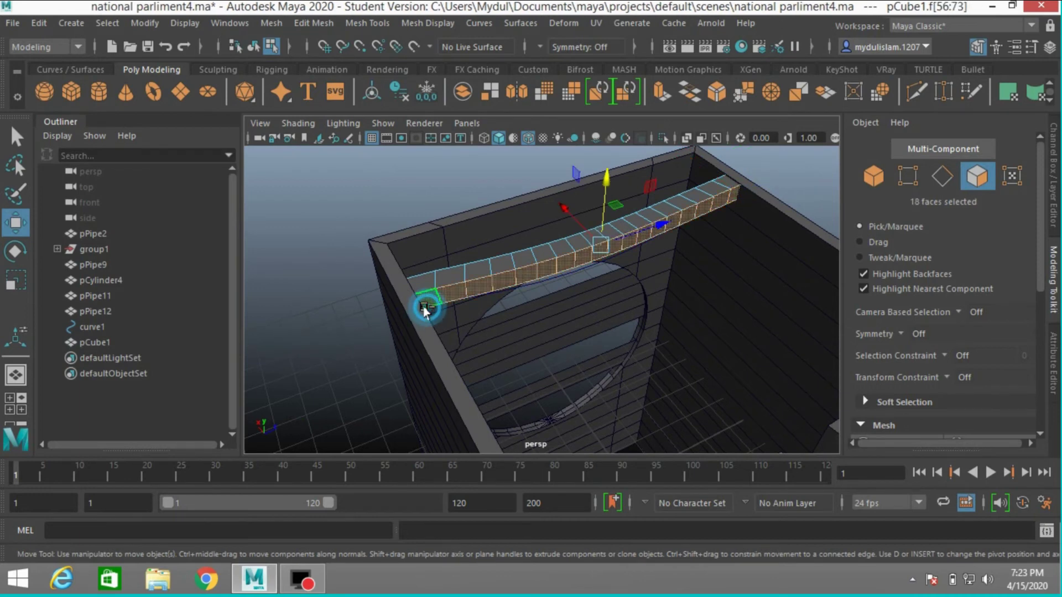
{"action": "left_click", "coordinate": [657, 97]}
Step: Move the extruded faces along X up to the half-ring walls so the beam forms a roof slab
{"action": "key", "text": "w"}
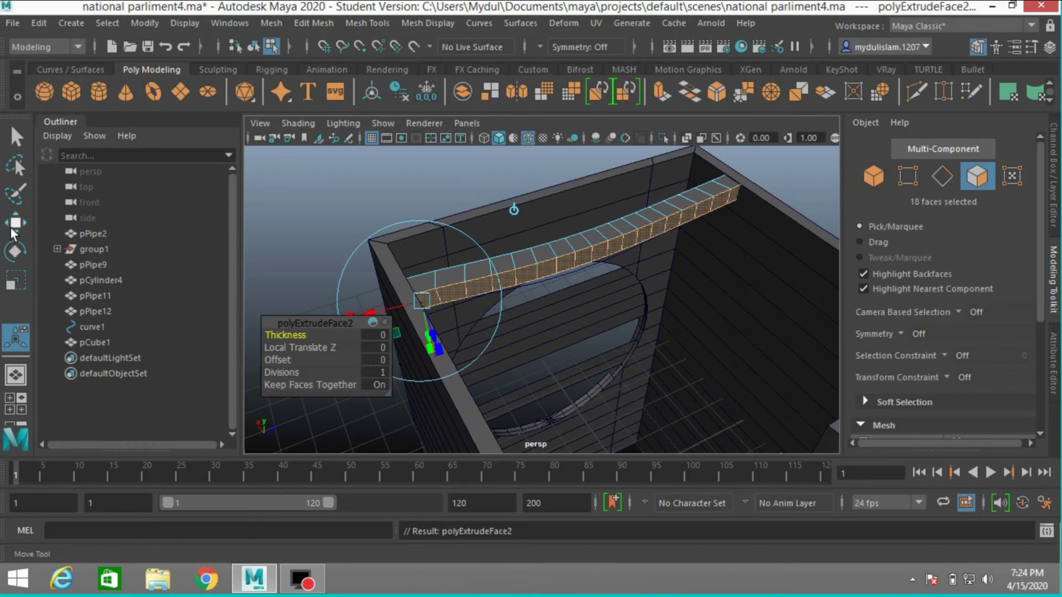
{"action": "left_click_drag", "start_coordinate": [565, 209], "coordinate": [683, 310]}
{"action": "key", "text": "r"}
{"action": "scroll", "coordinate": [714, 356], "scroll_direction": "down", "scroll_amount": 6}
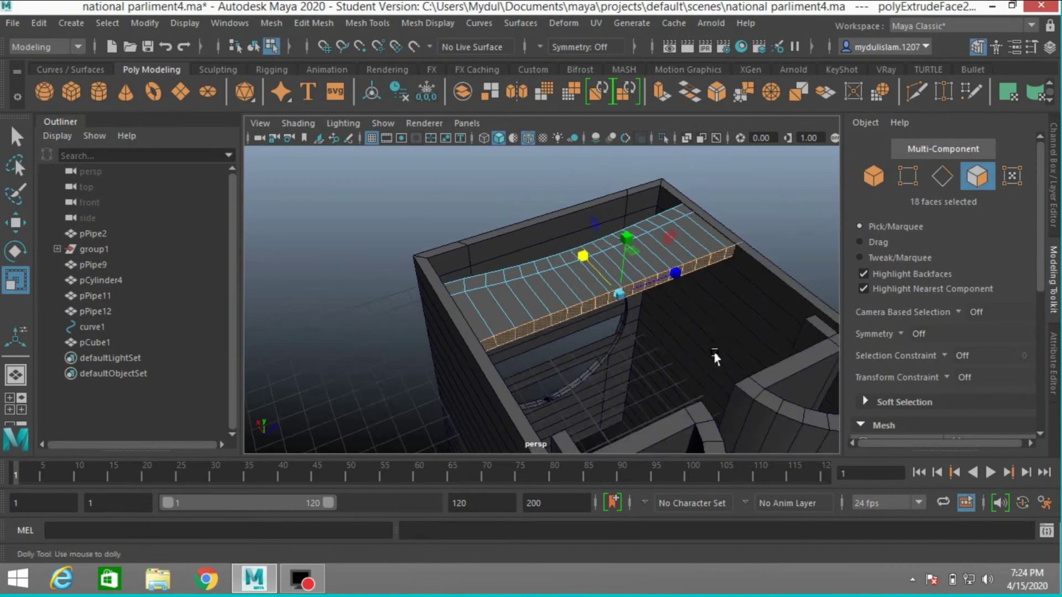
{"action": "middle_click_drag", "start_coordinate": [626, 357], "coordinate": [610, 336], "text": "alt"}
{"action": "scroll", "coordinate": [610, 336], "scroll_direction": "up", "scroll_amount": 5}
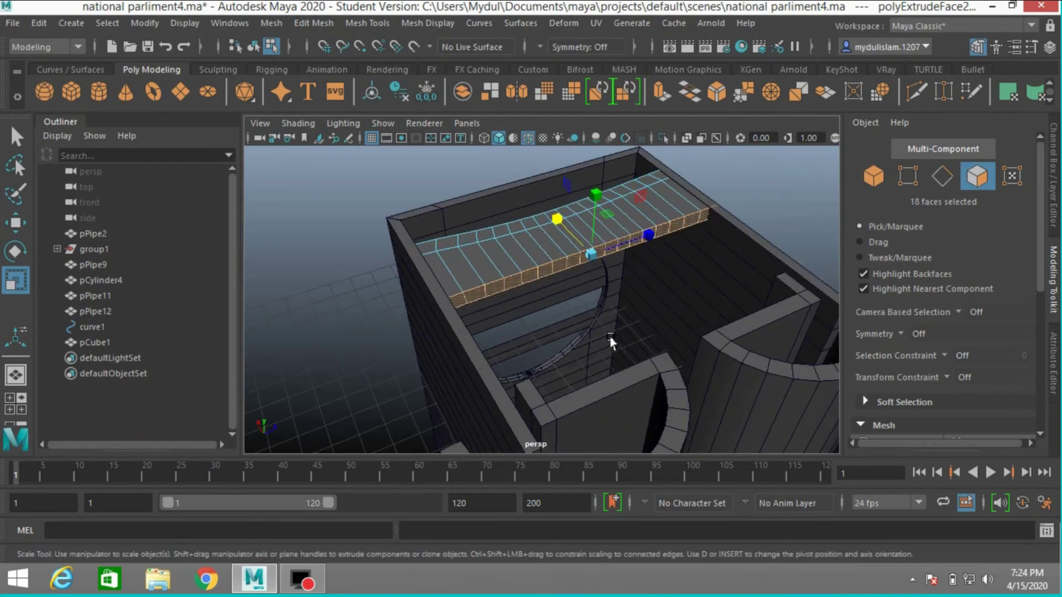
{"action": "left_click_drag", "start_coordinate": [614, 337], "coordinate": [630, 363], "text": "alt"}
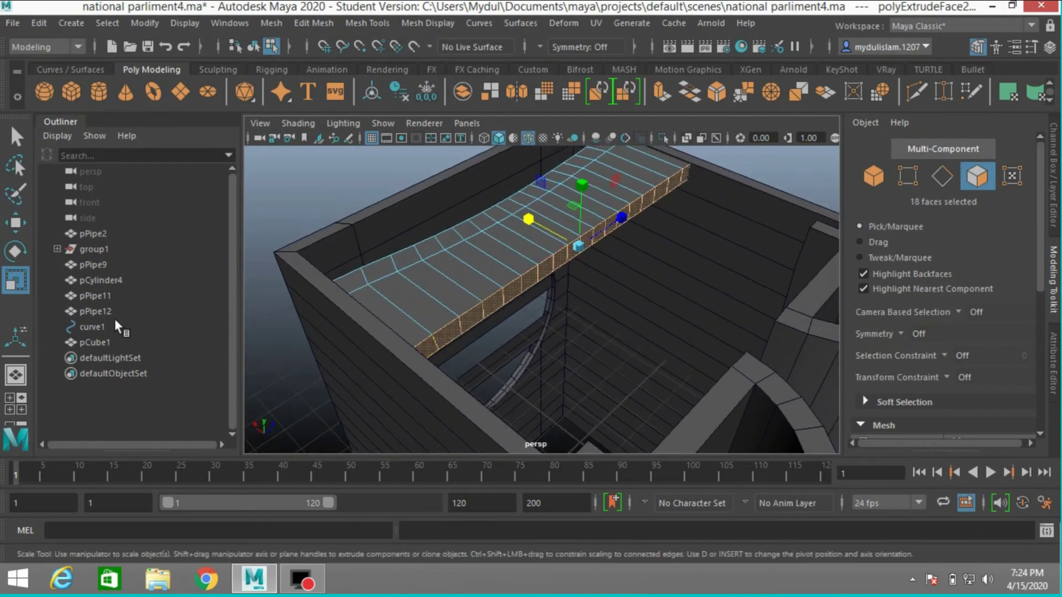
{"action": "left_click", "coordinate": [22, 228]}
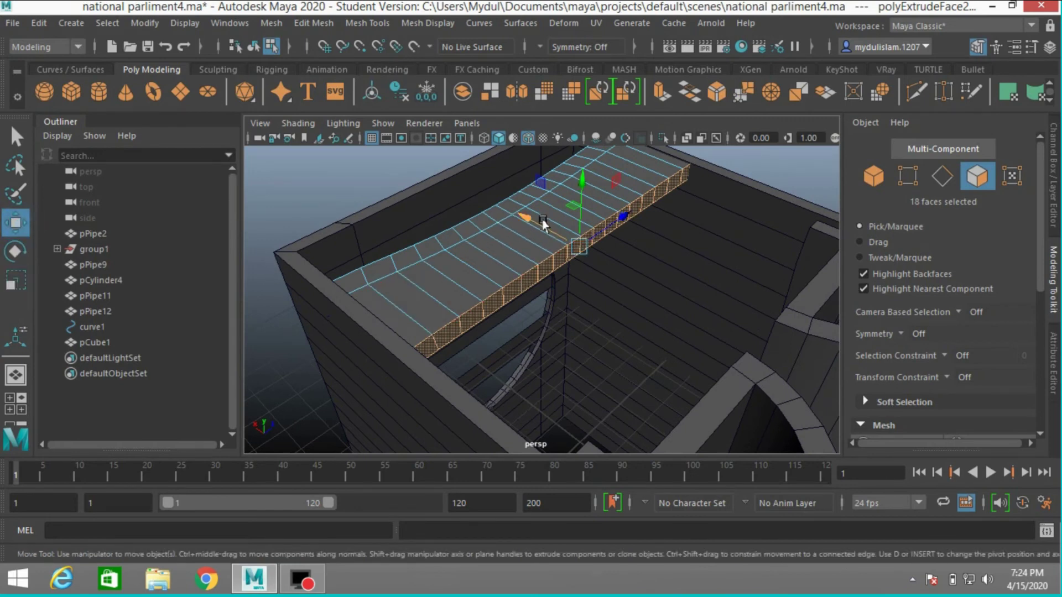
{"action": "left_click_drag", "start_coordinate": [525, 218], "coordinate": [663, 319]}
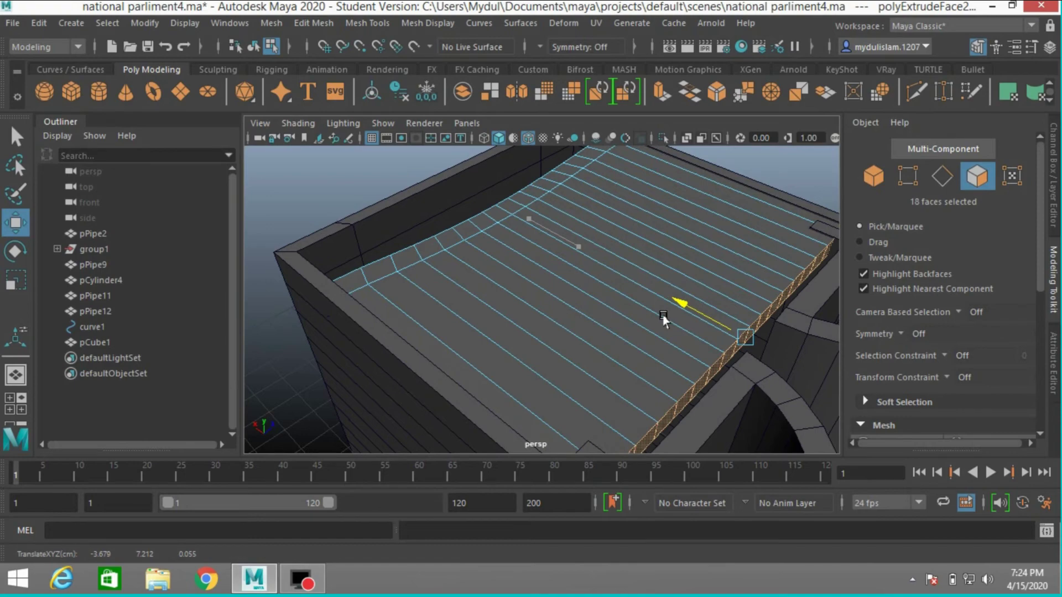
Step: Delete the four faces of the slab's outermost extruded strip overlapping one side wall, using wireframe display to reach the hidden ones
{"action": "left_click_drag", "start_coordinate": [576, 303], "coordinate": [415, 310], "text": "alt"}
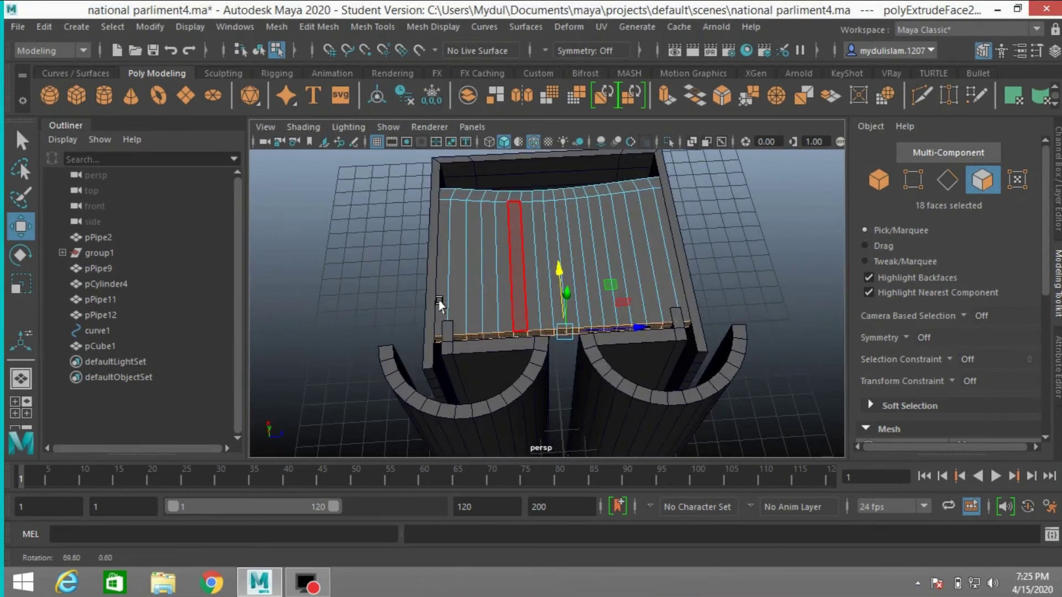
{"action": "scroll", "coordinate": [452, 295], "scroll_direction": "up", "scroll_amount": 3}
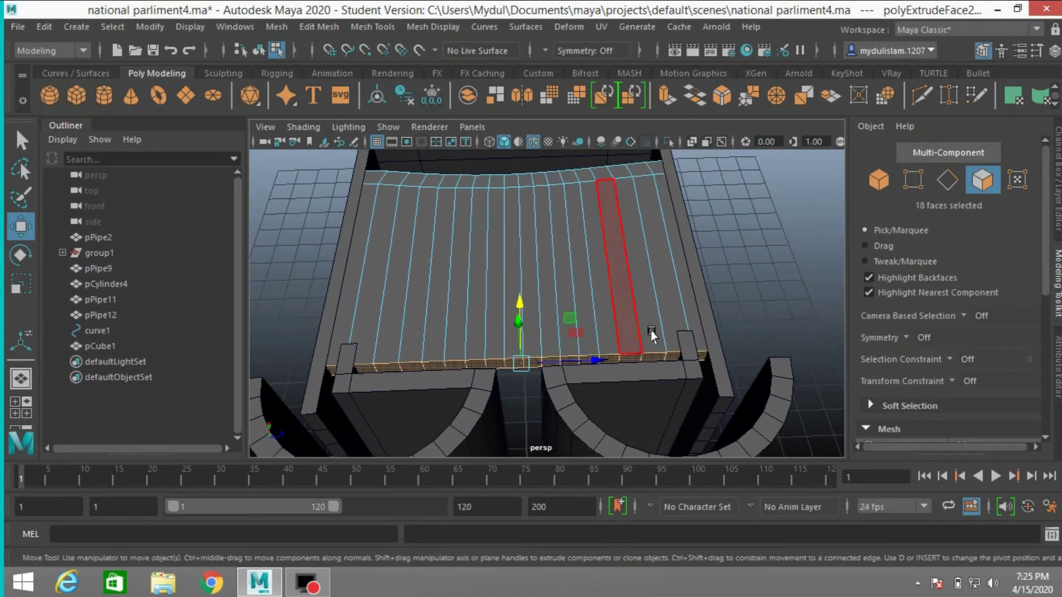
{"action": "left_click_drag", "start_coordinate": [663, 333], "coordinate": [632, 337], "text": "alt"}
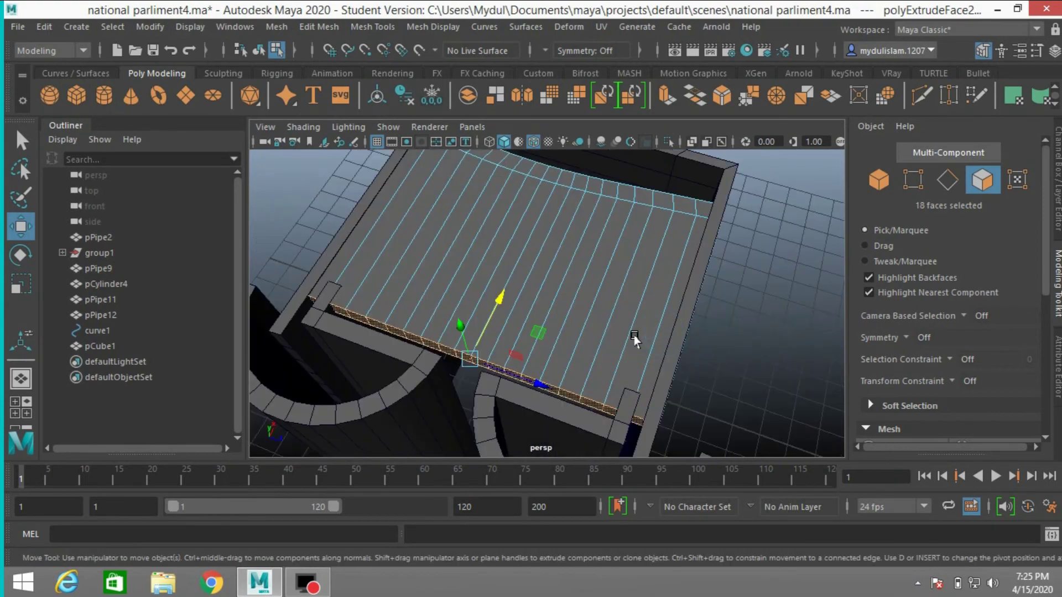
{"action": "scroll", "coordinate": [632, 336], "scroll_direction": "up", "scroll_amount": 3}
{"action": "middle_click_drag", "start_coordinate": [632, 337], "coordinate": [613, 280], "text": "alt"}
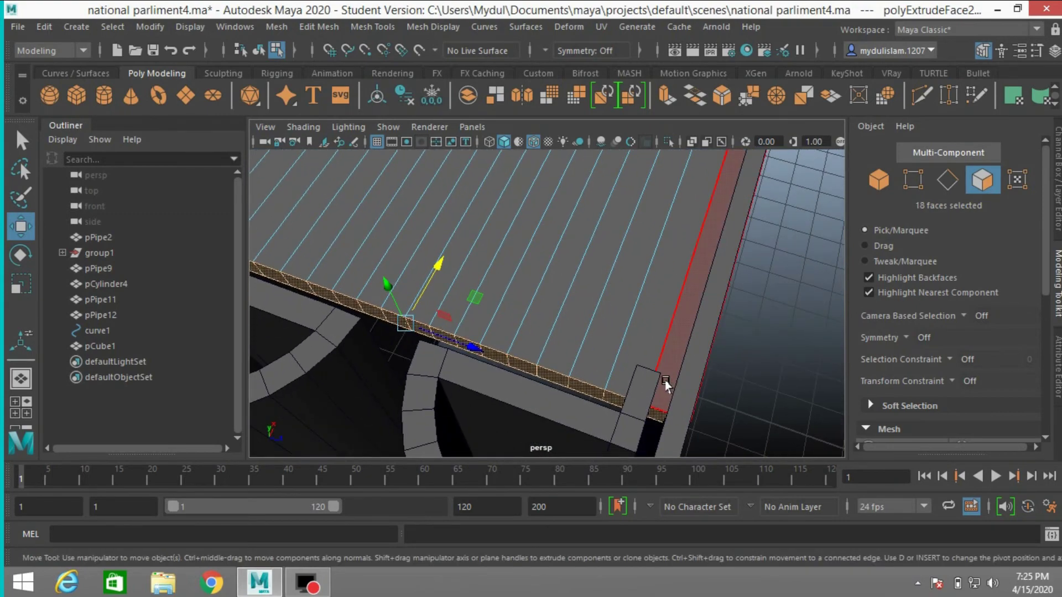
{"action": "left_click", "coordinate": [665, 380]}
{"action": "scroll", "coordinate": [666, 380], "scroll_direction": "down", "scroll_amount": 5}
{"action": "left_click_drag", "start_coordinate": [665, 386], "coordinate": [640, 353], "text": "alt"}
{"action": "scroll", "coordinate": [638, 351], "scroll_direction": "up", "scroll_amount": 3}
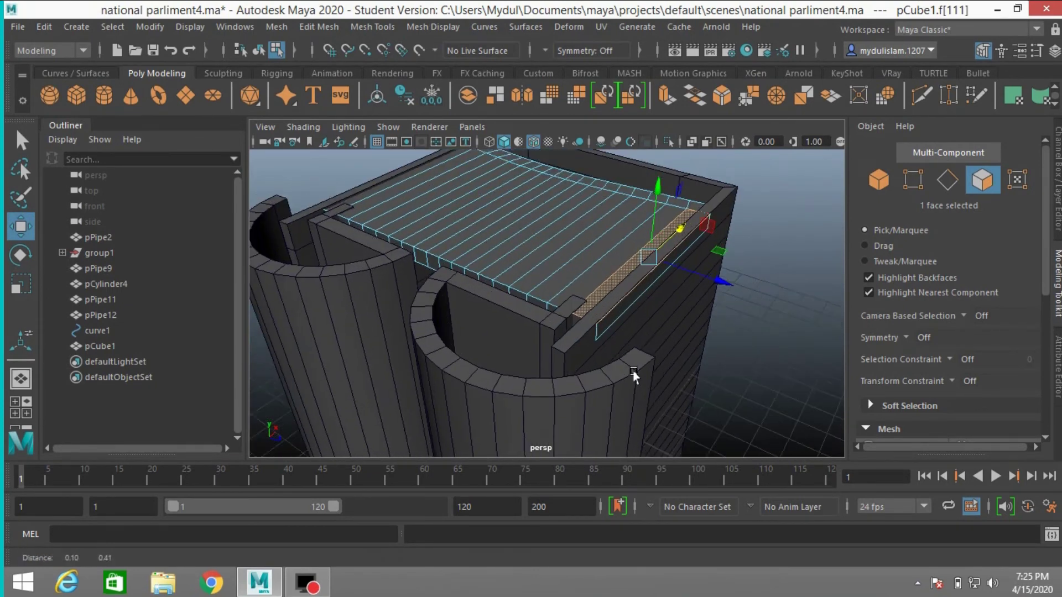
{"action": "left_click", "coordinate": [623, 332], "text": "shift"}
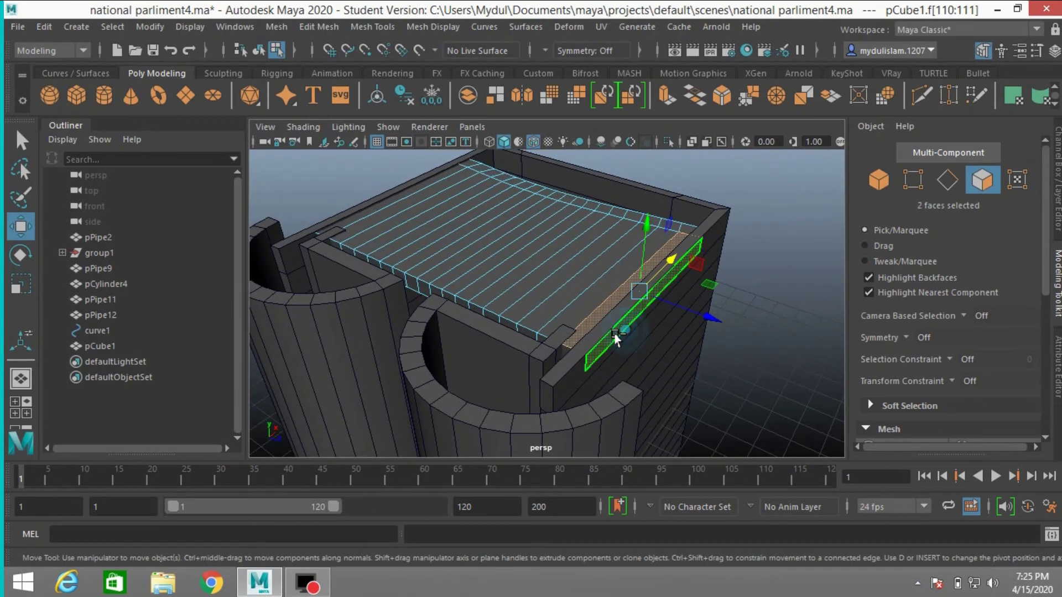
{"action": "left_click", "coordinate": [562, 360], "text": "shift"}
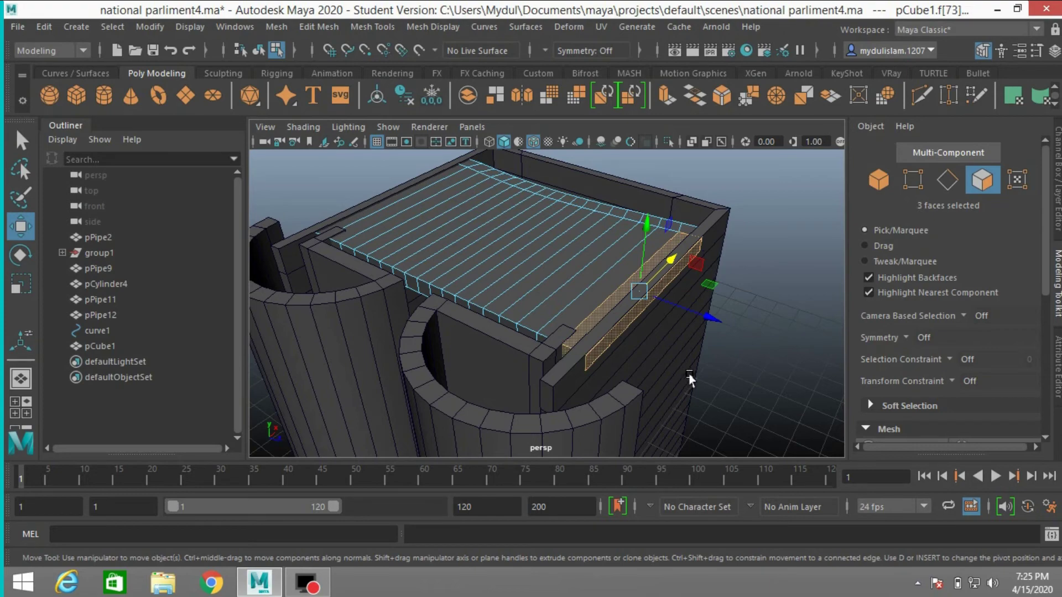
{"action": "mouse_move", "coordinate": [689, 381]}
{"action": "left_mouse_down", "text": "alt"}
{"action": "mouse_move", "coordinate": [659, 354]}
{"action": "mouse_move", "coordinate": [526, 339]}
{"action": "mouse_move", "coordinate": [479, 310]}
{"action": "left_mouse_up", "text": "alt"}
{"action": "key", "text": "4"}
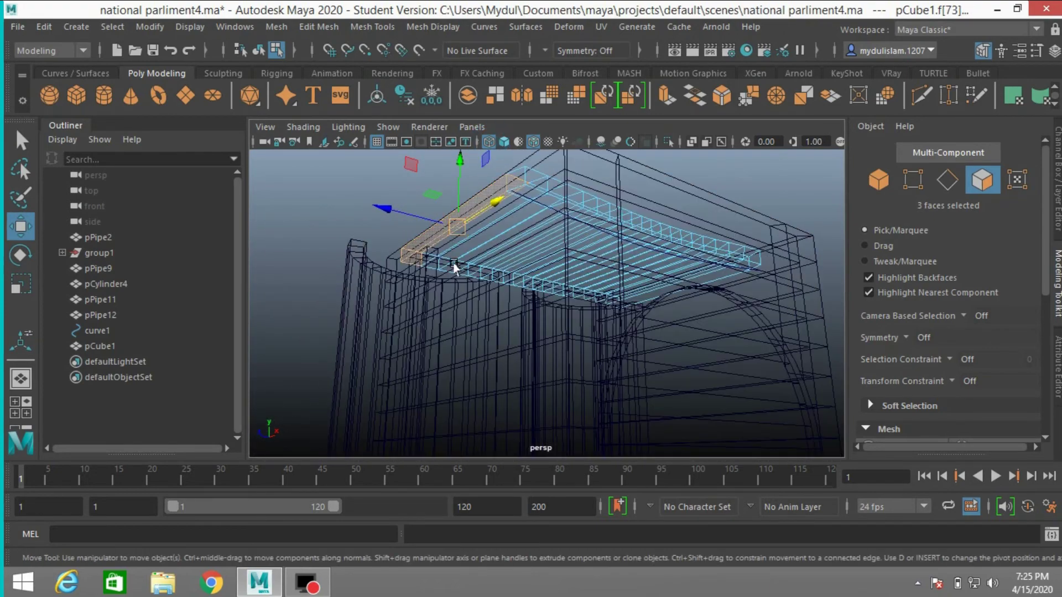
{"action": "left_click_drag", "start_coordinate": [454, 268], "coordinate": [448, 310], "text": "alt"}
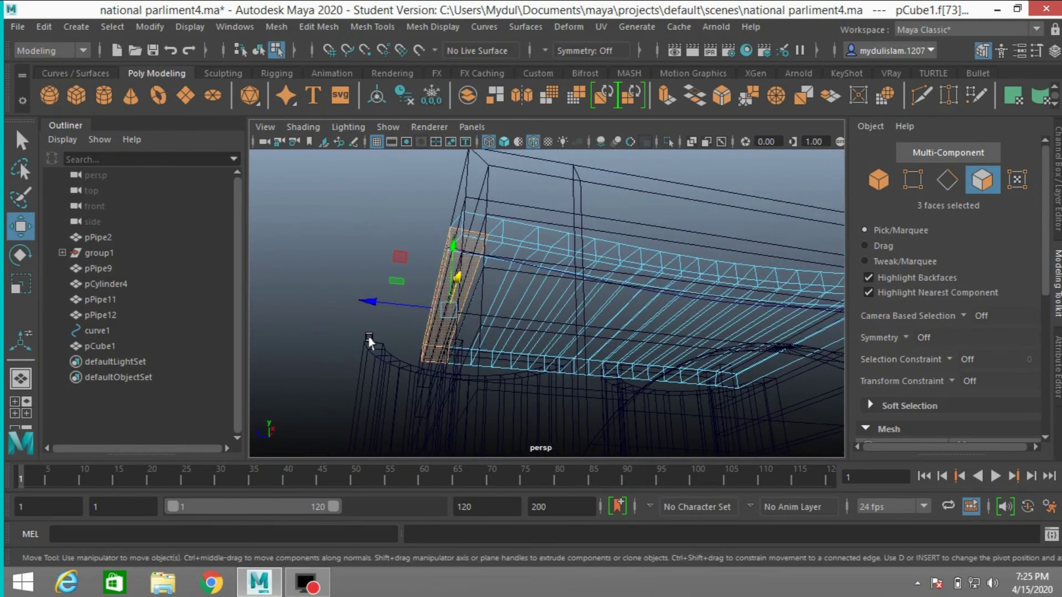
{"action": "left_click_drag", "start_coordinate": [373, 340], "coordinate": [499, 348], "text": "alt"}
{"action": "scroll", "coordinate": [500, 347], "scroll_direction": "up", "scroll_amount": 3}
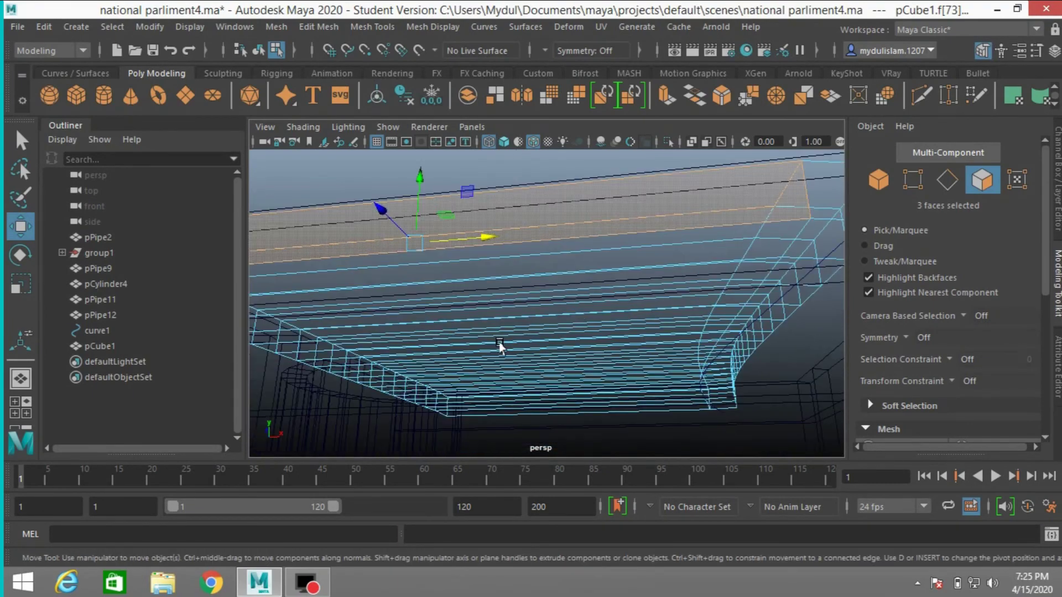
{"action": "middle_click_drag", "start_coordinate": [499, 347], "coordinate": [497, 389], "text": "alt"}
{"action": "left_click_drag", "start_coordinate": [498, 389], "coordinate": [483, 359], "text": "alt"}
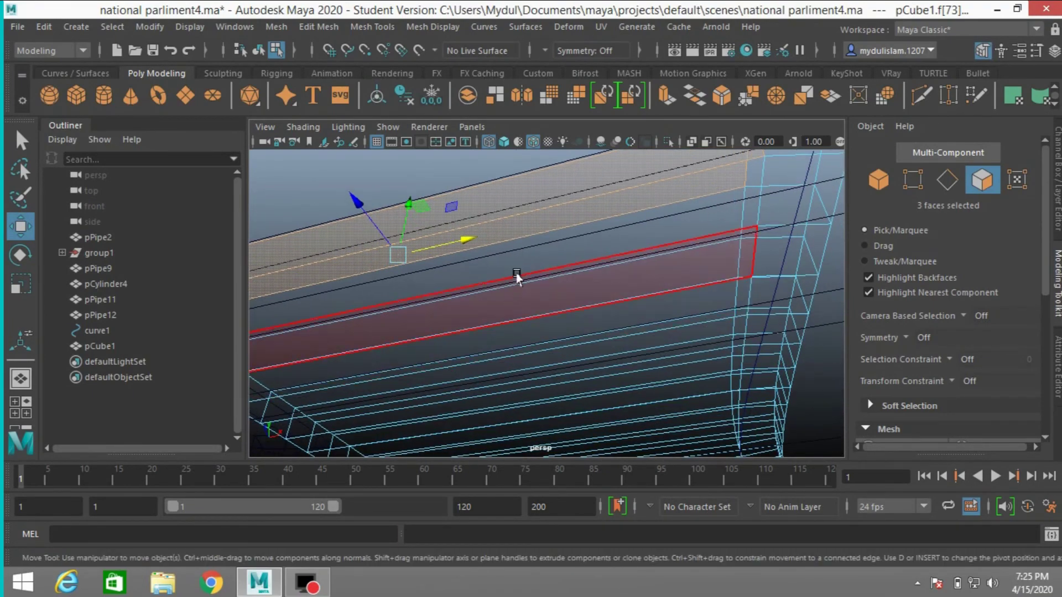
{"action": "left_click", "coordinate": [534, 260], "text": "shift"}
{"action": "scroll", "coordinate": [528, 271], "scroll_direction": "down", "scroll_amount": 5}
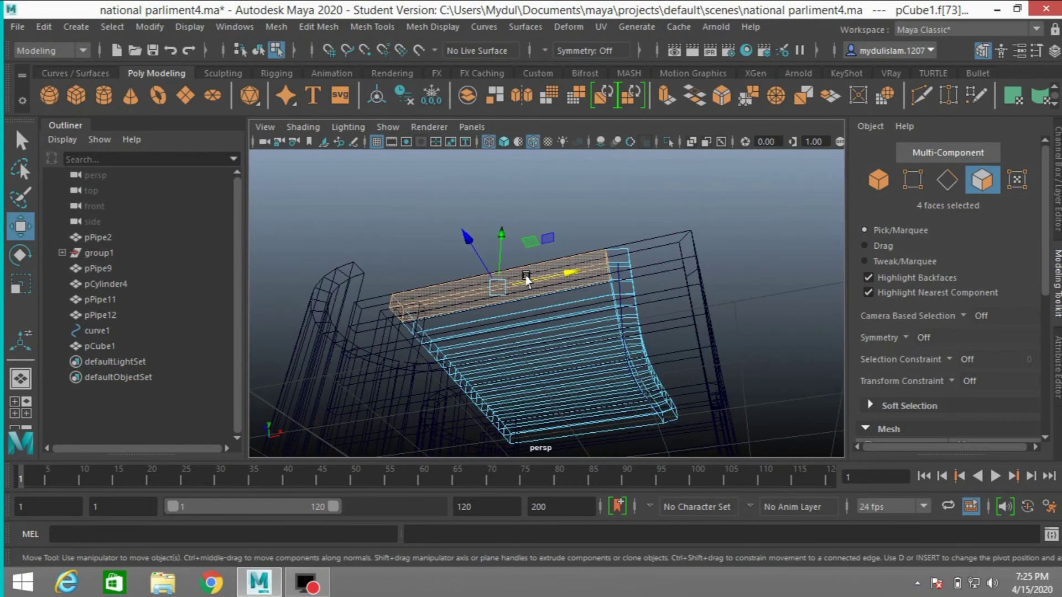
{"action": "left_click_drag", "start_coordinate": [529, 283], "coordinate": [714, 411], "text": "alt"}
{"action": "key", "text": "Delete"}
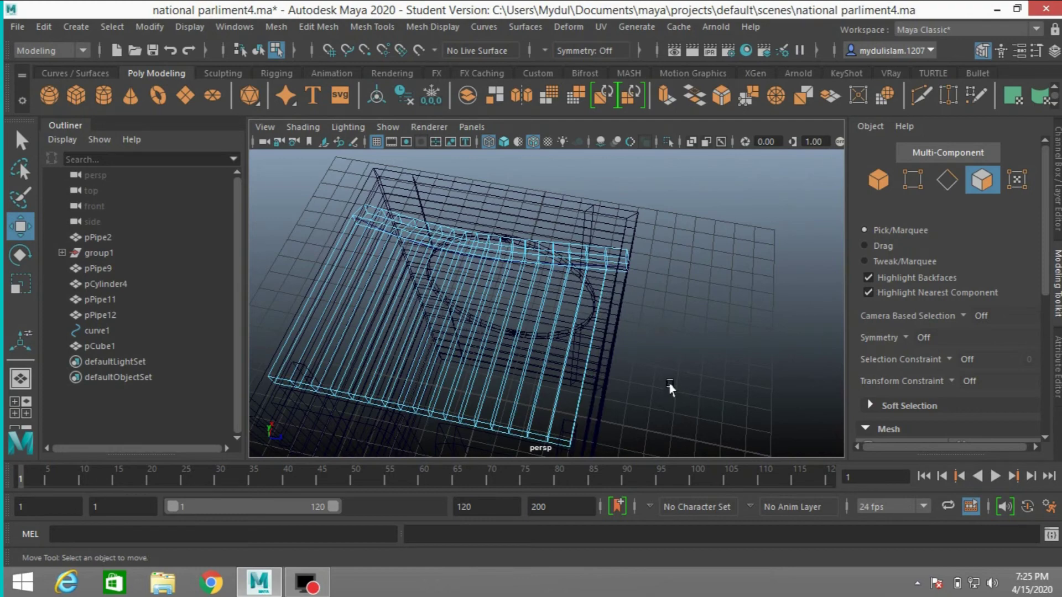
Step: Delete the four faces of the slab's outermost extruded strip at the opposite side wall
{"action": "middle_click_drag", "start_coordinate": [670, 387], "coordinate": [808, 360], "text": "alt"}
{"action": "scroll", "coordinate": [729, 374], "scroll_direction": "up", "scroll_amount": 3}
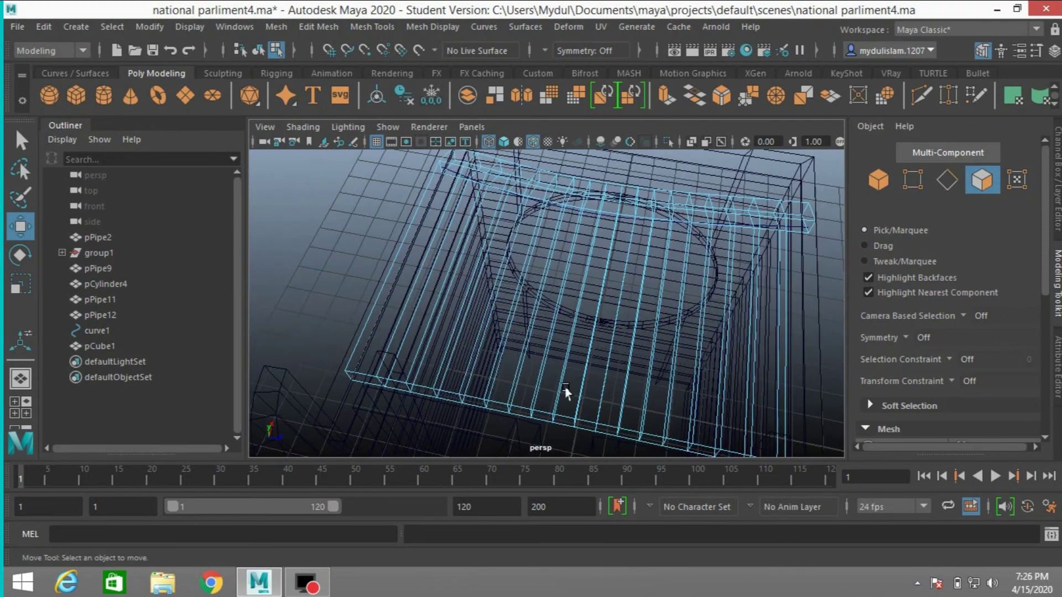
{"action": "left_click_drag", "start_coordinate": [566, 392], "coordinate": [603, 385], "text": "alt"}
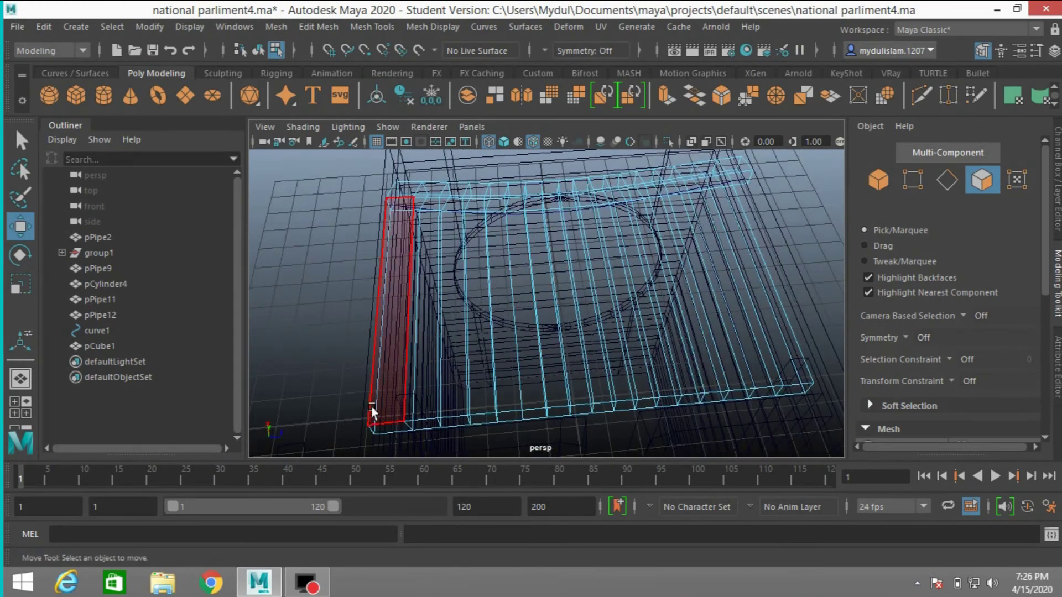
{"action": "mouse_move", "coordinate": [372, 412]}
{"action": "left_mouse_down"}
{"action": "mouse_move", "coordinate": [377, 451]}
{"action": "mouse_move", "coordinate": [451, 433]}
{"action": "mouse_move", "coordinate": [467, 383]}
{"action": "mouse_move", "coordinate": [372, 426]}
{"action": "left_mouse_up"}
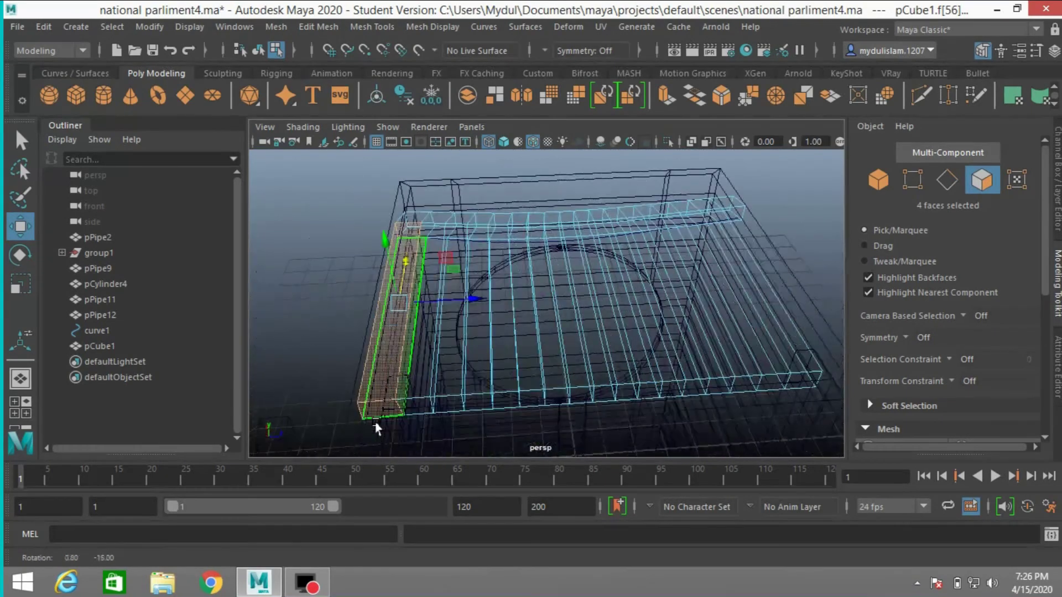
{"action": "key", "text": "Delete"}
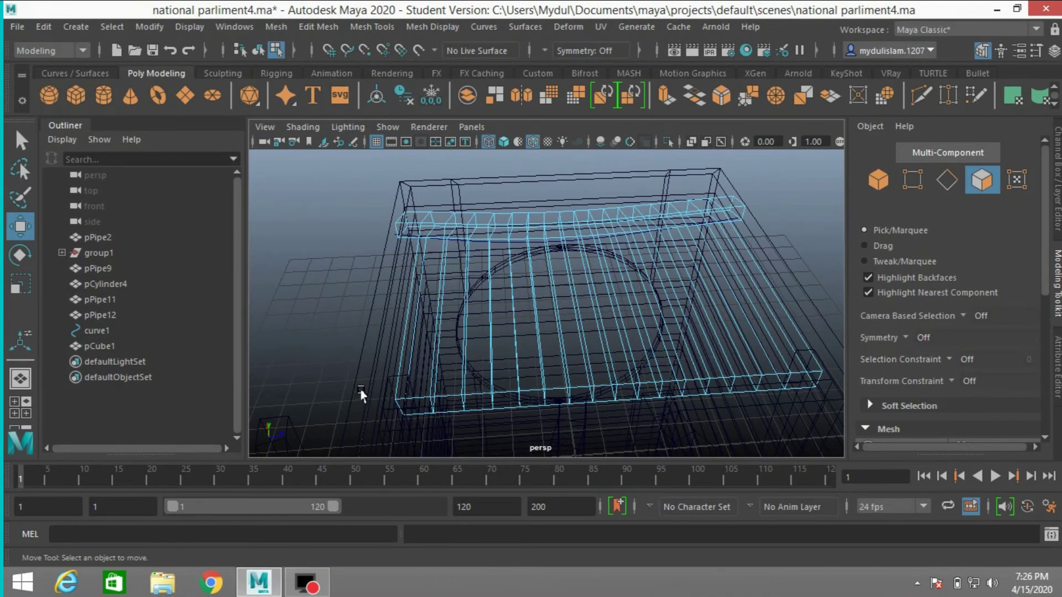
Step: Bridge the two short open edges, upper and lower, of the gap at the slab's corner beside one side wall
{"action": "left_click_drag", "start_coordinate": [365, 363], "coordinate": [526, 268], "text": "alt"}
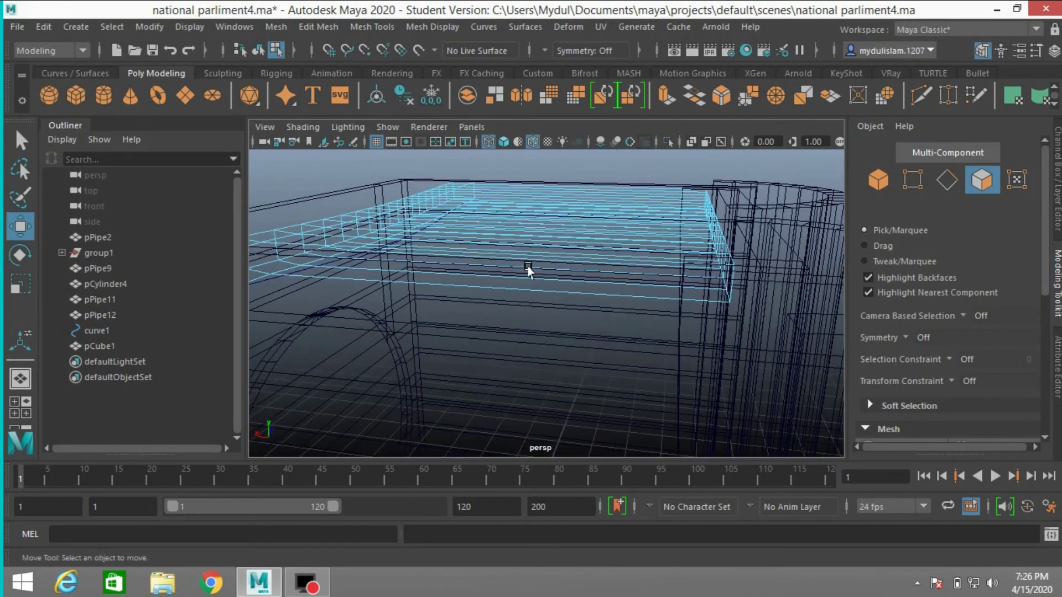
{"action": "left_click", "coordinate": [950, 188]}
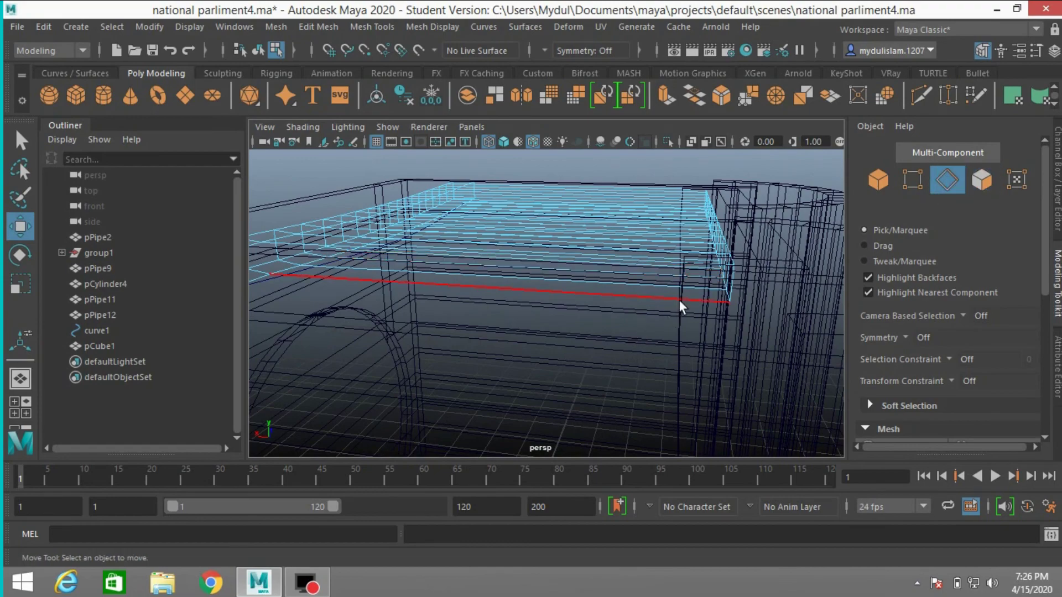
{"action": "double_click", "coordinate": [682, 302]}
{"action": "left_click_drag", "start_coordinate": [640, 332], "coordinate": [554, 354], "text": "alt"}
{"action": "scroll", "coordinate": [547, 353], "scroll_direction": "up", "scroll_amount": 3}
{"action": "middle_click_drag", "start_coordinate": [547, 352], "coordinate": [625, 357], "text": "alt"}
{"action": "scroll", "coordinate": [625, 357], "scroll_direction": "down", "scroll_amount": 3}
{"action": "left_click_drag", "start_coordinate": [626, 360], "coordinate": [540, 386], "text": "alt"}
{"action": "left_click_drag", "start_coordinate": [545, 380], "coordinate": [545, 379], "text": "alt"}
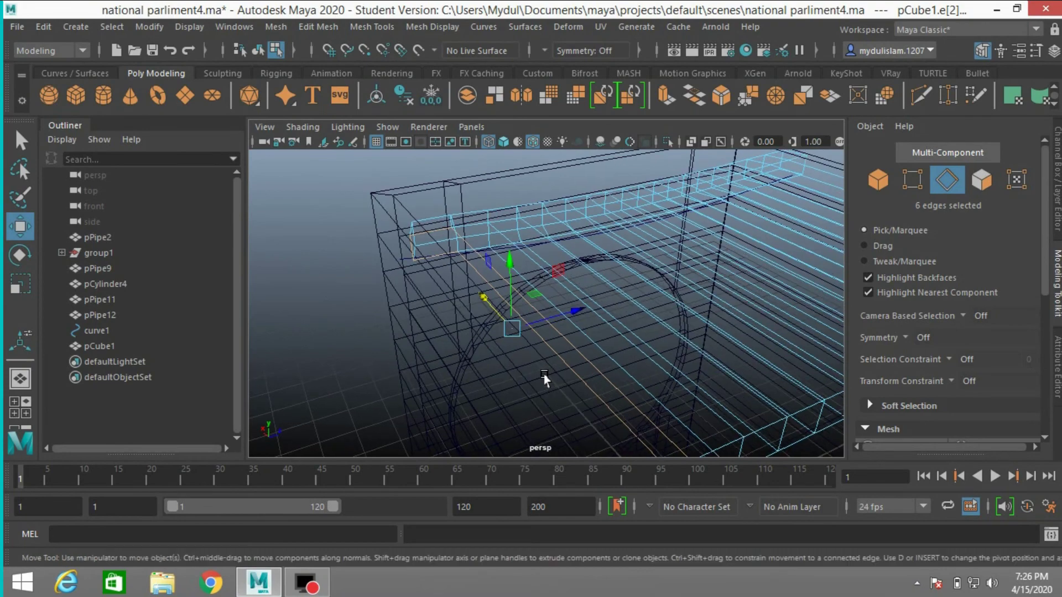
{"action": "left_click_drag", "start_coordinate": [344, 268], "coordinate": [398, 270], "text": "alt"}
{"action": "scroll", "coordinate": [398, 271], "scroll_direction": "up", "scroll_amount": 3}
{"action": "middle_click_drag", "start_coordinate": [398, 271], "coordinate": [451, 277], "text": "alt"}
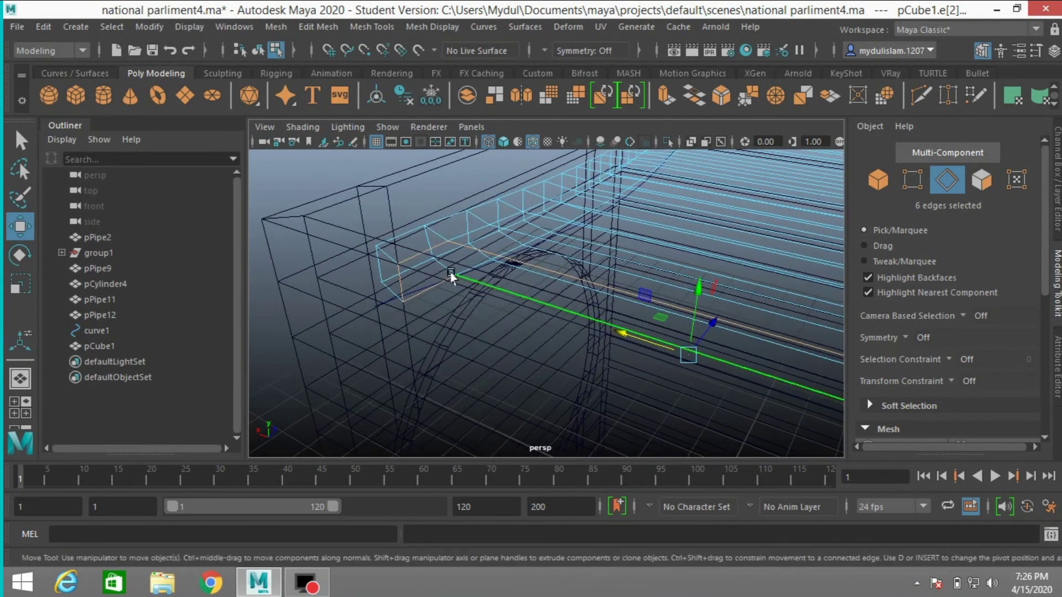
{"action": "left_click", "coordinate": [414, 255]}
{"action": "left_click", "coordinate": [423, 295], "text": "shift"}
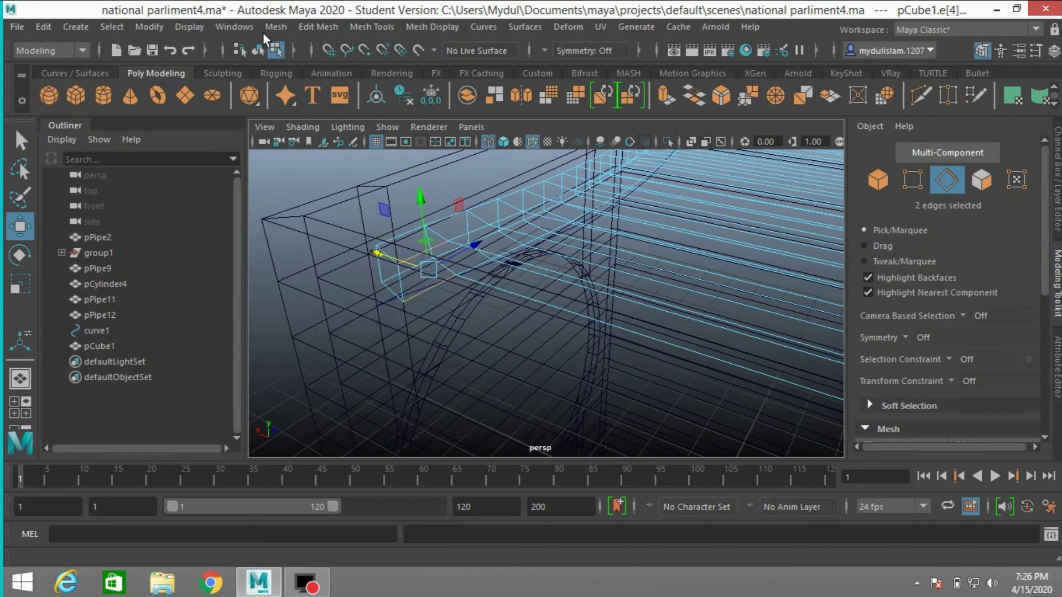
{"action": "left_click", "coordinate": [306, 28]}
{"action": "left_click", "coordinate": [343, 103]}
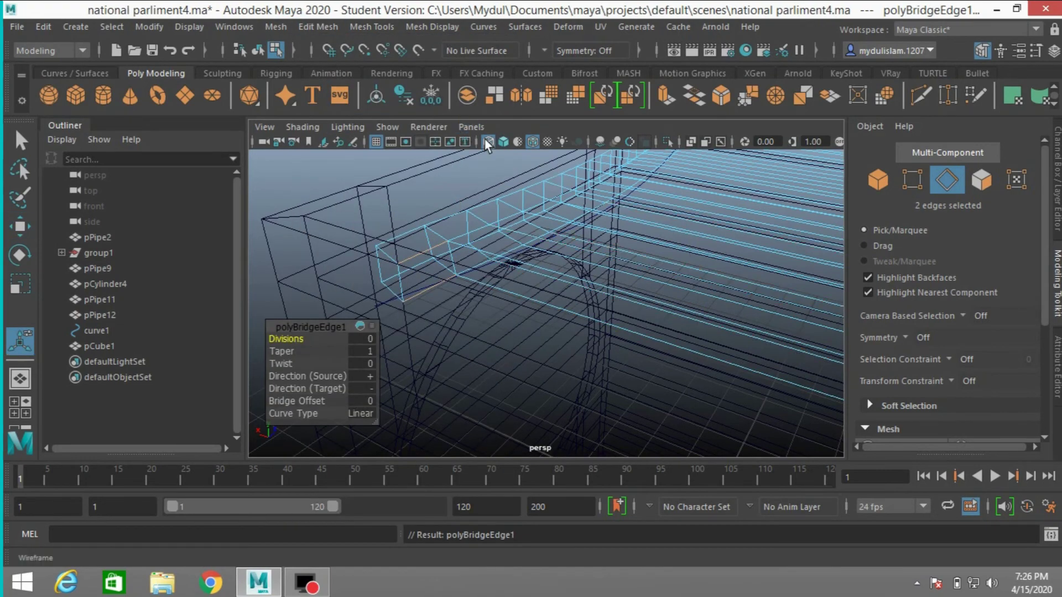
Step: Return to shaded display and bridge the two long open edges along the slab's same side to close the gap
{"action": "left_click", "coordinate": [501, 142]}
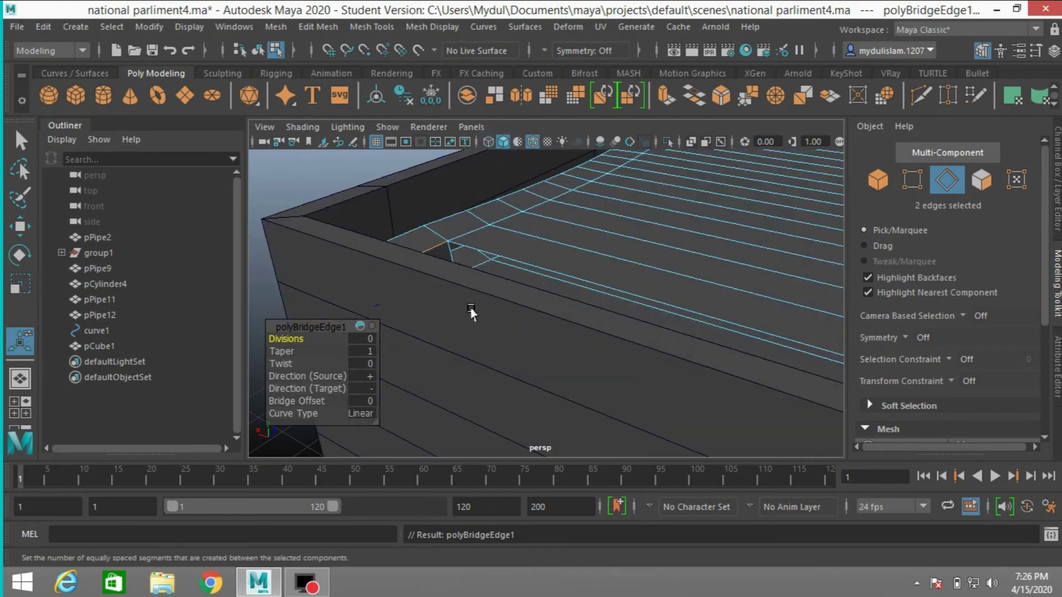
{"action": "scroll", "coordinate": [466, 271], "scroll_direction": "up", "scroll_amount": 2}
{"action": "left_click_drag", "start_coordinate": [466, 273], "coordinate": [438, 302], "text": "alt"}
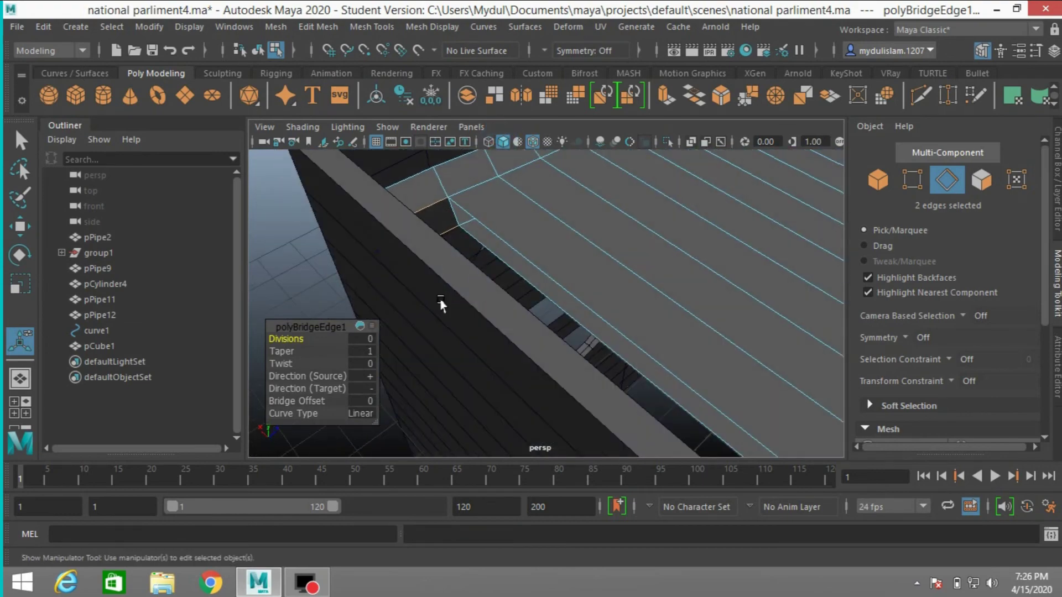
{"action": "left_click", "coordinate": [579, 302]}
{"action": "left_click", "coordinate": [578, 336], "text": "shift"}
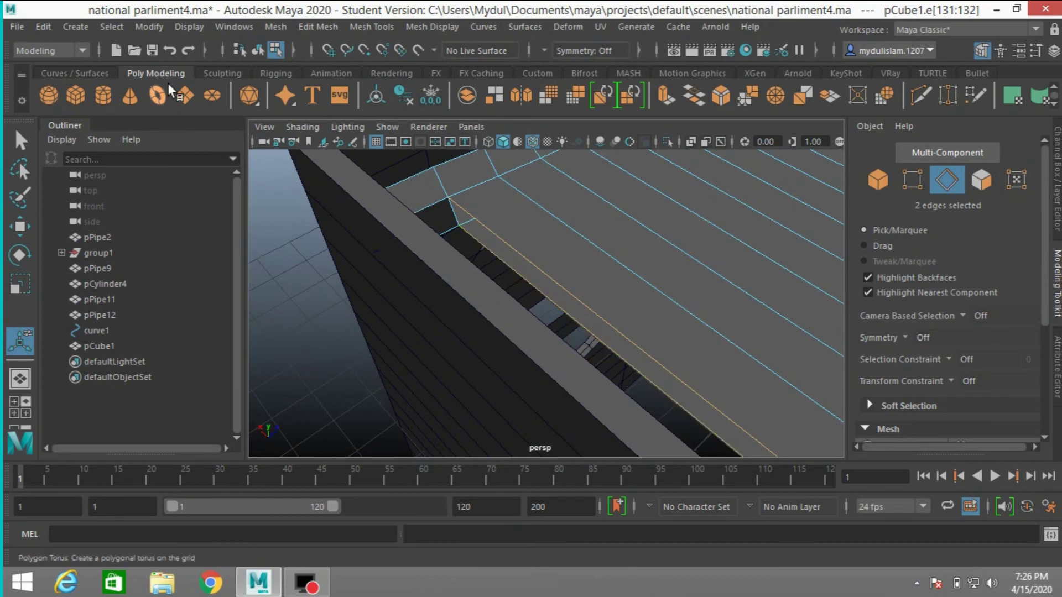
{"action": "left_click", "coordinate": [309, 31]}
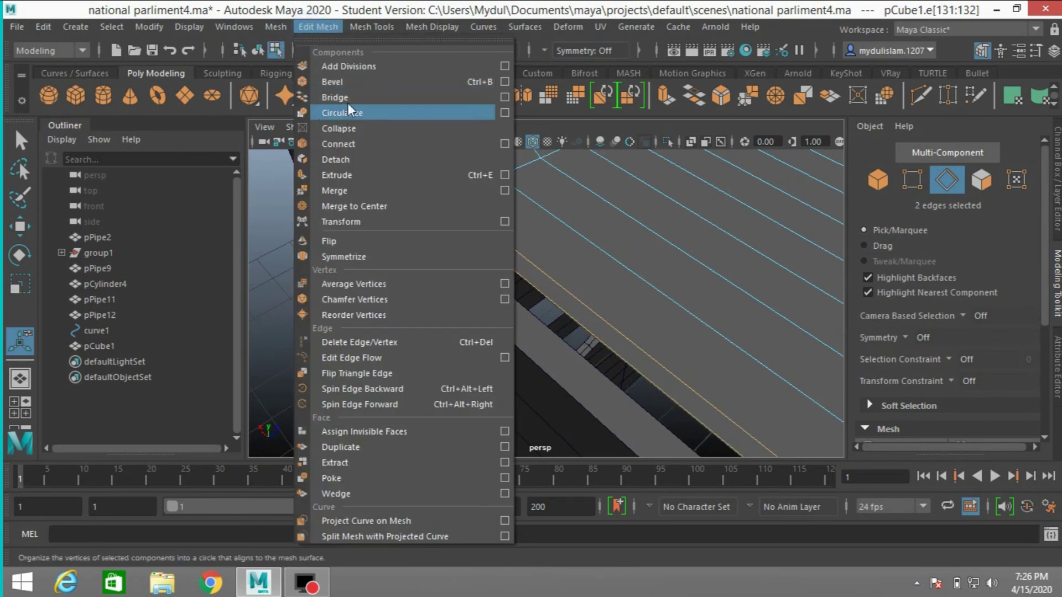
{"action": "left_click", "coordinate": [345, 98]}
Step: Bridge the two short open edges at the slab's corner beside the opposite side wall
{"action": "scroll", "coordinate": [379, 296], "scroll_direction": "down", "scroll_amount": 5}
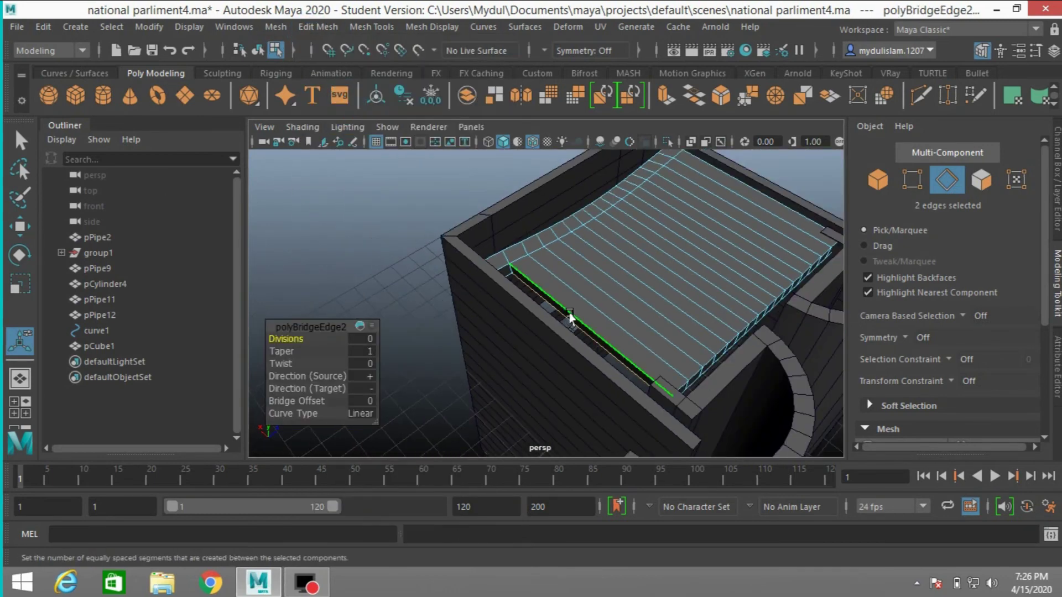
{"action": "left_click_drag", "start_coordinate": [570, 317], "coordinate": [496, 282], "text": "alt"}
{"action": "left_click", "coordinate": [704, 264]}
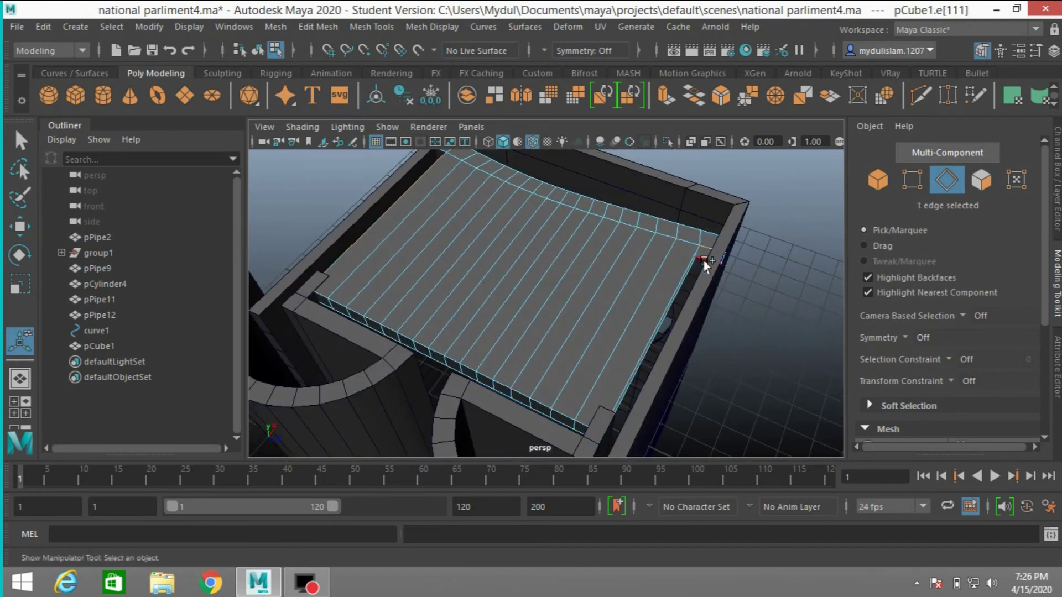
{"action": "left_click", "coordinate": [704, 263], "text": "shift"}
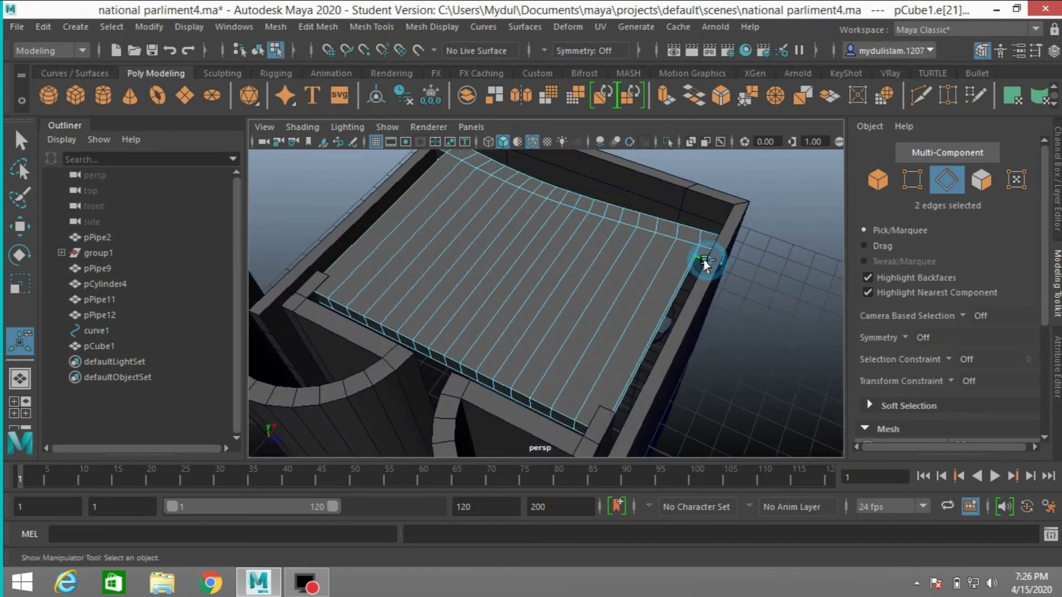
{"action": "left_click", "coordinate": [320, 27]}
{"action": "left_click", "coordinate": [328, 100]}
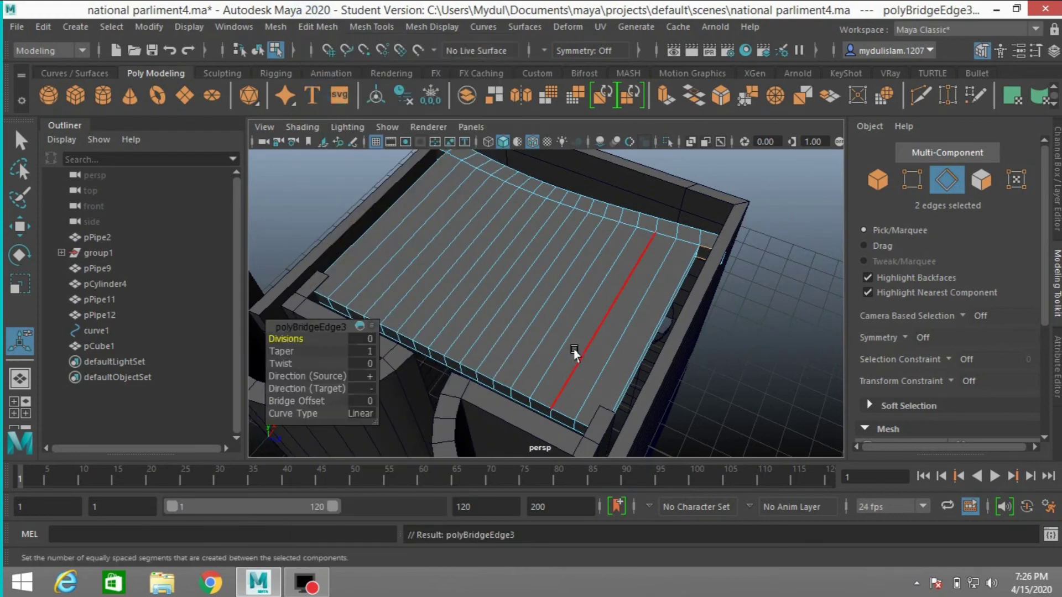
Step: Bridge the two long open edges along the slab's side facing the opposite side wall
{"action": "left_click_drag", "start_coordinate": [581, 352], "coordinate": [535, 316], "text": "alt"}
{"action": "left_click", "coordinate": [541, 335]}
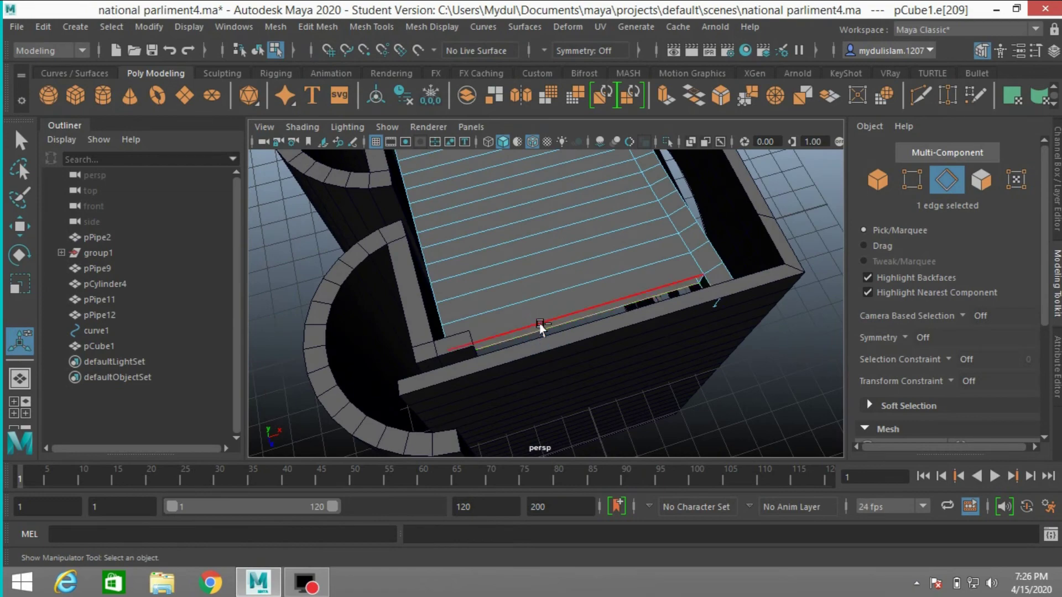
{"action": "left_click", "coordinate": [540, 323], "text": "shift"}
{"action": "left_click", "coordinate": [313, 25]}
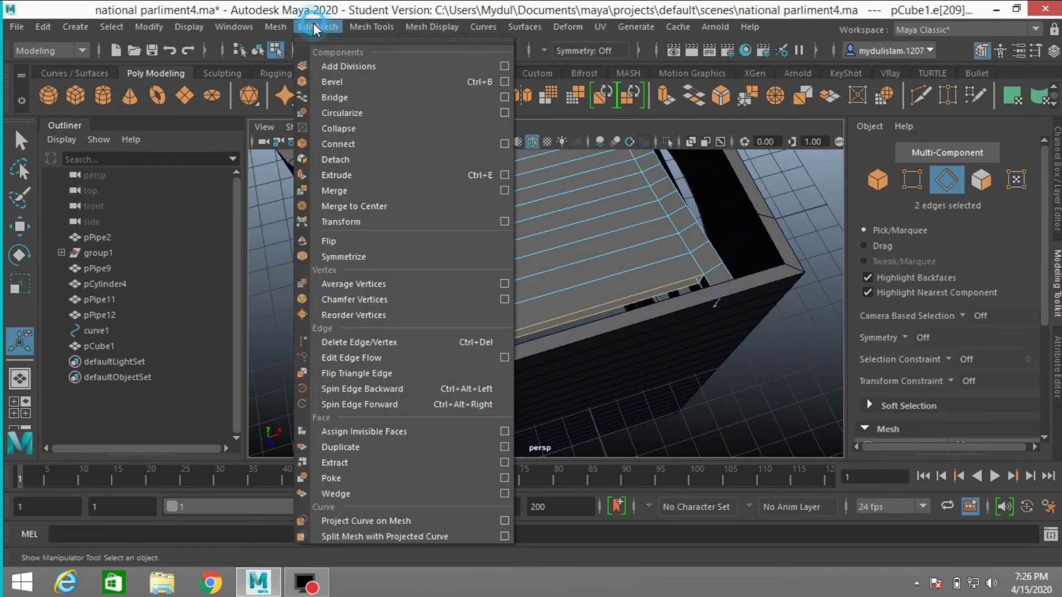
{"action": "left_click", "coordinate": [334, 99]}
{"action": "scroll", "coordinate": [380, 326], "scroll_direction": "down", "scroll_amount": 3}
{"action": "scroll", "coordinate": [381, 328], "scroll_direction": "down", "scroll_amount": 3}
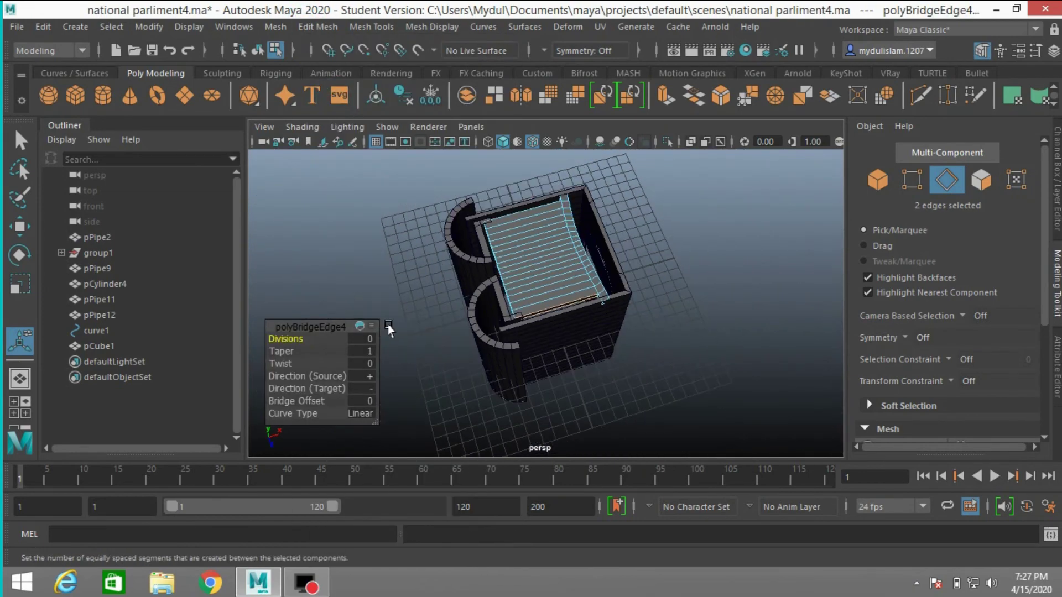
{"action": "left_click_drag", "start_coordinate": [419, 313], "coordinate": [510, 306], "text": "alt"}
{"action": "scroll", "coordinate": [510, 306], "scroll_direction": "up", "scroll_amount": 4}
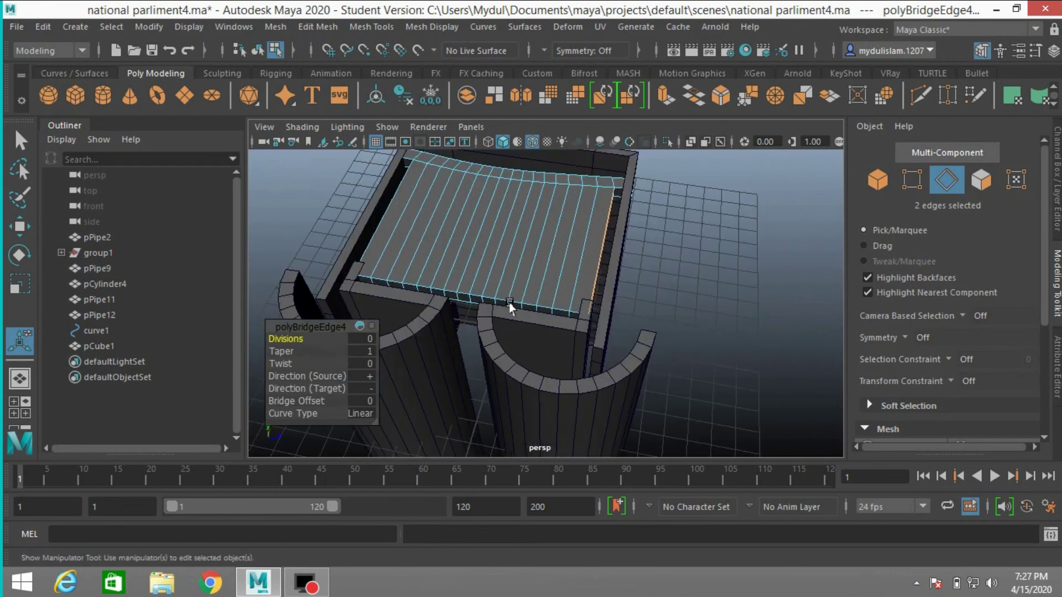
Step: Return to object selection and delete the roof slab's construction history
{"action": "left_click", "coordinate": [878, 191]}
{"action": "left_click", "coordinate": [42, 26]}
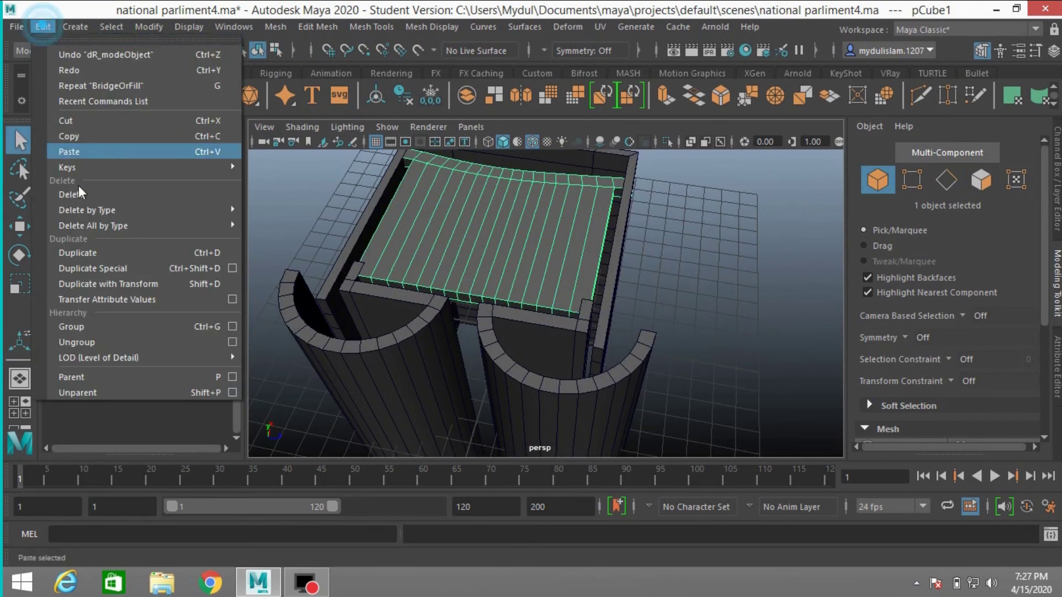
{"action": "mouse_move", "coordinate": [185, 209]}
{"action": "left_click", "coordinate": [277, 225]}
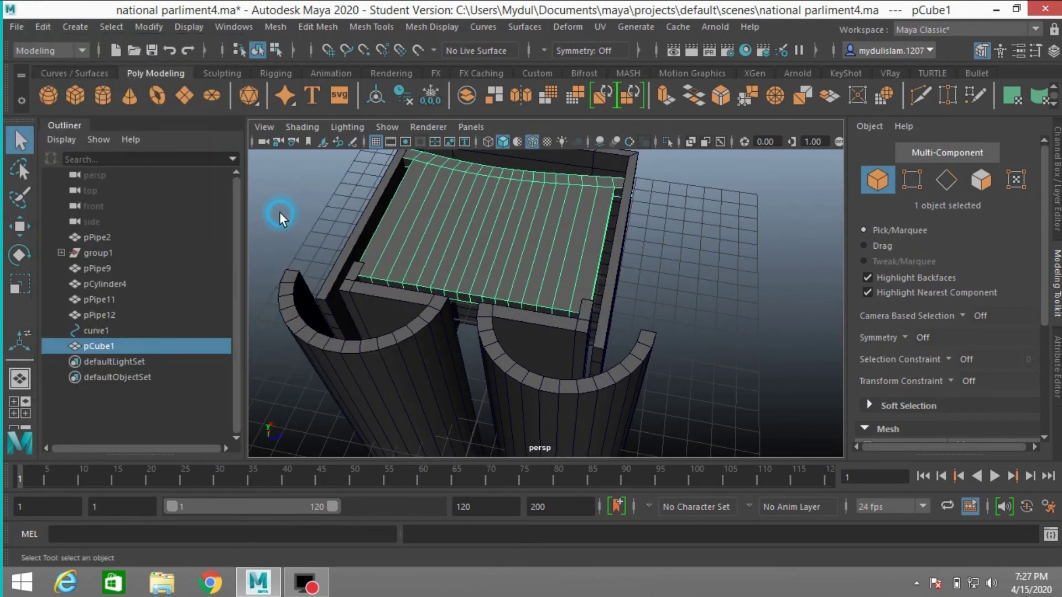
{"action": "left_click_drag", "start_coordinate": [364, 294], "coordinate": [457, 315], "text": "alt"}
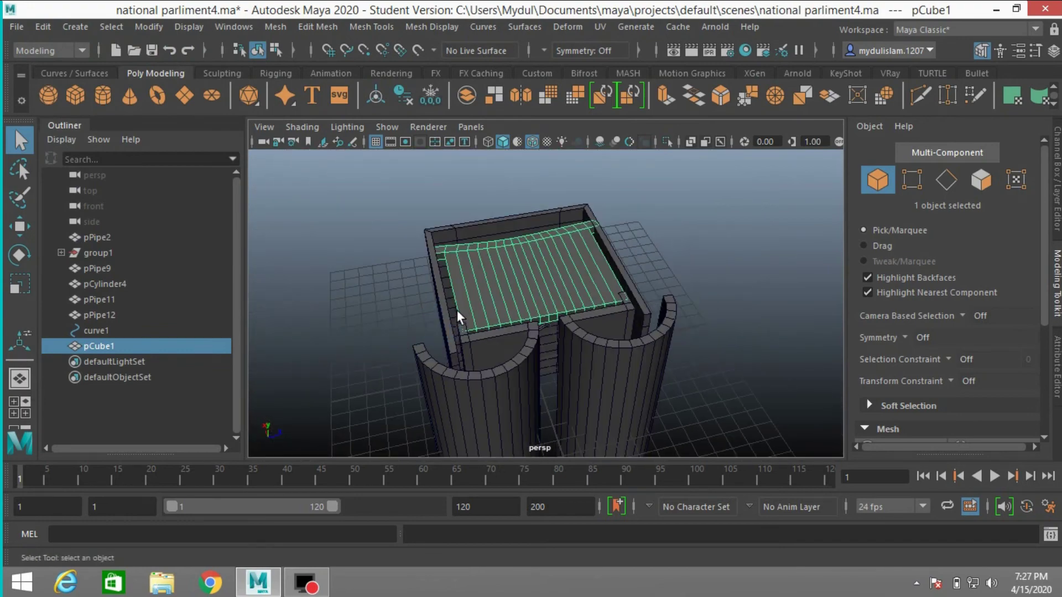
{"action": "left_click_drag", "start_coordinate": [451, 294], "coordinate": [442, 251], "text": "alt"}
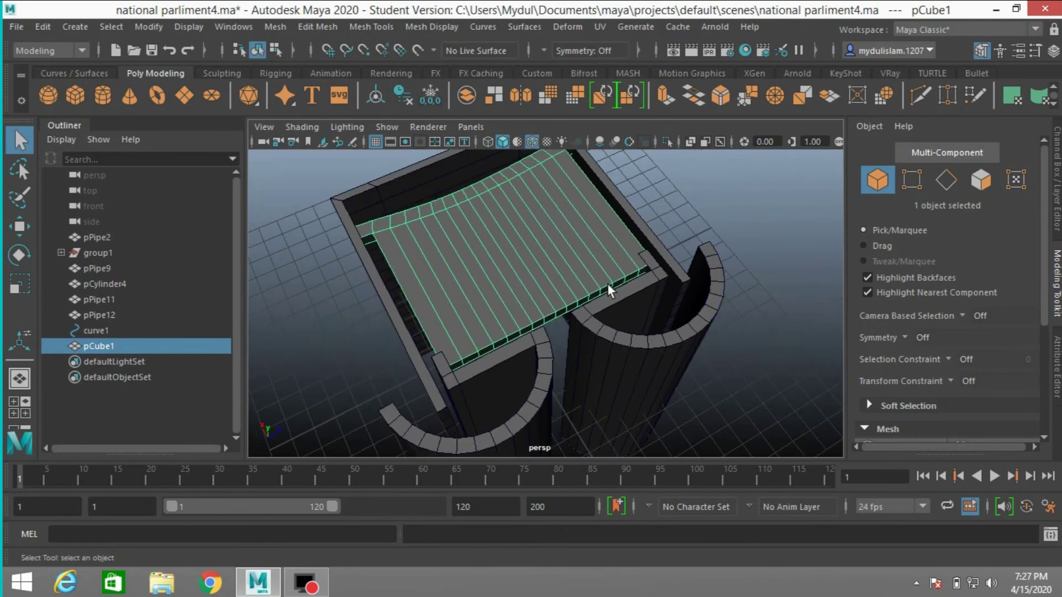
{"action": "left_click_drag", "start_coordinate": [609, 284], "coordinate": [607, 277], "text": "alt"}
Step: Select the strip of 16 end faces facing the half-ring walls and scale it along Z to about 0.924
{"action": "left_click", "coordinate": [980, 180]}
{"action": "middle_click_drag", "start_coordinate": [762, 265], "coordinate": [642, 274], "text": "alt"}
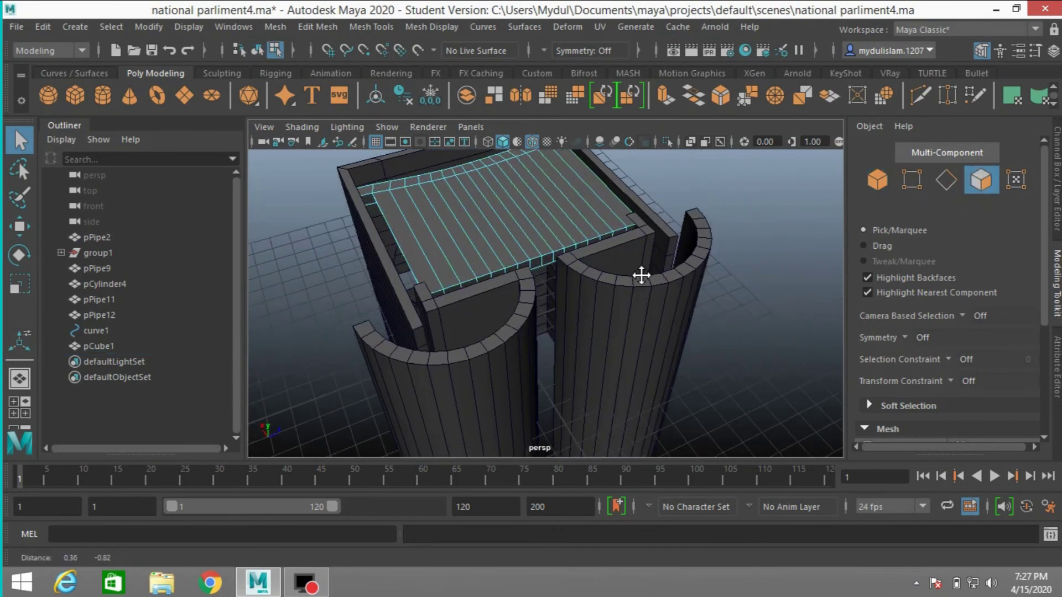
{"action": "left_click_drag", "start_coordinate": [641, 275], "coordinate": [633, 255], "text": "alt"}
{"action": "left_click", "coordinate": [632, 246]}
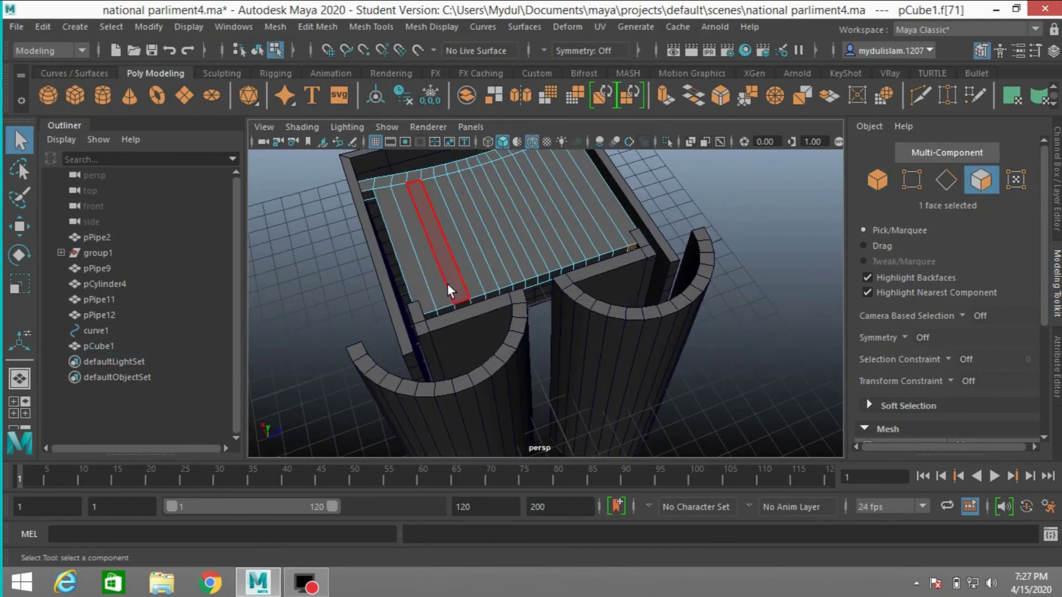
{"action": "double_click", "coordinate": [427, 317], "text": "shift"}
{"action": "left_click", "coordinate": [14, 285]}
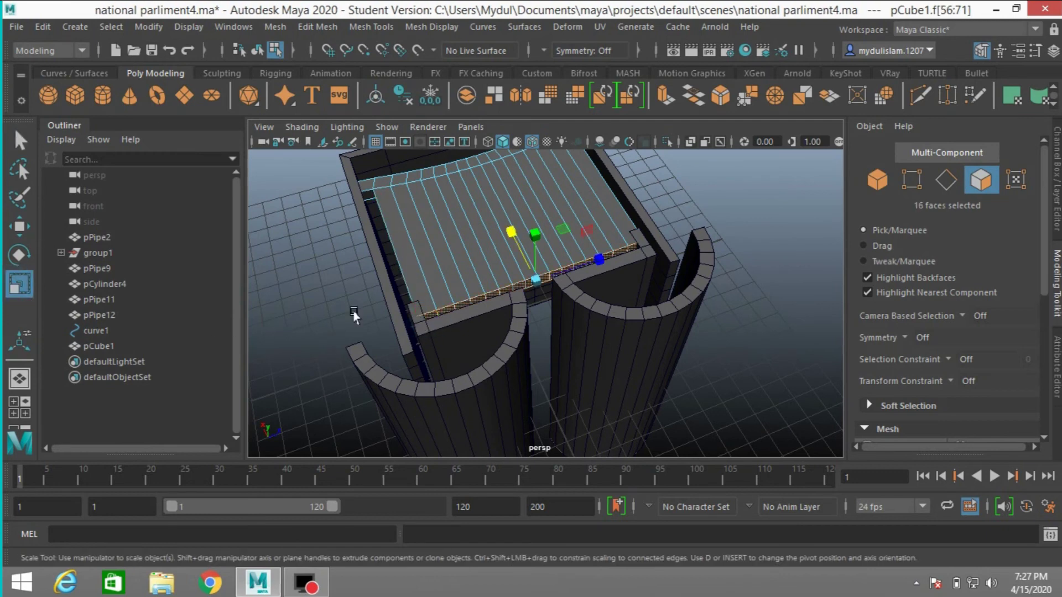
{"action": "left_click_drag", "start_coordinate": [596, 265], "coordinate": [591, 266]}
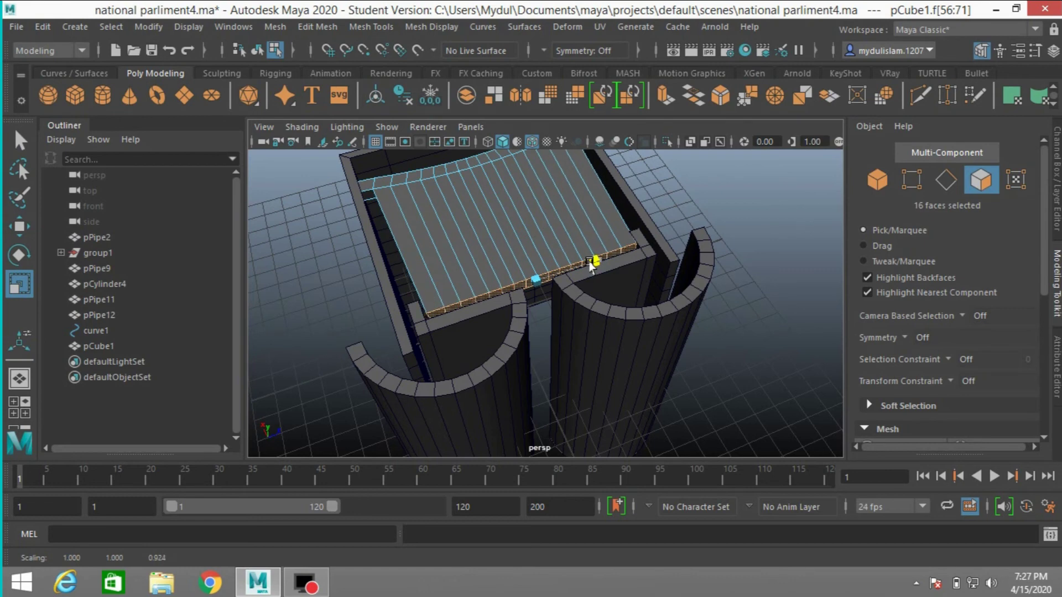
Step: Move the 16 end faces slightly along Z to about -0.007 and fine-tune their width by scaling along Z
{"action": "left_click_drag", "start_coordinate": [591, 266], "coordinate": [556, 323]}
{"action": "scroll", "coordinate": [544, 294], "scroll_direction": "up", "scroll_amount": 5}
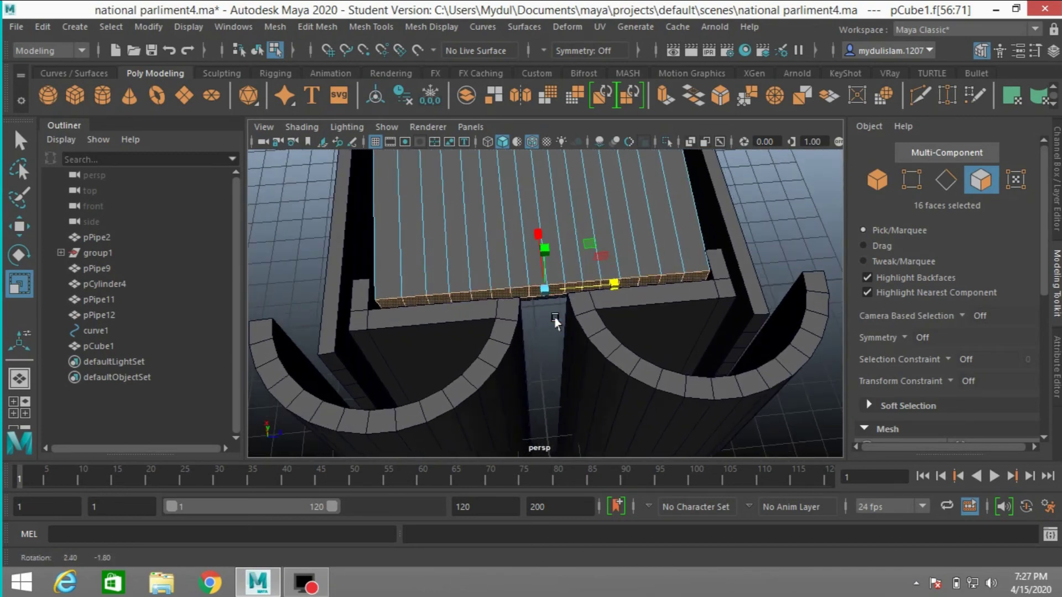
{"action": "left_click", "coordinate": [17, 233]}
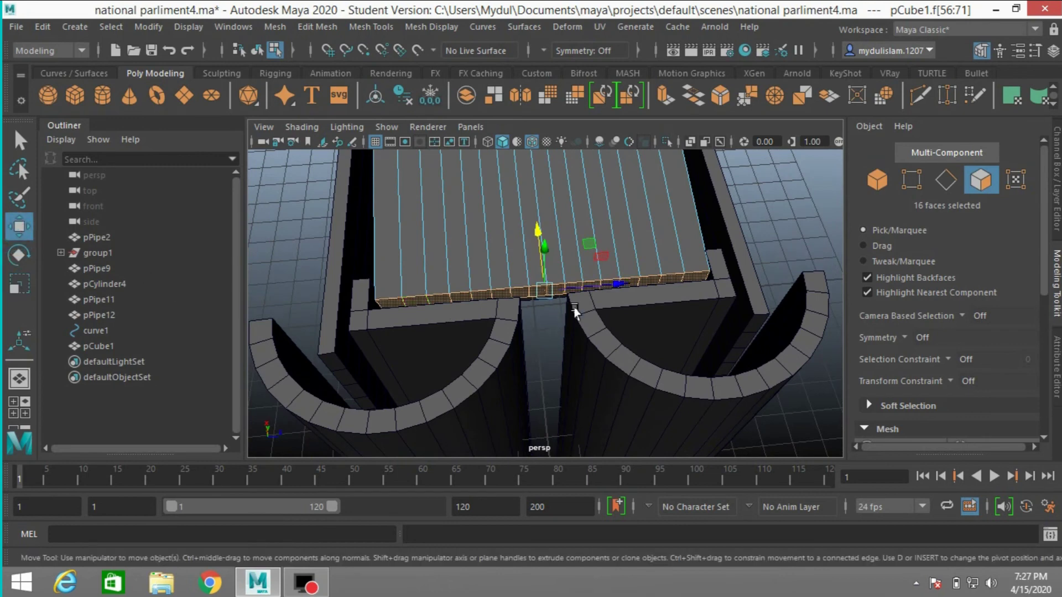
{"action": "left_click_drag", "start_coordinate": [618, 282], "coordinate": [614, 283]}
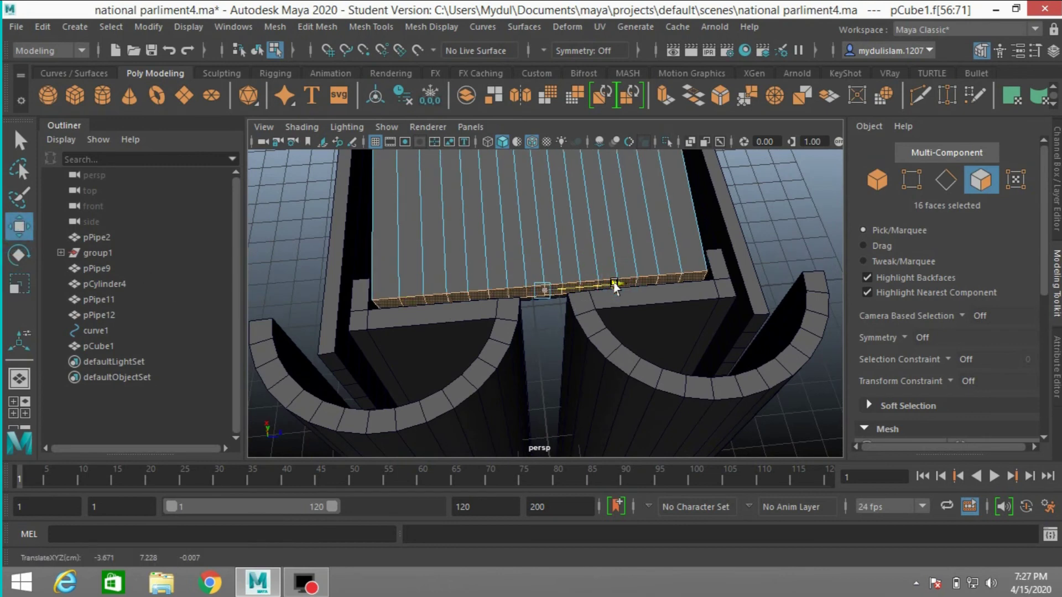
{"action": "left_click", "coordinate": [25, 279]}
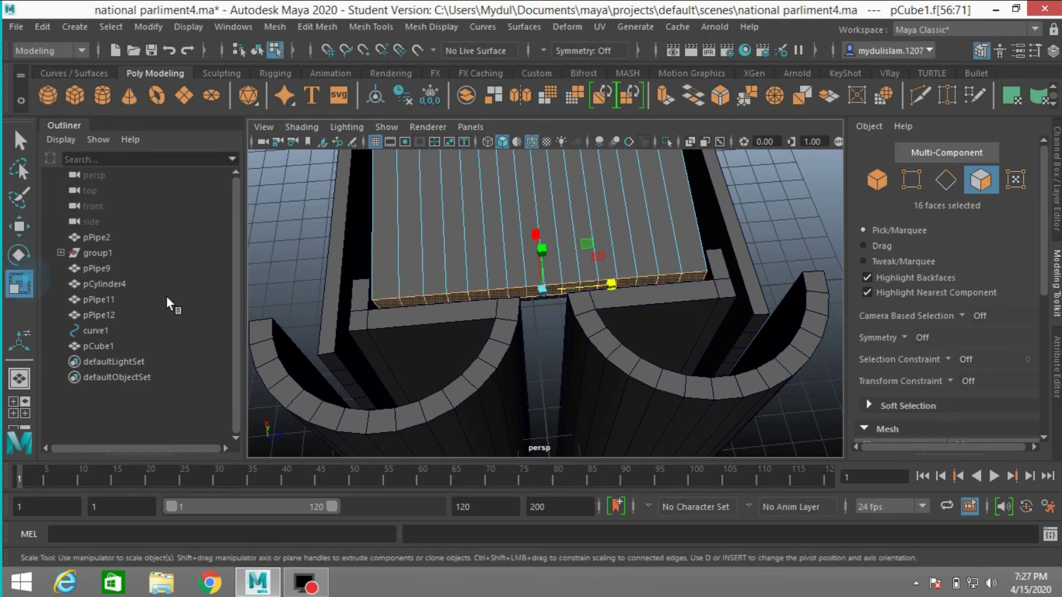
{"action": "mouse_move", "coordinate": [610, 288]}
{"action": "left_mouse_down"}
{"action": "mouse_move", "coordinate": [566, 314]}
{"action": "mouse_move", "coordinate": [613, 291]}
{"action": "left_mouse_up"}
{"action": "scroll", "coordinate": [589, 308], "scroll_direction": "down", "scroll_amount": 3}
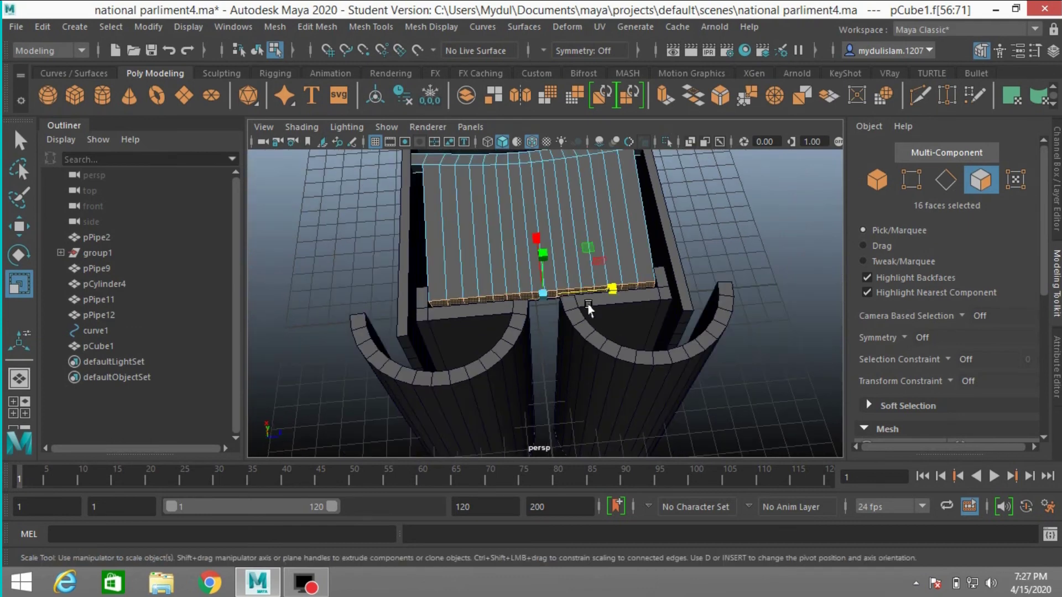
Step: Return to object selection and insert an edge loop across all the roof slab's strips near the half-ring walls
{"action": "left_click", "coordinate": [865, 184]}
{"action": "left_click_drag", "start_coordinate": [448, 348], "coordinate": [575, 415], "text": "alt"}
{"action": "scroll", "coordinate": [430, 352], "scroll_direction": "up", "scroll_amount": 4}
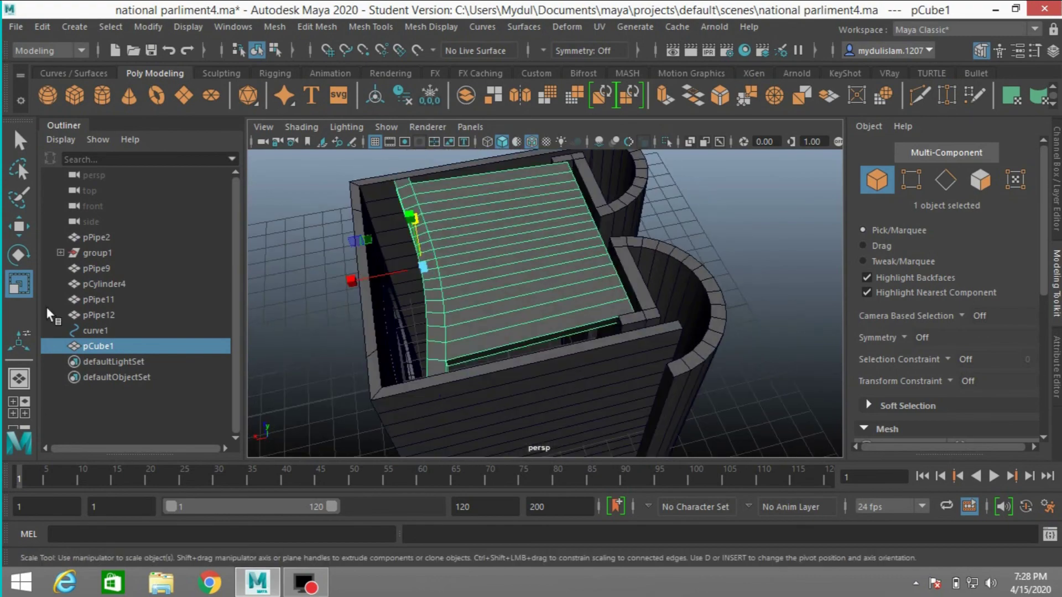
{"action": "left_click", "coordinate": [366, 28]}
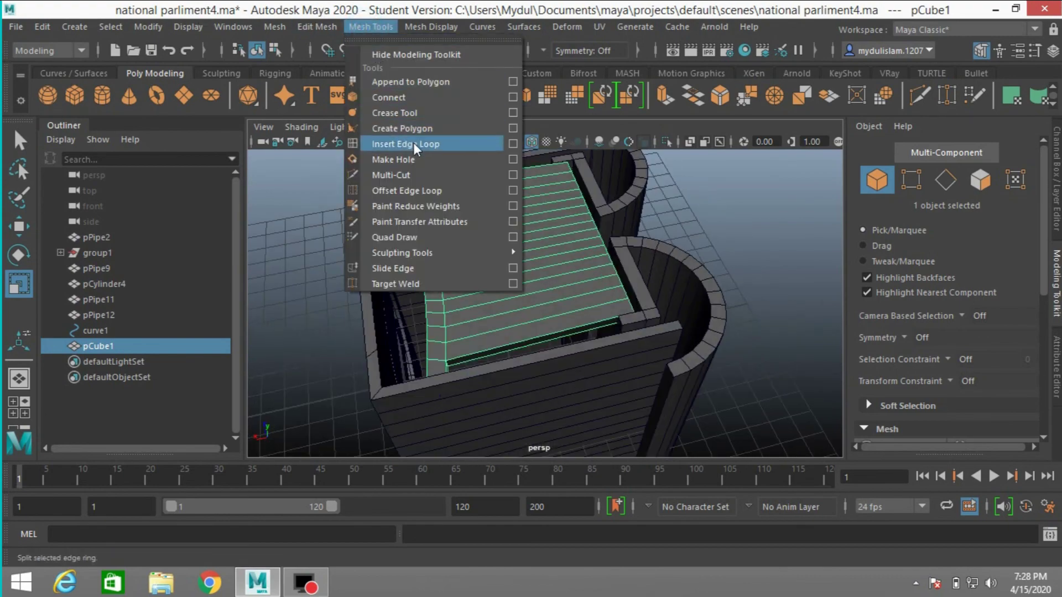
{"action": "left_click", "coordinate": [413, 144]}
{"action": "left_click_drag", "start_coordinate": [575, 247], "coordinate": [535, 261], "text": "alt"}
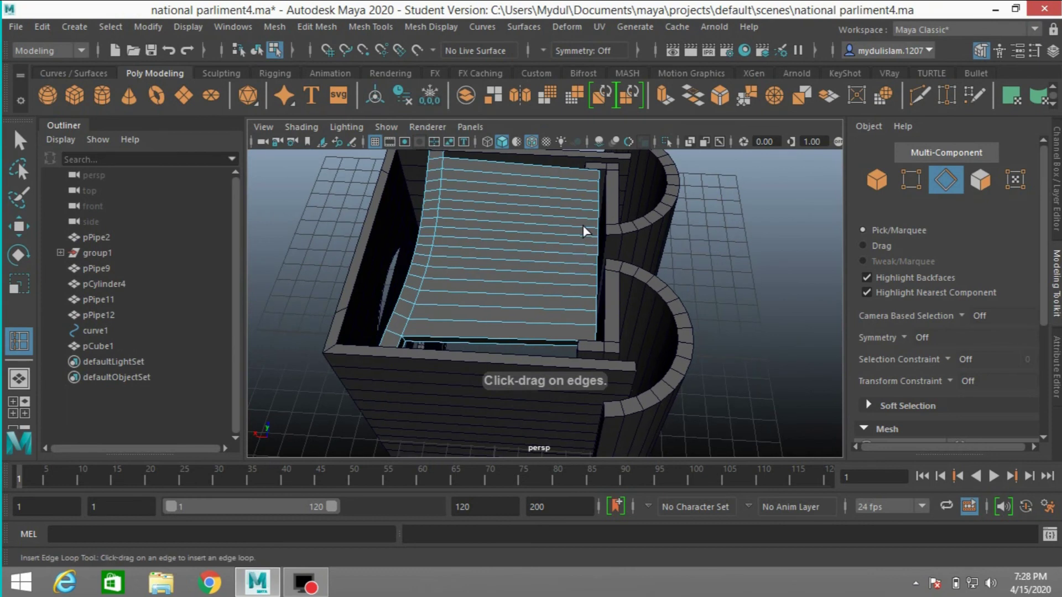
{"action": "left_click_drag", "start_coordinate": [583, 224], "coordinate": [455, 148]}
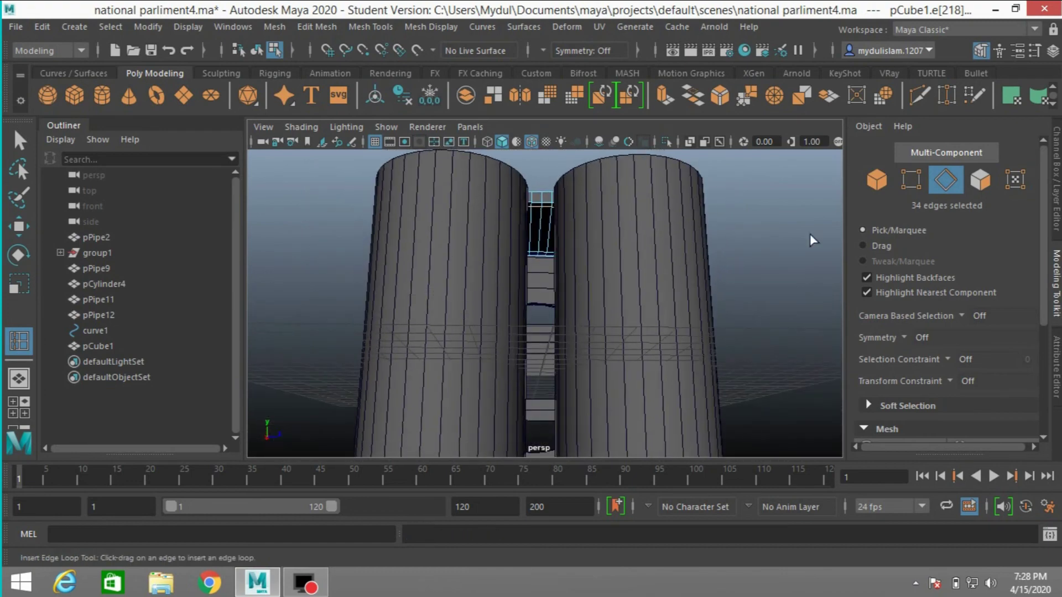
Step: In wireframe display, select the strip of 16 underside faces of the roof slab near the half-ring walls
{"action": "left_click", "coordinate": [982, 189]}
{"action": "left_click_drag", "start_coordinate": [536, 248], "coordinate": [533, 299], "text": "alt"}
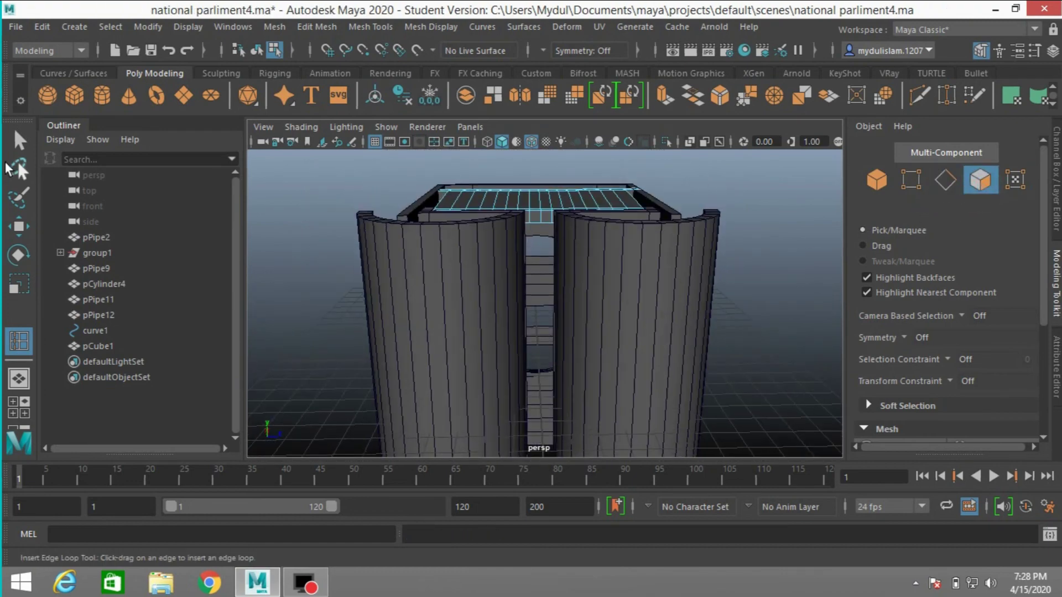
{"action": "left_click", "coordinate": [19, 142]}
{"action": "left_click_drag", "start_coordinate": [439, 249], "coordinate": [409, 274], "text": "alt"}
{"action": "left_click", "coordinate": [486, 141]}
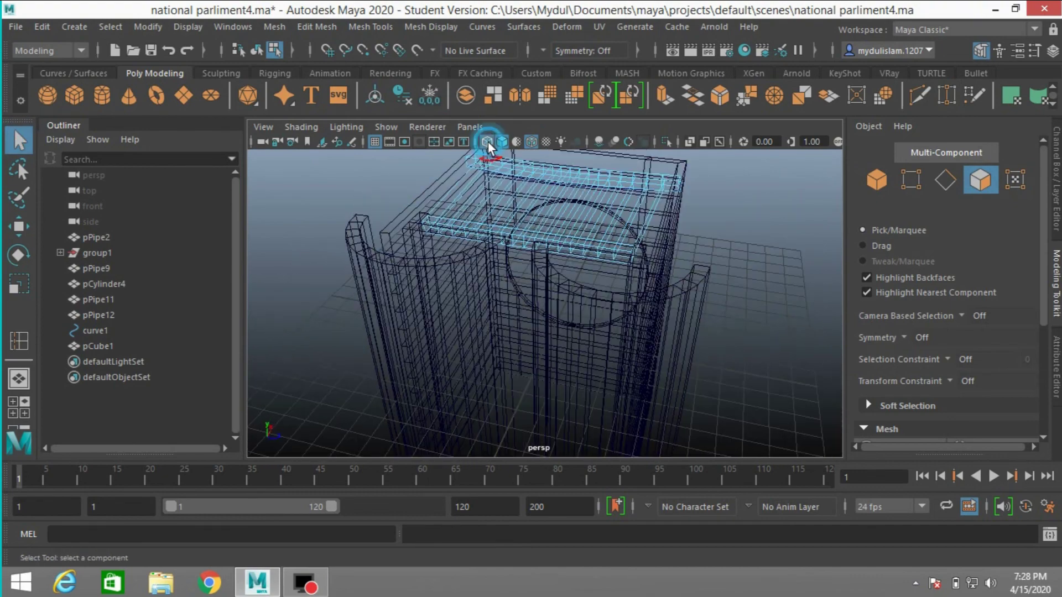
{"action": "mouse_move", "coordinate": [487, 145]}
{"action": "left_mouse_down", "text": "alt"}
{"action": "mouse_move", "coordinate": [507, 277]}
{"action": "mouse_move", "coordinate": [516, 201]}
{"action": "left_mouse_up", "text": "alt"}
{"action": "middle_click_drag", "start_coordinate": [517, 202], "coordinate": [506, 290], "text": "alt"}
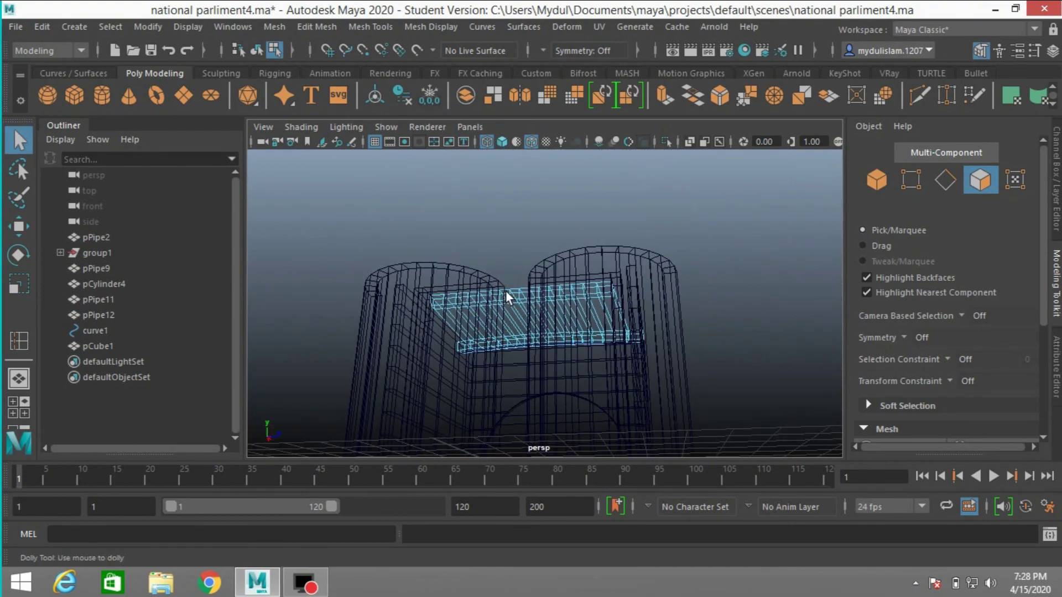
{"action": "scroll", "coordinate": [505, 290], "scroll_direction": "up", "scroll_amount": 3}
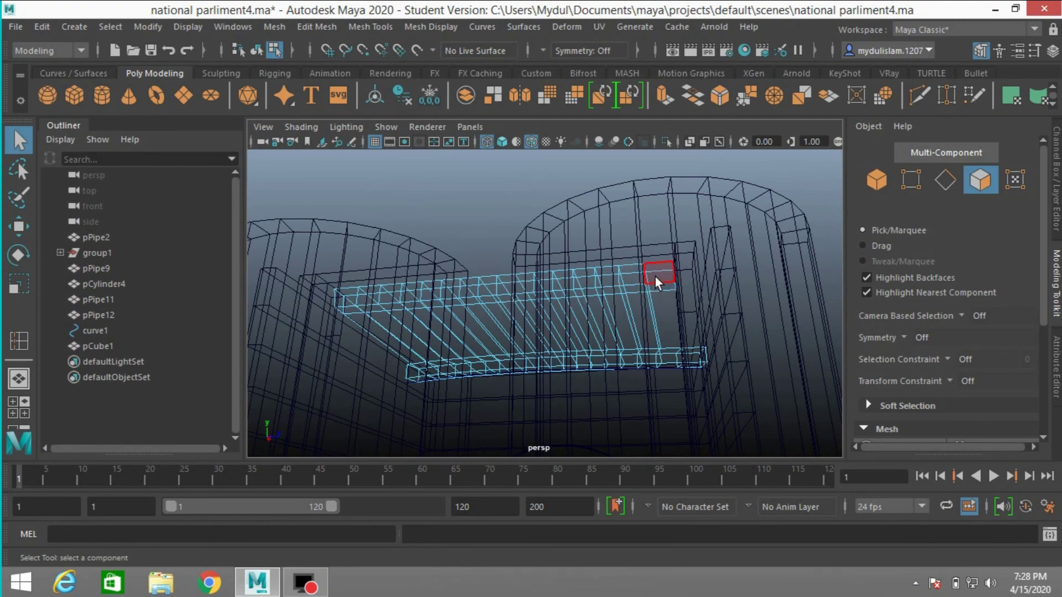
{"action": "left_click_drag", "start_coordinate": [616, 310], "coordinate": [619, 270], "text": "alt"}
{"action": "scroll", "coordinate": [622, 272], "scroll_direction": "up", "scroll_amount": 3}
{"action": "left_click", "coordinate": [686, 254]}
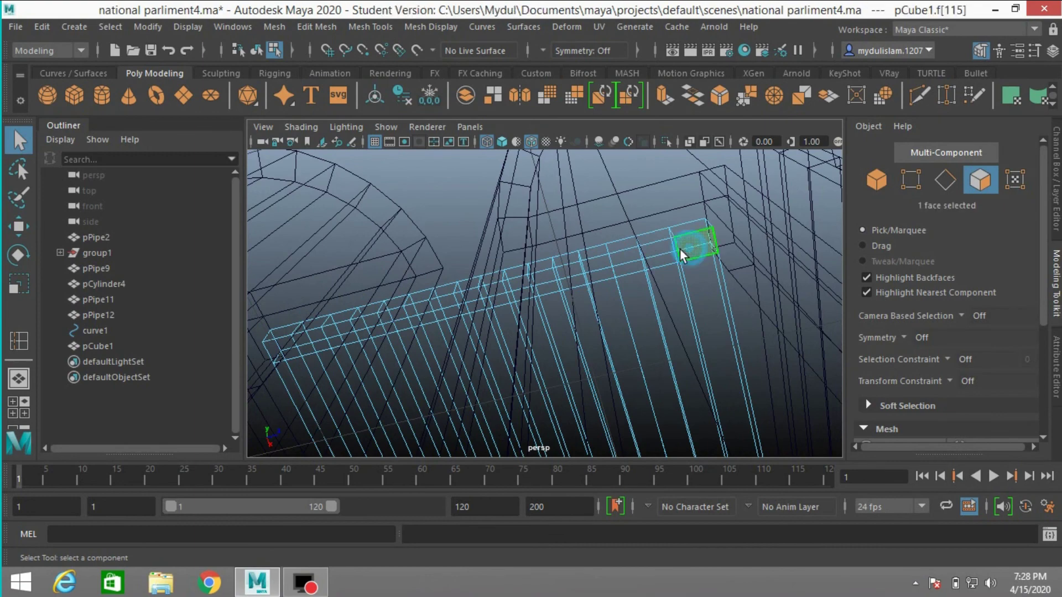
{"action": "double_click", "coordinate": [280, 350], "text": "shift"}
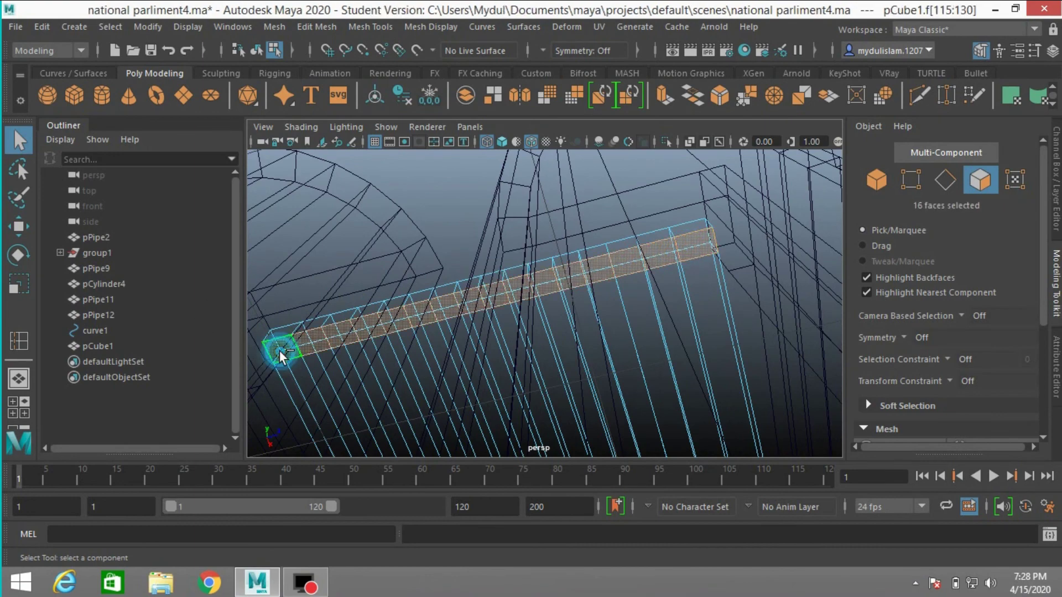
{"action": "left_click_drag", "start_coordinate": [279, 351], "coordinate": [460, 351], "text": "alt"}
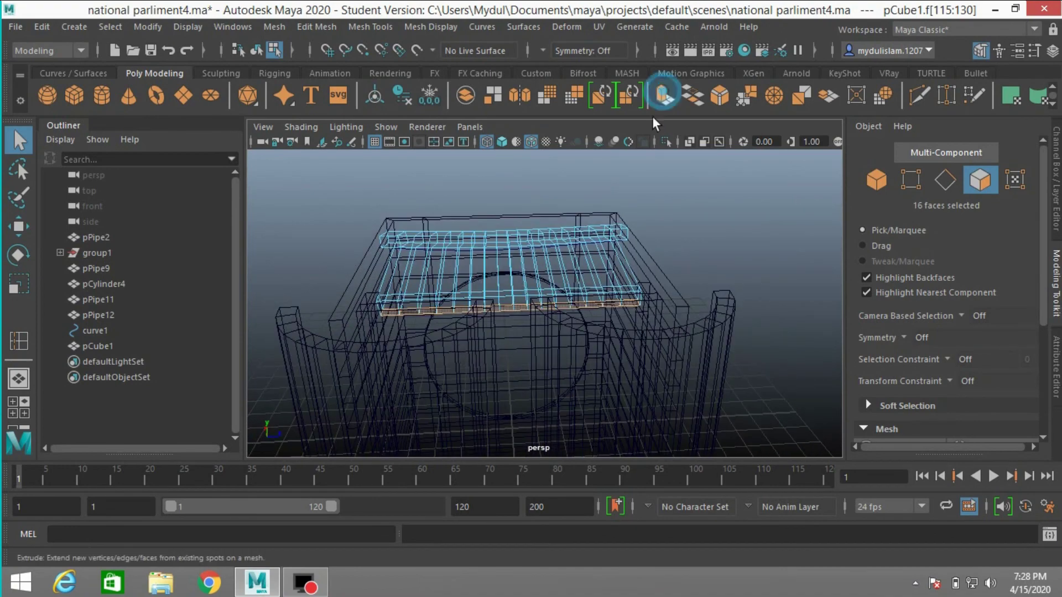
Step: Extrude the 16 faces and move them straight down to about -7.489 in Y, level with the base of the walls
{"action": "left_click", "coordinate": [664, 95]}
{"action": "key", "text": "space"}
{"action": "key", "text": "space"}
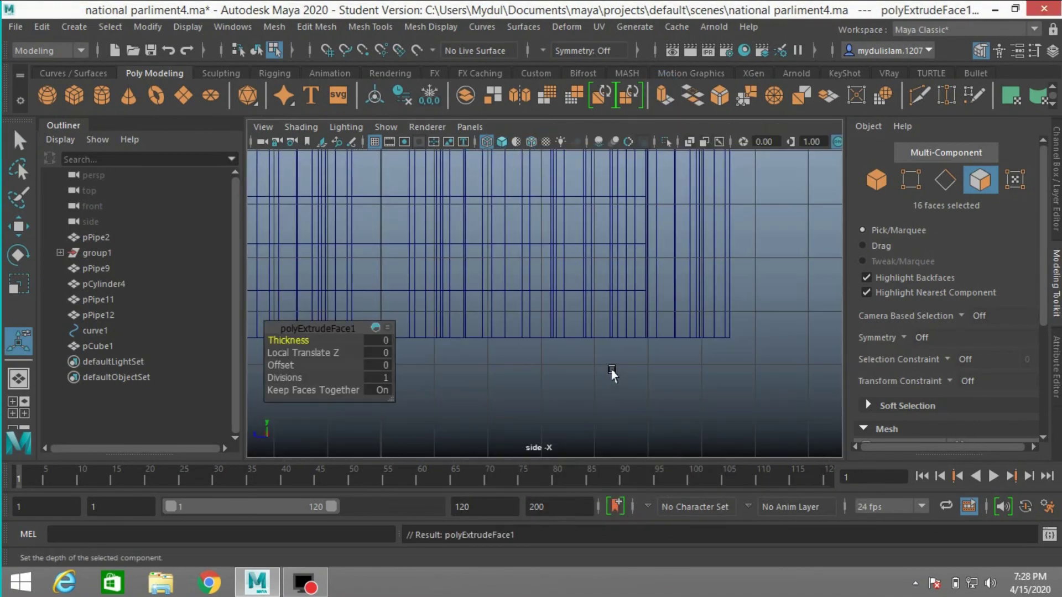
{"action": "scroll", "coordinate": [612, 372], "scroll_direction": "down", "scroll_amount": 5}
{"action": "scroll", "coordinate": [612, 372], "scroll_direction": "down", "scroll_amount": 3}
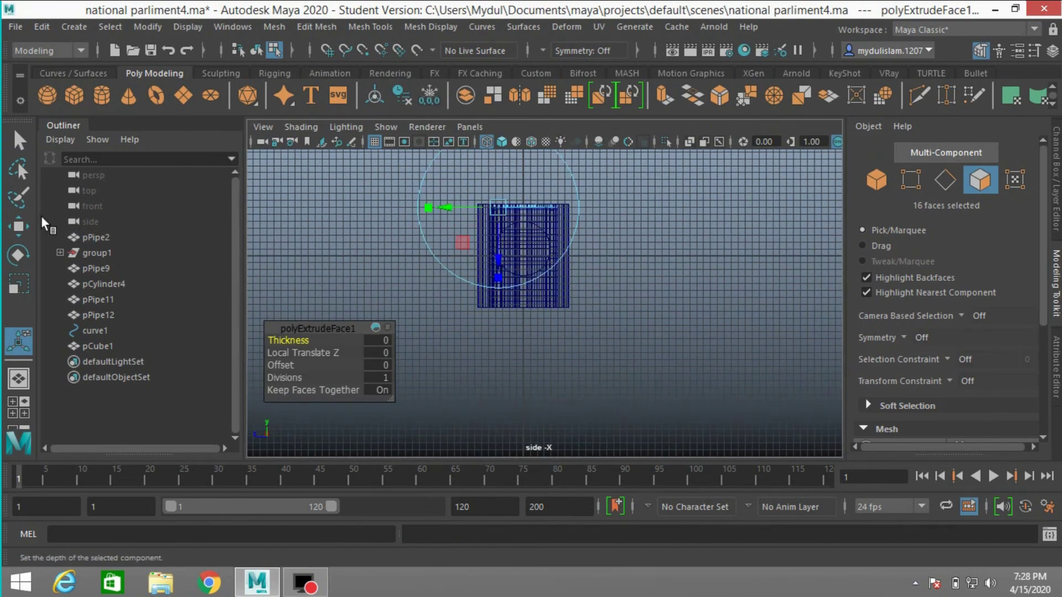
{"action": "left_click", "coordinate": [21, 227]}
{"action": "left_click_drag", "start_coordinate": [518, 169], "coordinate": [524, 256]}
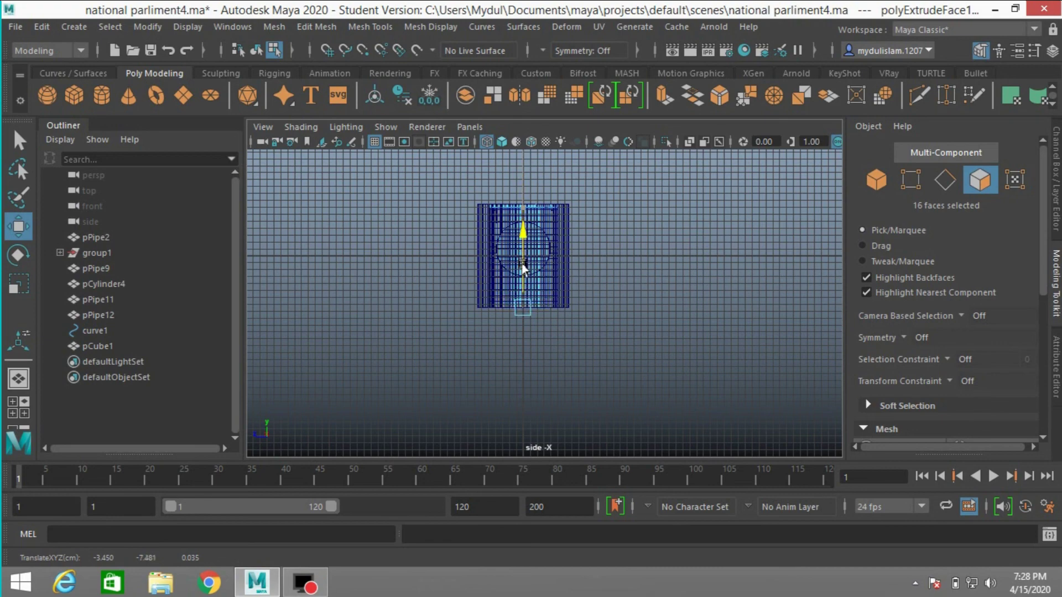
{"action": "scroll", "coordinate": [564, 310], "scroll_direction": "up", "scroll_amount": 6}
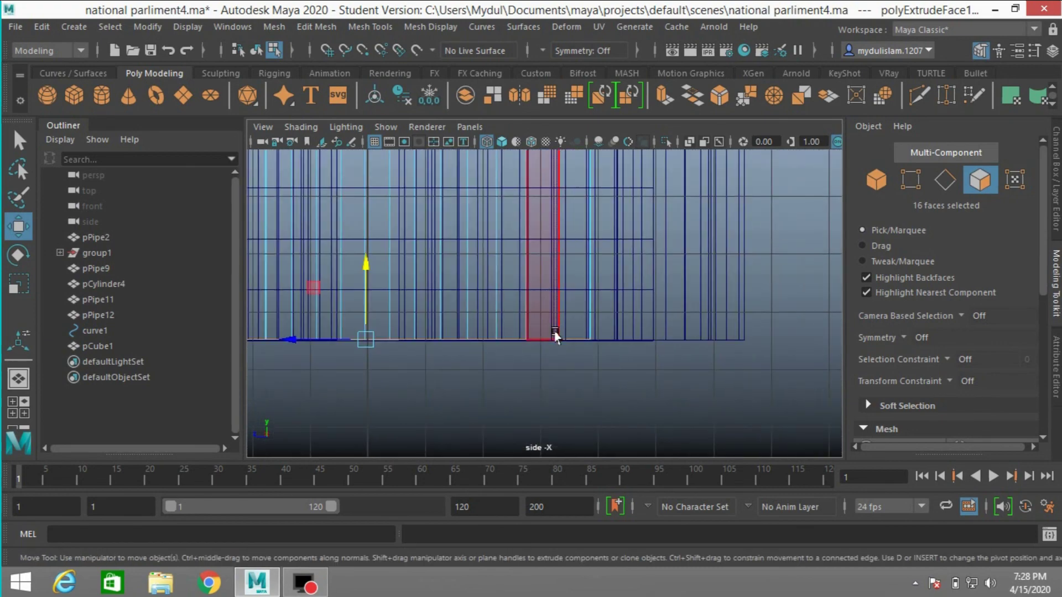
{"action": "middle_click_drag", "start_coordinate": [555, 335], "coordinate": [765, 293], "text": "alt"}
{"action": "scroll", "coordinate": [678, 330], "scroll_direction": "up", "scroll_amount": 3}
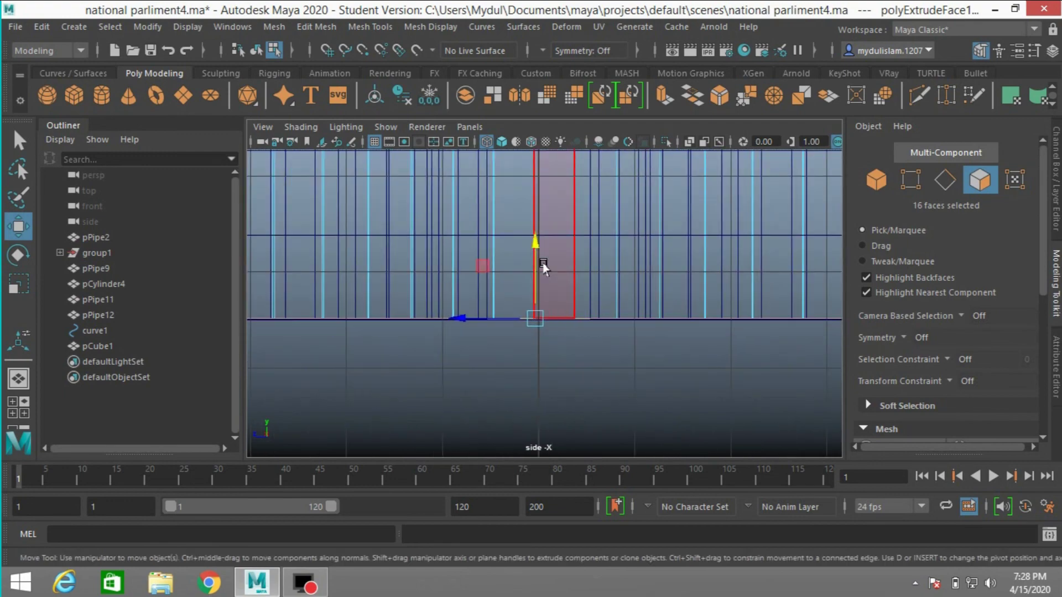
{"action": "left_click_drag", "start_coordinate": [535, 242], "coordinate": [535, 243]}
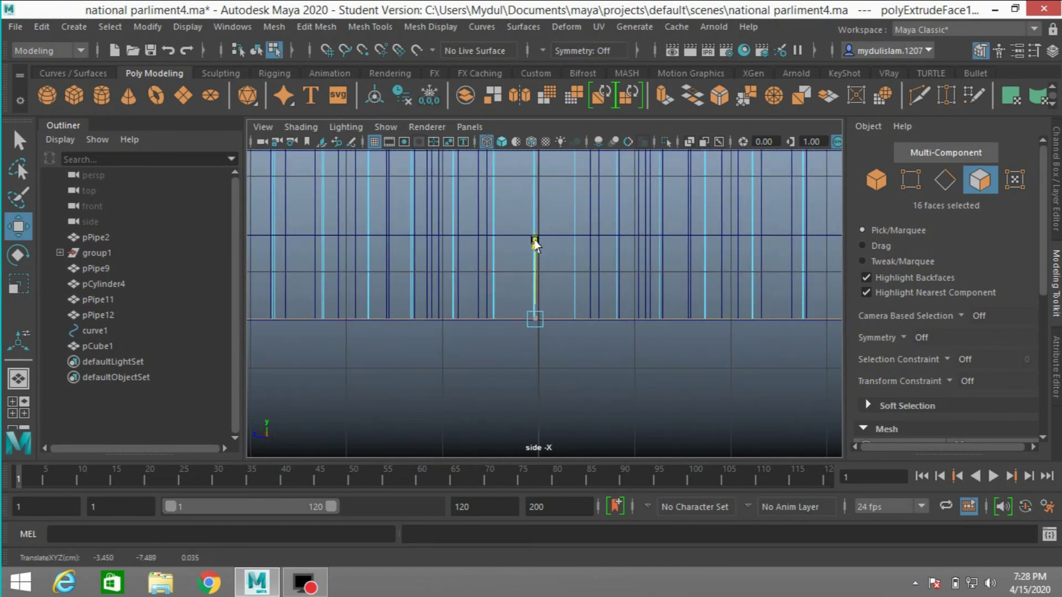
Step: Return to object selection and restore shaded display in the perspective view to inspect the extruded slab
{"action": "left_click", "coordinate": [877, 183]}
{"action": "key", "text": "space"}
{"action": "key", "text": "space"}
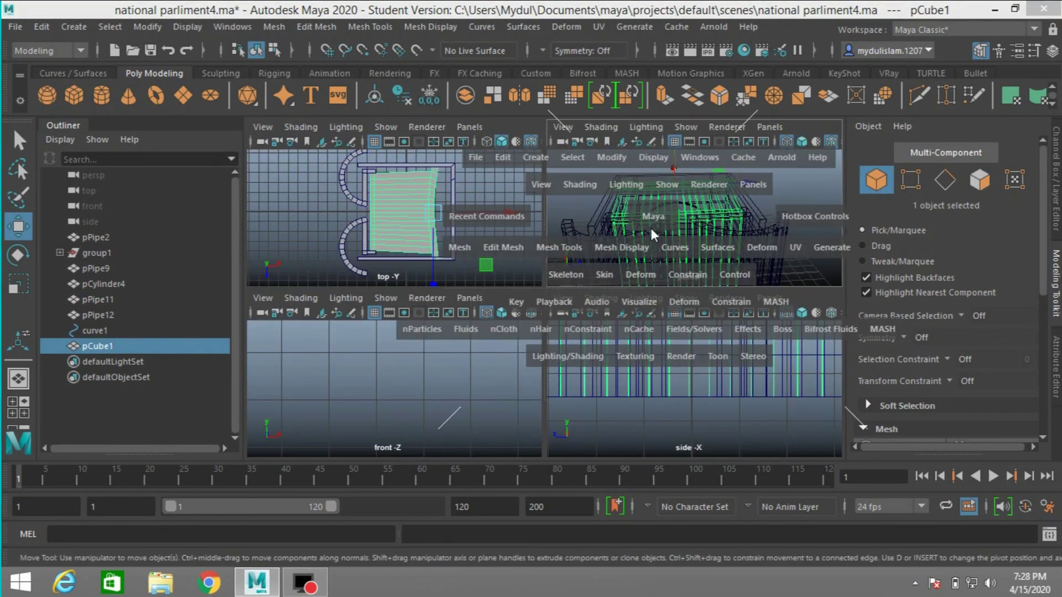
{"action": "left_click", "coordinate": [502, 142]}
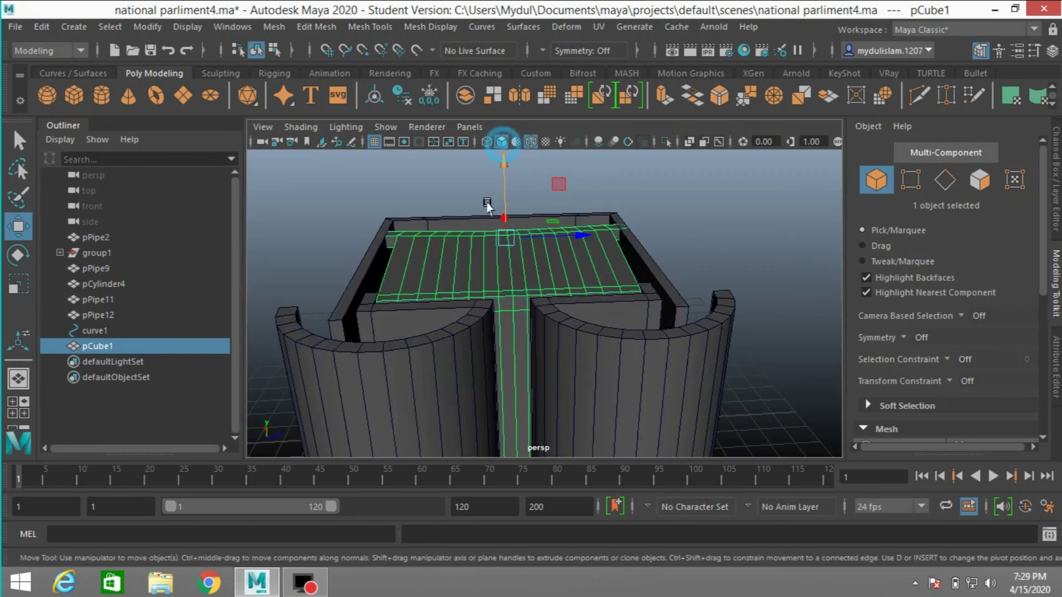
{"action": "scroll", "coordinate": [473, 284], "scroll_direction": "down", "scroll_amount": 5}
{"action": "left_click_drag", "start_coordinate": [504, 297], "coordinate": [459, 299], "text": "alt"}
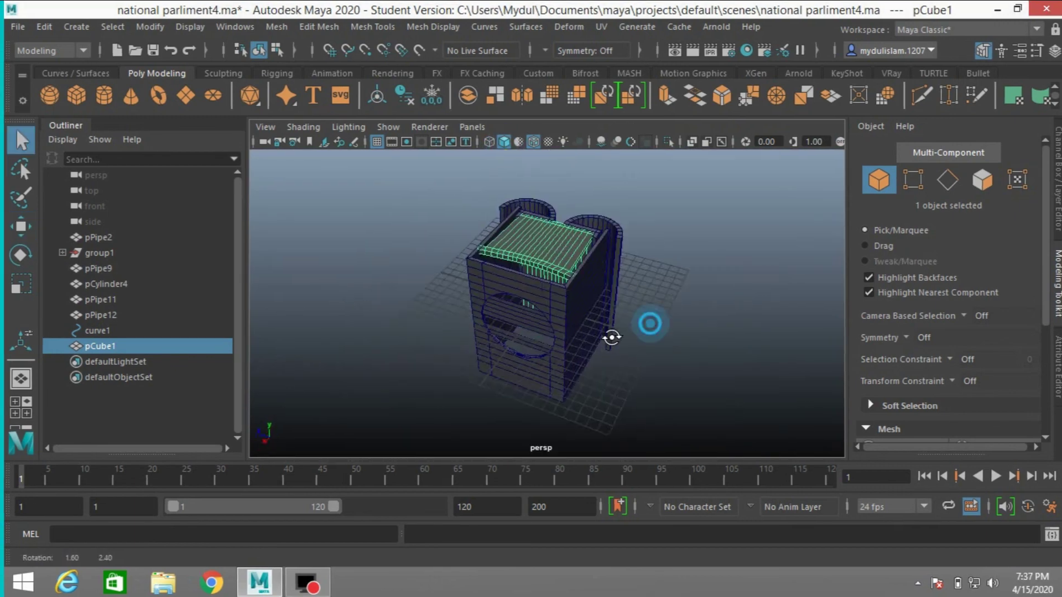
{"action": "left_click_drag", "start_coordinate": [611, 337], "coordinate": [550, 344], "text": "alt"}
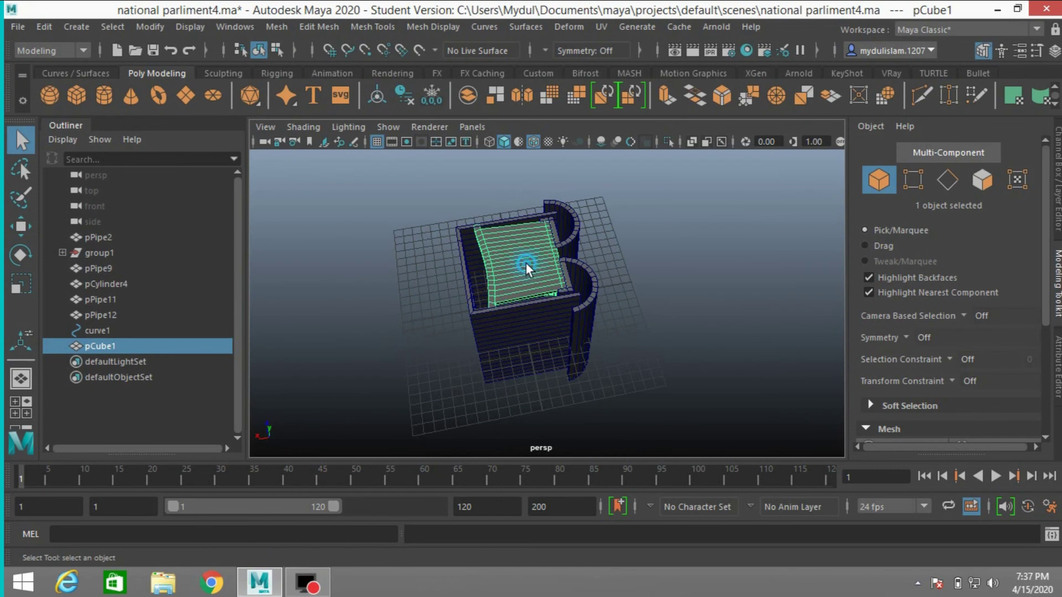
Step: Hide the roof slab and the half-ring walls, and delete the leftover curve inside the U-shaped wall shell
{"action": "left_click", "coordinate": [582, 257], "text": "shift"}
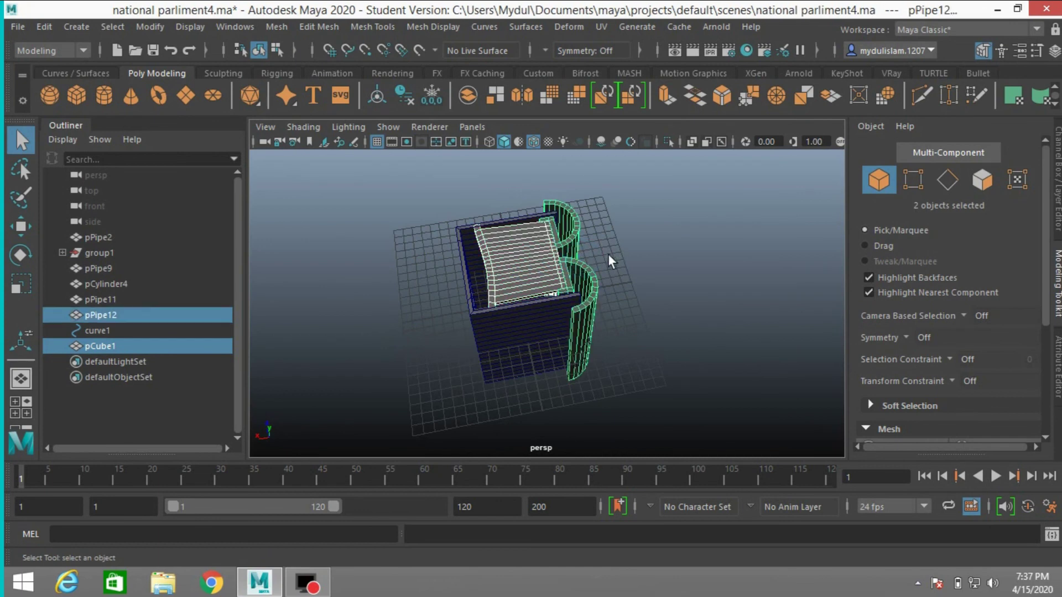
{"action": "key", "text": "h"}
{"action": "left_click", "coordinate": [495, 319]}
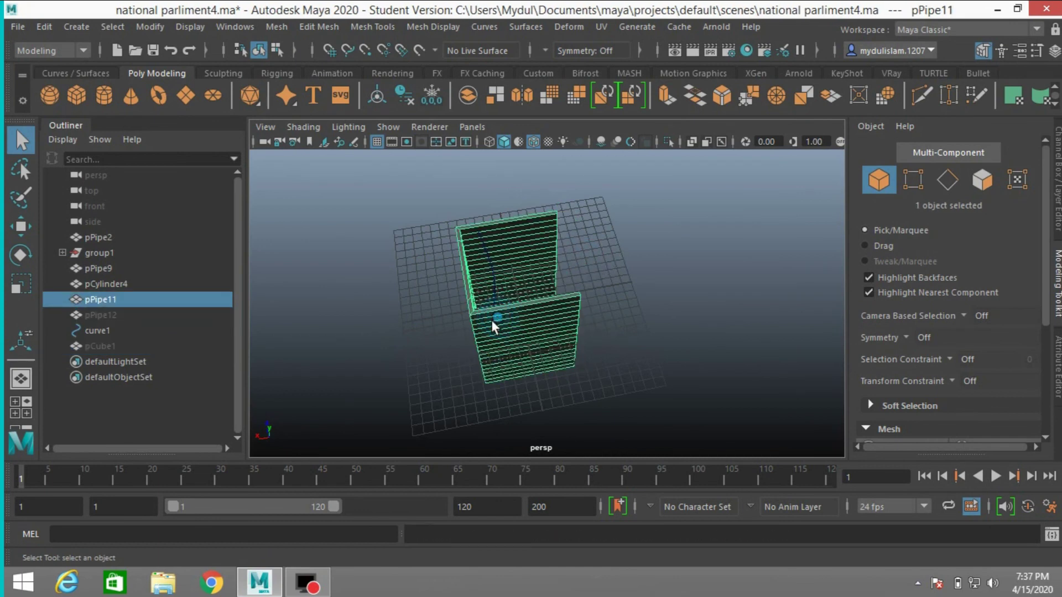
{"action": "left_click_drag", "start_coordinate": [455, 333], "coordinate": [562, 287], "text": "alt"}
{"action": "left_click", "coordinate": [562, 286]}
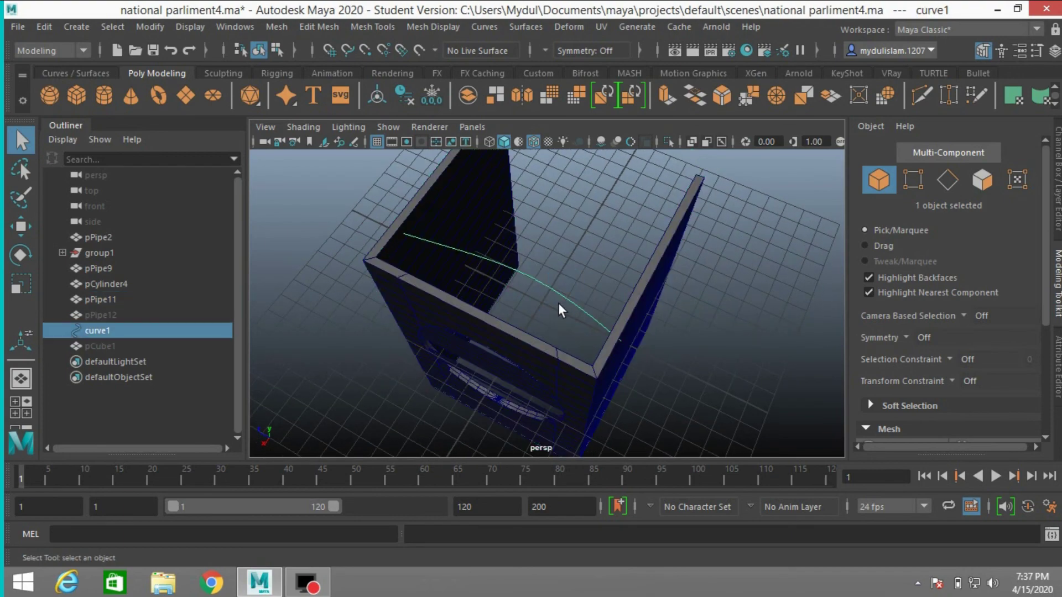
{"action": "key", "text": "Delete"}
Step: With Multi-Cut, cut a triangle into the shell's outer wall face, its apex just below the circular opening
{"action": "left_click", "coordinate": [497, 339]}
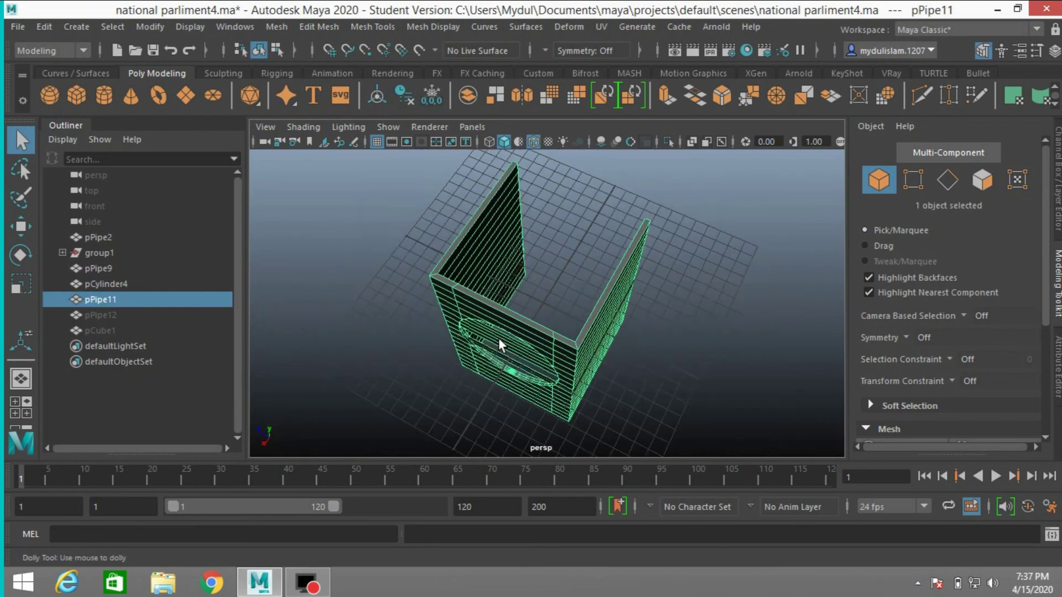
{"action": "left_click_drag", "start_coordinate": [499, 337], "coordinate": [525, 285], "text": "alt"}
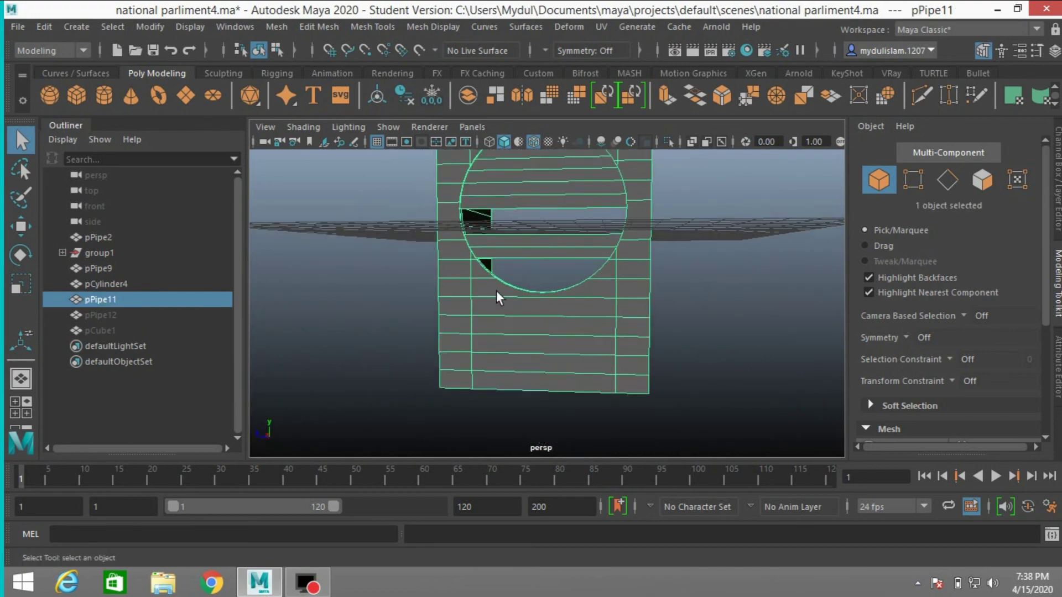
{"action": "left_click", "coordinate": [921, 95]}
{"action": "left_click_drag", "start_coordinate": [671, 286], "coordinate": [672, 306], "text": "alt"}
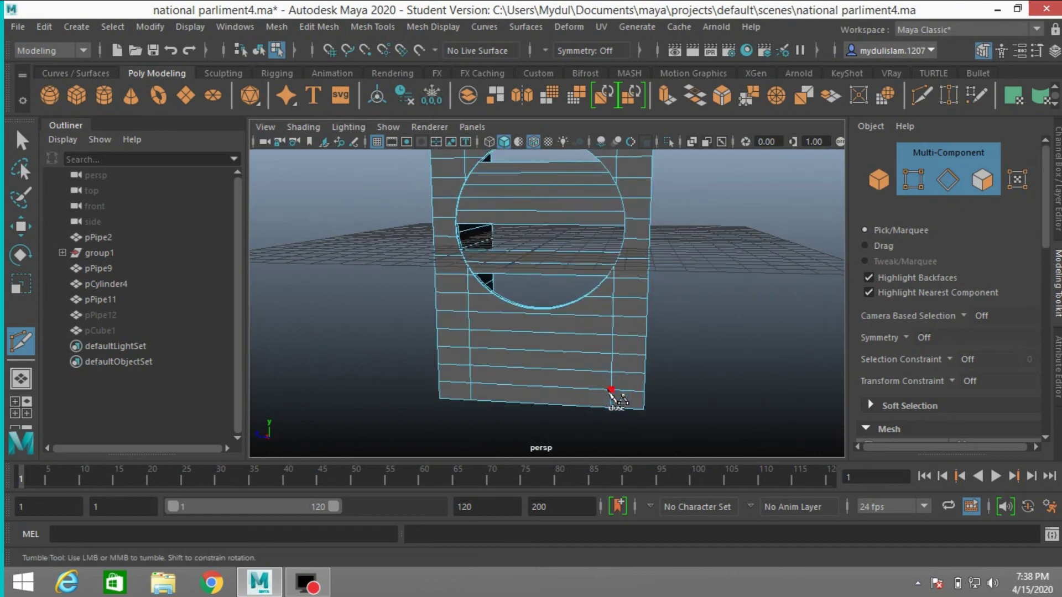
{"action": "left_click", "coordinate": [539, 314]}
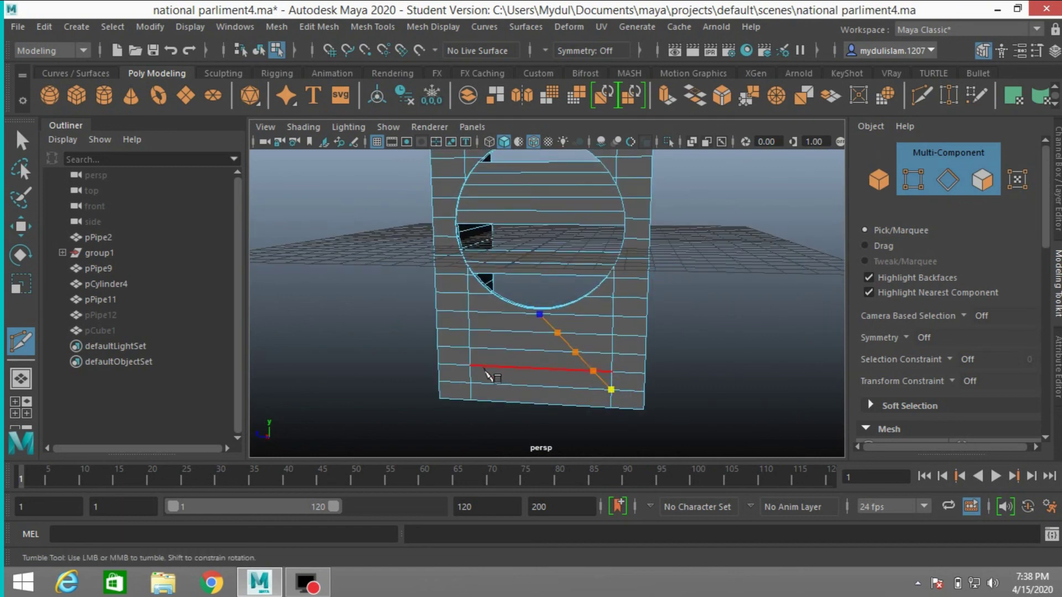
{"action": "left_click", "coordinate": [470, 384]}
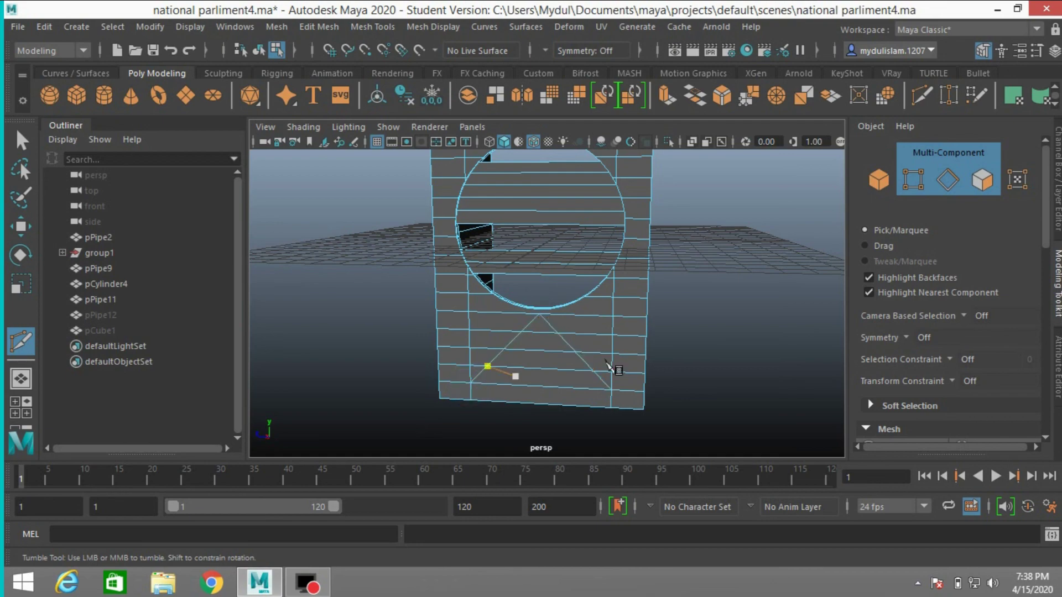
Step: Cut a matching triangle below the circular opening on the inner side of the same wall
{"action": "left_click_drag", "start_coordinate": [699, 326], "coordinate": [395, 333], "text": "alt"}
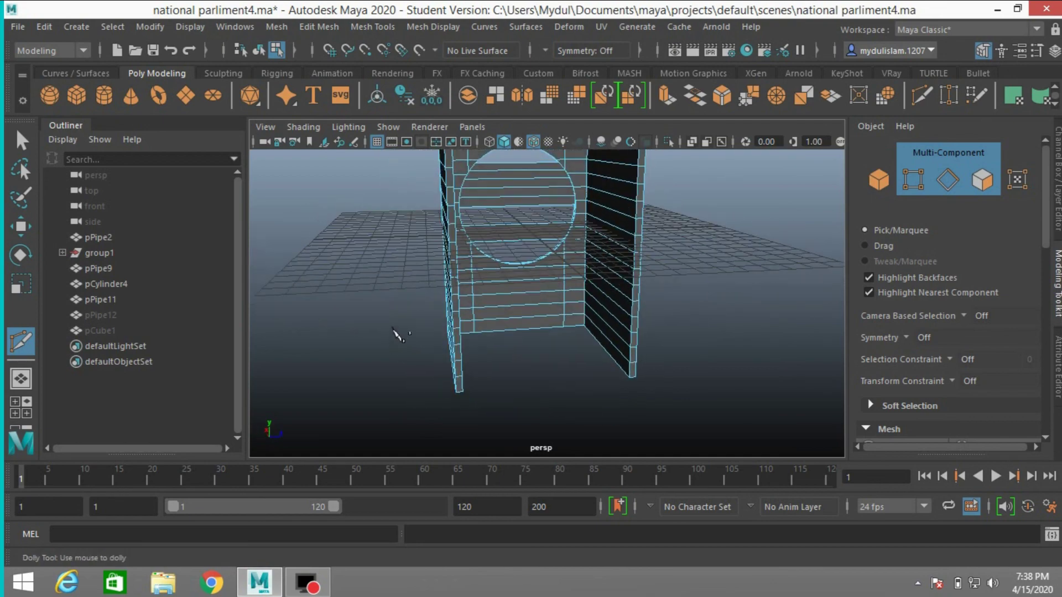
{"action": "scroll", "coordinate": [396, 334], "scroll_direction": "up", "scroll_amount": 5}
{"action": "left_click", "coordinate": [427, 351]}
{"action": "left_click_drag", "start_coordinate": [497, 338], "coordinate": [548, 342], "text": "alt"}
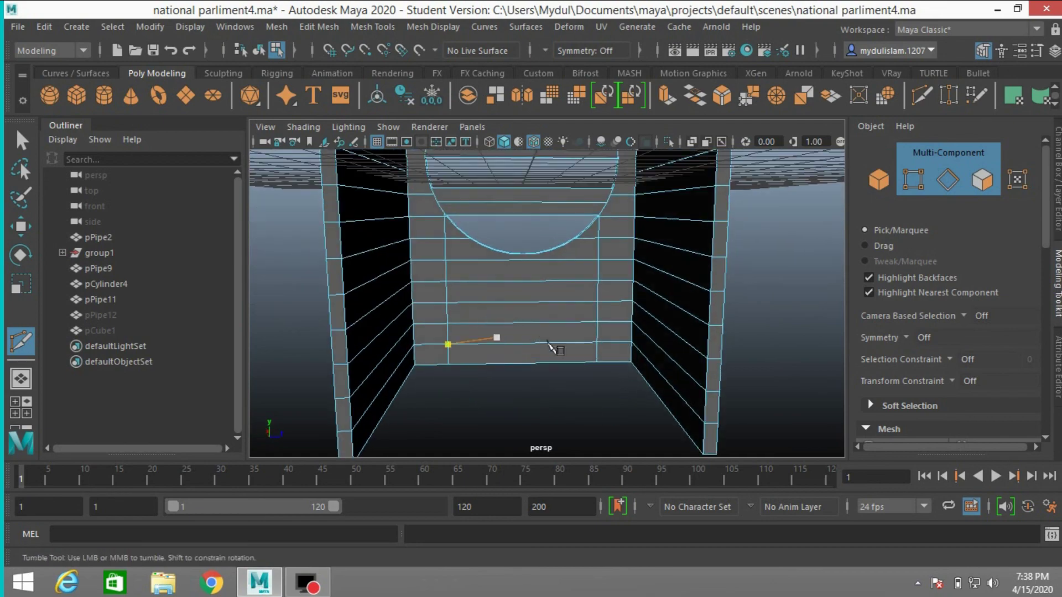
{"action": "left_click", "coordinate": [595, 343]}
{"action": "left_click", "coordinate": [522, 260]}
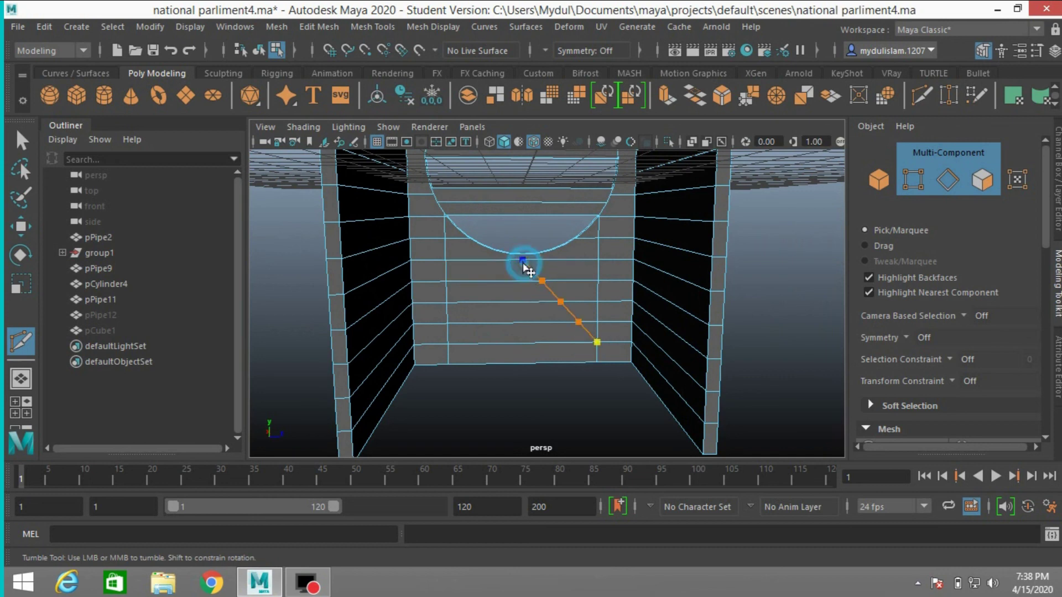
{"action": "left_click", "coordinate": [448, 345]}
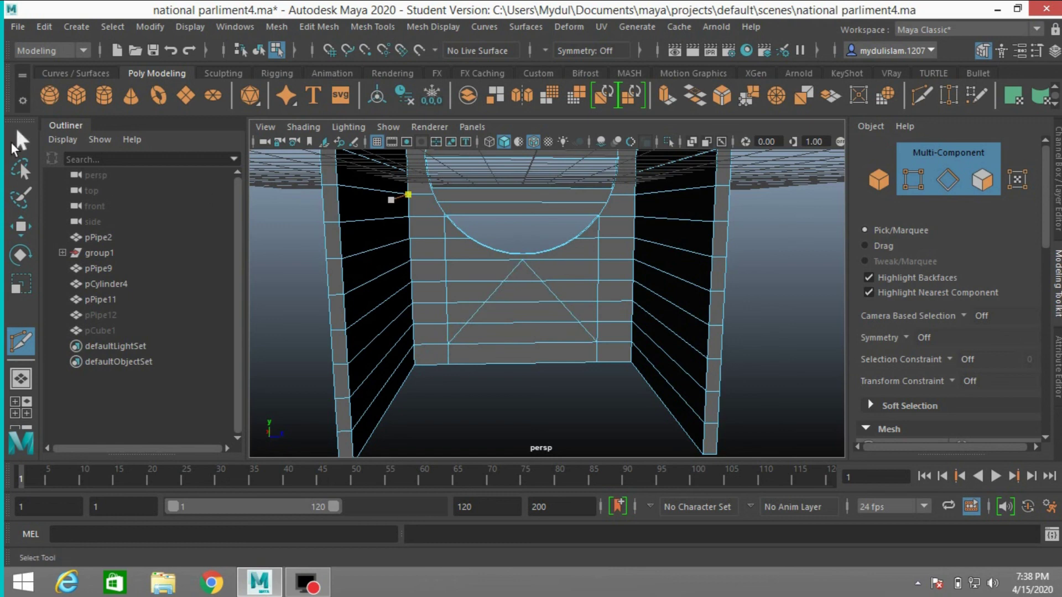
Step: Select the four triangle faces on both the inner and outer sides of the wall and delete all eight
{"action": "left_click", "coordinate": [21, 141]}
{"action": "left_click", "coordinate": [980, 180]}
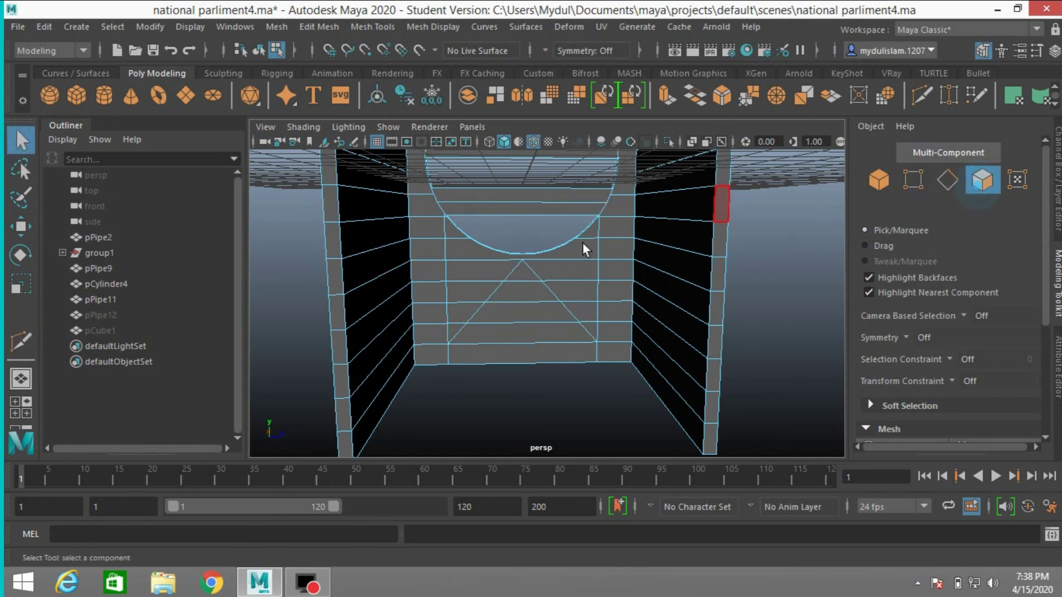
{"action": "left_click", "coordinate": [528, 276]}
{"action": "left_click", "coordinate": [524, 296], "text": "shift"}
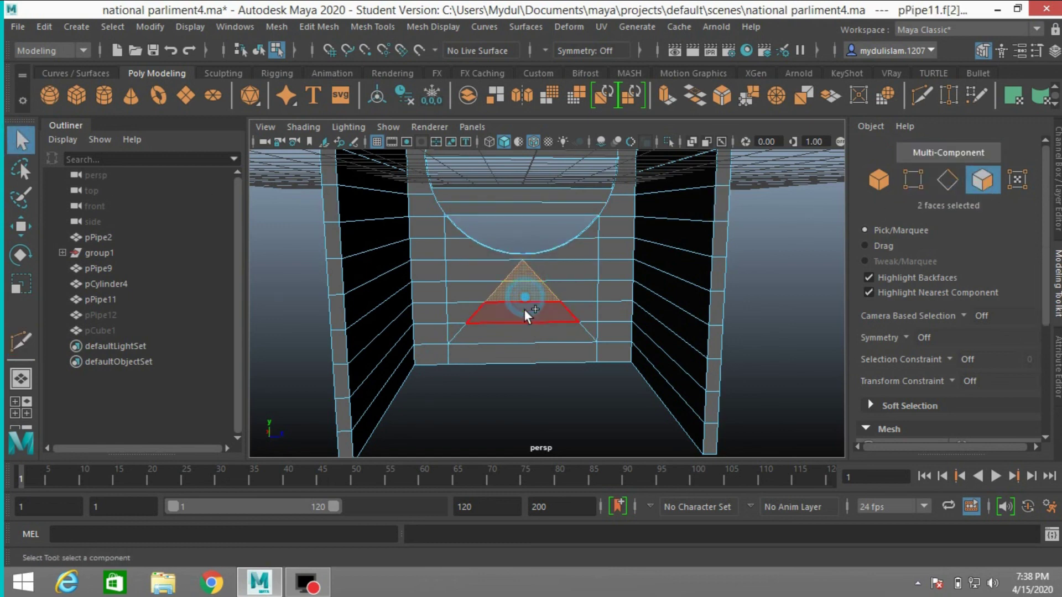
{"action": "left_click", "coordinate": [524, 310], "text": "shift"}
{"action": "left_click", "coordinate": [519, 332], "text": "shift"}
{"action": "left_click_drag", "start_coordinate": [455, 358], "coordinate": [756, 358], "text": "alt"}
{"action": "right_click_drag", "start_coordinate": [756, 358], "coordinate": [635, 356], "text": "alt"}
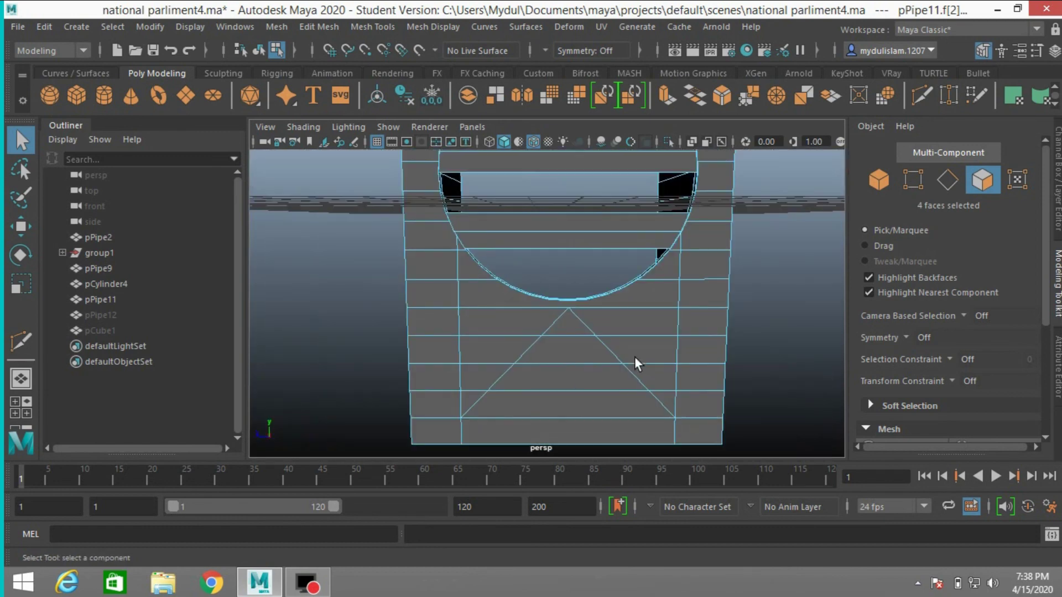
{"action": "left_click", "coordinate": [562, 329], "text": "shift"}
{"action": "left_click", "coordinate": [553, 350], "text": "shift"}
{"action": "left_click", "coordinate": [551, 382], "text": "shift"}
{"action": "left_click", "coordinate": [549, 396], "text": "shift"}
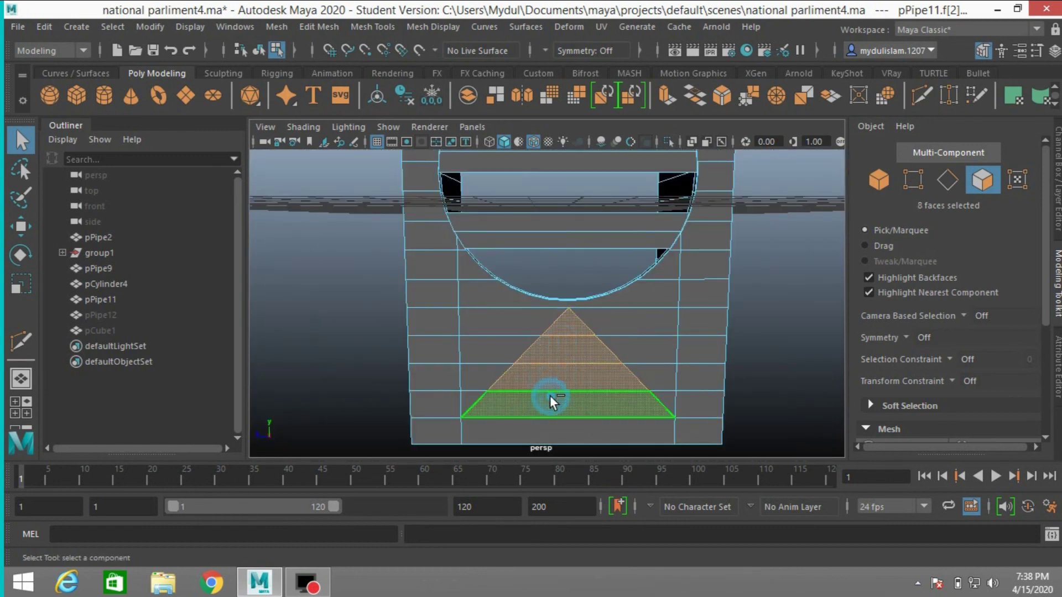
{"action": "key", "text": "Delete"}
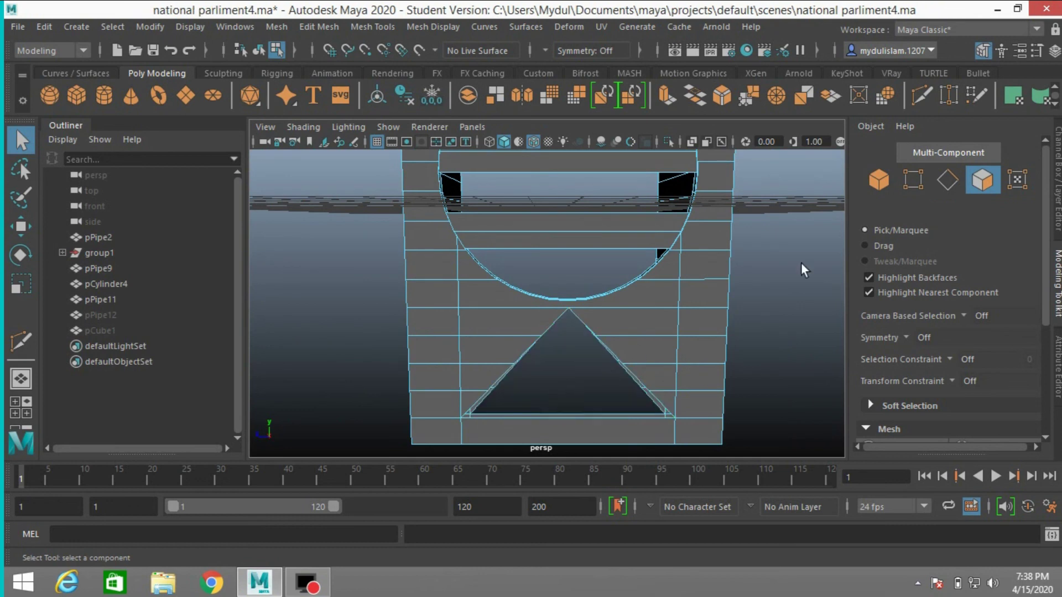
Step: Bridge the inner and outer bottom edges of the triangular opening
{"action": "left_click", "coordinate": [946, 182]}
{"action": "left_click", "coordinate": [576, 415]}
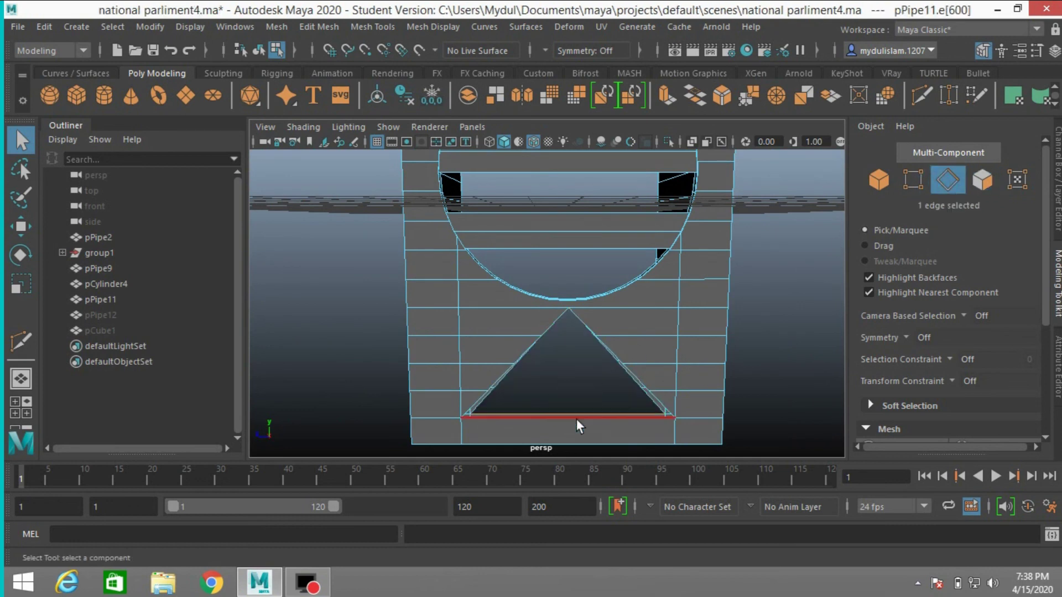
{"action": "left_click", "coordinate": [576, 419], "text": "shift"}
{"action": "left_click", "coordinate": [313, 27]}
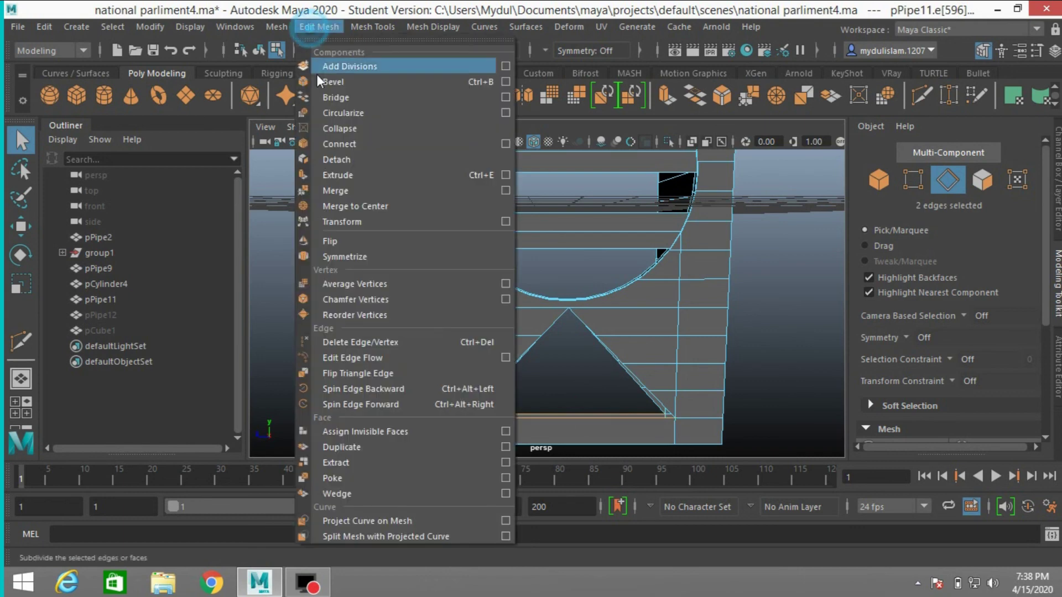
{"action": "left_click", "coordinate": [339, 98]}
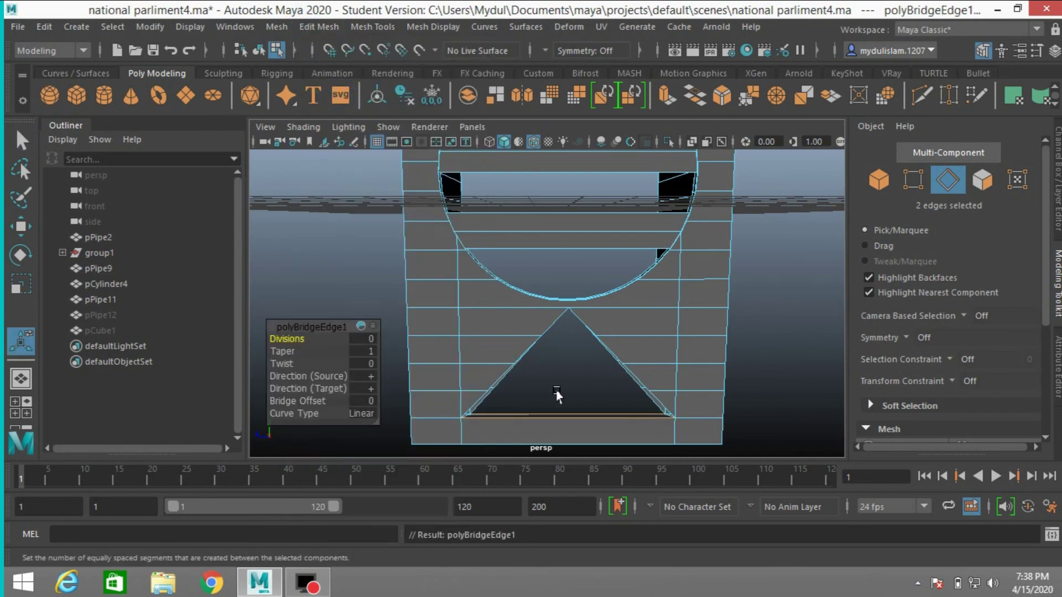
Step: Bridge the inner and outer edges just below the apex on the right slanted side of the triangular opening
{"action": "left_click_drag", "start_coordinate": [557, 395], "coordinate": [609, 391], "text": "alt"}
{"action": "scroll", "coordinate": [609, 391], "scroll_direction": "up", "scroll_amount": 3}
{"action": "middle_click_drag", "start_coordinate": [609, 391], "coordinate": [566, 410], "text": "alt"}
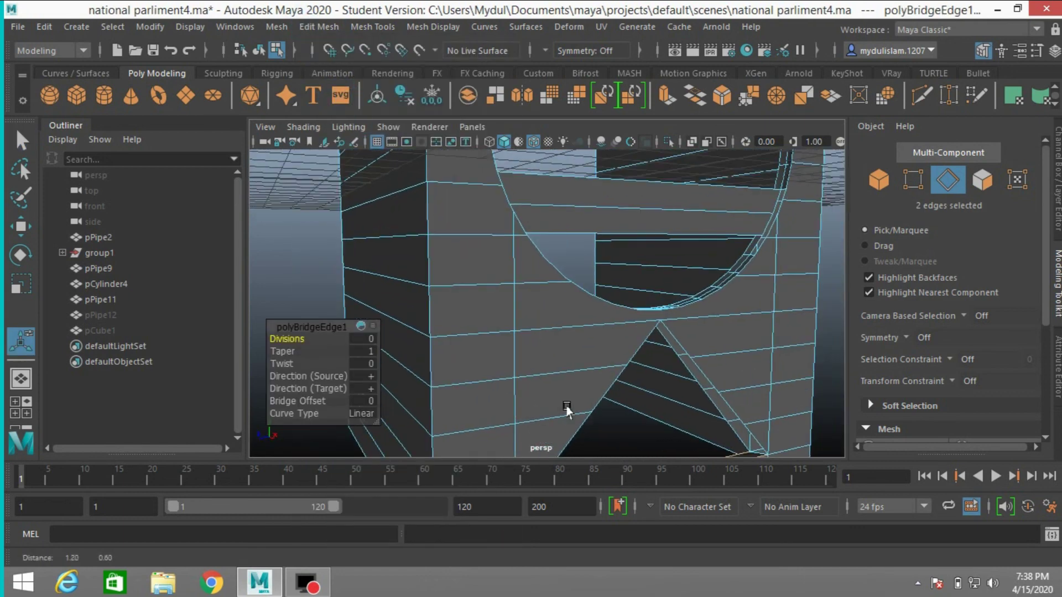
{"action": "left_click", "coordinate": [678, 341]}
{"action": "left_click", "coordinate": [662, 342], "text": "shift"}
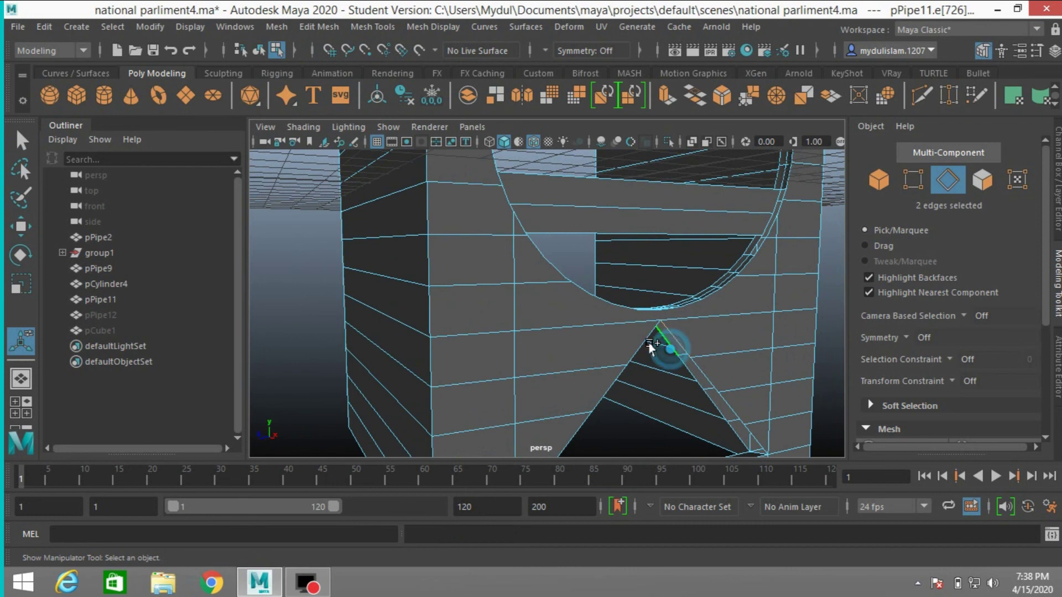
{"action": "left_click", "coordinate": [333, 28]}
{"action": "left_click", "coordinate": [354, 98]}
Step: Select the remaining border edge loop on the right slanted side of the triangular opening and close it with Fill Hole
{"action": "left_click_drag", "start_coordinate": [736, 434], "coordinate": [695, 399], "text": "alt"}
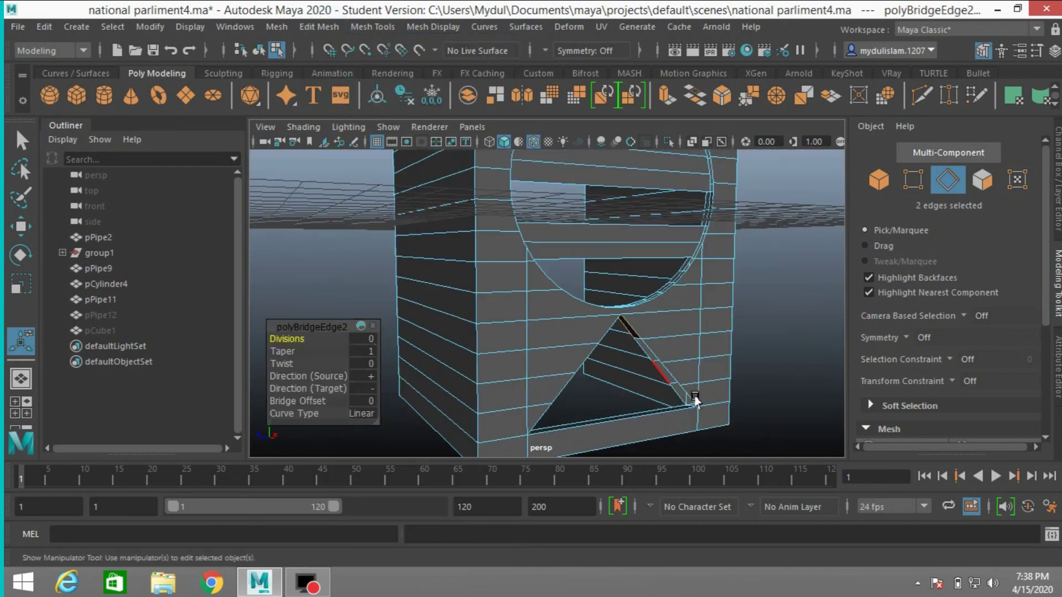
{"action": "double_click", "coordinate": [648, 354]}
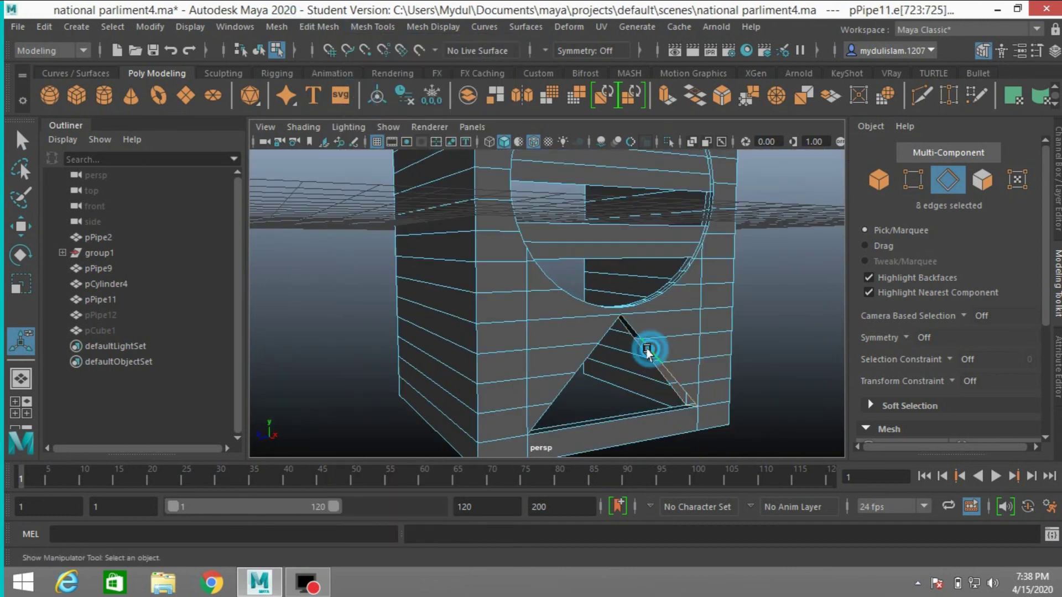
{"action": "left_click", "coordinate": [261, 27]}
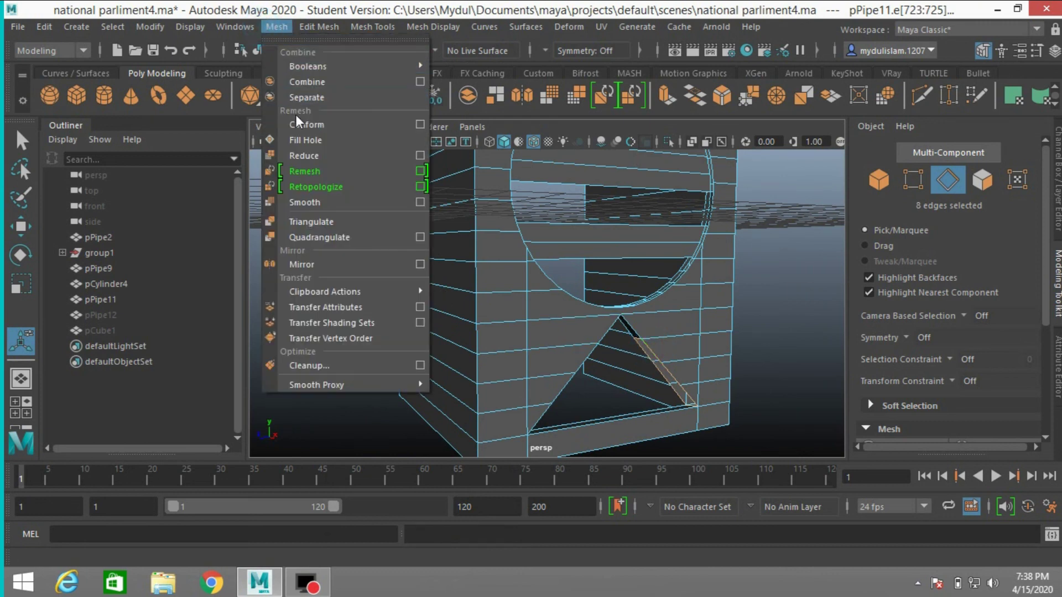
{"action": "left_click", "coordinate": [305, 137]}
Step: Select the border edge loop along the triangular opening's left slanted side and close that gap with Fill Hole
{"action": "left_click_drag", "start_coordinate": [395, 338], "coordinate": [393, 407], "text": "alt"}
{"action": "double_click", "coordinate": [406, 374], "text": "shift"}
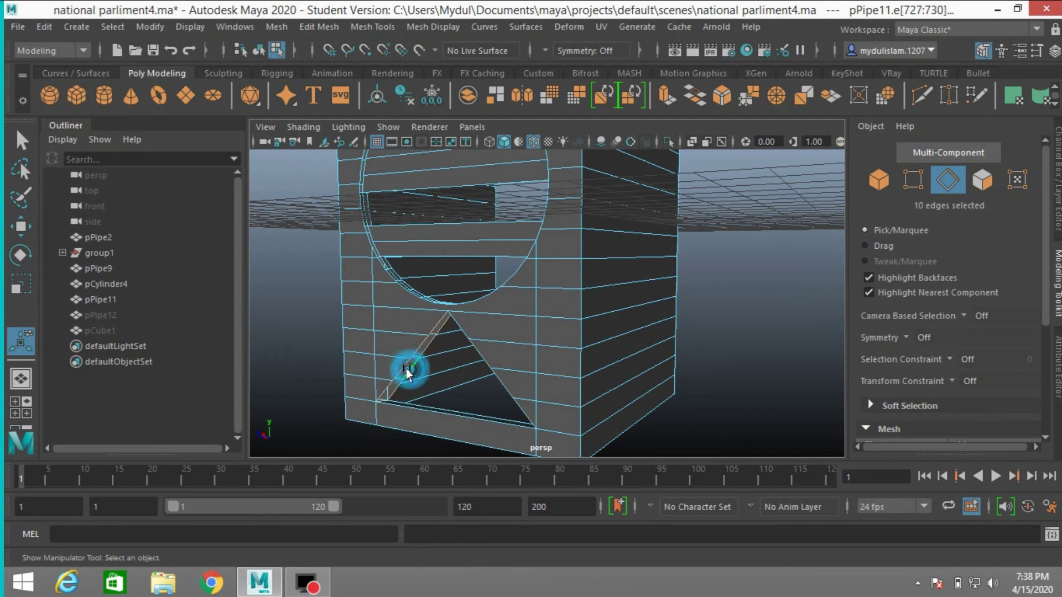
{"action": "left_click", "coordinate": [262, 28]}
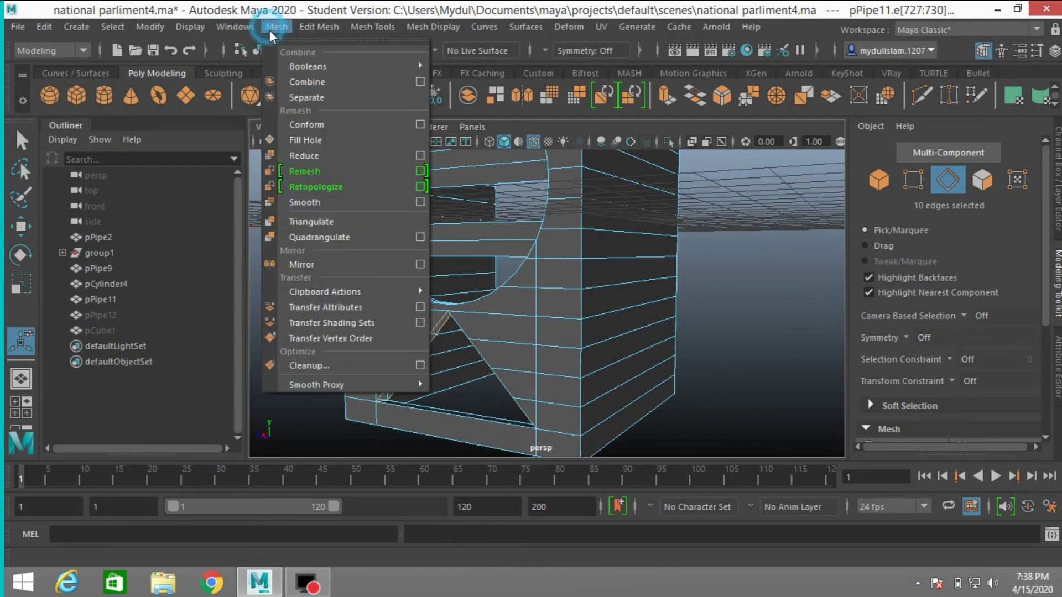
{"action": "left_click", "coordinate": [310, 137]}
{"action": "left_click_drag", "start_coordinate": [399, 337], "coordinate": [433, 336], "text": "alt"}
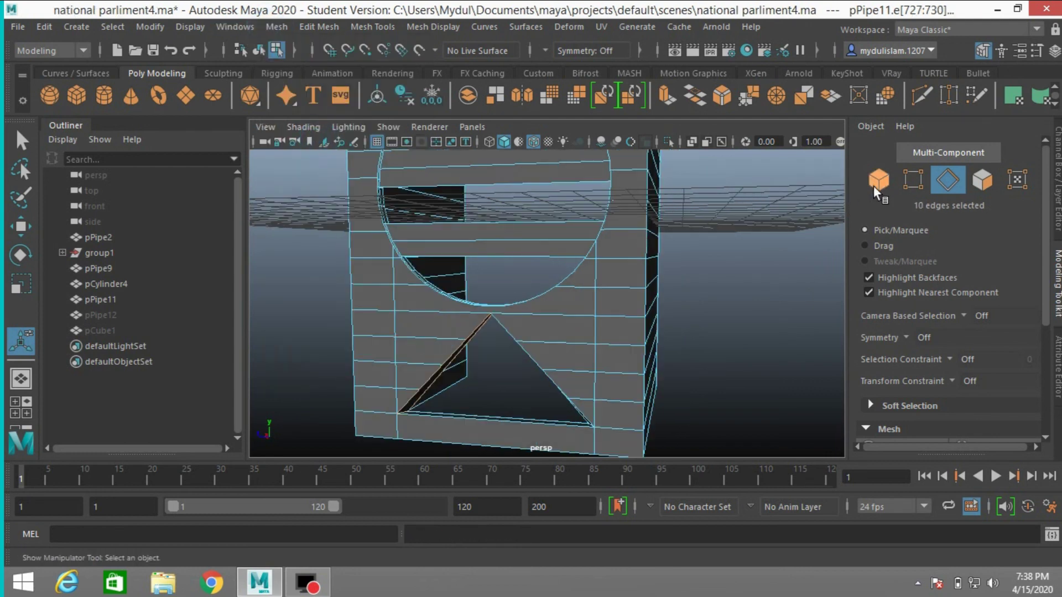